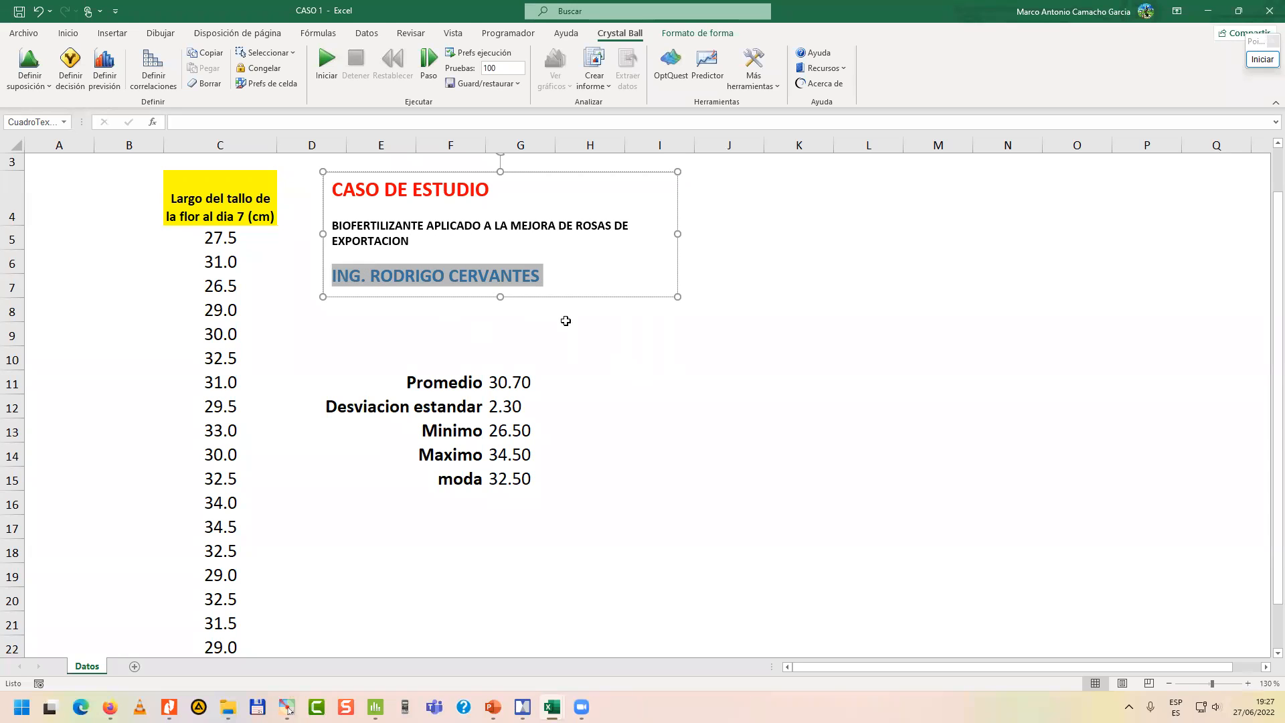
Examine the case study heading and the flower stem length measurements in column C.
{"action": "left_click", "coordinate": [592, 330]}
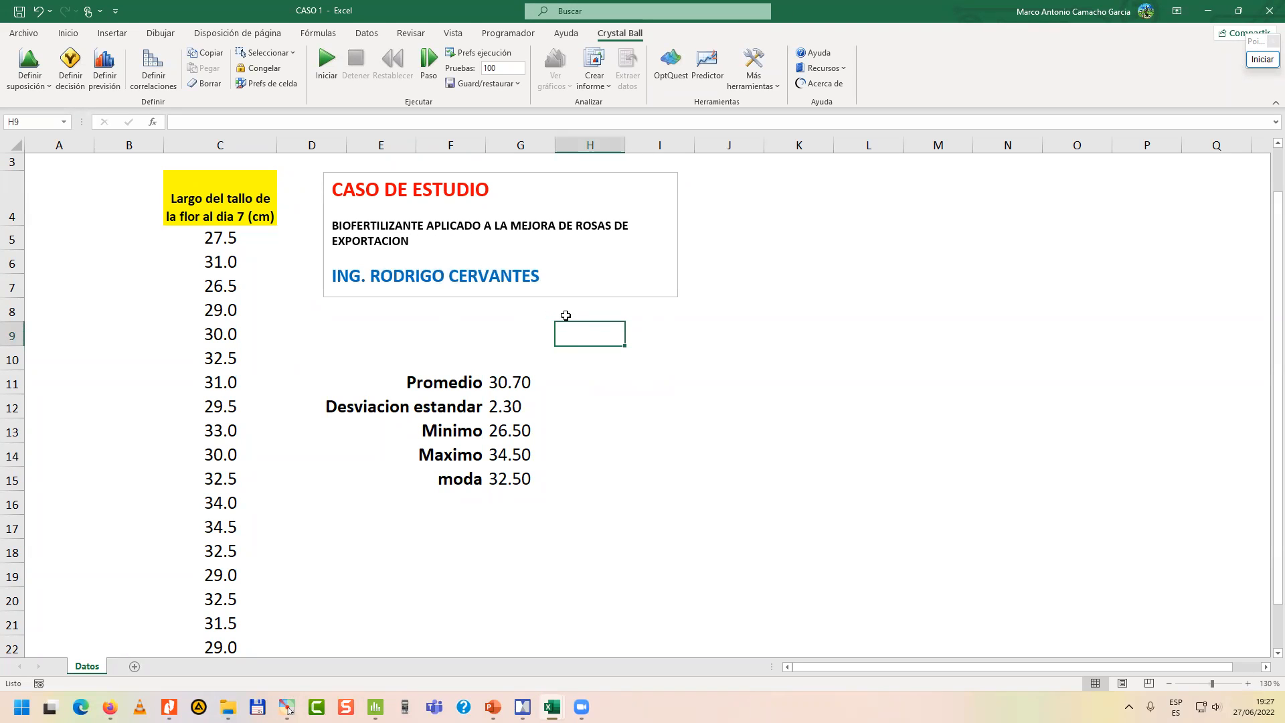
{"action": "left_click_drag", "start_coordinate": [419, 242], "coordinate": [331, 227]}
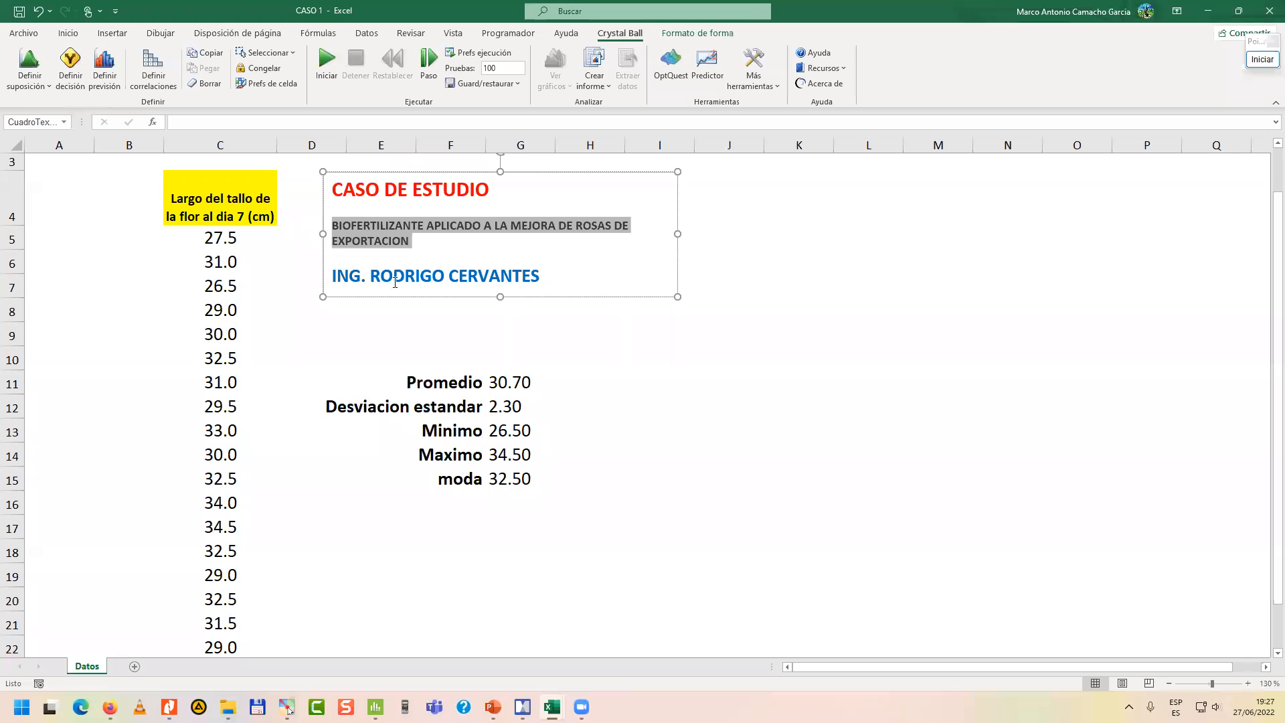
{"action": "left_click", "coordinate": [401, 333]}
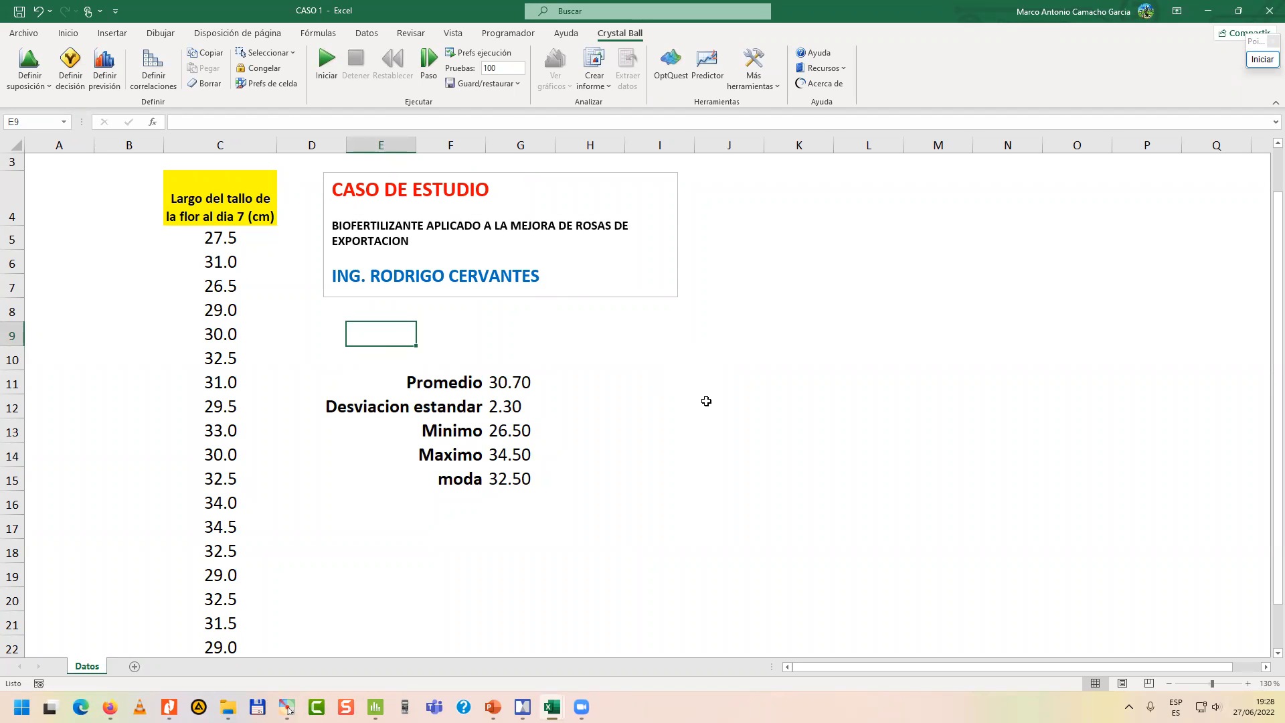
{"action": "left_click", "coordinate": [705, 401]}
{"action": "left_click", "coordinate": [207, 212]}
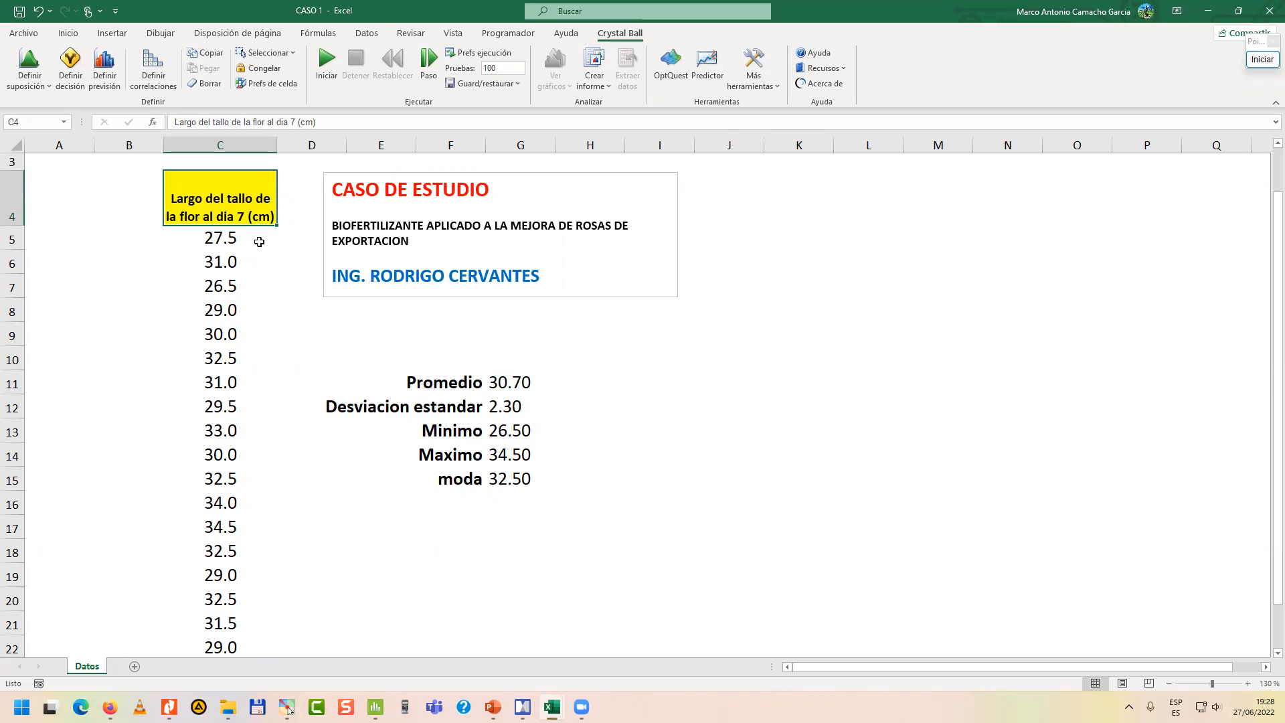
{"action": "left_click_drag", "start_coordinate": [217, 235], "coordinate": [236, 626]}
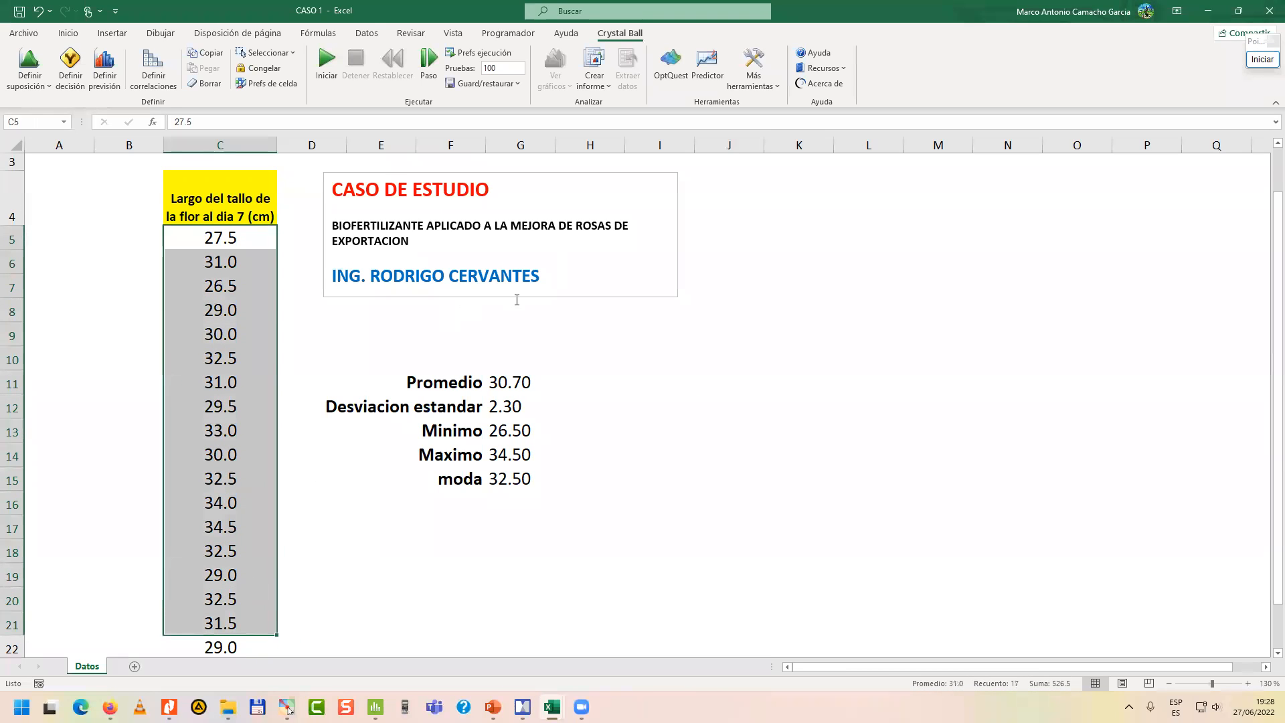
{"action": "left_click", "coordinate": [725, 376]}
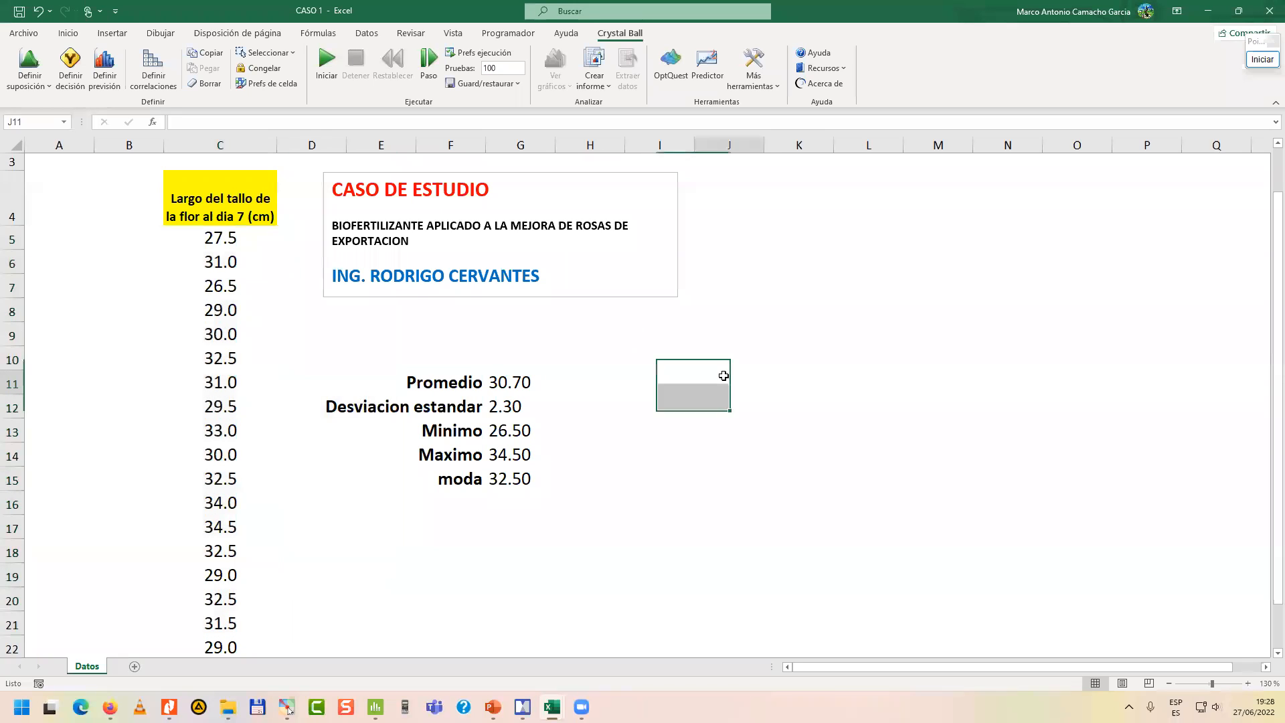
{"action": "scroll", "coordinate": [723, 375], "scroll_direction": "down", "scroll_amount": 1}
{"action": "scroll", "coordinate": [719, 373], "scroll_direction": "up", "scroll_amount": 1}
Select the stem length data C5:C23 to check its count and enter "n= 19" in cell F17.
{"action": "left_click_drag", "start_coordinate": [219, 240], "coordinate": [223, 603]}
{"action": "scroll", "coordinate": [372, 559], "scroll_direction": "up", "scroll_amount": 1}
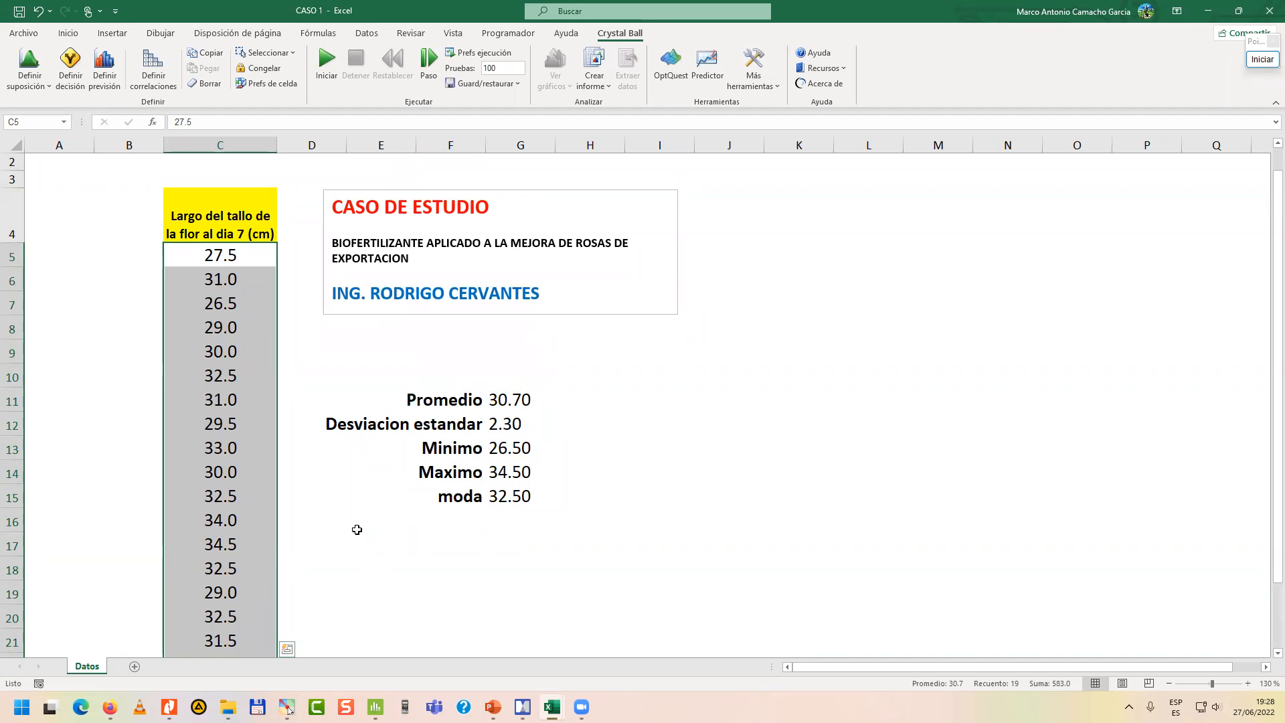
{"action": "left_click", "coordinate": [1168, 683]}
{"action": "left_click", "coordinate": [1168, 683]}
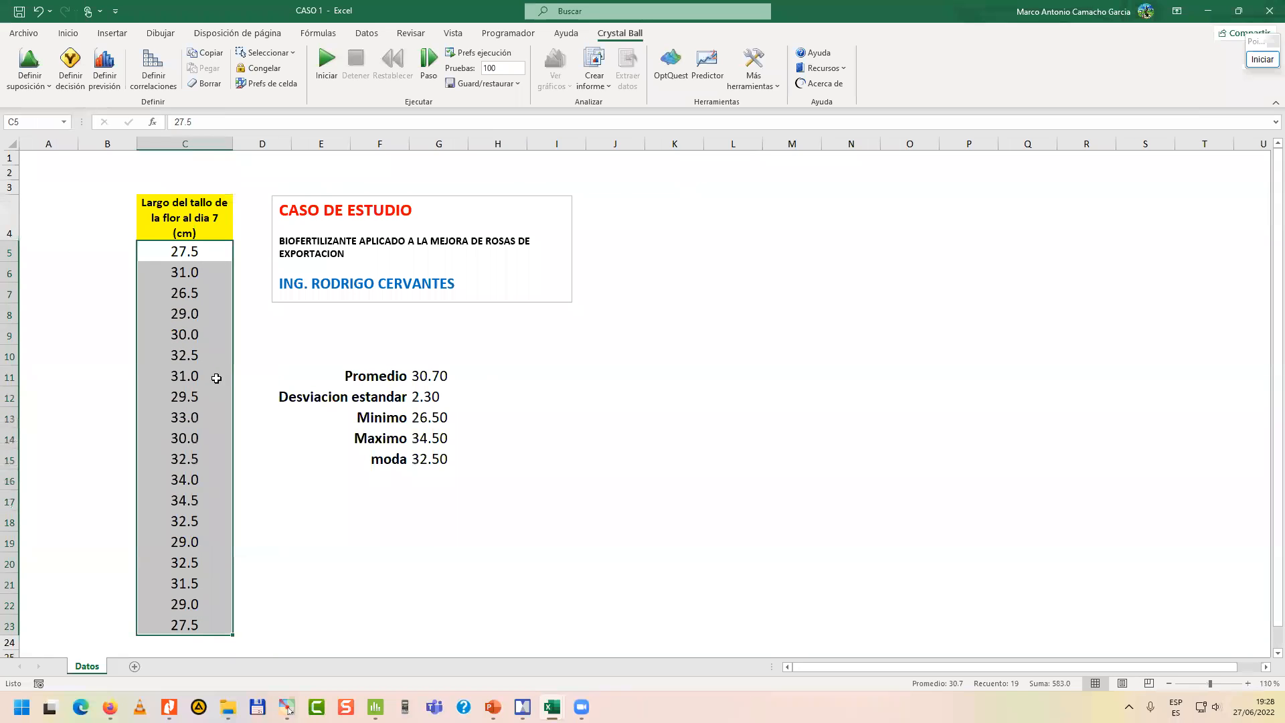
{"action": "left_click", "coordinate": [402, 502]}
{"action": "type", "text": "n= 1"}
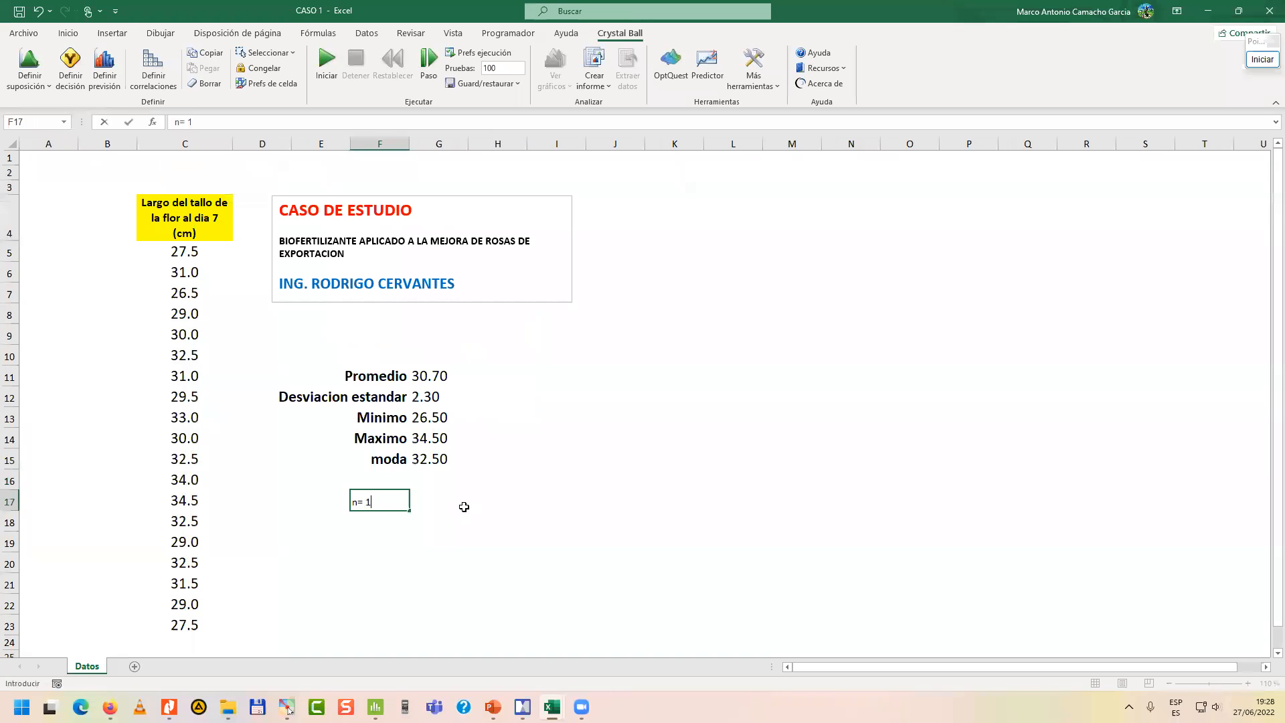
{"action": "type", "text": "9"}
{"action": "key", "text": "Return"}
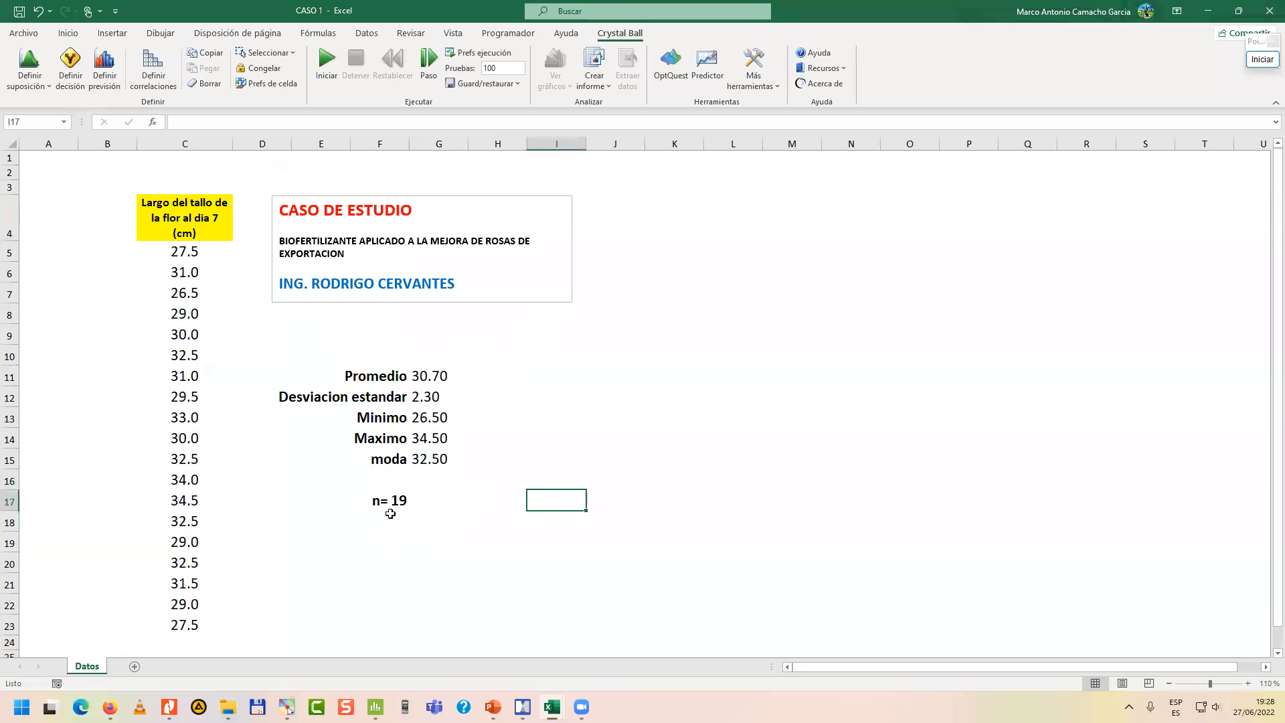
{"action": "left_click", "coordinate": [383, 503]}
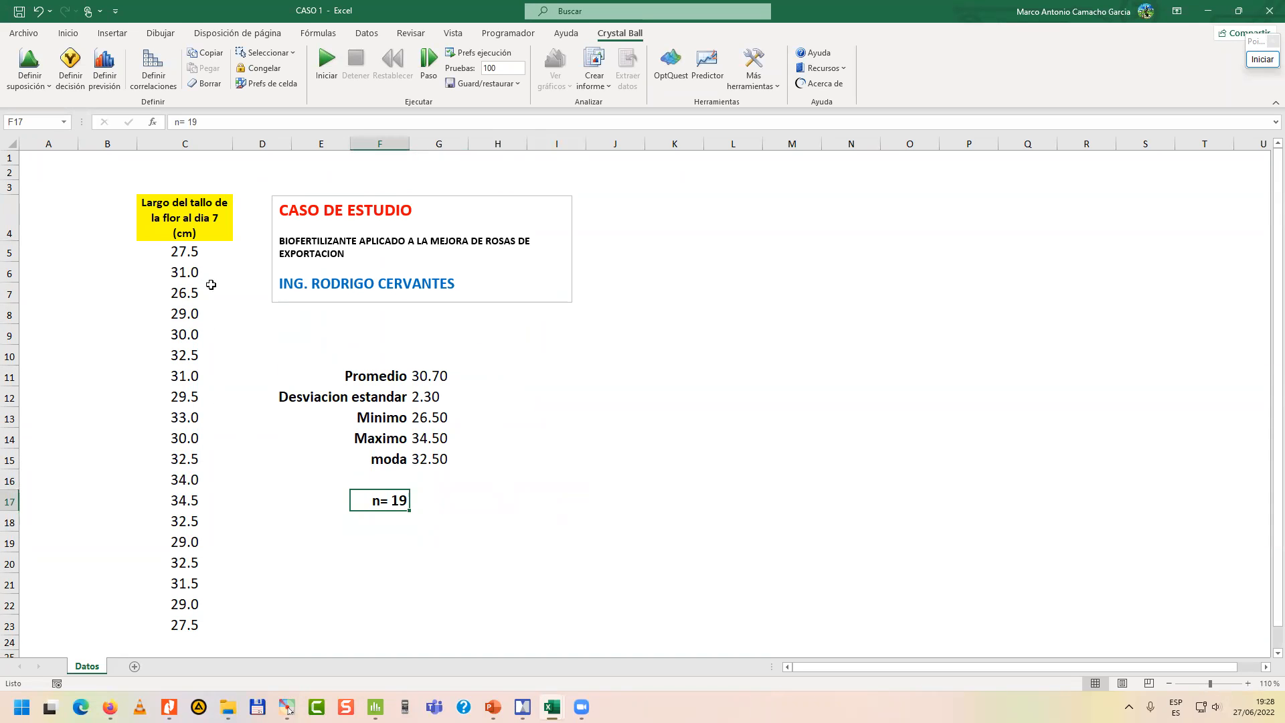
Review the stem length data and the Promedio, Desviacion estandar, Minimo, Maximo and moda formulas in G11:G15.
{"action": "left_click_drag", "start_coordinate": [184, 253], "coordinate": [176, 632]}
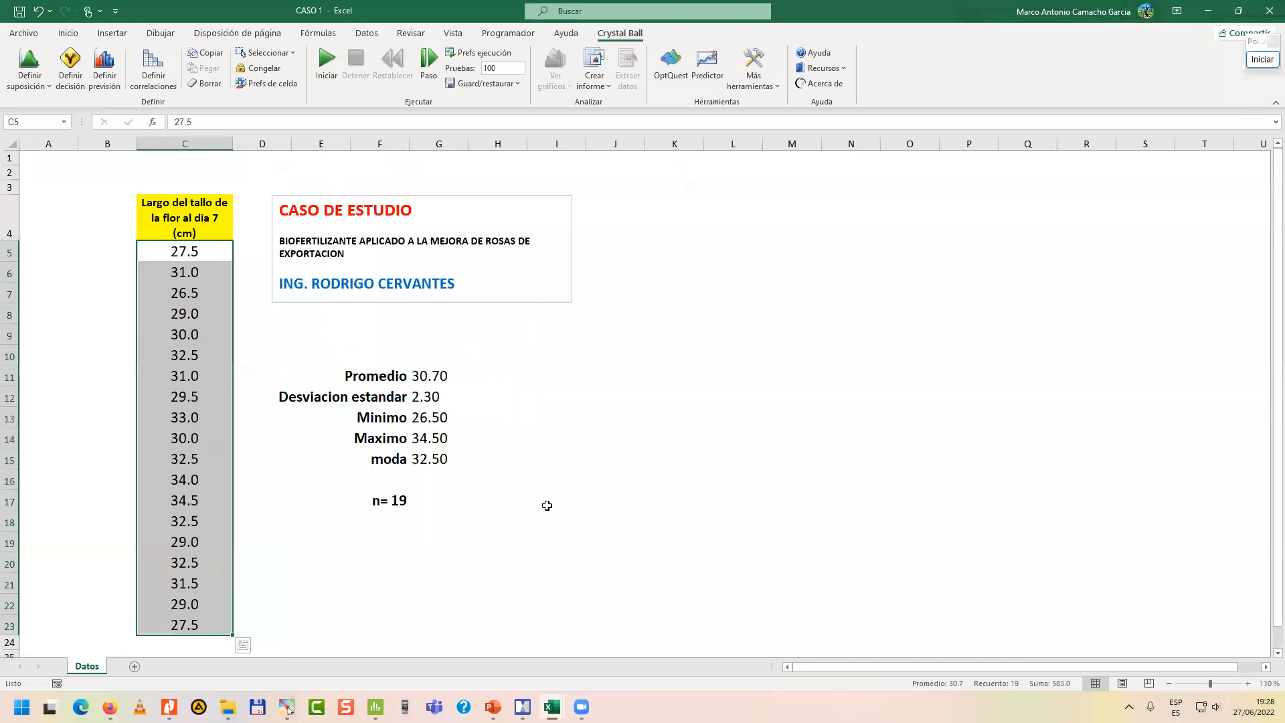
{"action": "left_click", "coordinate": [659, 459]}
{"action": "left_click_drag", "start_coordinate": [188, 252], "coordinate": [195, 587]}
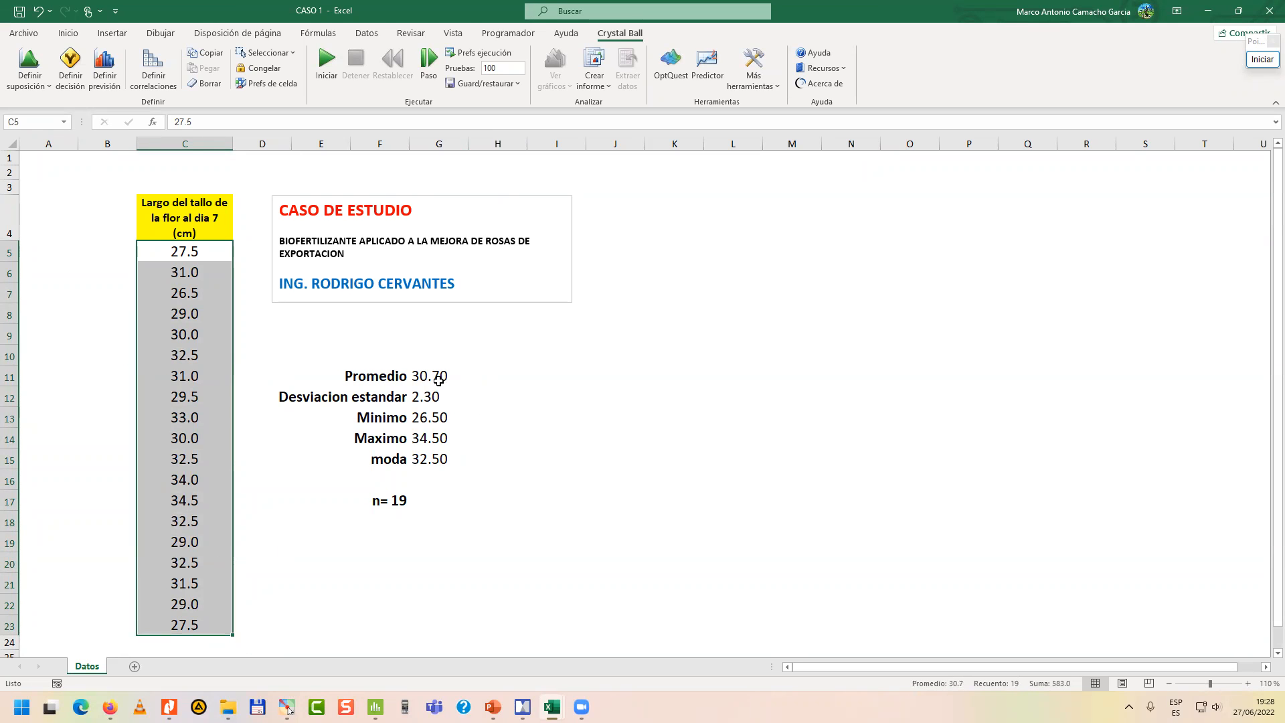
{"action": "left_click", "coordinate": [438, 379]}
{"action": "left_click", "coordinate": [437, 394]}
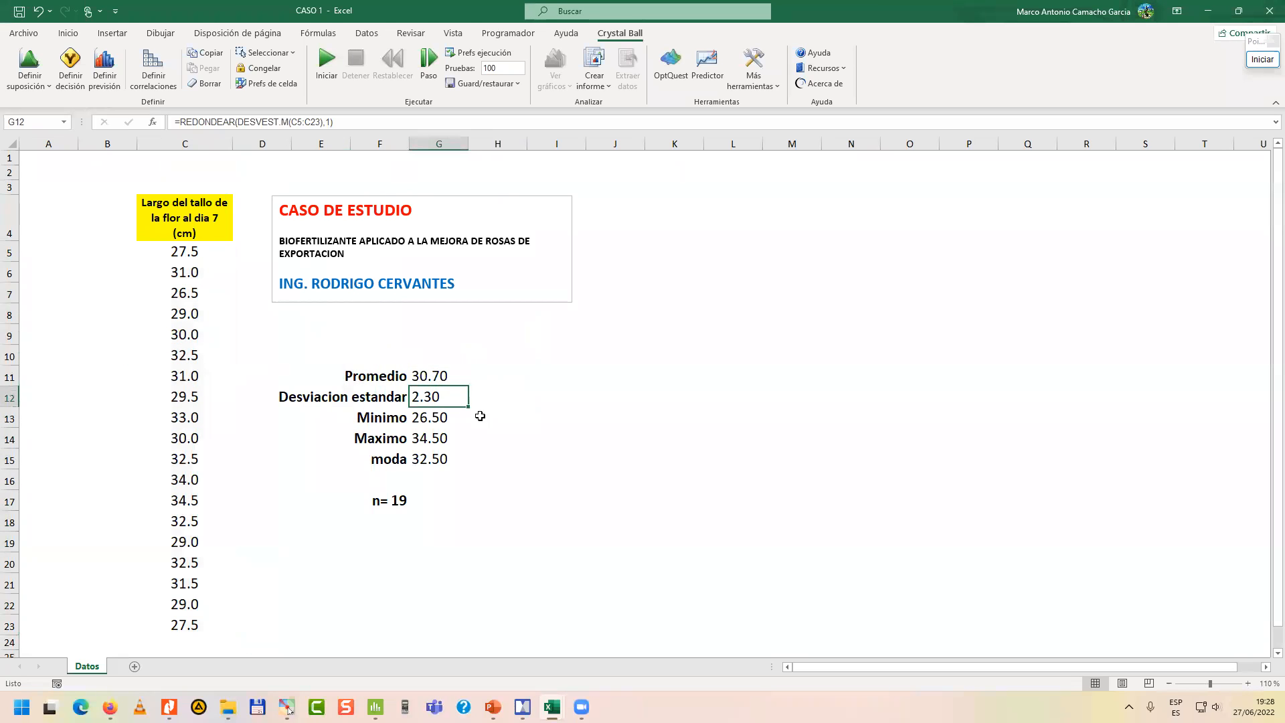
{"action": "left_click", "coordinate": [437, 418]}
{"action": "left_click", "coordinate": [439, 438]}
{"action": "left_click", "coordinate": [435, 460]}
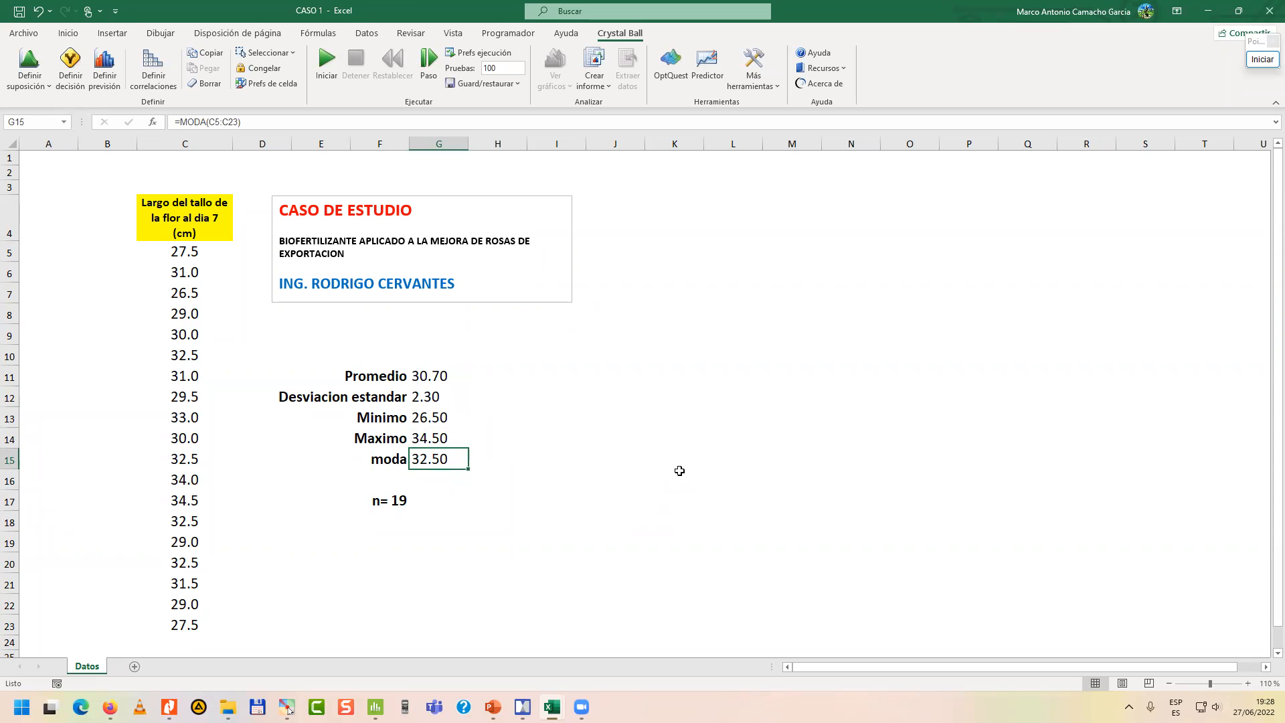
{"action": "left_click", "coordinate": [679, 470]}
{"action": "left_click", "coordinate": [308, 376]}
{"action": "left_click_drag", "start_coordinate": [308, 377], "coordinate": [444, 479]}
{"action": "left_click", "coordinate": [619, 462]}
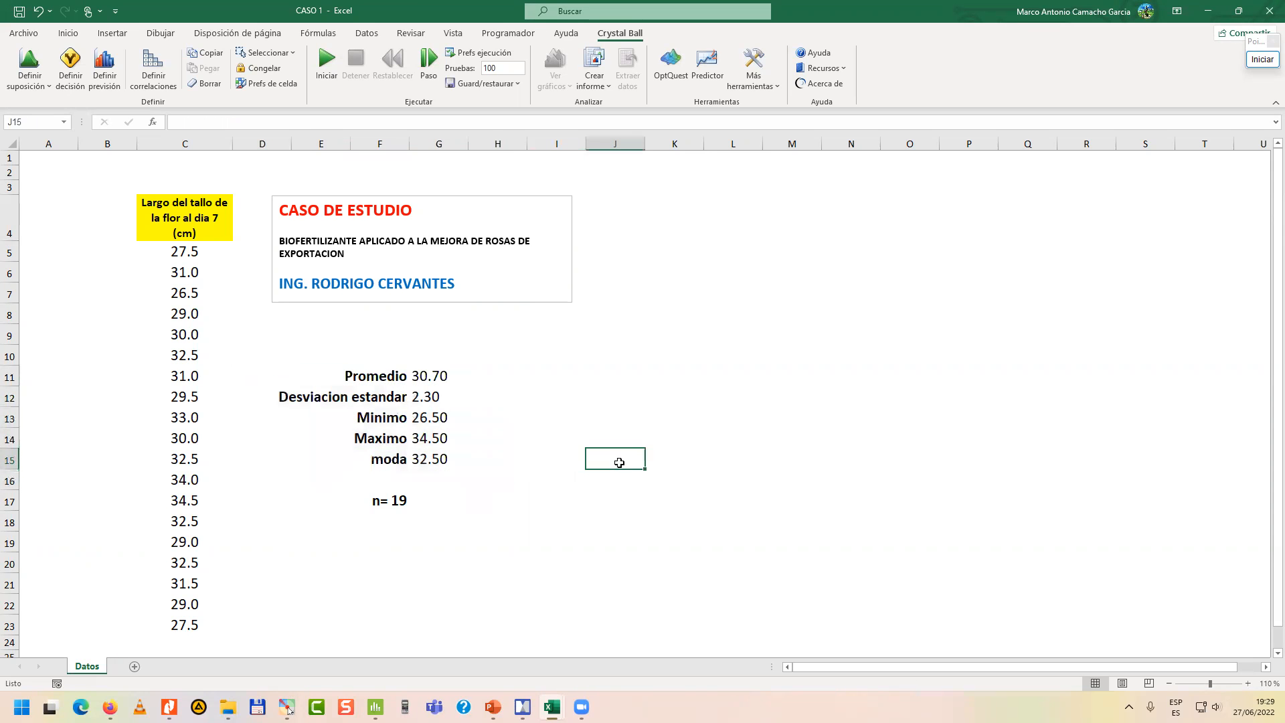
{"action": "left_click_drag", "start_coordinate": [178, 255], "coordinate": [180, 627]}
{"action": "left_click", "coordinate": [634, 488]}
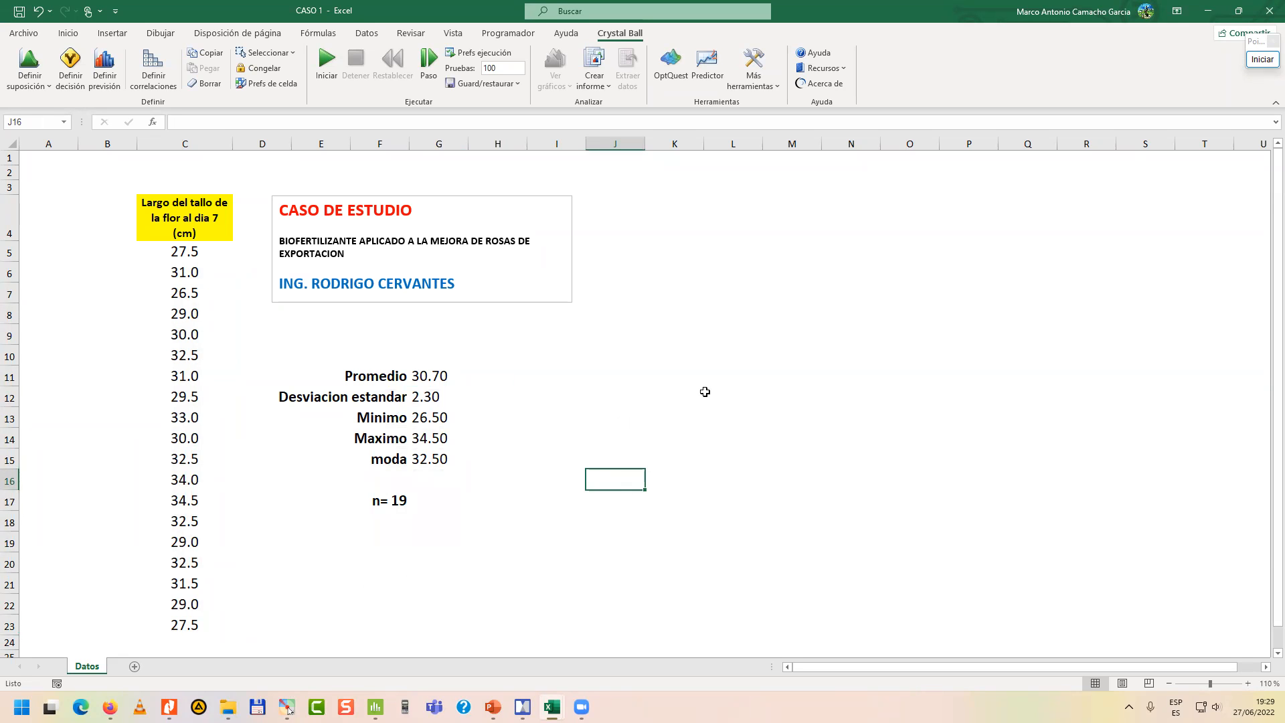
{"action": "left_click", "coordinate": [23, 33]}
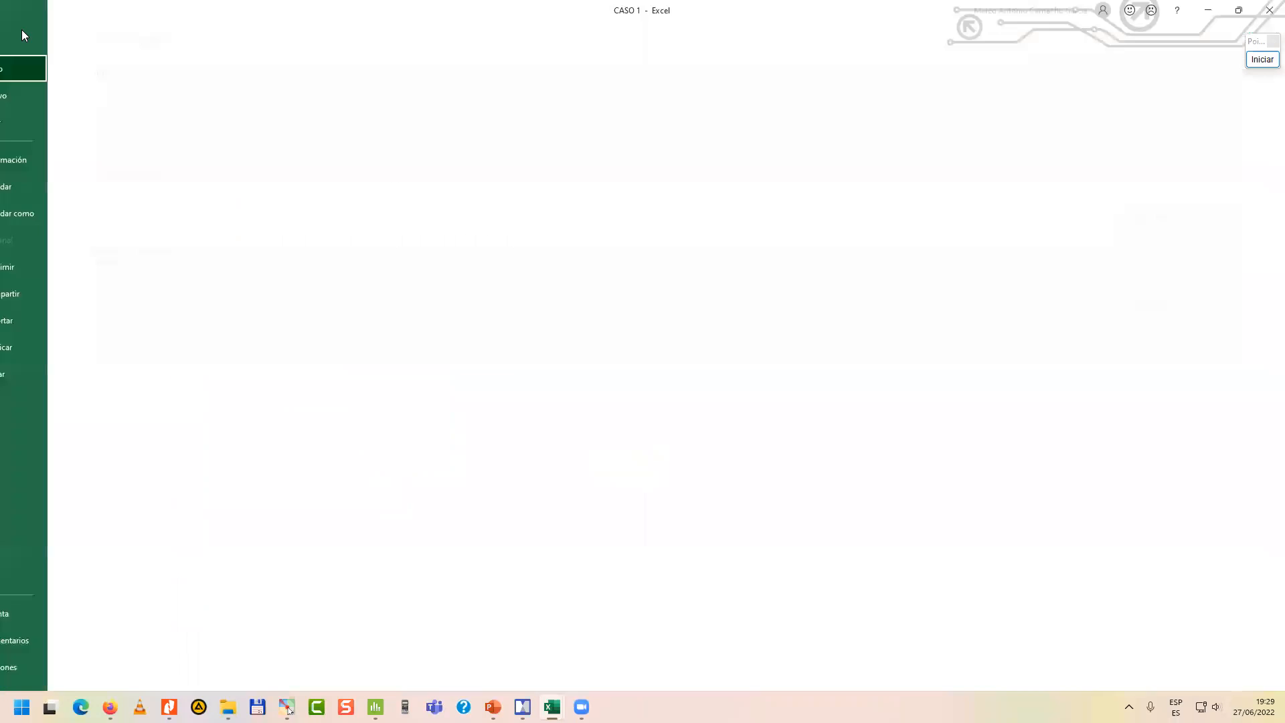
{"action": "left_click", "coordinate": [18, 41]}
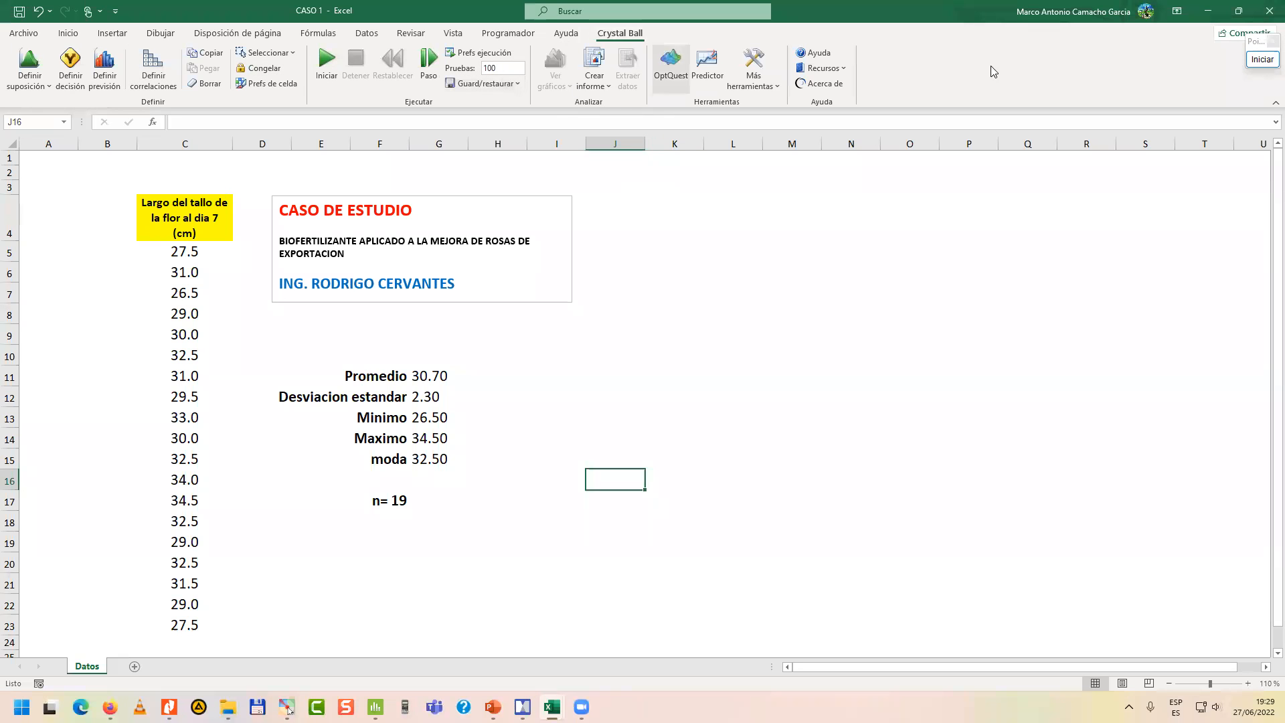
Point a blue annotation arrow at the Crystal Ball heading, examine its commands magnified to 200%, and end the annotation.
{"action": "left_click", "coordinate": [1259, 61]}
{"action": "left_click", "coordinate": [1260, 61]}
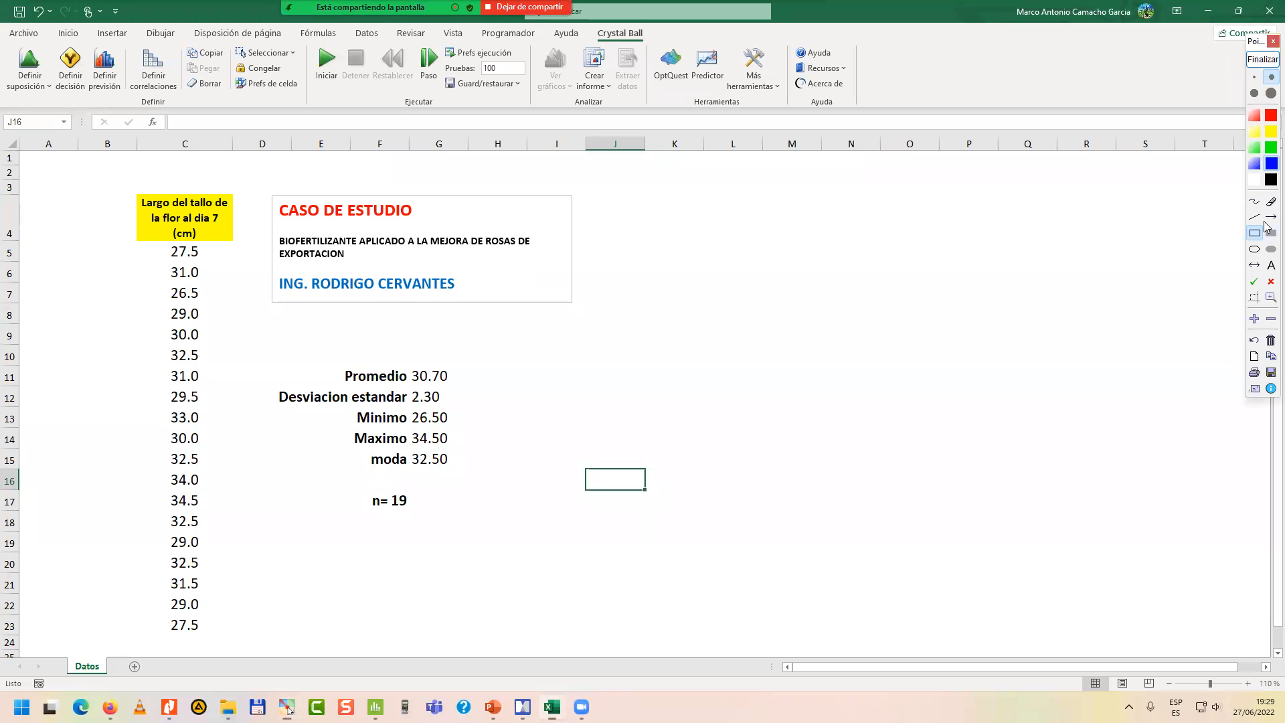
{"action": "mouse_move", "coordinate": [771, 228]}
{"action": "left_mouse_down"}
{"action": "mouse_move", "coordinate": [664, 63]}
{"action": "mouse_move", "coordinate": [638, 46]}
{"action": "left_mouse_up"}
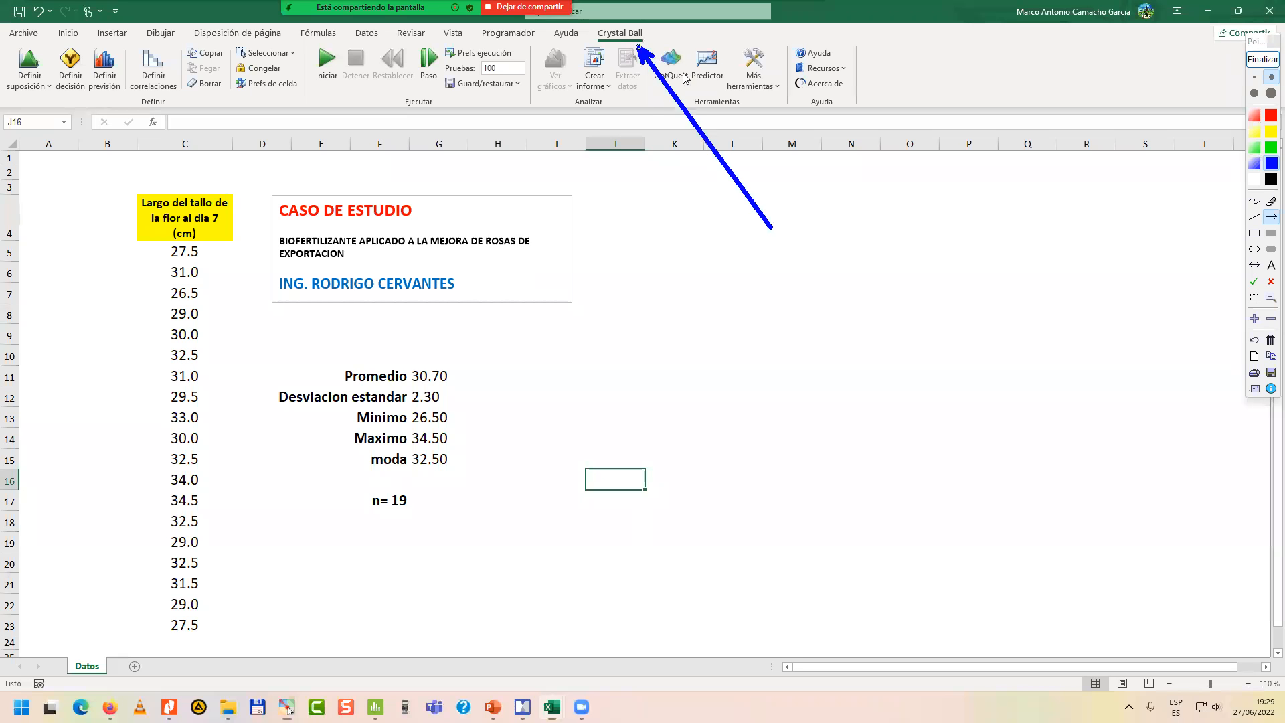
{"action": "left_click", "coordinate": [1254, 319]}
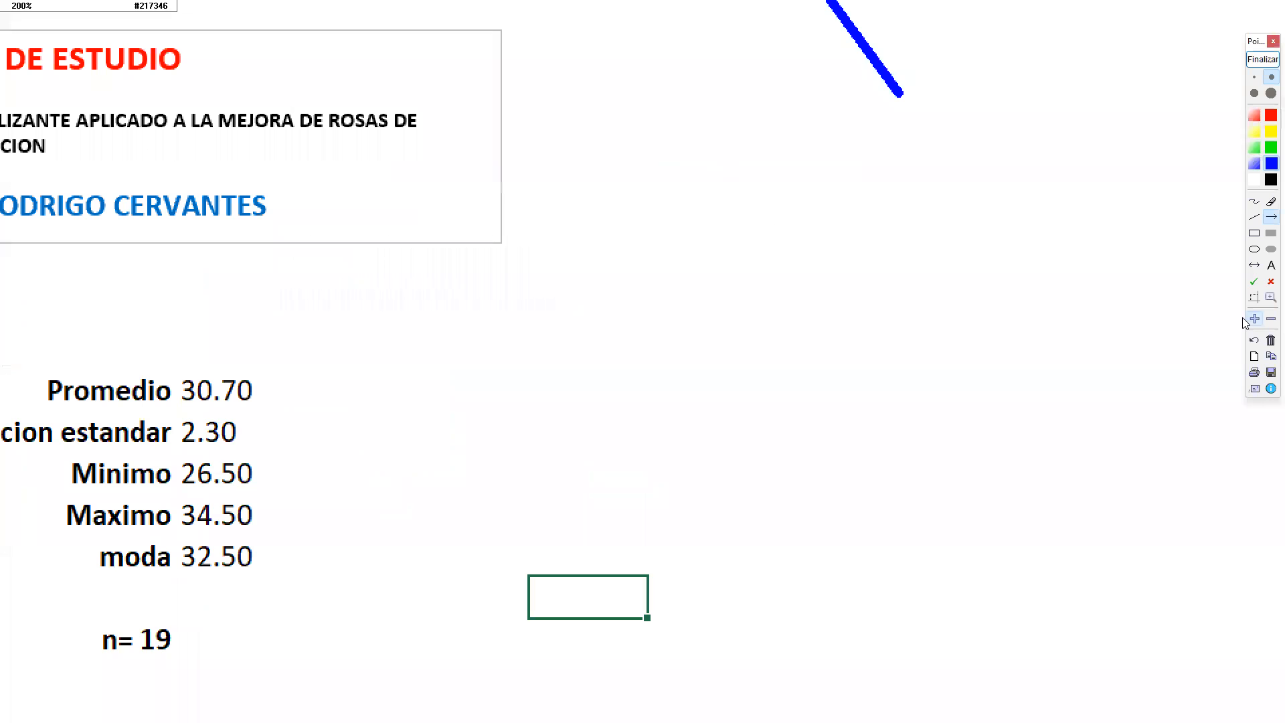
{"action": "left_click_drag", "start_coordinate": [800, 216], "coordinate": [955, 645]}
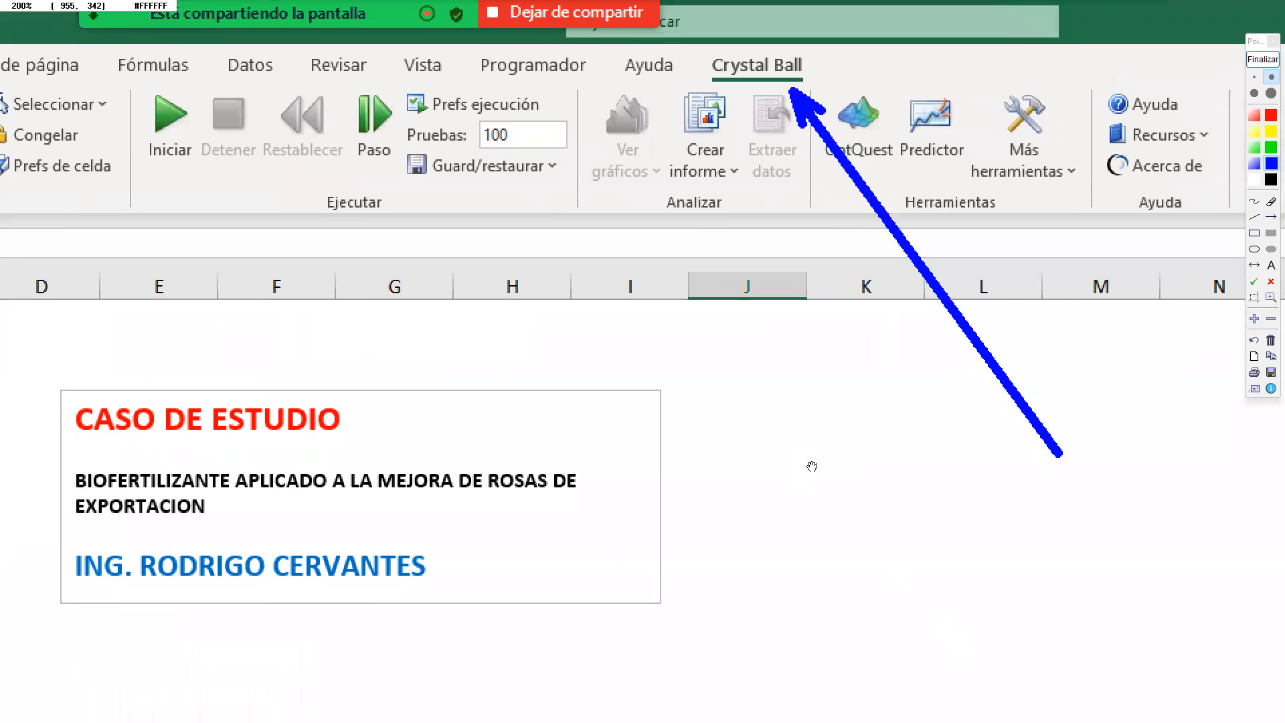
{"action": "left_click_drag", "start_coordinate": [891, 491], "coordinate": [901, 462]}
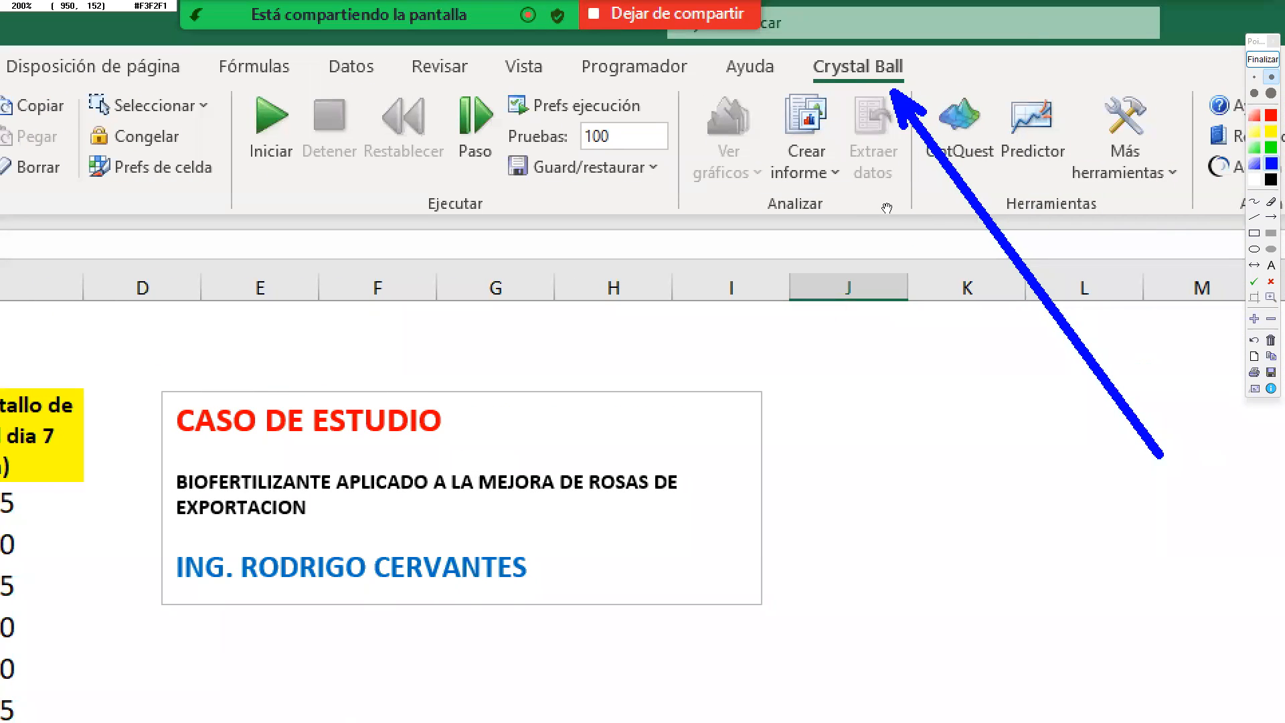
{"action": "left_click_drag", "start_coordinate": [887, 208], "coordinate": [810, 181]}
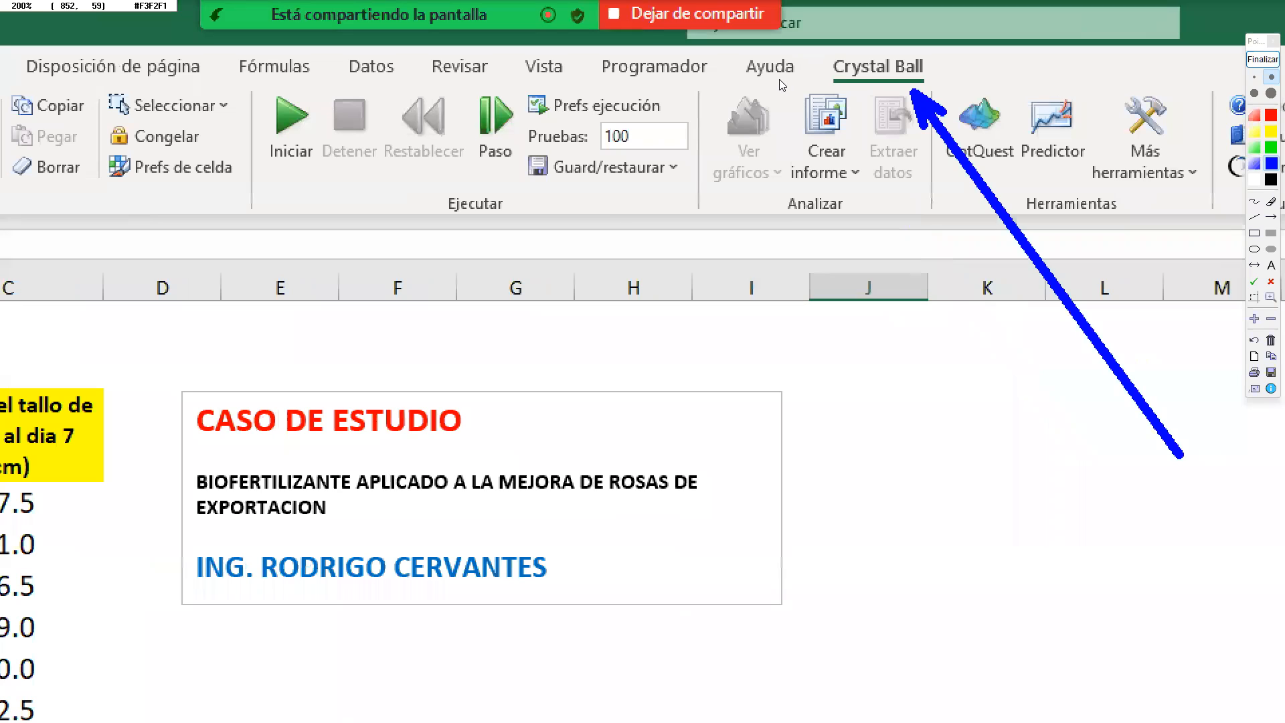
{"action": "left_click", "coordinate": [1259, 63]}
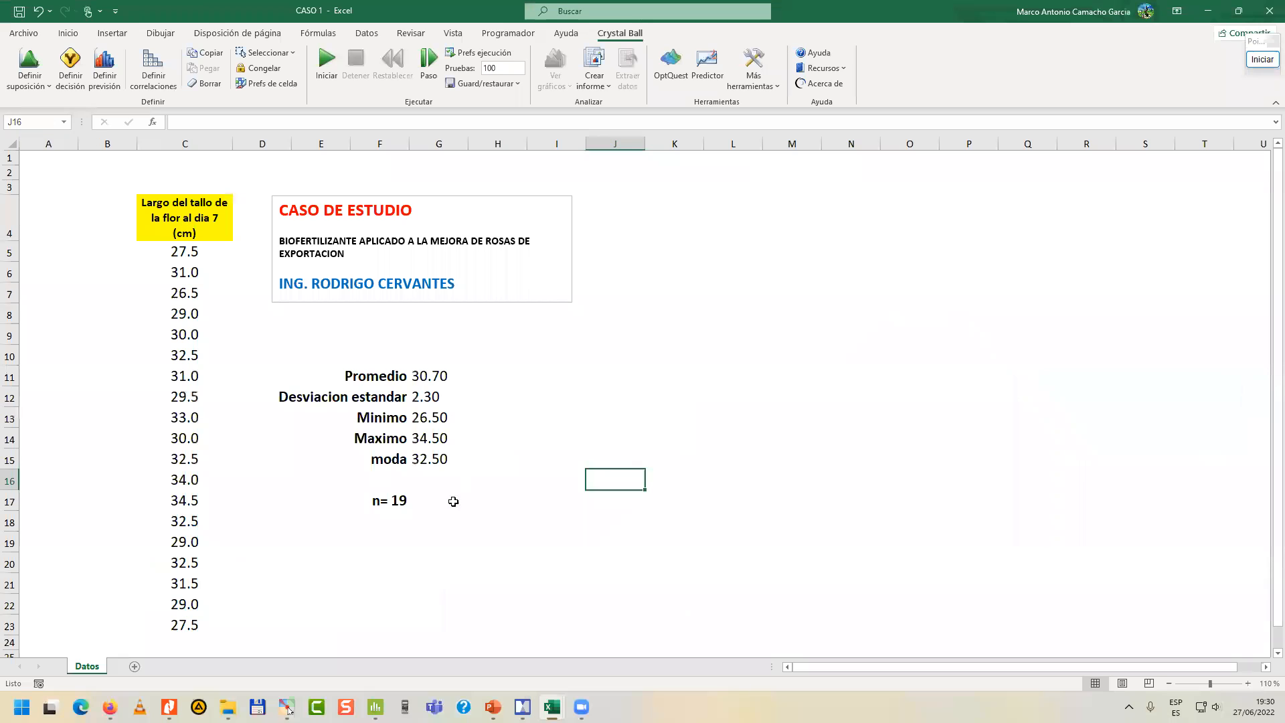
Start fitting a distribution to data for the assumption in cell G19, using C5:C23 as the data range.
{"action": "left_click", "coordinate": [424, 546]}
{"action": "left_click", "coordinate": [41, 87]}
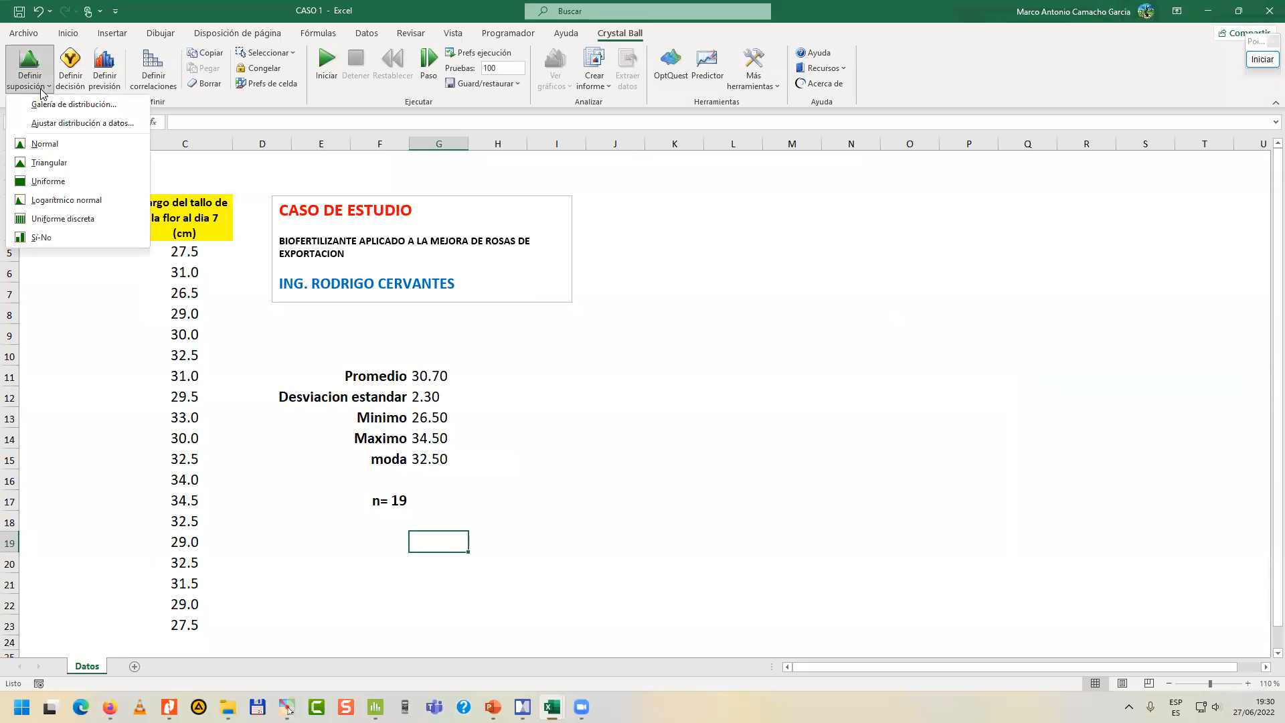
{"action": "left_click", "coordinate": [64, 122]}
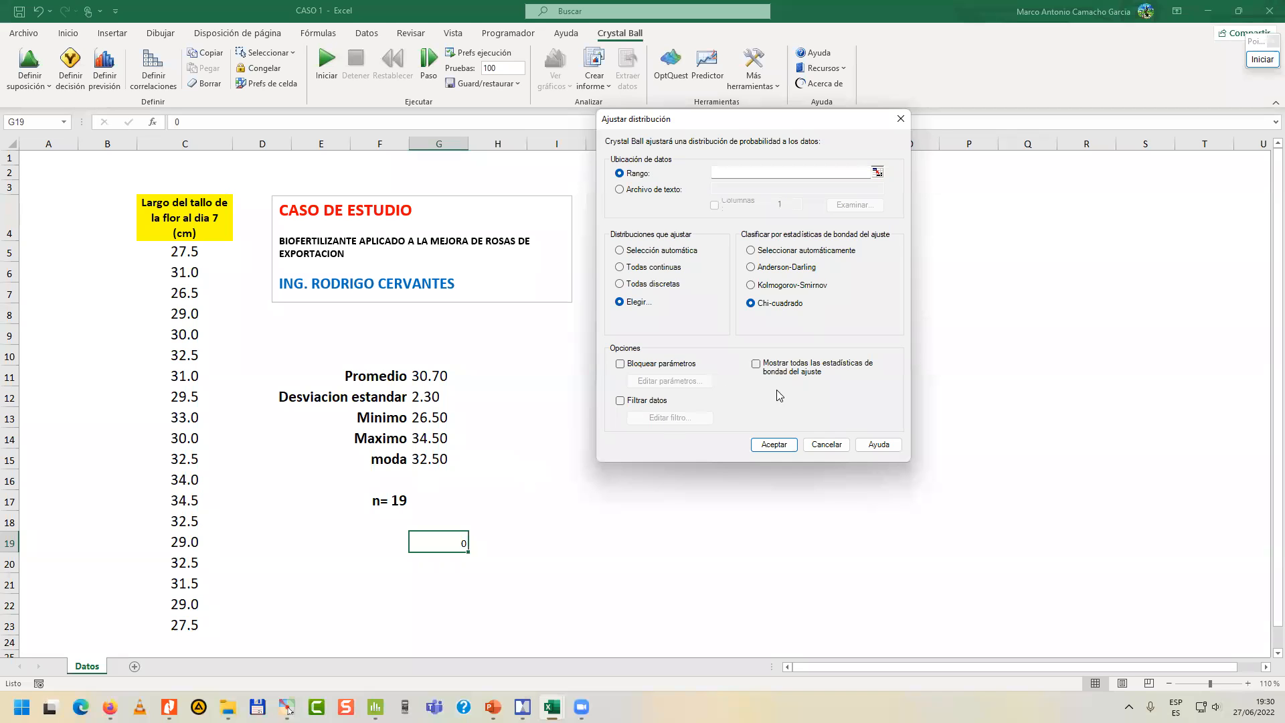
{"action": "left_click", "coordinate": [876, 174]}
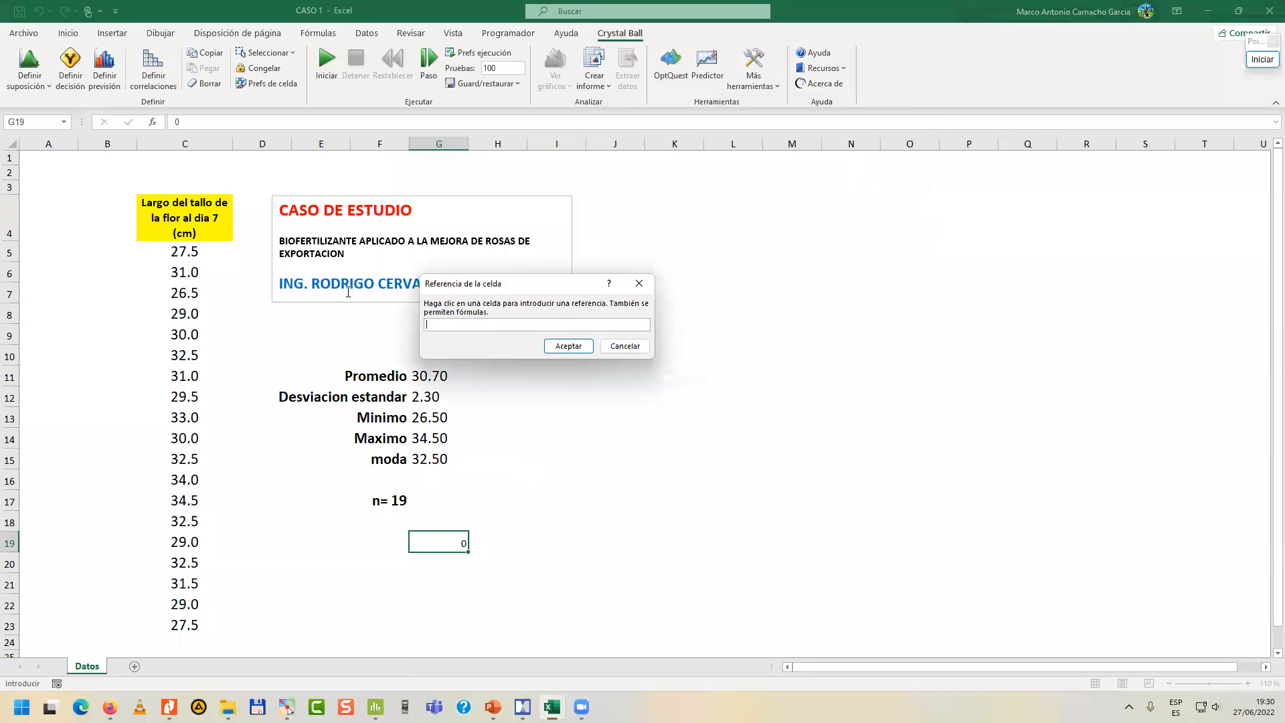
{"action": "left_click_drag", "start_coordinate": [173, 257], "coordinate": [186, 628]}
{"action": "left_click", "coordinate": [581, 346]}
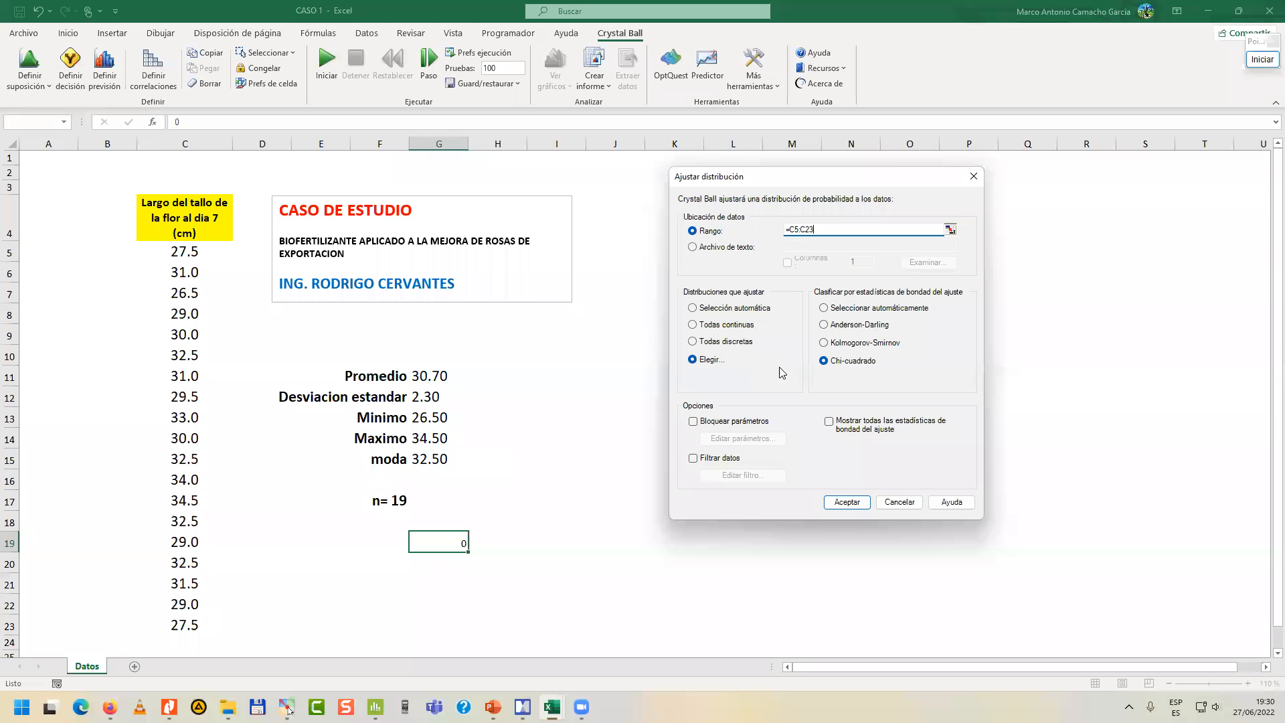
Review the available distributions in a magnified view and accept Normal and Uniforme as the ones to fit.
{"action": "left_click", "coordinate": [705, 362]}
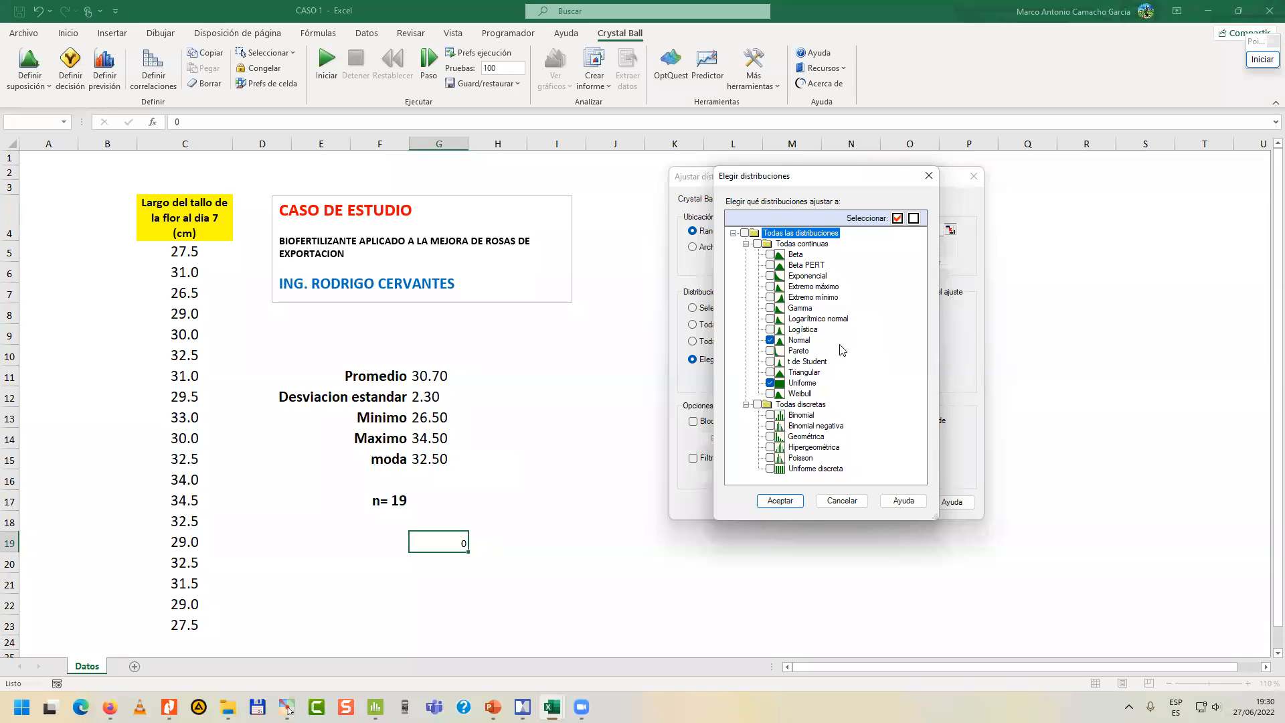
{"action": "left_click", "coordinate": [1263, 59]}
{"action": "left_click_drag", "start_coordinate": [1024, 338], "coordinate": [311, 37]}
{"action": "left_click_drag", "start_coordinate": [508, 262], "coordinate": [480, 86]}
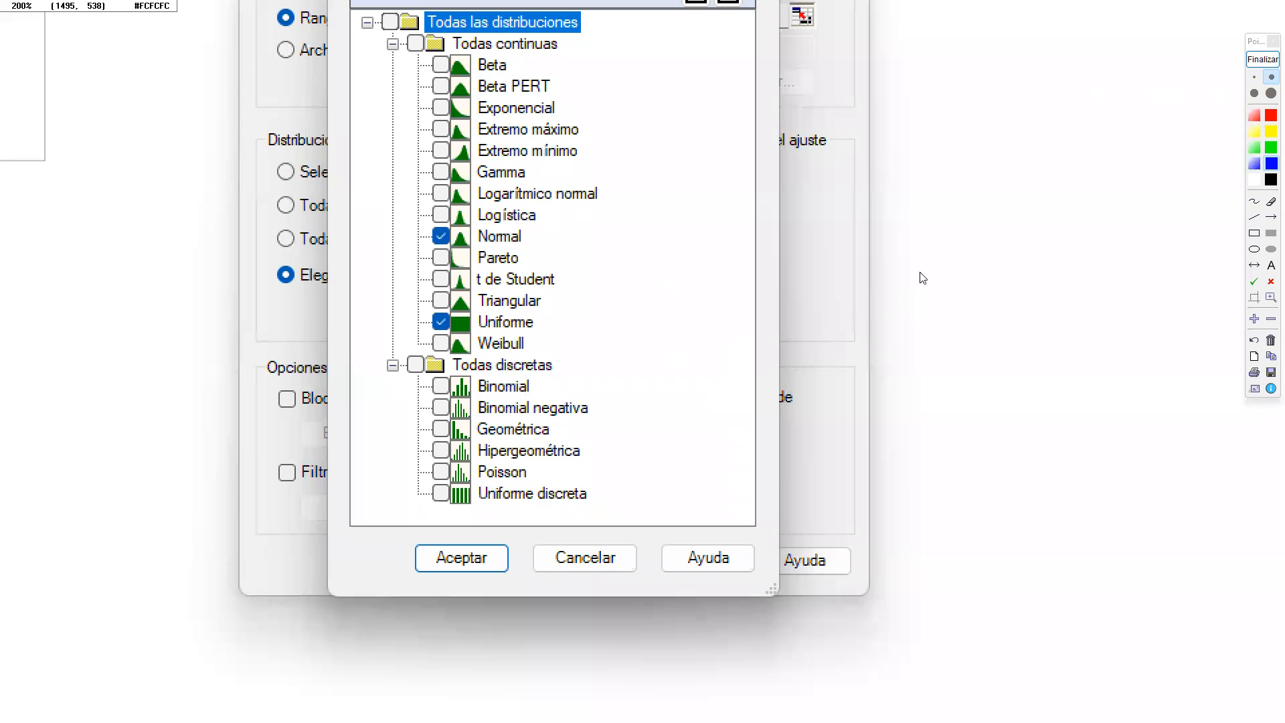
{"action": "left_click", "coordinate": [1262, 59]}
{"action": "left_click_drag", "start_coordinate": [786, 177], "coordinate": [469, 164]}
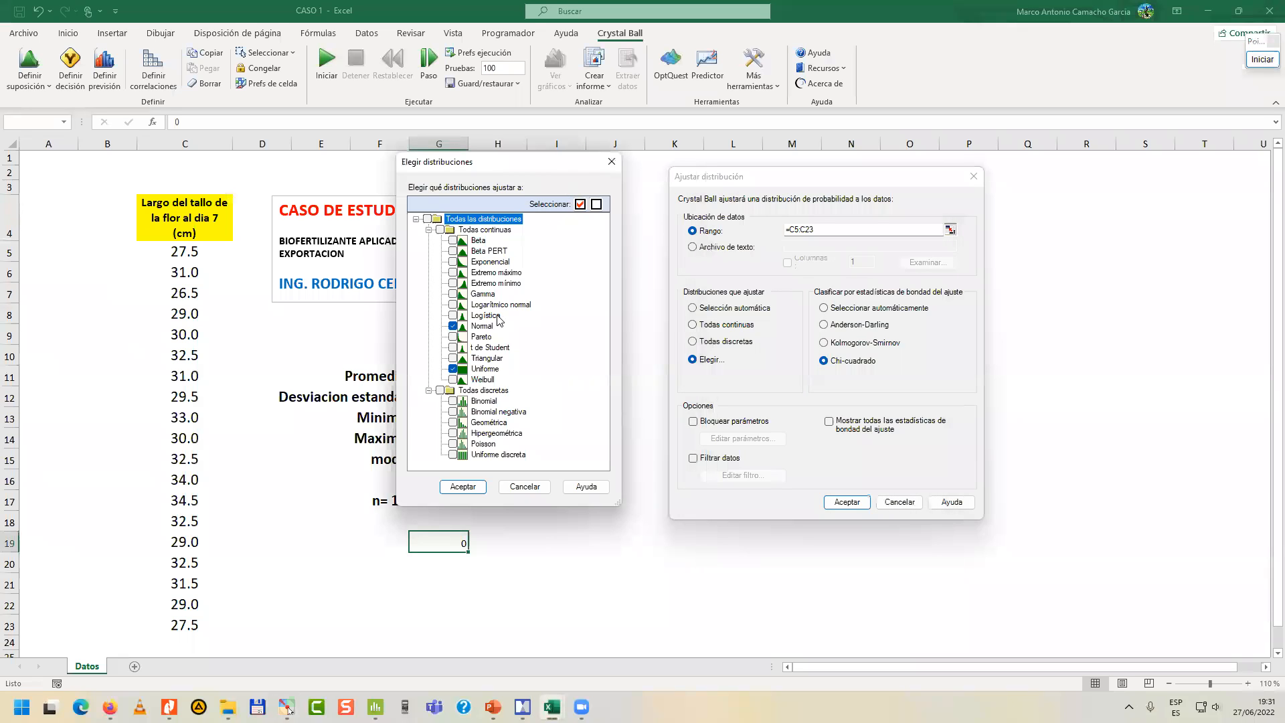
{"action": "left_click", "coordinate": [463, 486]}
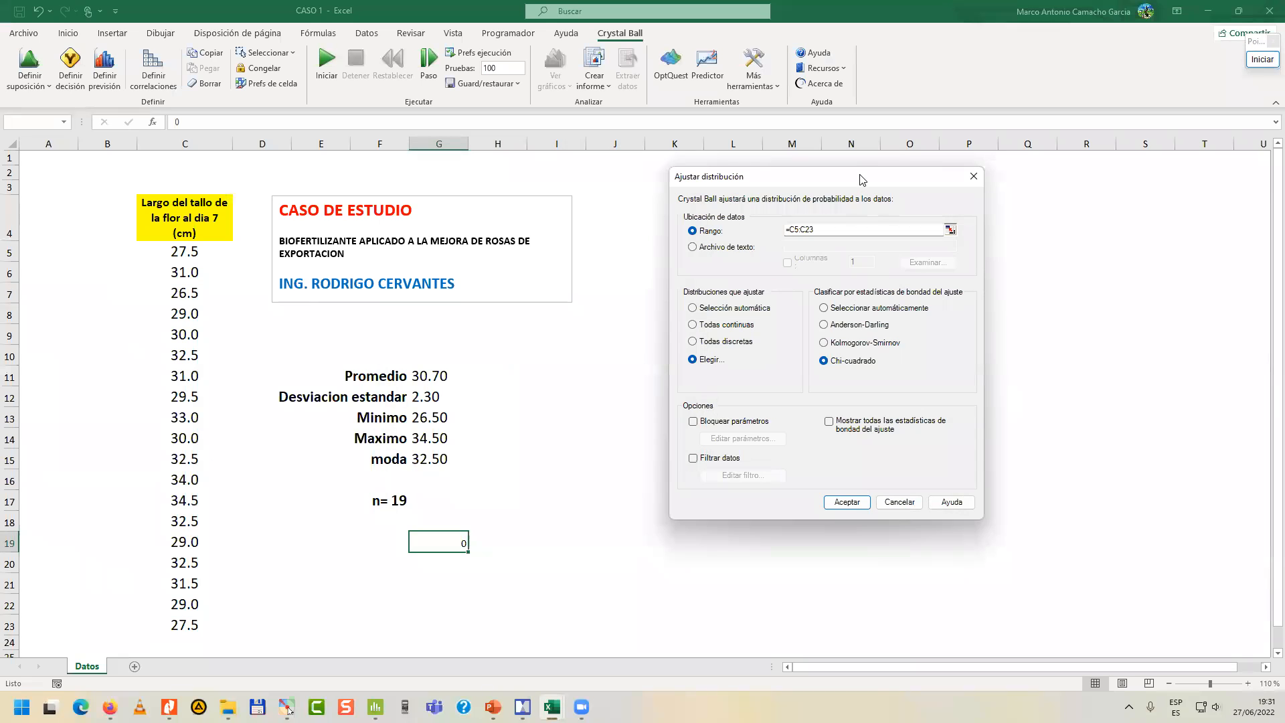
{"action": "left_click_drag", "start_coordinate": [853, 179], "coordinate": [723, 179]}
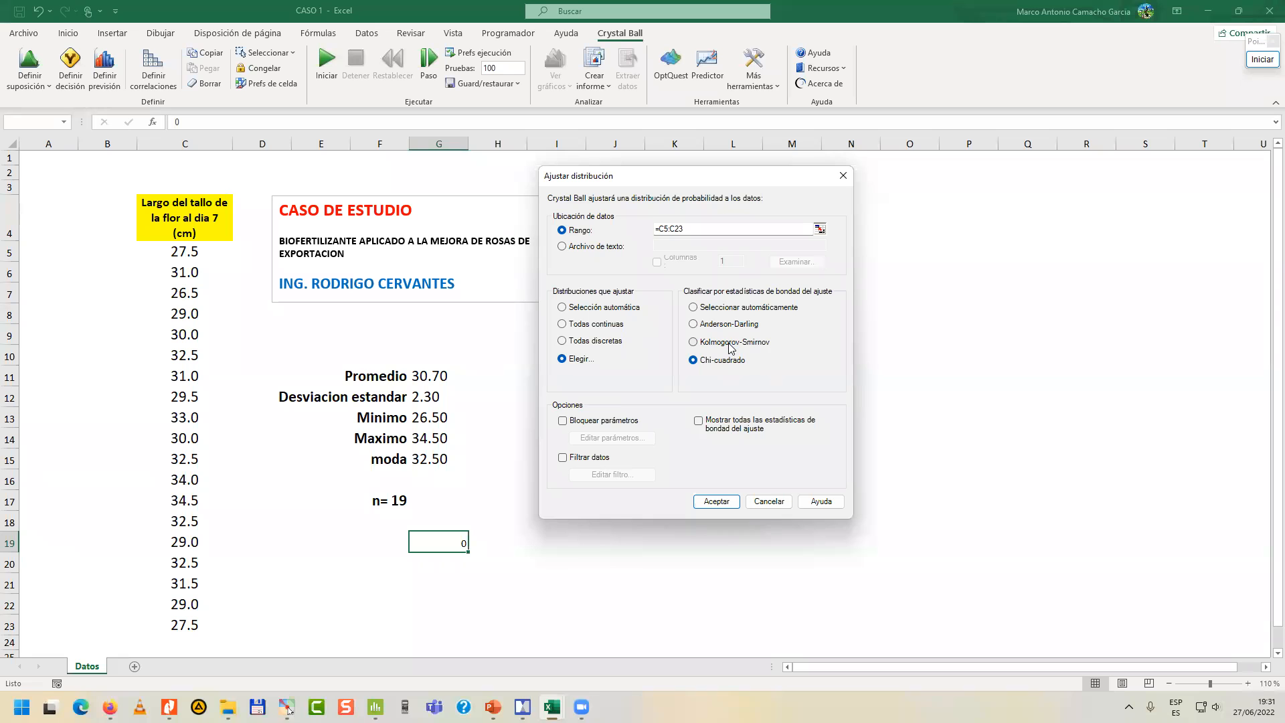
Switch to PowerPoint to review the Monte Carlo random variable scheme on slide 5, and return to the Ajustar distribución dialog.
{"action": "mouse_move", "coordinate": [493, 707]}
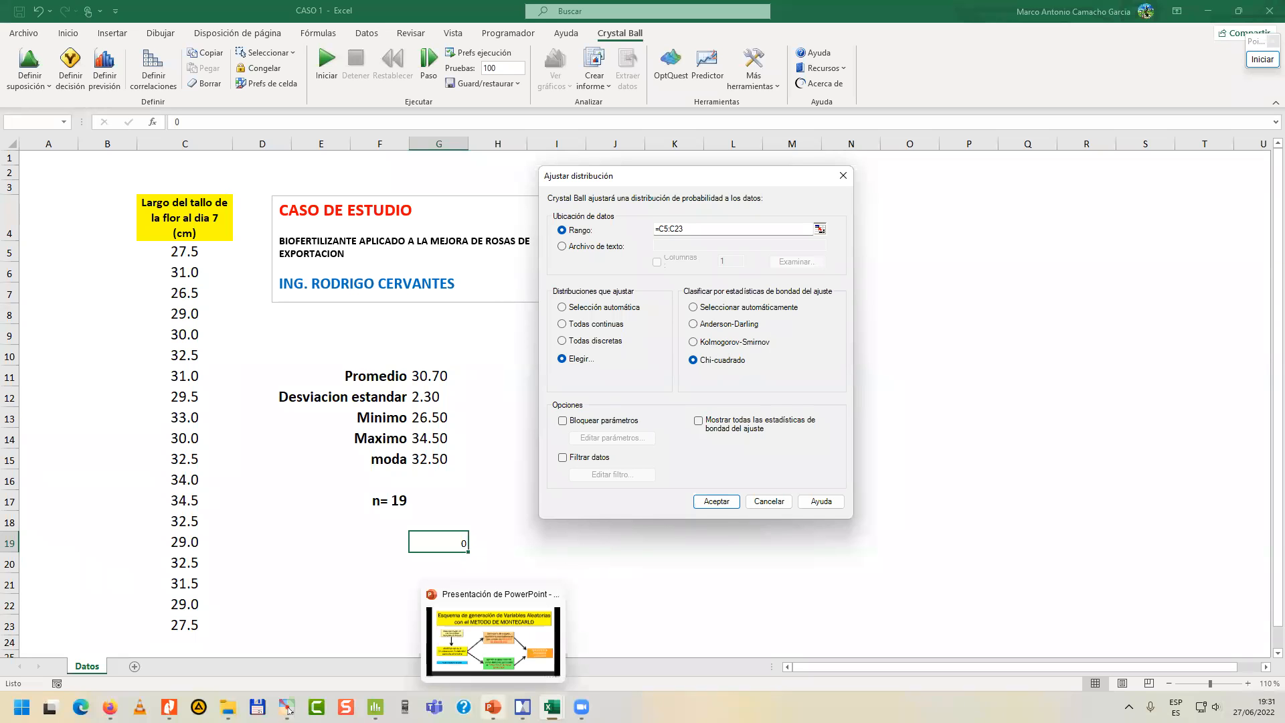
{"action": "left_click", "coordinate": [494, 641]}
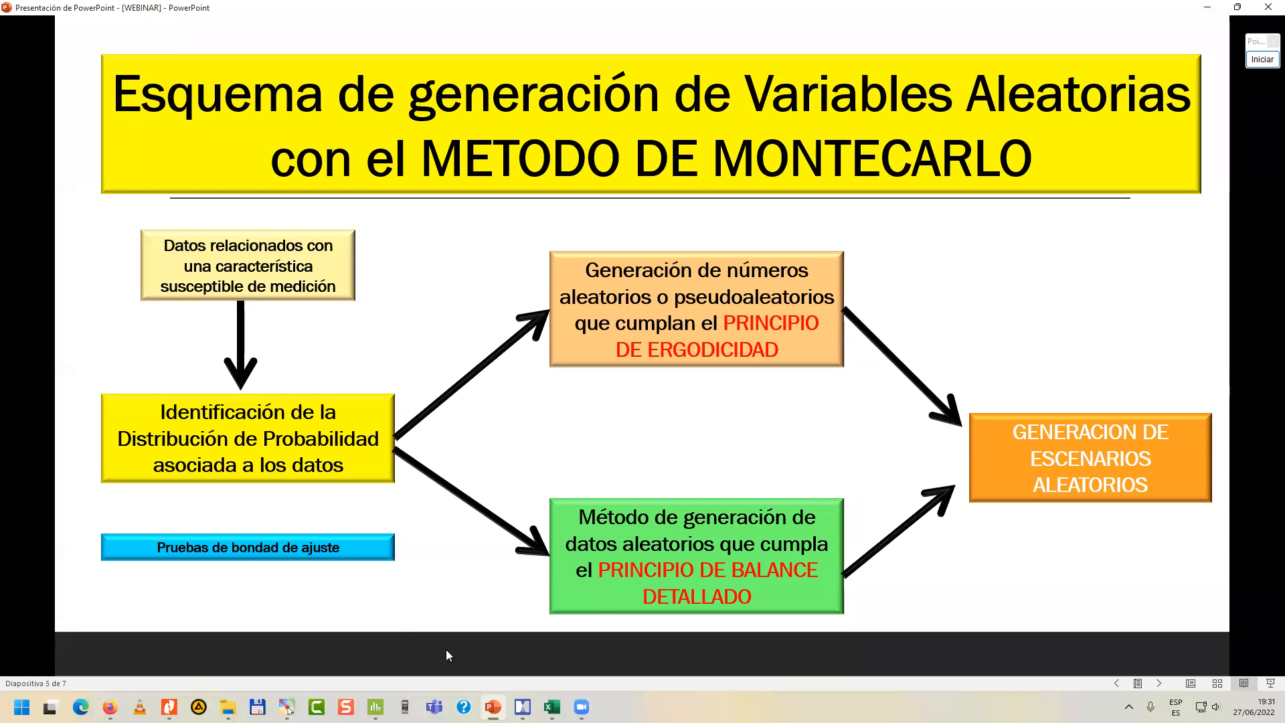
{"action": "mouse_move", "coordinate": [543, 702]}
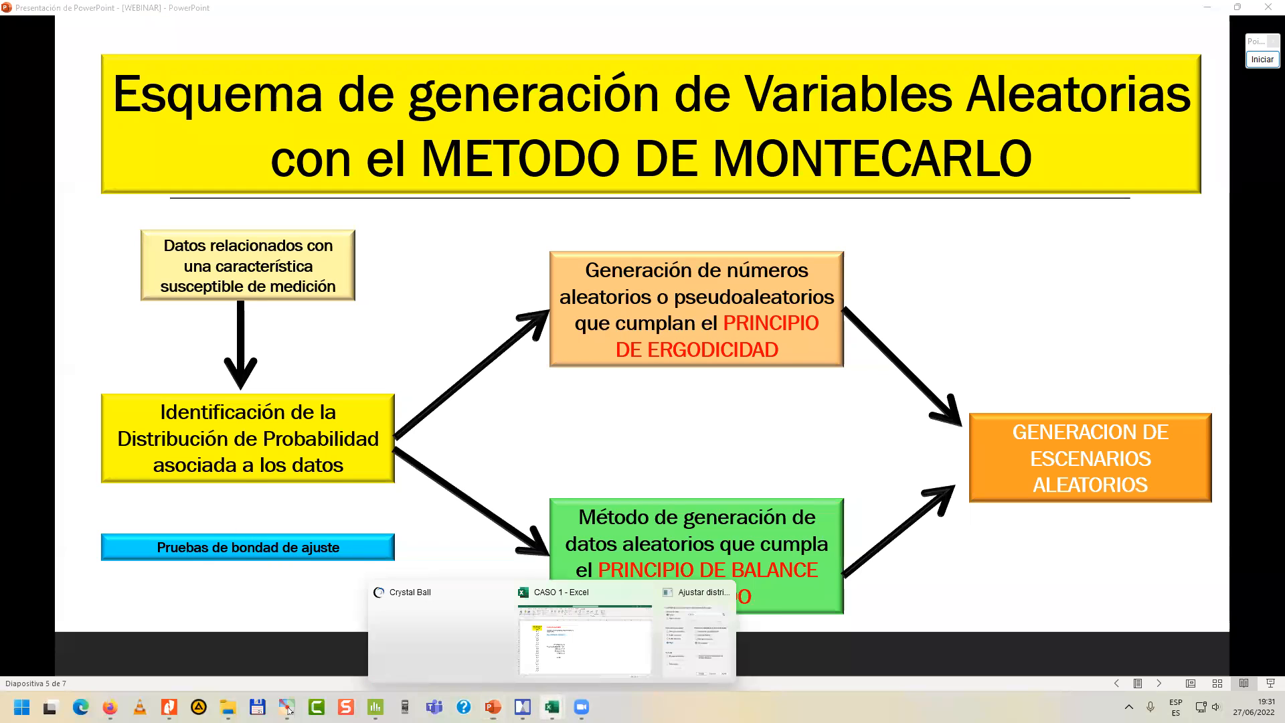
{"action": "left_click", "coordinate": [698, 639]}
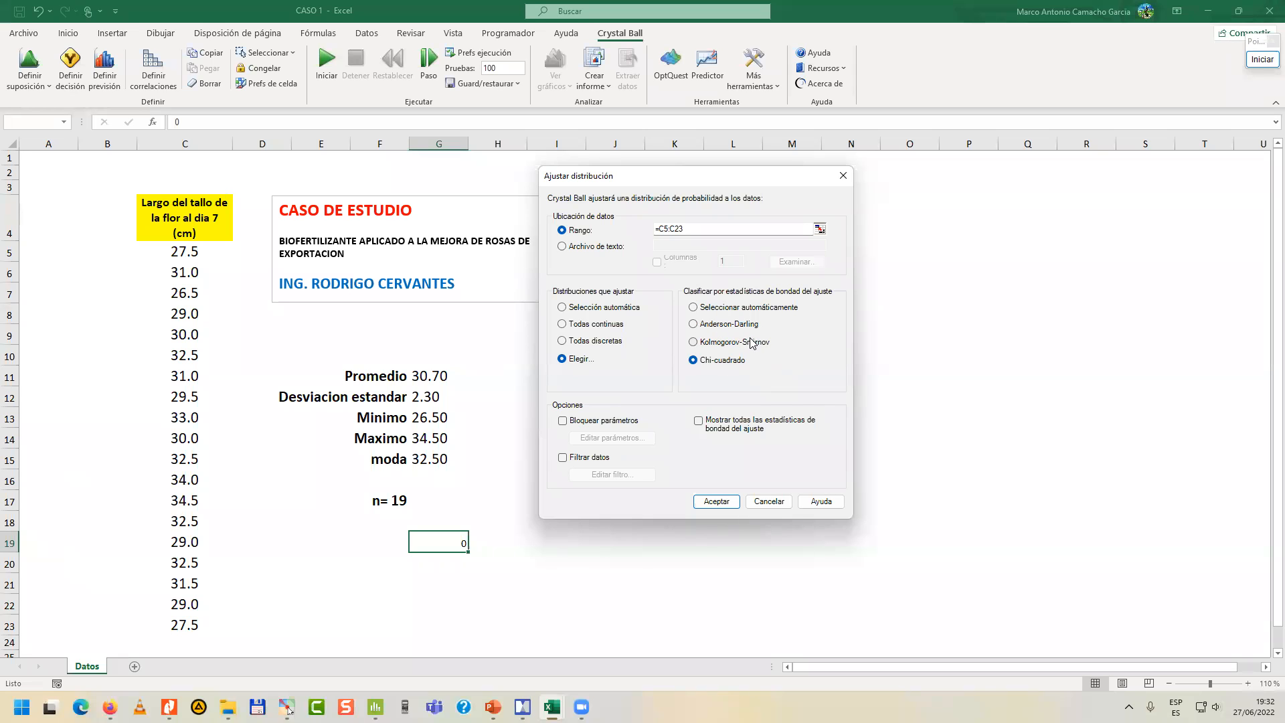
Run the Normal and Uniforme fit on C5:C23 ranked by Chi-cuadrado, and maximize the comparison chart window.
{"action": "left_click", "coordinate": [716, 502]}
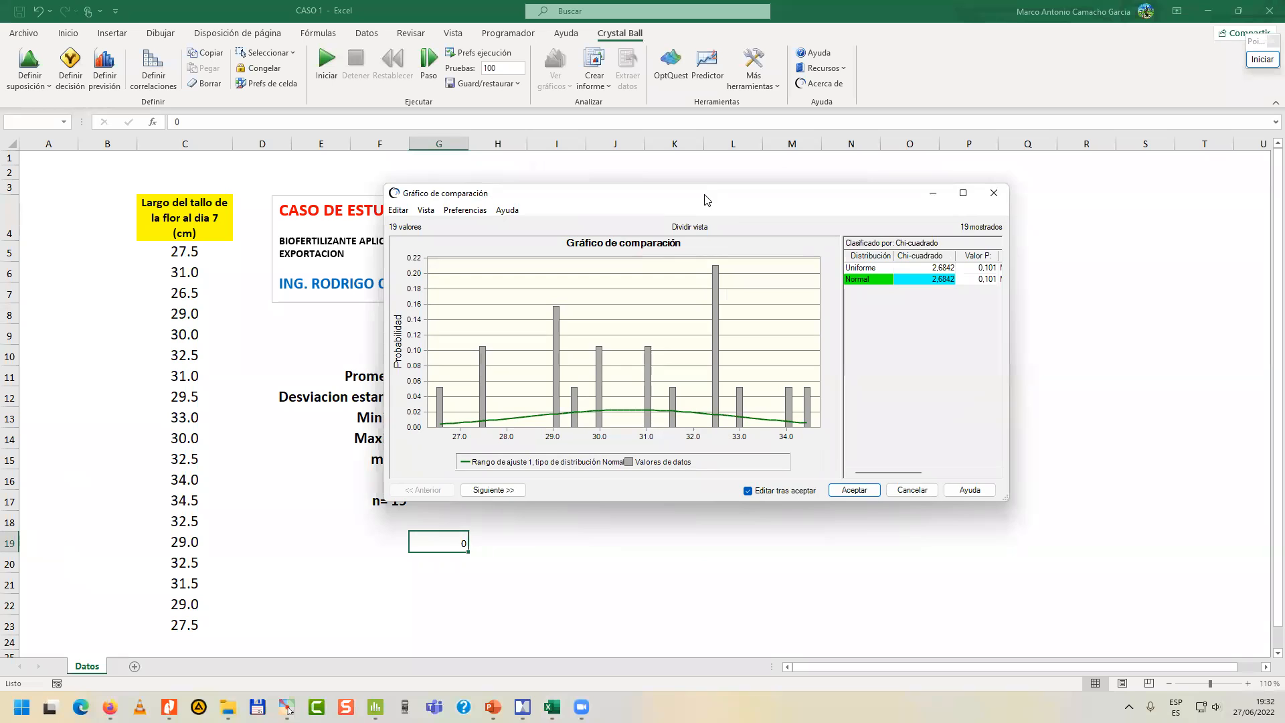
{"action": "double_click", "coordinate": [728, 194]}
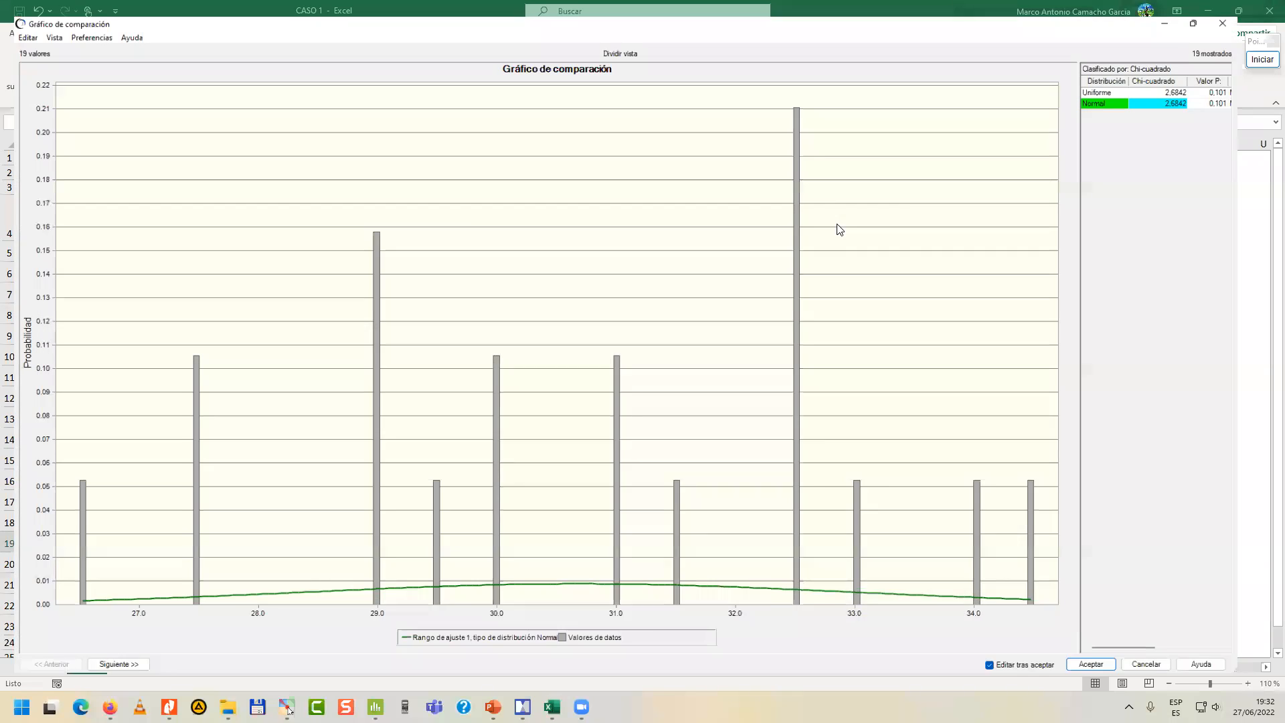
Start annotating at normal magnification and point blue arrows at the data bars of the comparison chart.
{"action": "left_click_drag", "start_coordinate": [1256, 59], "coordinate": [1198, 377]}
{"action": "left_click", "coordinate": [1199, 376]}
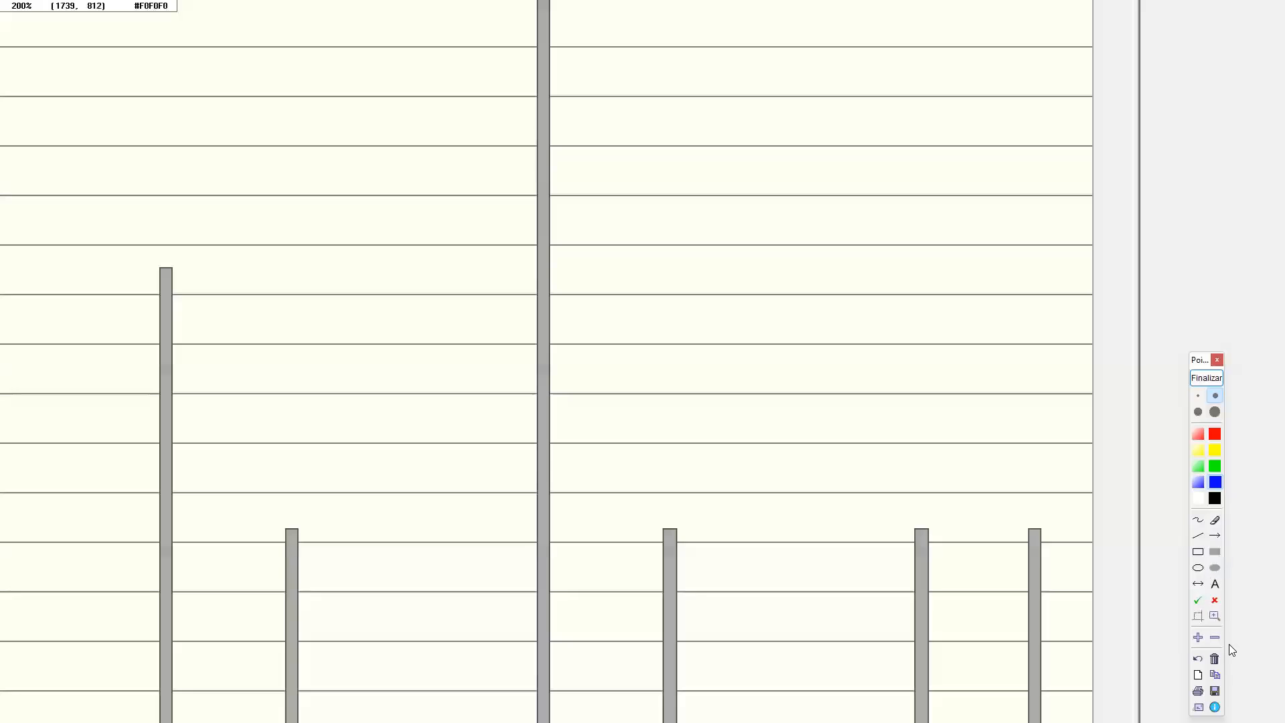
{"action": "left_click", "coordinate": [1215, 637]}
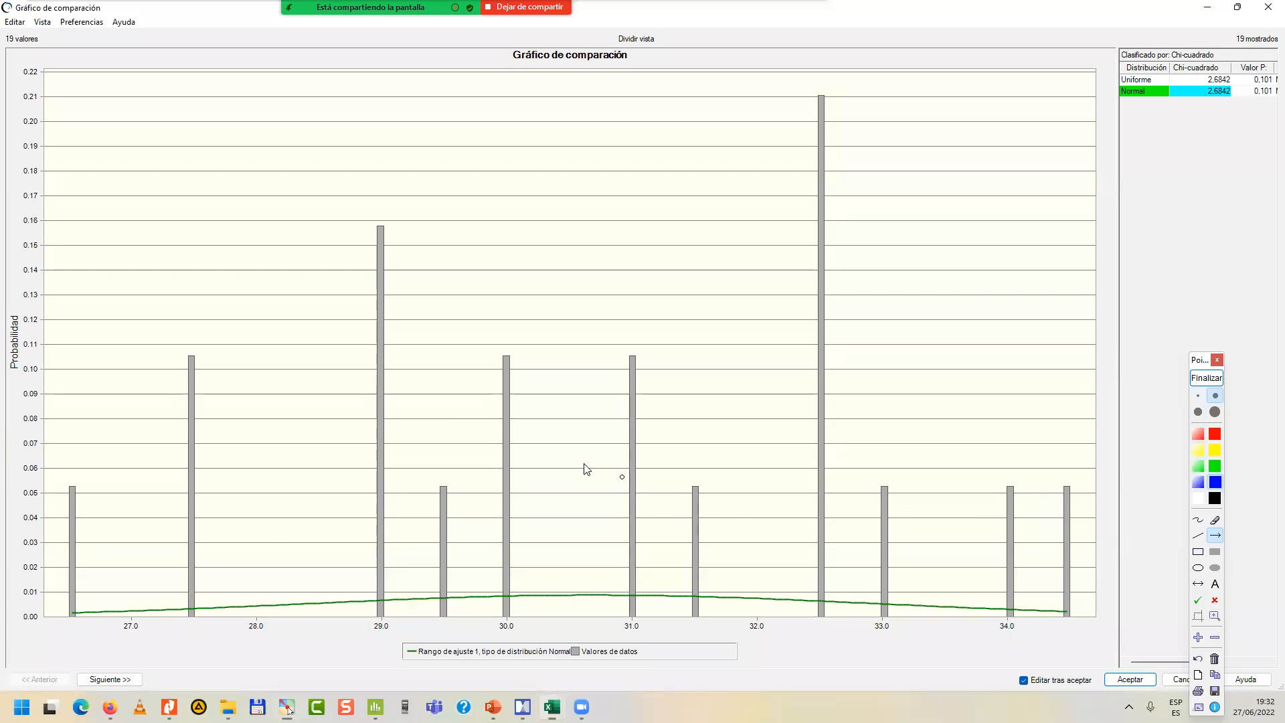
{"action": "left_click_drag", "start_coordinate": [150, 278], "coordinate": [182, 341]}
{"action": "left_click_drag", "start_coordinate": [340, 169], "coordinate": [383, 230]}
{"action": "left_click_drag", "start_coordinate": [472, 292], "coordinate": [493, 337]}
{"action": "mouse_move", "coordinate": [599, 303]}
{"action": "left_mouse_down"}
{"action": "mouse_move", "coordinate": [635, 359]}
{"action": "mouse_move", "coordinate": [629, 348]}
{"action": "left_mouse_up"}
{"action": "left_click_drag", "start_coordinate": [680, 449], "coordinate": [697, 477]}
{"action": "left_click_drag", "start_coordinate": [762, 75], "coordinate": [796, 129]}
{"action": "left_click_drag", "start_coordinate": [865, 404], "coordinate": [894, 459]}
{"action": "left_click_drag", "start_coordinate": [980, 443], "coordinate": [1001, 470]}
{"action": "left_click_drag", "start_coordinate": [1066, 453], "coordinate": [1083, 469]}
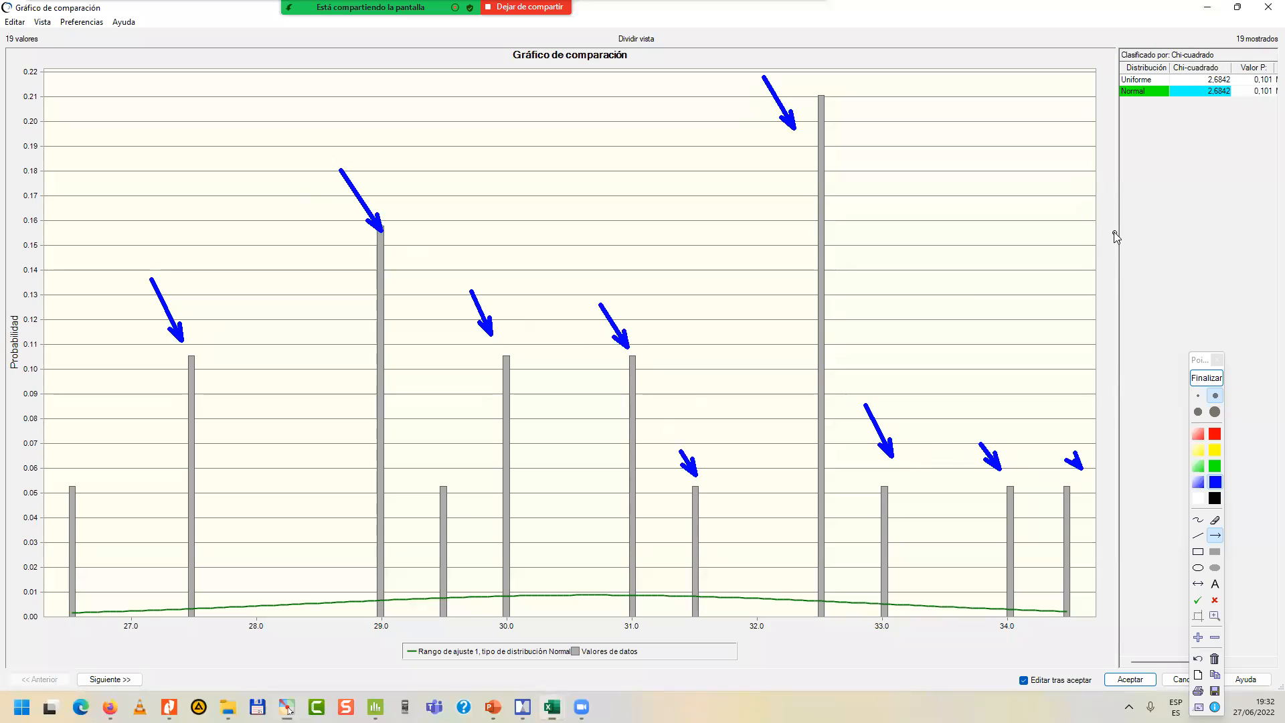
Point blue arrows at the Uniforme and Normal rows and their Chi-cuadrado values, and end the annotation.
{"action": "left_click_drag", "start_coordinate": [1067, 81], "coordinate": [1105, 78]}
{"action": "left_click_drag", "start_coordinate": [1080, 121], "coordinate": [1108, 105]}
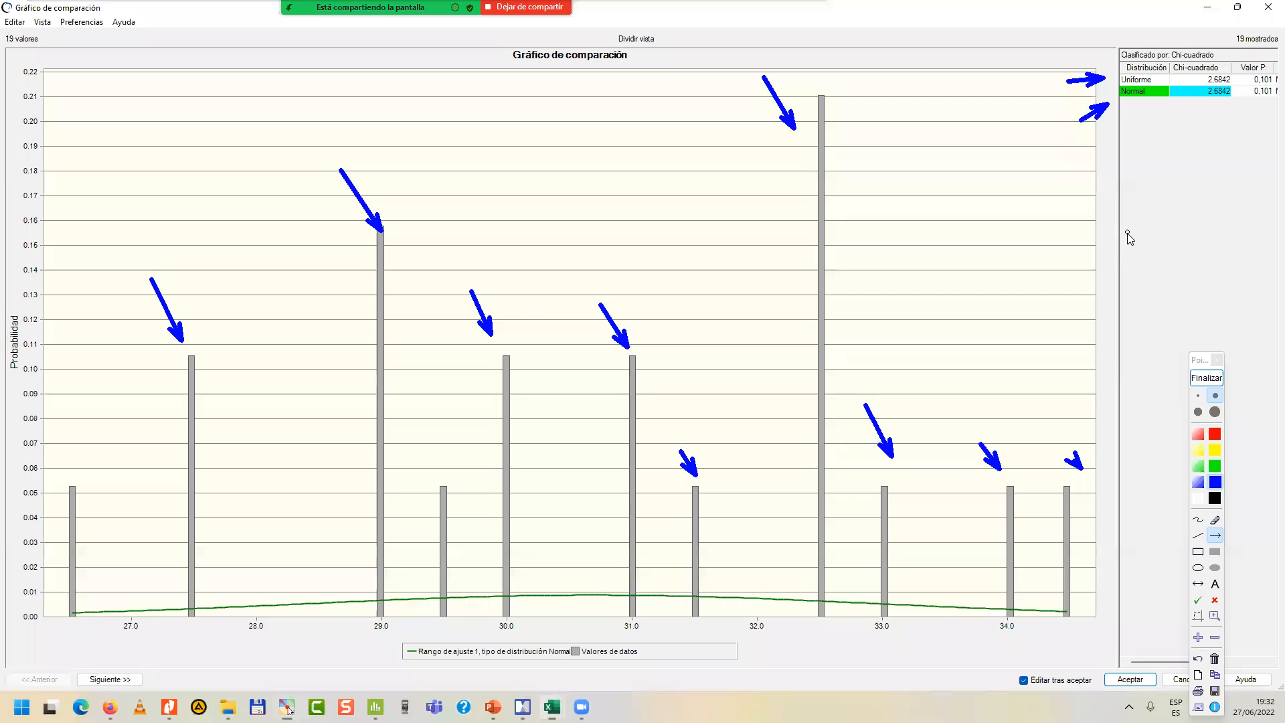
{"action": "left_click_drag", "start_coordinate": [1212, 149], "coordinate": [1211, 105]}
{"action": "left_click", "coordinate": [1206, 378]}
Examine the Valor P and parameter columns of the two fitted distributions with the annotation tool, and close it.
{"action": "left_click_drag", "start_coordinate": [1191, 663], "coordinate": [1205, 664]}
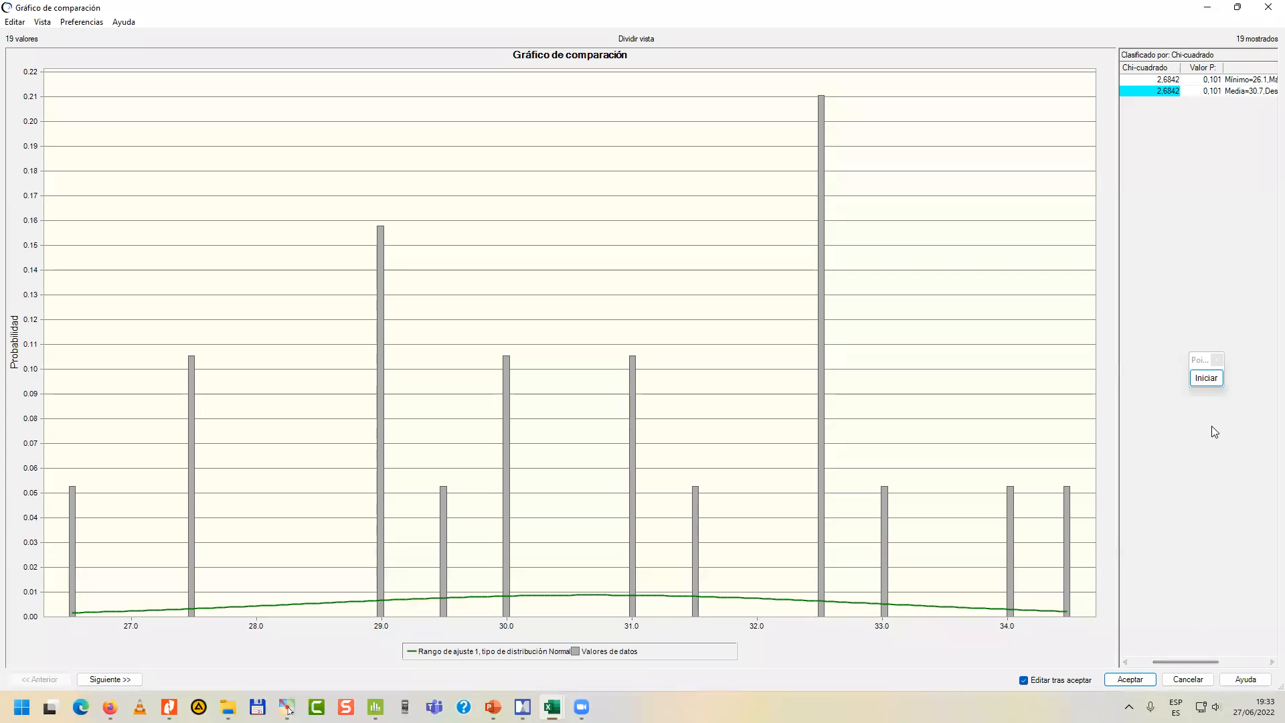
{"action": "left_click", "coordinate": [1206, 378]}
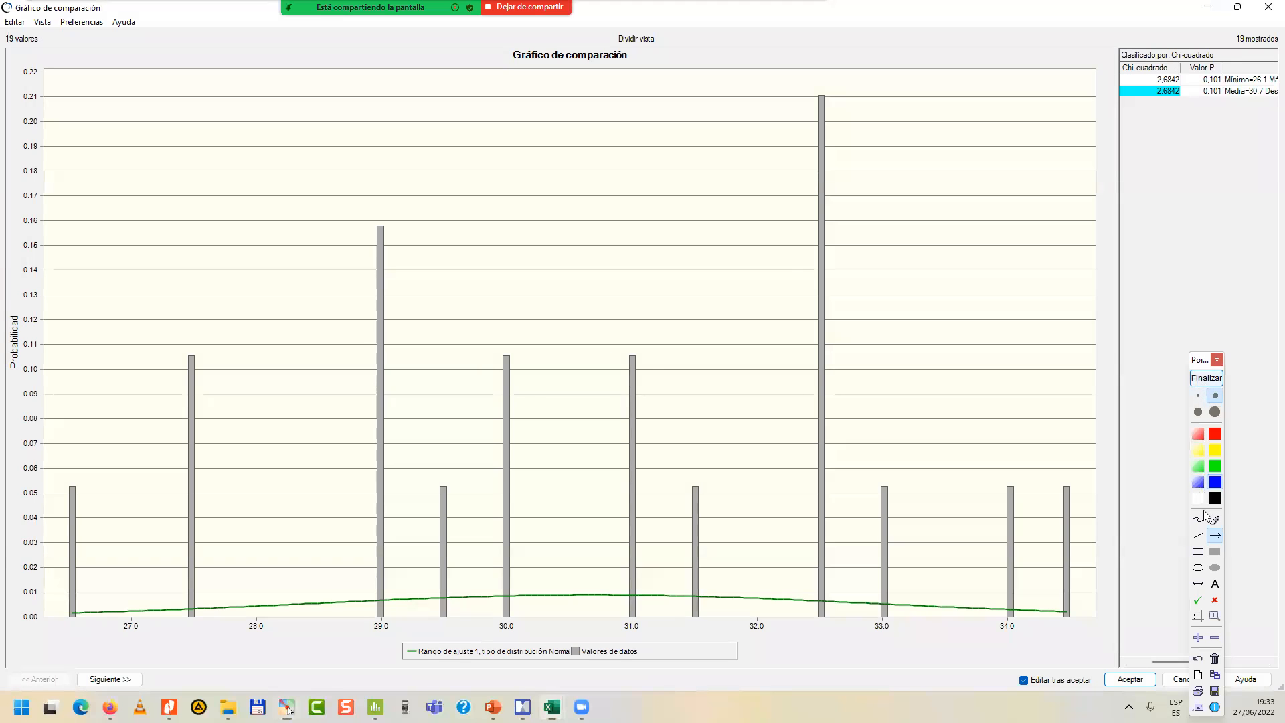
{"action": "left_click", "coordinate": [1198, 636]}
{"action": "left_click_drag", "start_coordinate": [1204, 188], "coordinate": [1214, 184]}
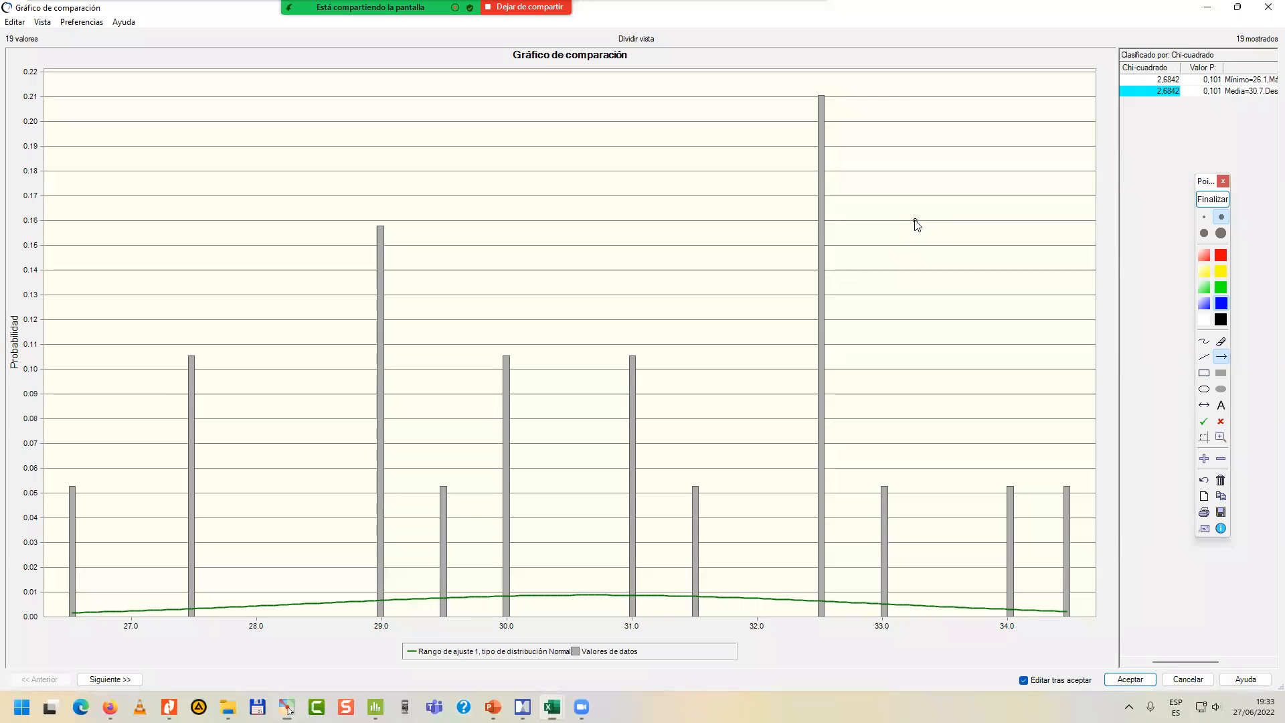
{"action": "left_click", "coordinate": [1212, 200]}
{"action": "left_click", "coordinate": [1212, 200]}
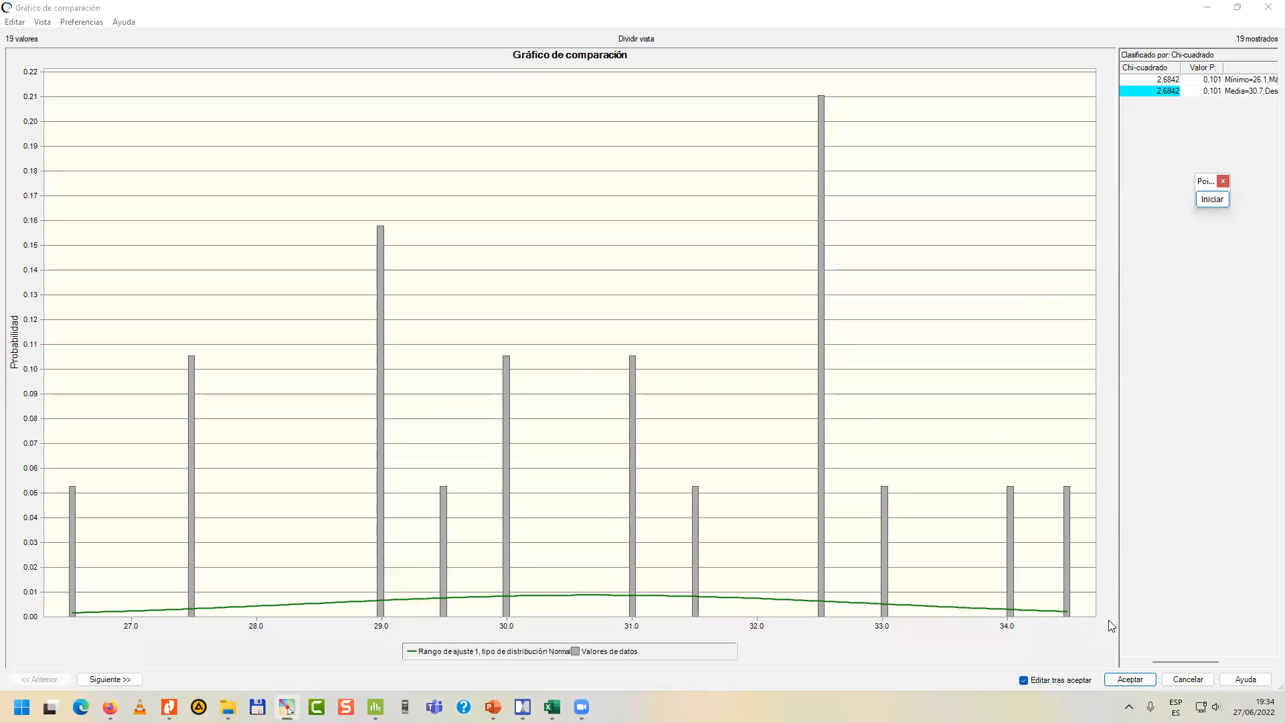
Accept the Normal fit and define it as the assumption of cell G19 with its fitted mean and standard deviation.
{"action": "left_click", "coordinate": [1131, 680]}
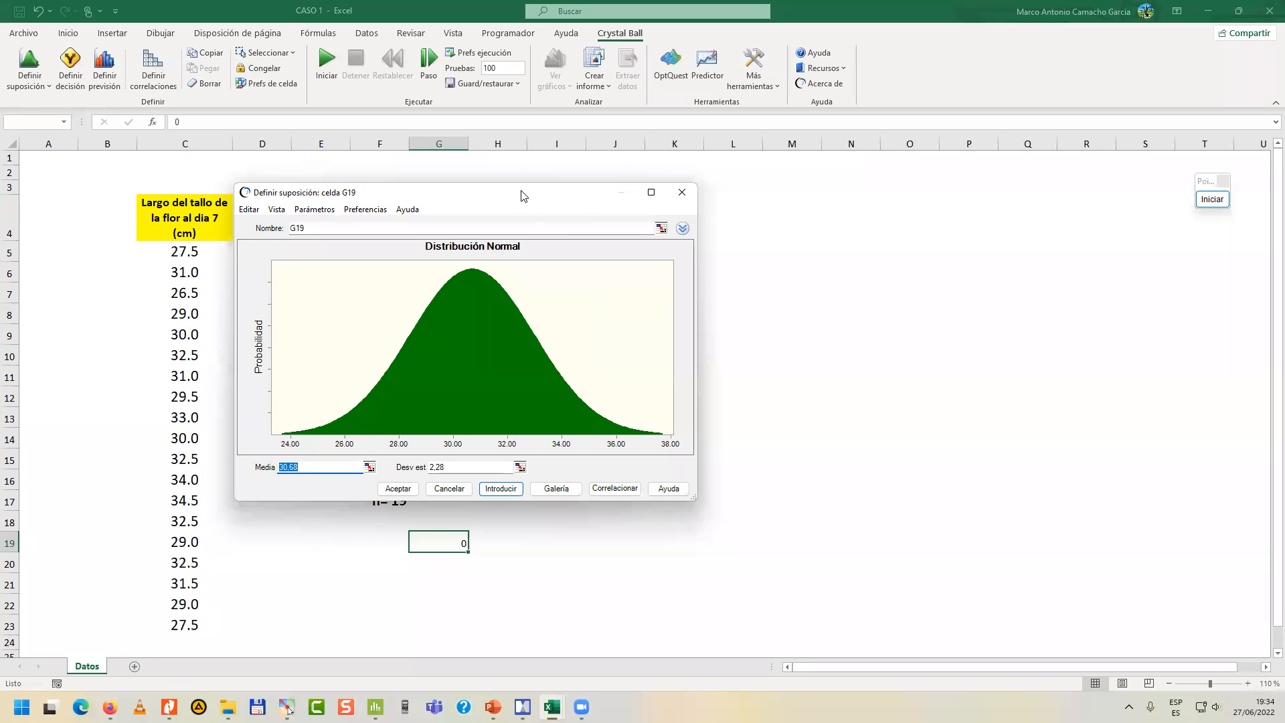
{"action": "left_click_drag", "start_coordinate": [522, 194], "coordinate": [783, 204]}
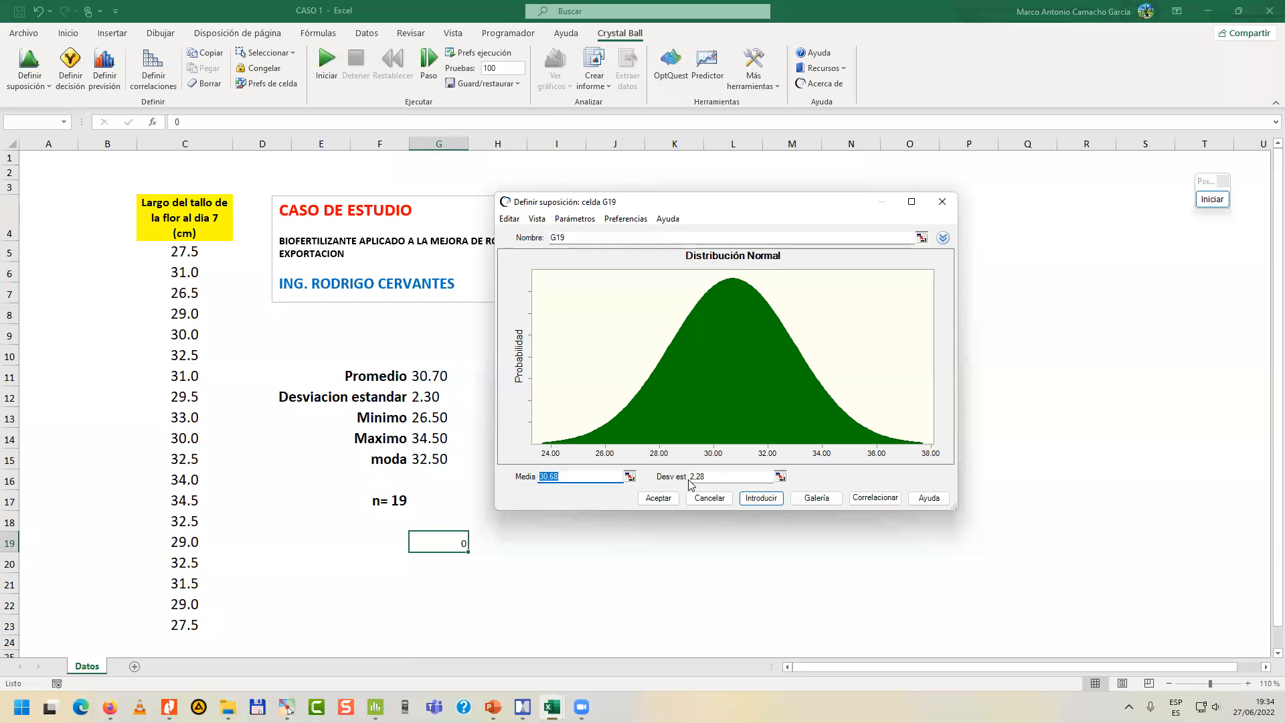
{"action": "left_click", "coordinate": [653, 501]}
{"action": "left_click", "coordinate": [729, 519]}
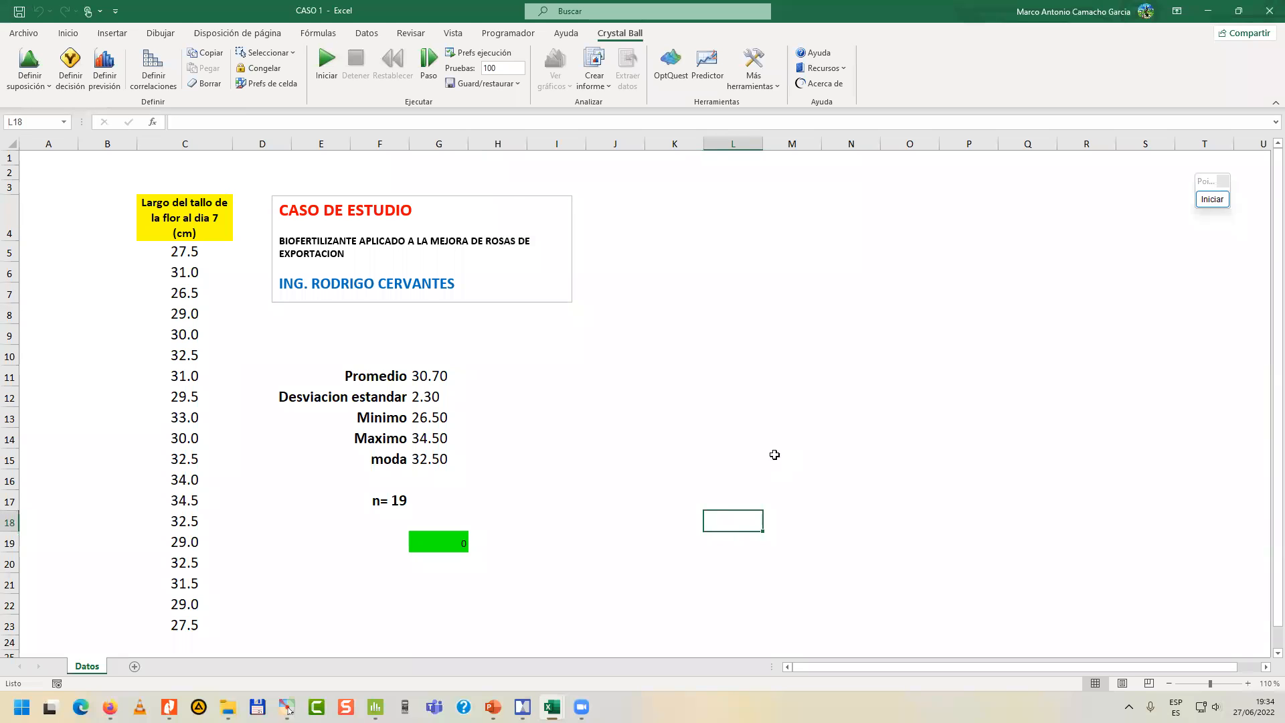
{"action": "left_click", "coordinate": [450, 542]}
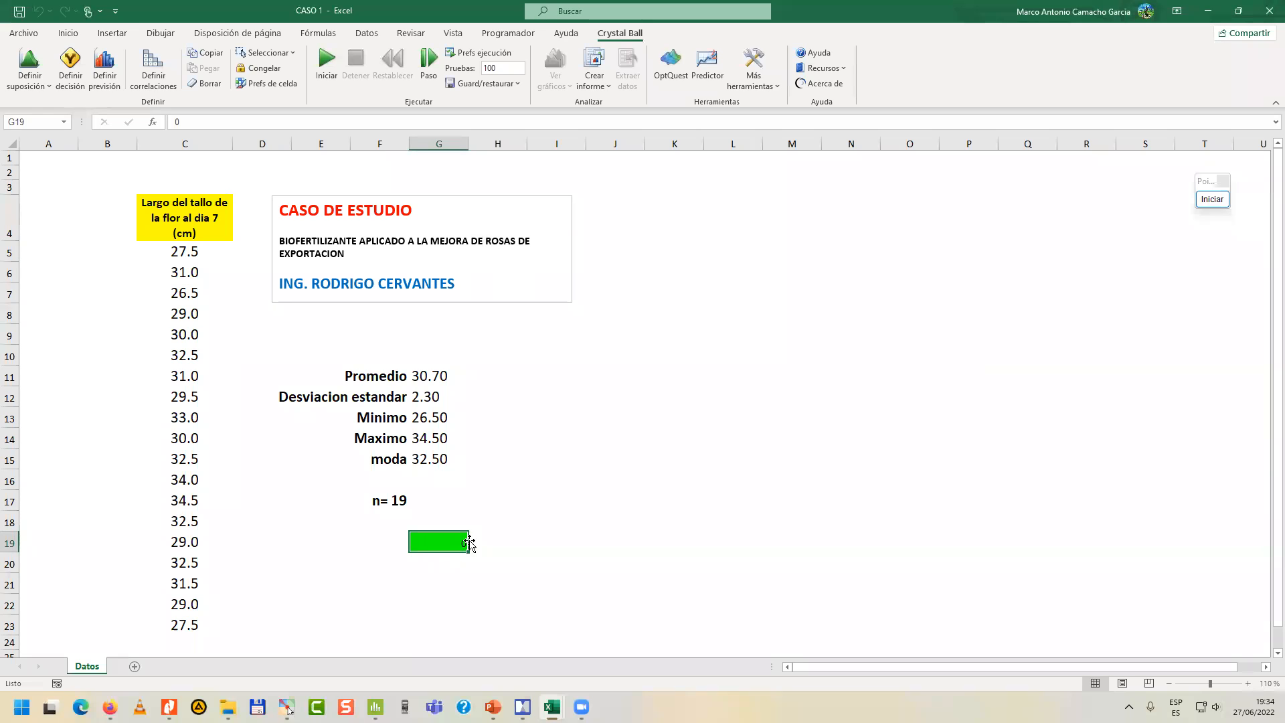
{"action": "left_click", "coordinate": [473, 541]}
Enter the label "Simulacion de montecarlo" in cell F21.
{"action": "left_click", "coordinate": [450, 580]}
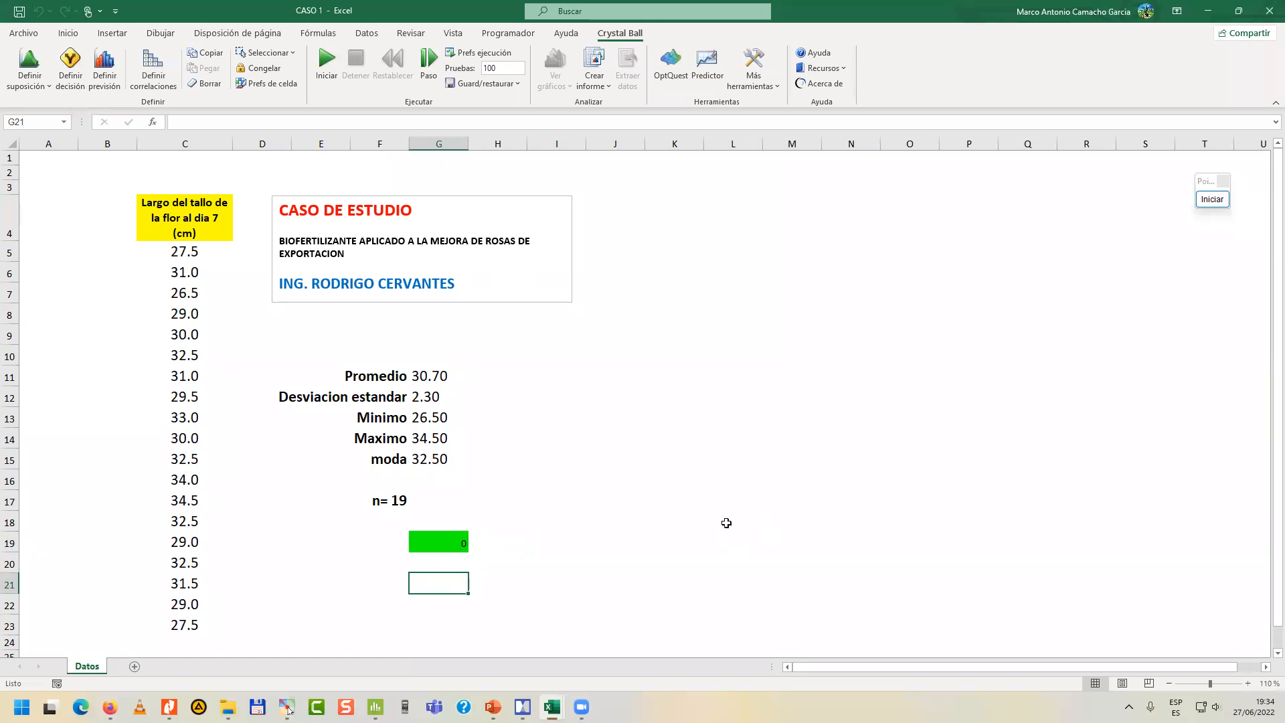
{"action": "key", "text": "Left"}
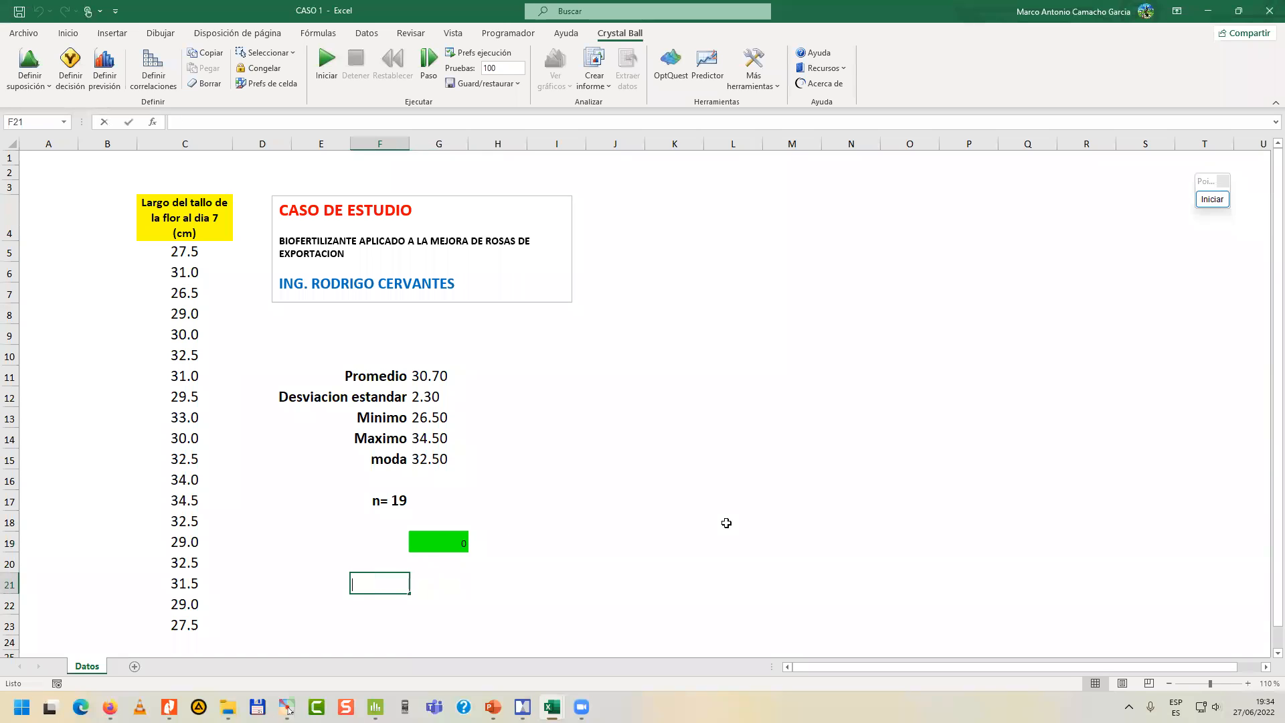
{"action": "type", "text": "Simulacion de montecarlo"}
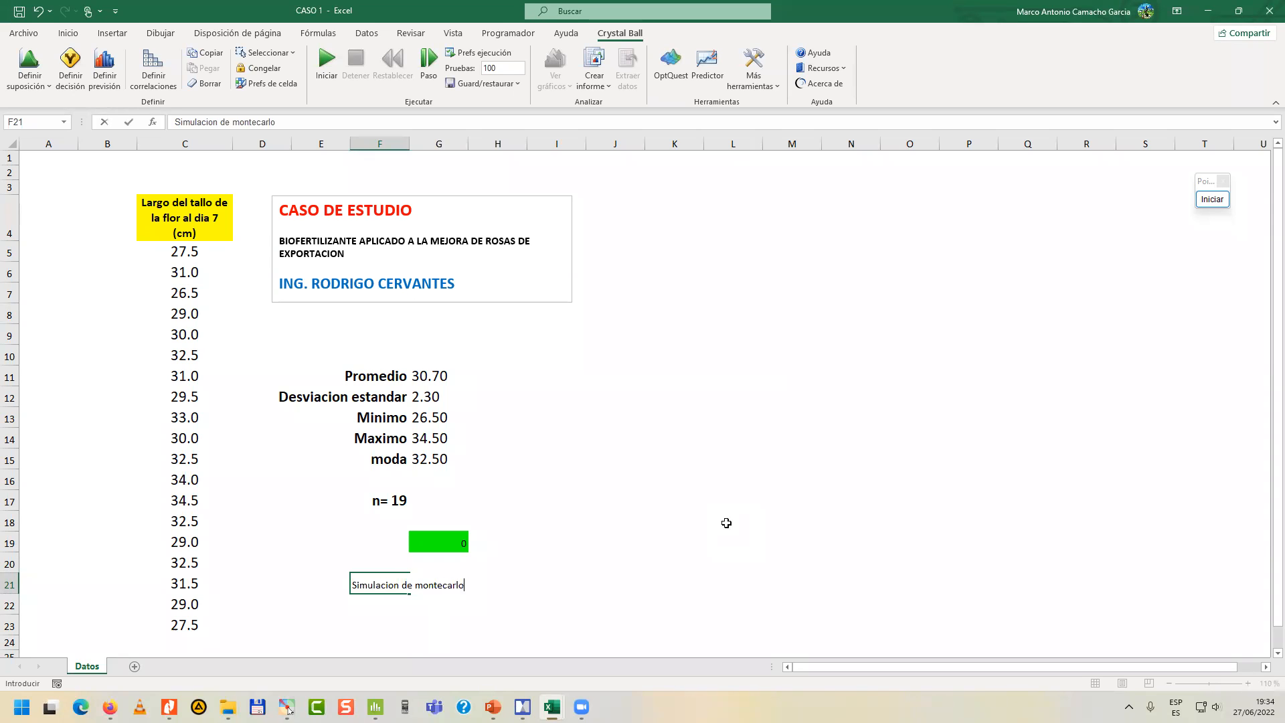
{"action": "key", "text": "Return"}
{"action": "key", "text": "Up"}
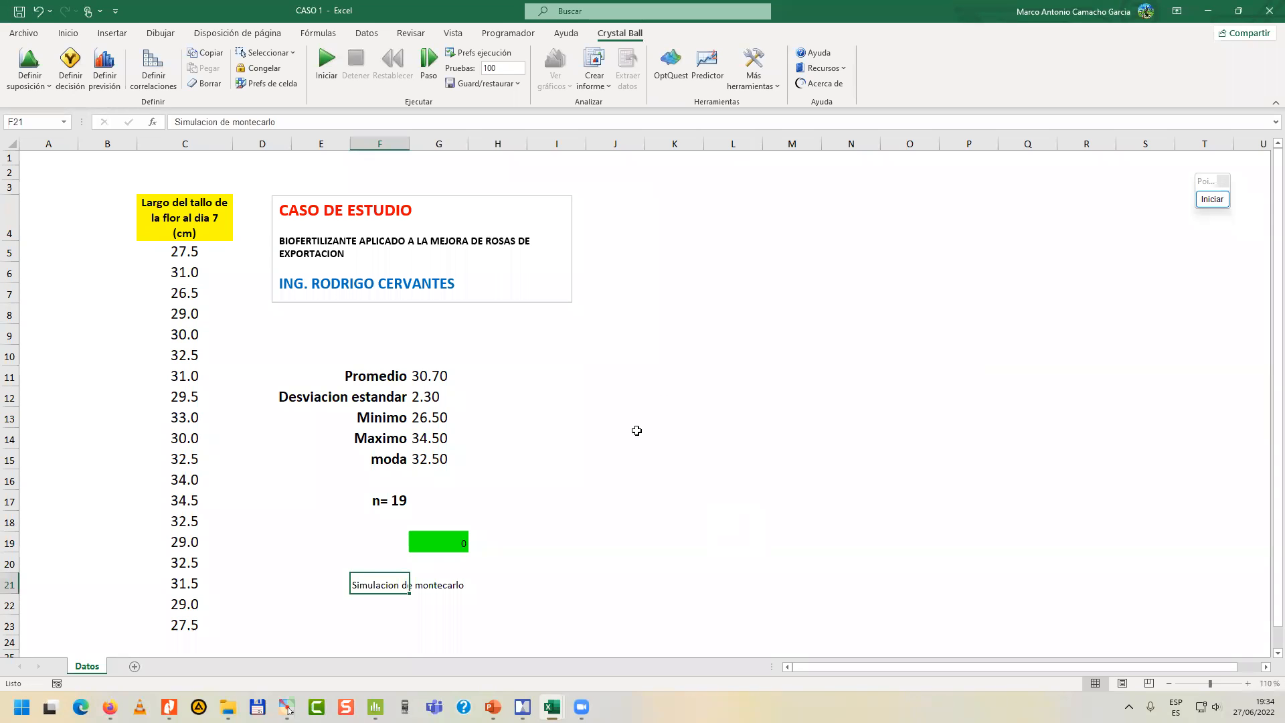
Right-align the label in F21 and capitalize its last word so it reads "Simulacion de Montecarlo".
{"action": "left_click", "coordinate": [68, 33]}
{"action": "left_click", "coordinate": [312, 80]}
{"action": "double_click", "coordinate": [362, 588]}
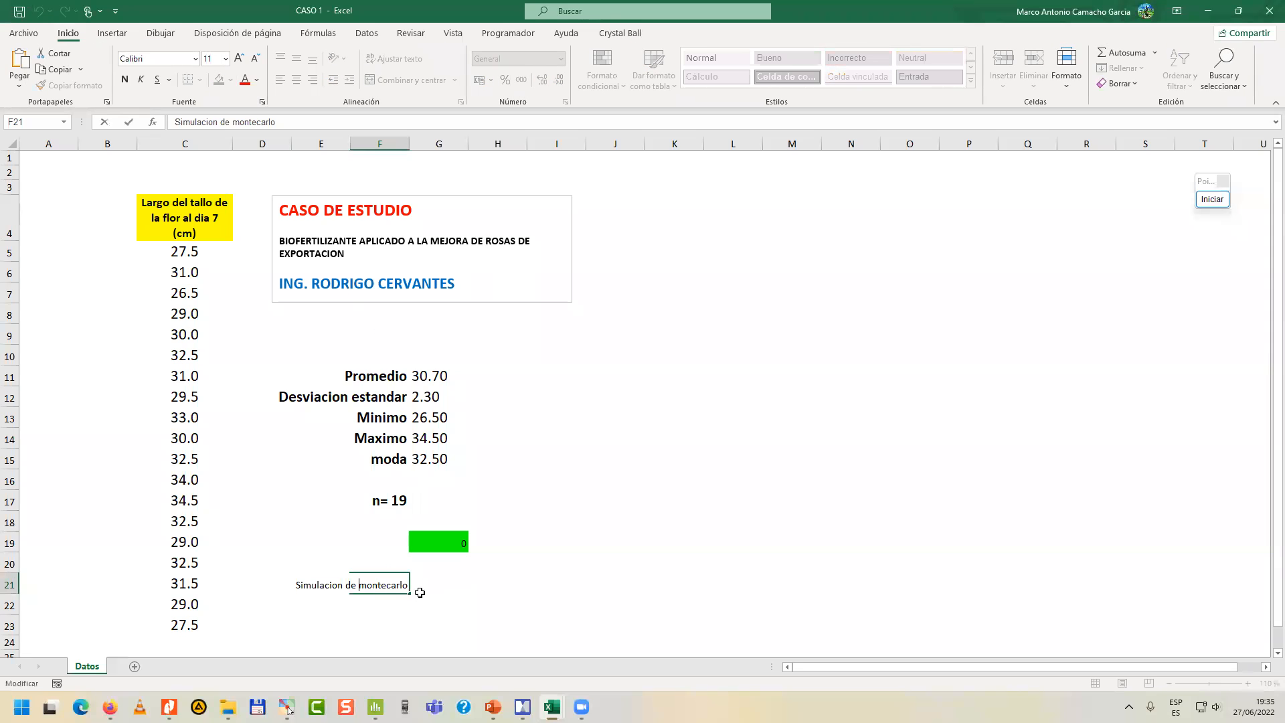
{"action": "key", "text": "Delete"}
{"action": "type", "text": "M"}
{"action": "key", "text": "Tab"}
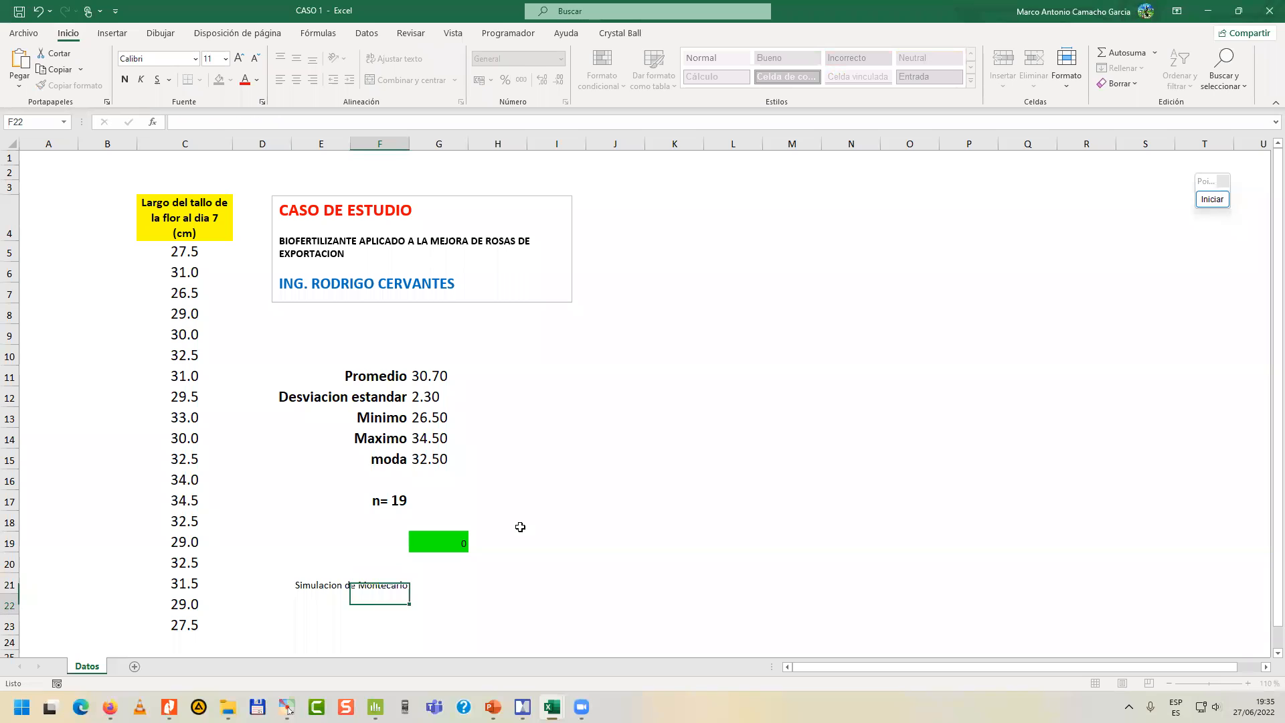
Enter the formula =G19*1 in cell G21.
{"action": "type", "text": "="}
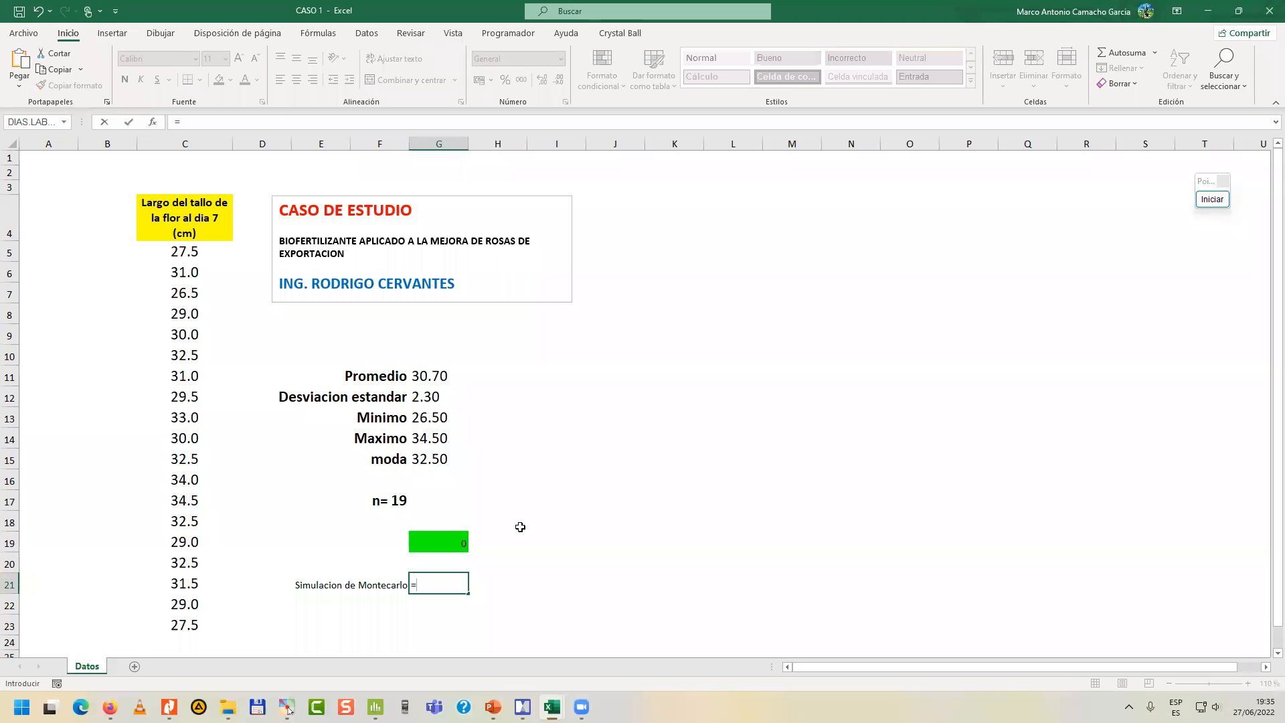
{"action": "key", "text": "Up"}
{"action": "key", "text": "Up"}
{"action": "type", "text": "*"}
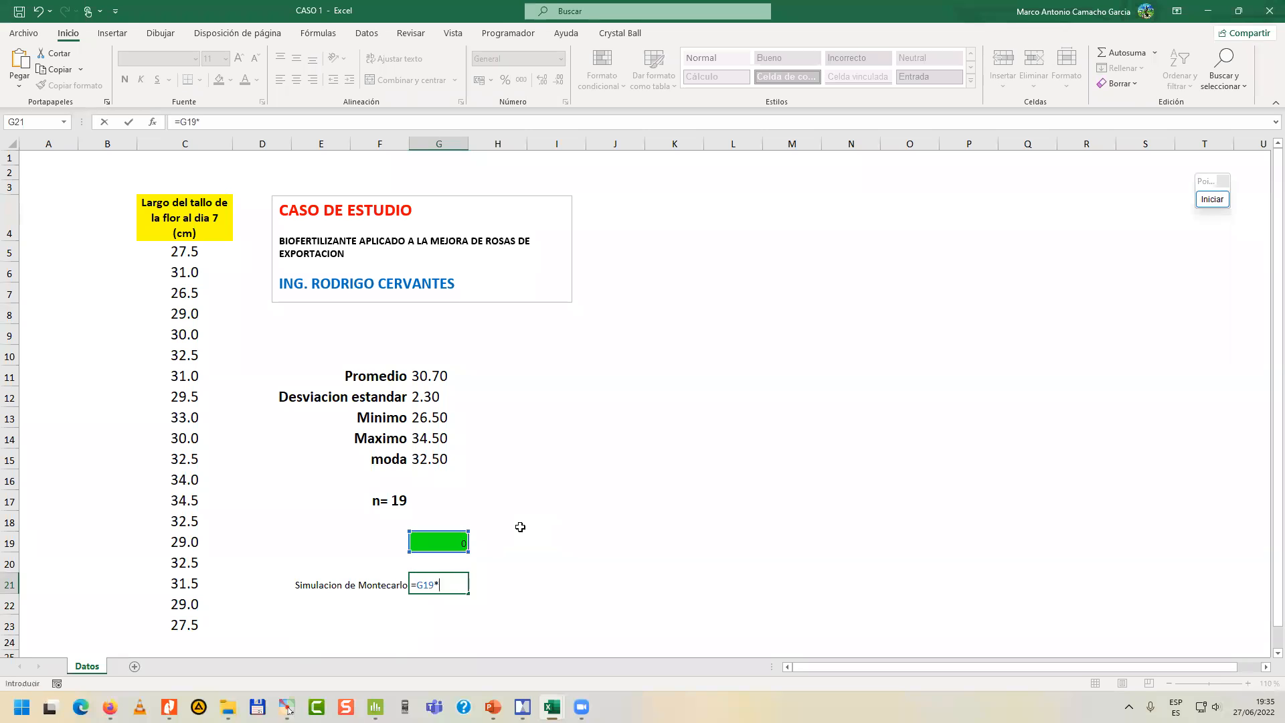
{"action": "key", "text": "ctrl+Return"}
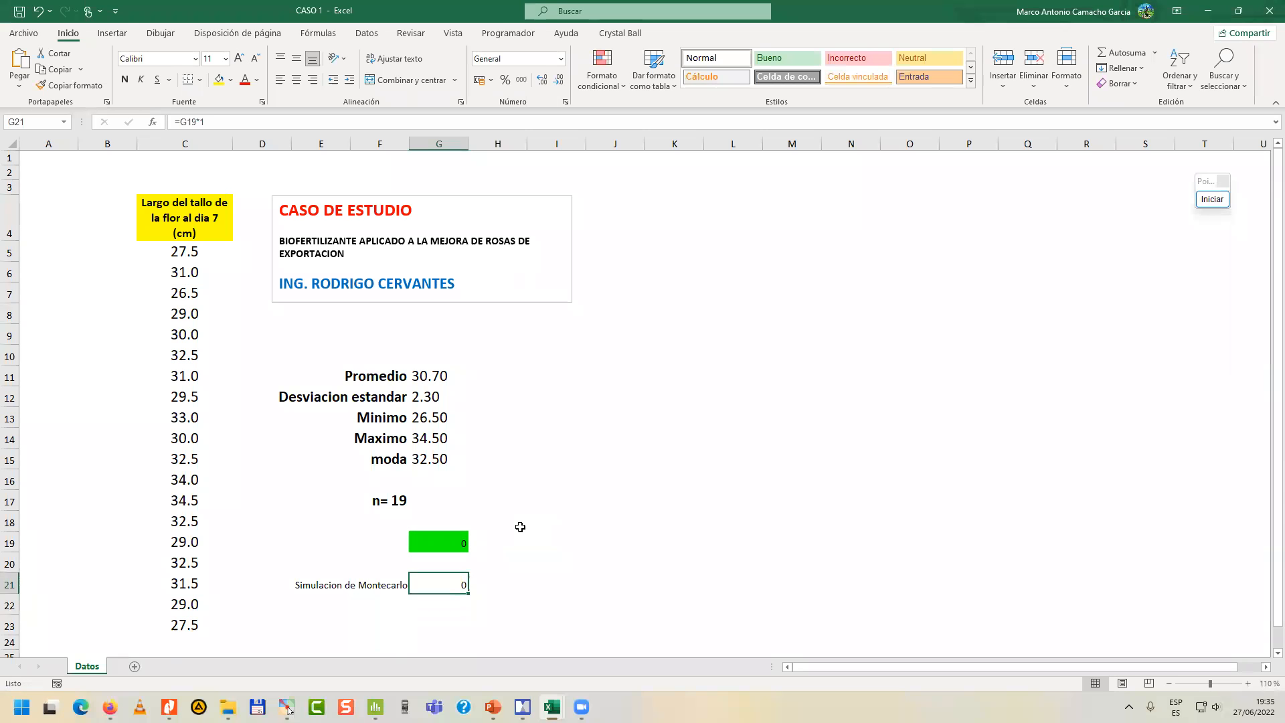
Define cell G21 as a Crystal Ball forecast named Simulacion de Montecarlo.
{"action": "left_click", "coordinate": [635, 35]}
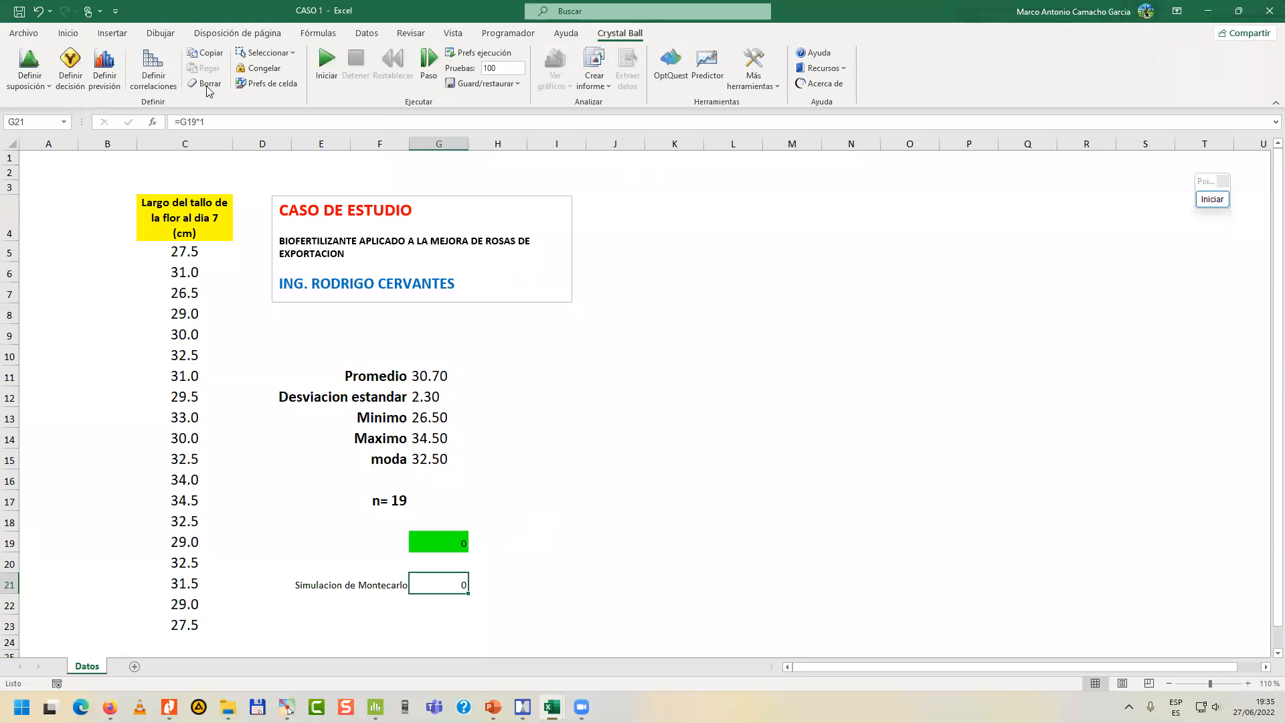
{"action": "left_click", "coordinate": [105, 73]}
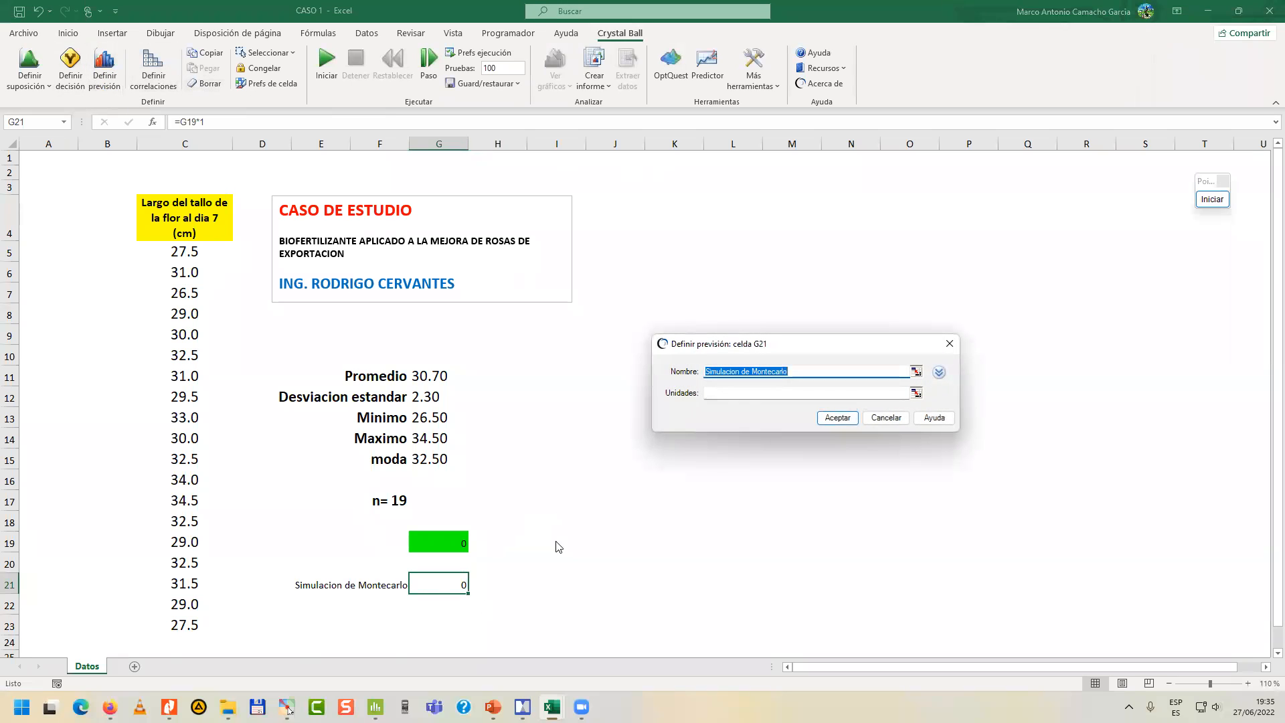
{"action": "left_click", "coordinate": [836, 419]}
{"action": "left_click", "coordinate": [519, 583]}
{"action": "left_click", "coordinate": [453, 584]}
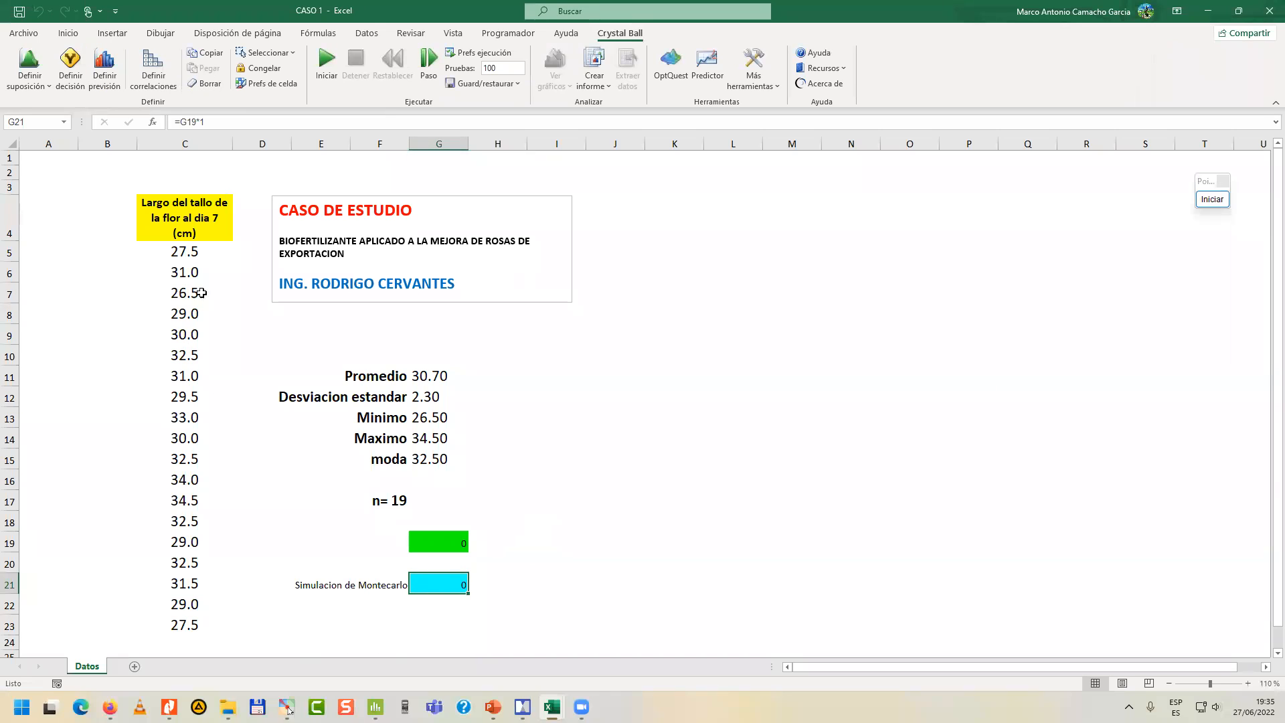
Highlight the stem lengths in C5:C23, then mark the trials setting with a temporary blue arrow and end the annotation.
{"action": "left_click_drag", "start_coordinate": [196, 256], "coordinate": [185, 625]}
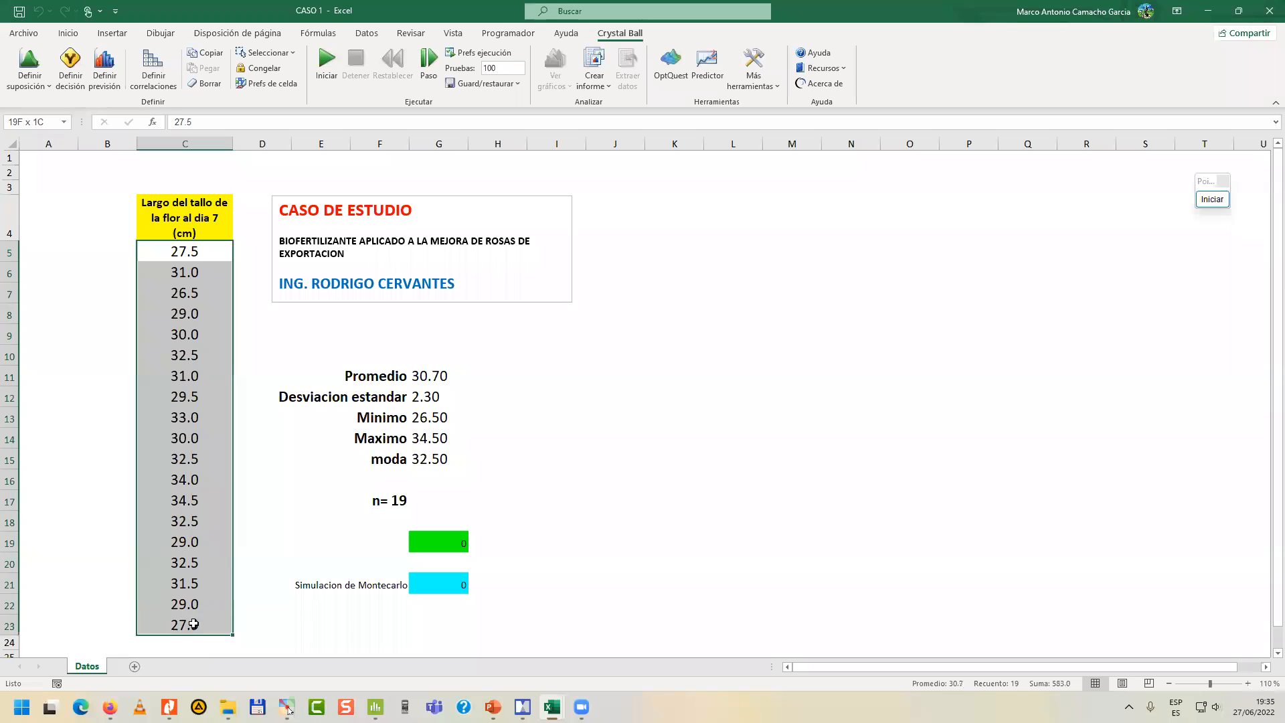
{"action": "left_click", "coordinate": [577, 502]}
{"action": "left_click", "coordinate": [511, 69]}
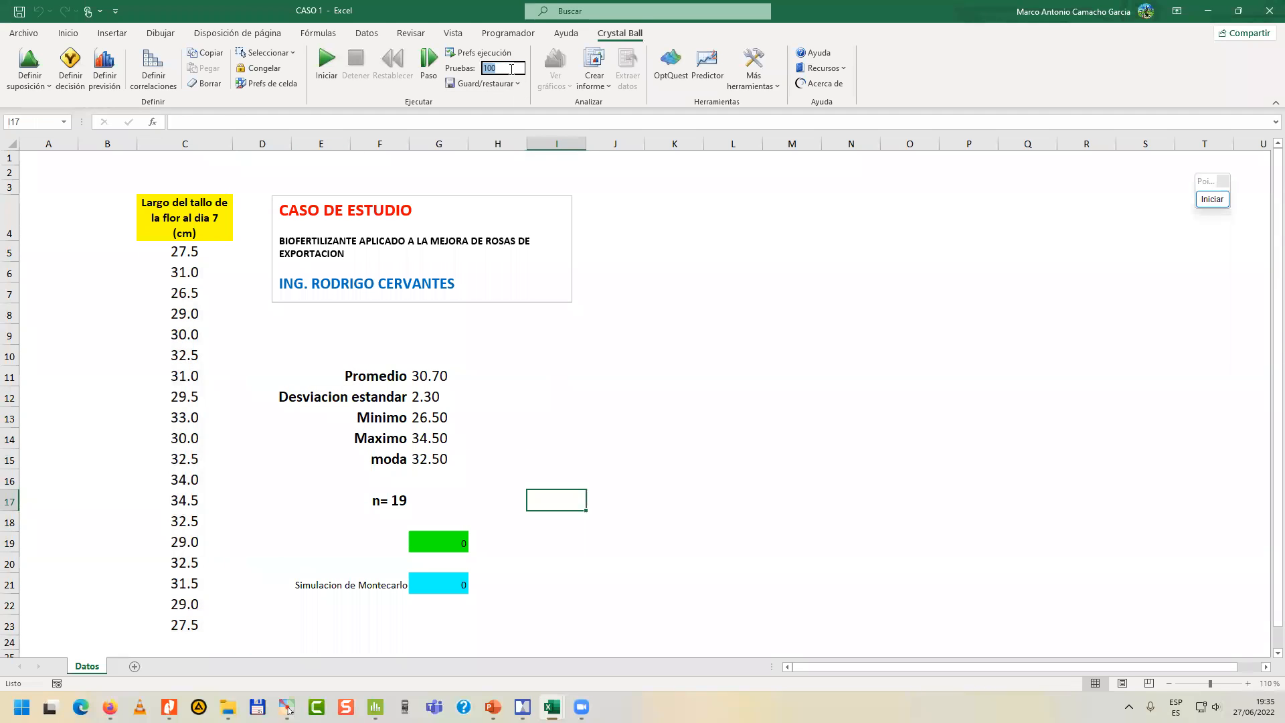
{"action": "left_click", "coordinate": [1213, 199]}
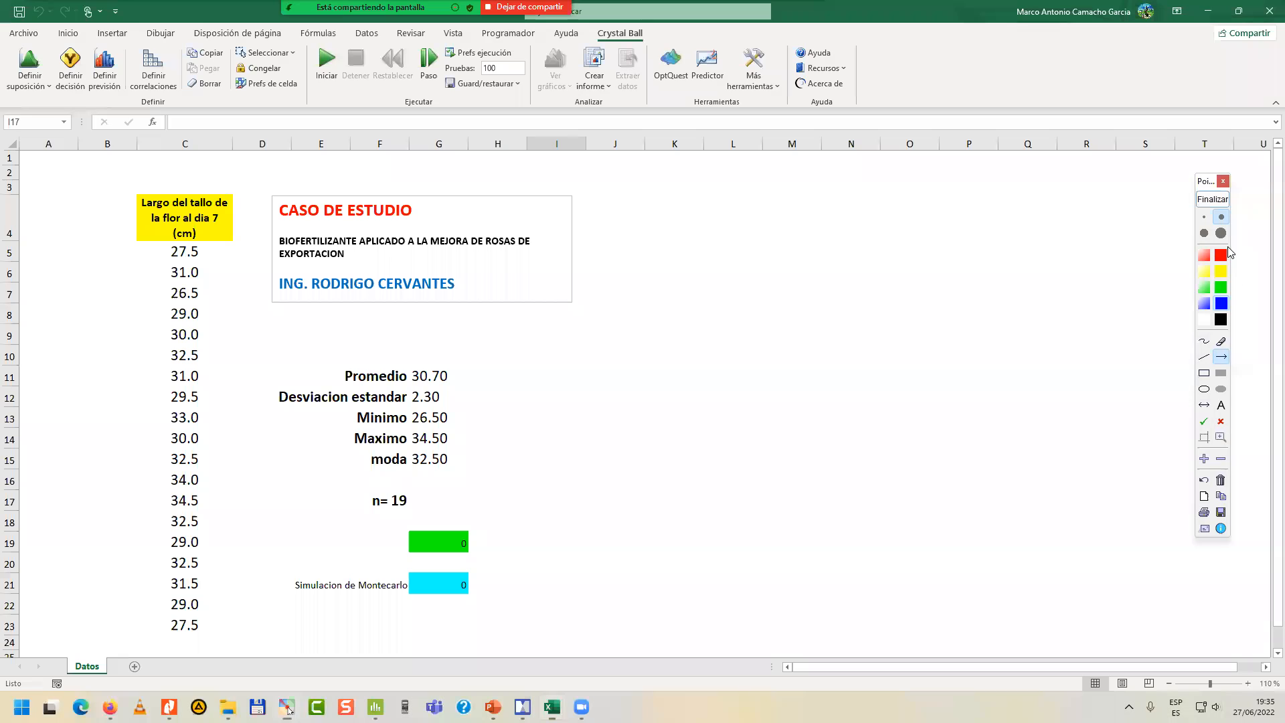
{"action": "left_click_drag", "start_coordinate": [550, 159], "coordinate": [508, 72]}
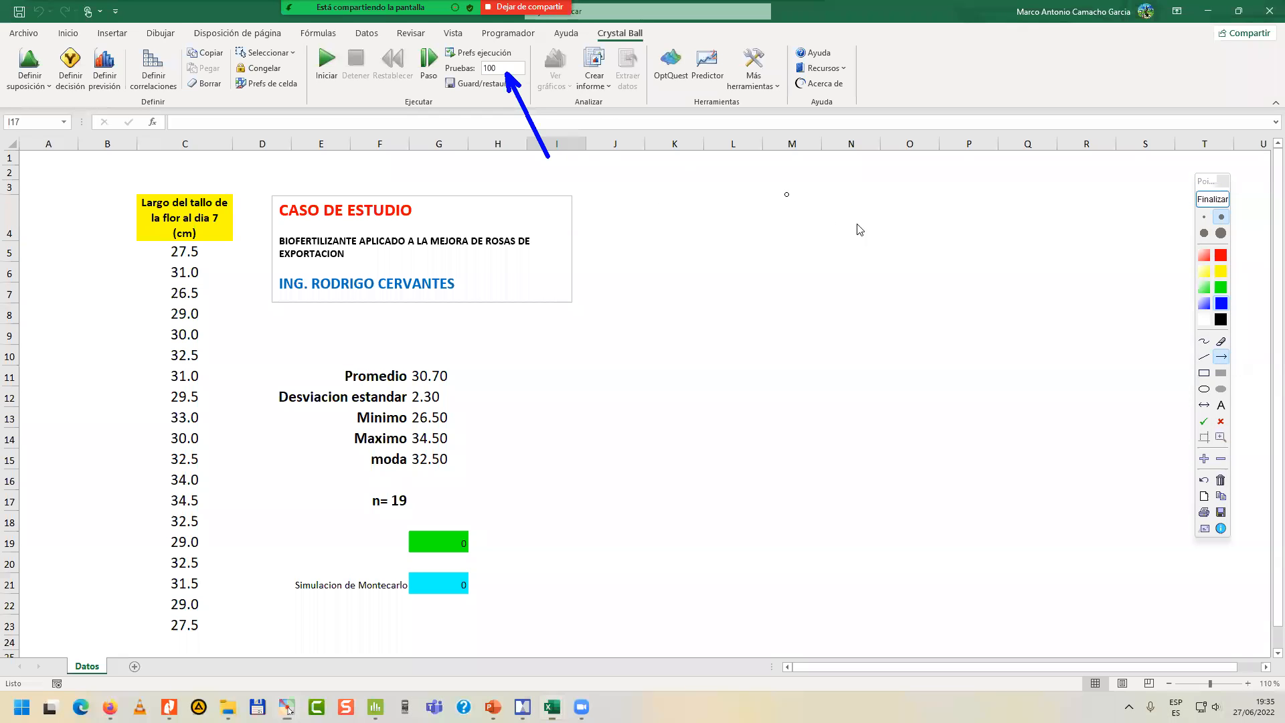
{"action": "left_click", "coordinate": [1212, 199]}
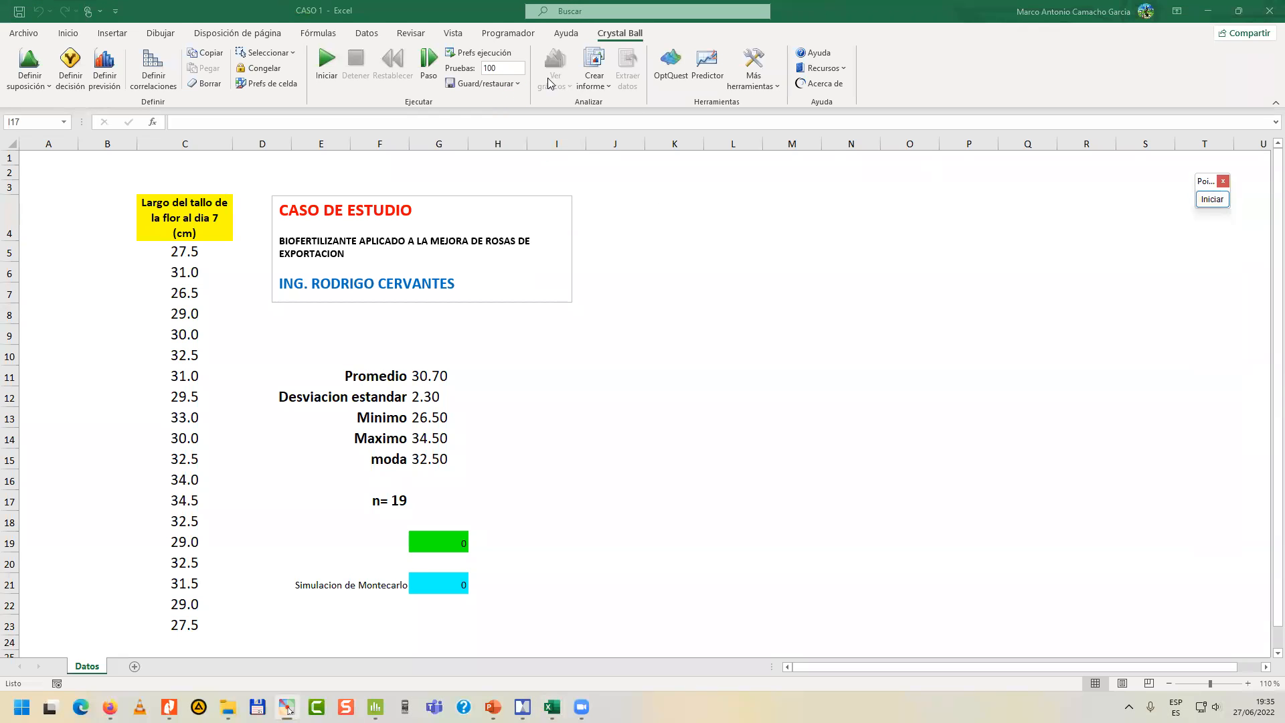
Set the simulation trials to 10000 and mark that setting and the n= 19 cell with temporary blue arrows.
{"action": "left_click", "coordinate": [504, 69]}
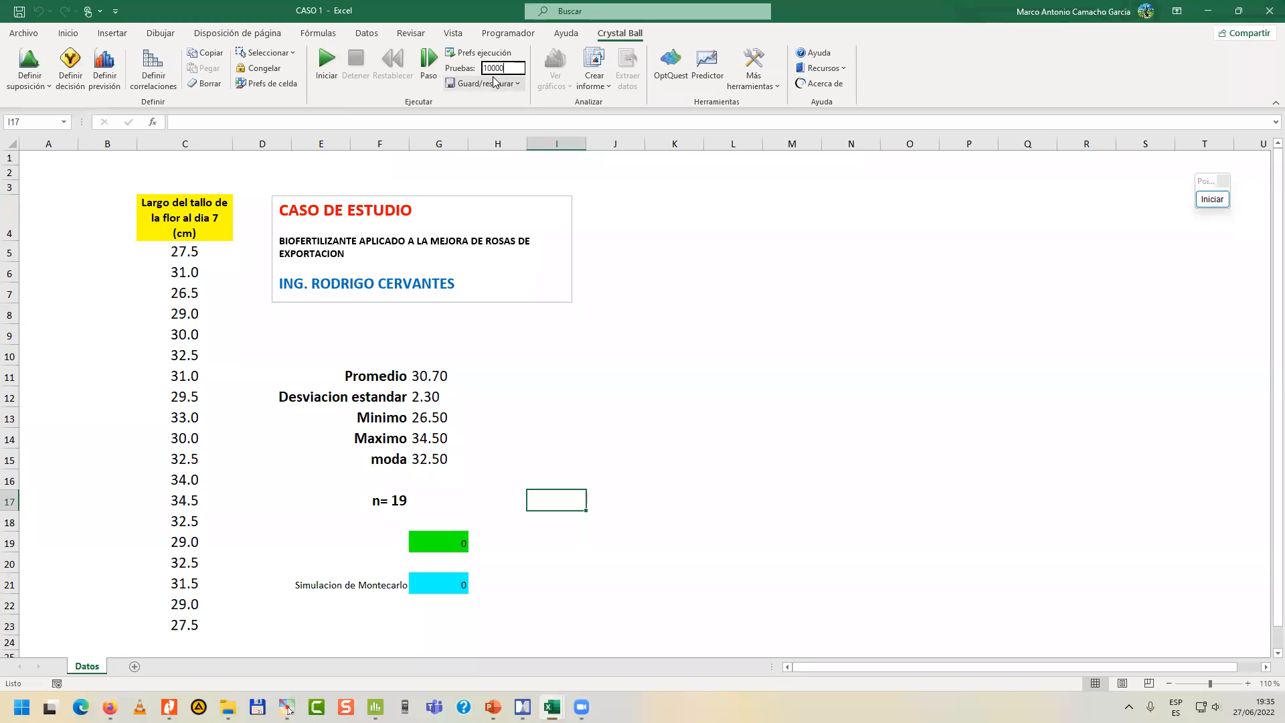
{"action": "left_click_drag", "start_coordinate": [1205, 180], "coordinate": [1017, 146]}
{"action": "left_click", "coordinate": [1024, 165]}
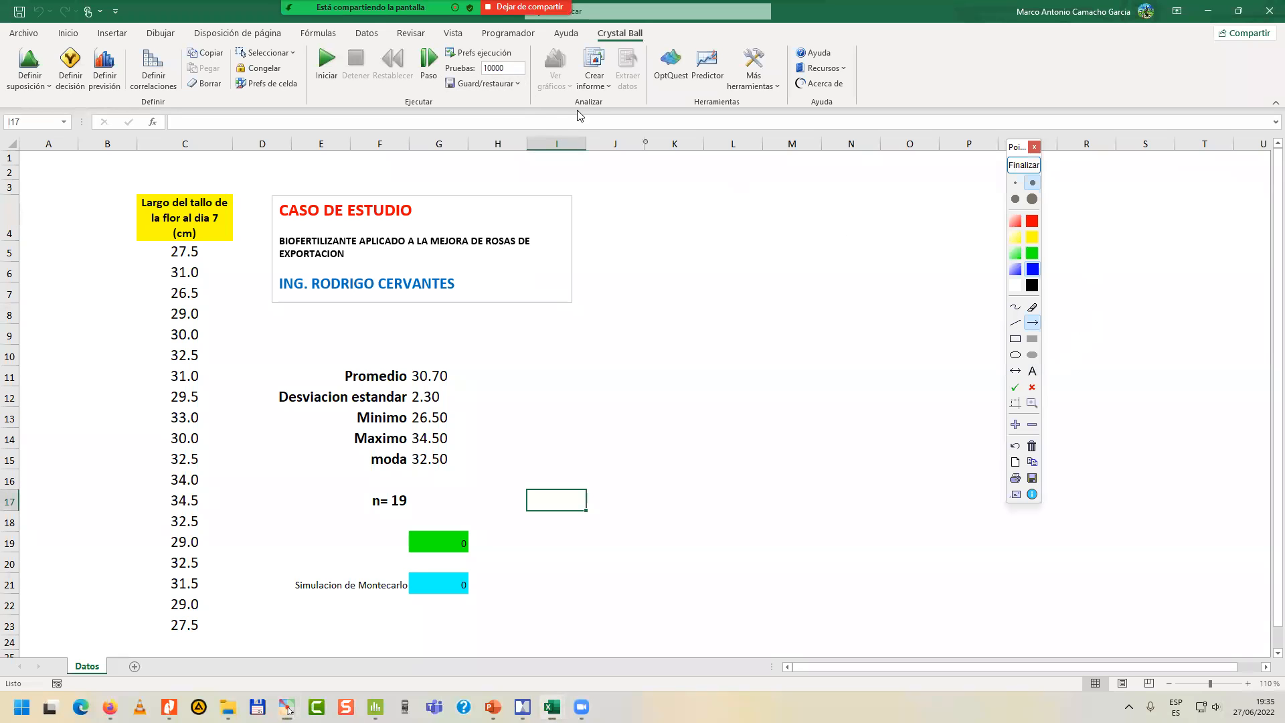
{"action": "left_click_drag", "start_coordinate": [551, 75], "coordinate": [508, 68]}
{"action": "left_click_drag", "start_coordinate": [466, 502], "coordinate": [411, 500]}
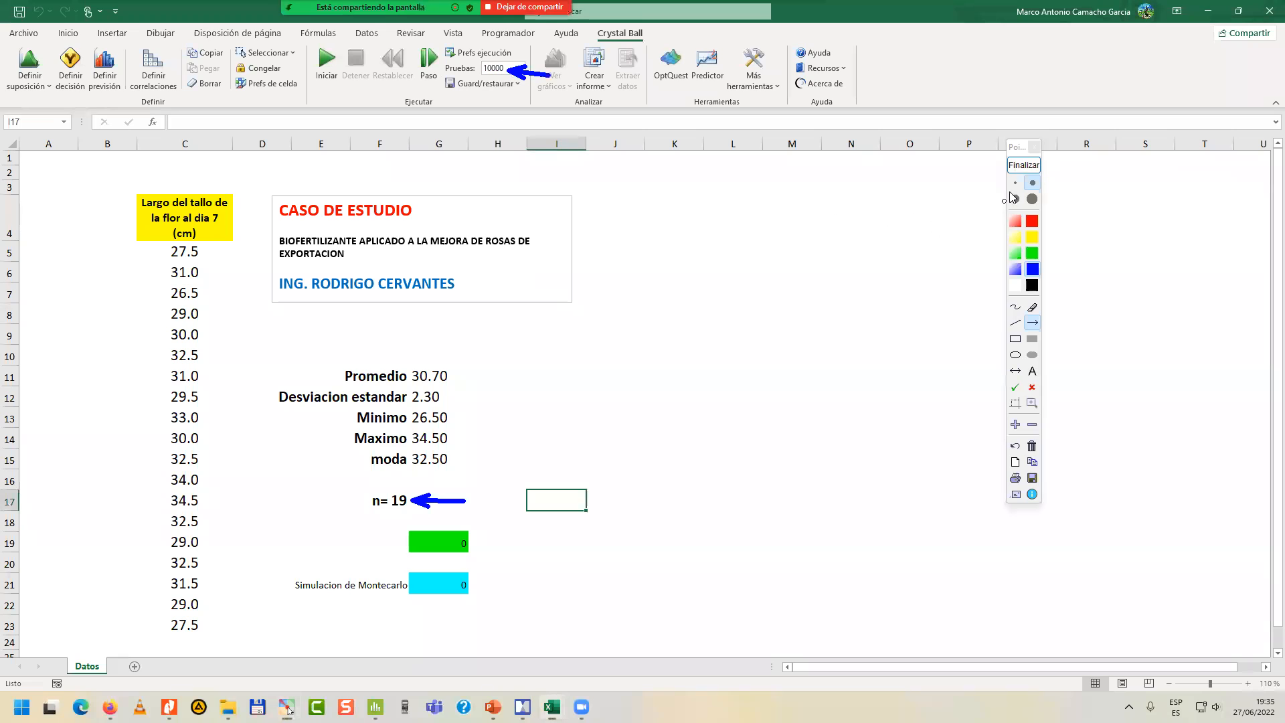
{"action": "left_click", "coordinate": [1023, 164]}
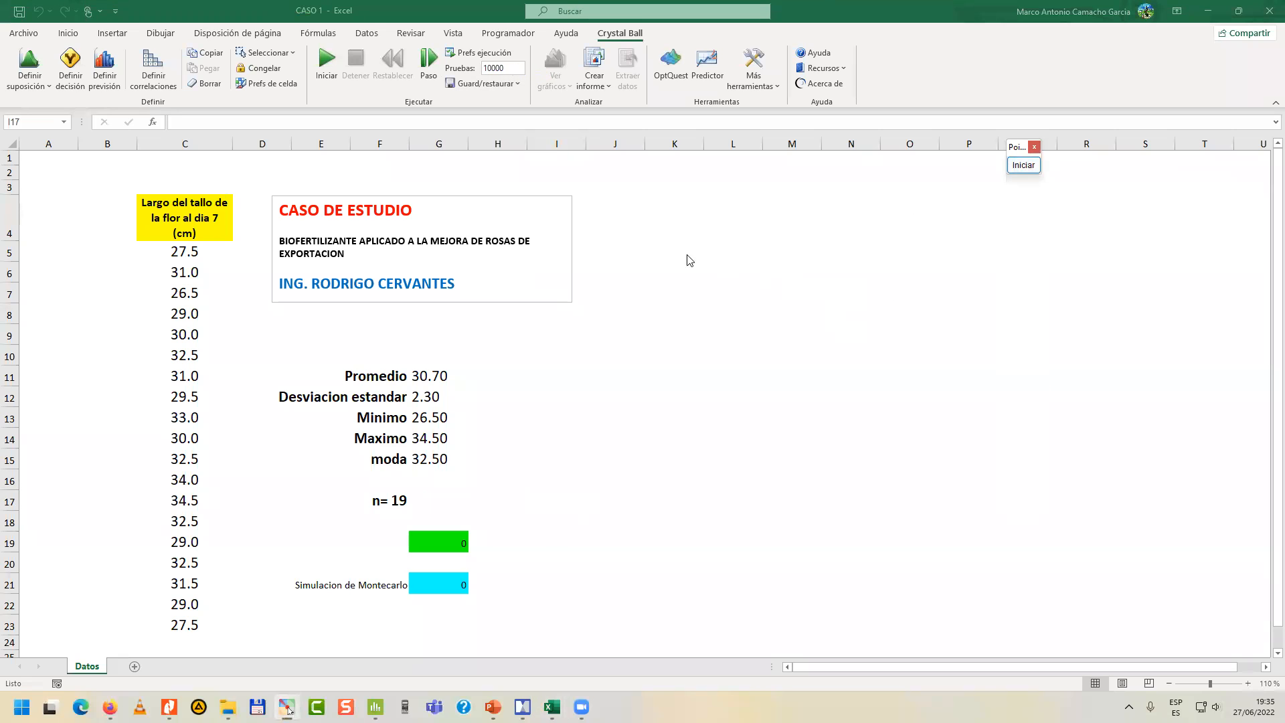
Run the Monte Carlo simulation and move the control panel clear of the forecast chart.
{"action": "left_click", "coordinate": [328, 63]}
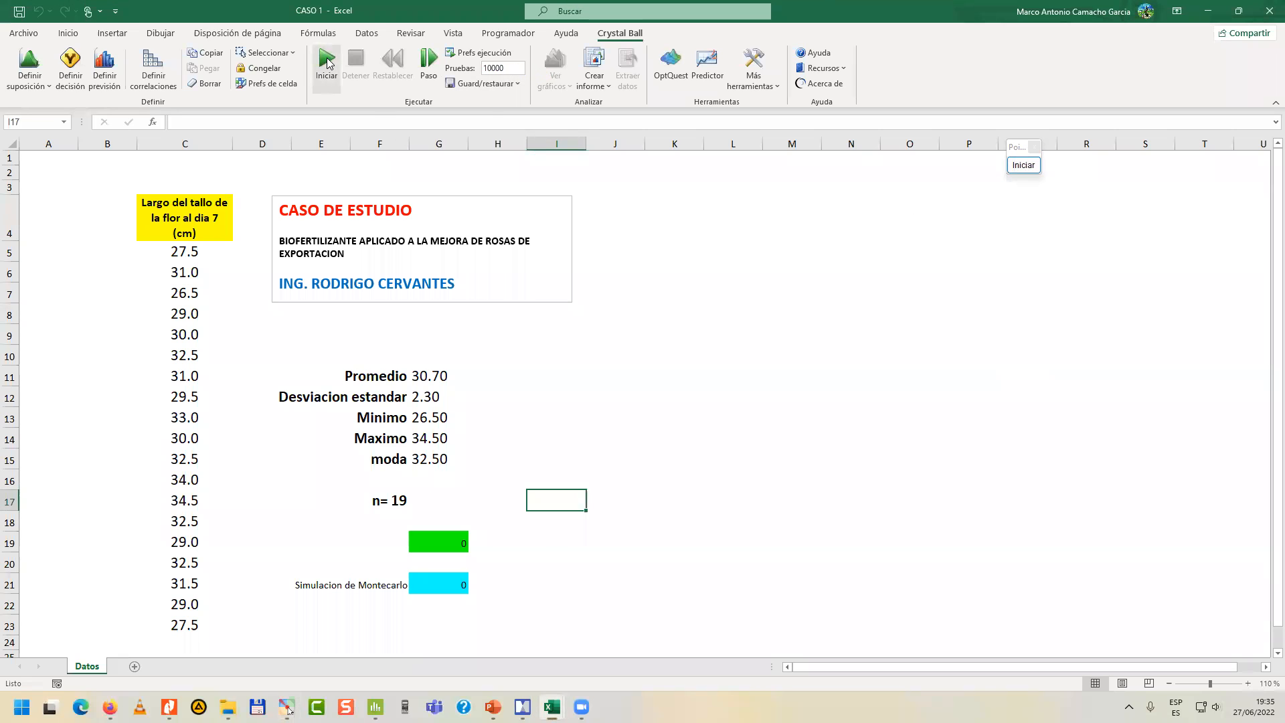
{"action": "left_click", "coordinate": [325, 67]}
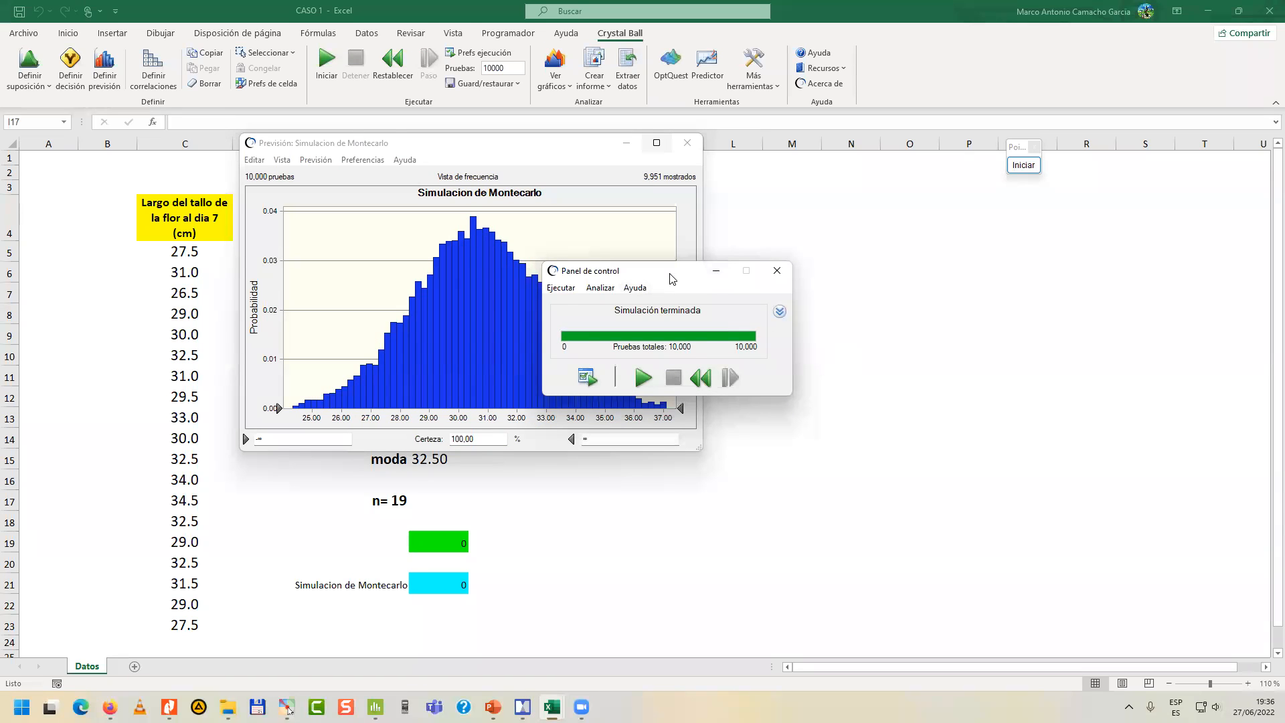
{"action": "left_click_drag", "start_coordinate": [672, 278], "coordinate": [824, 230]}
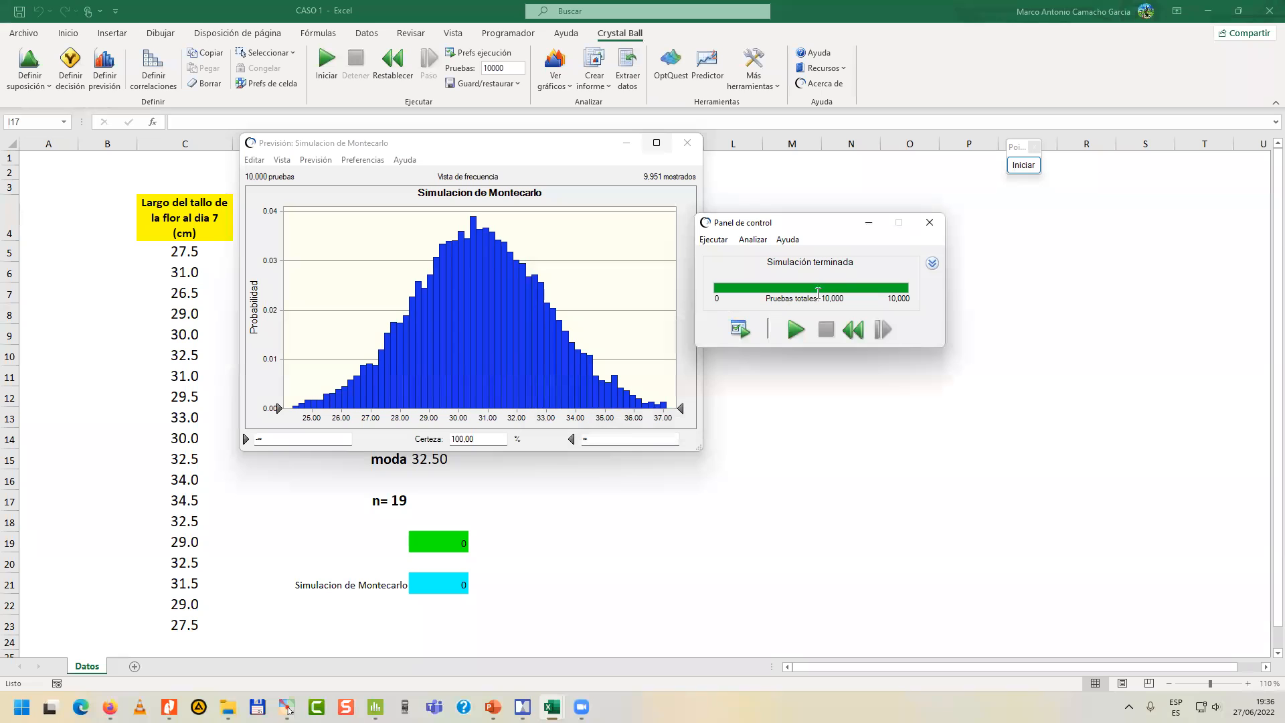
{"action": "left_click_drag", "start_coordinate": [805, 224], "coordinate": [817, 183]}
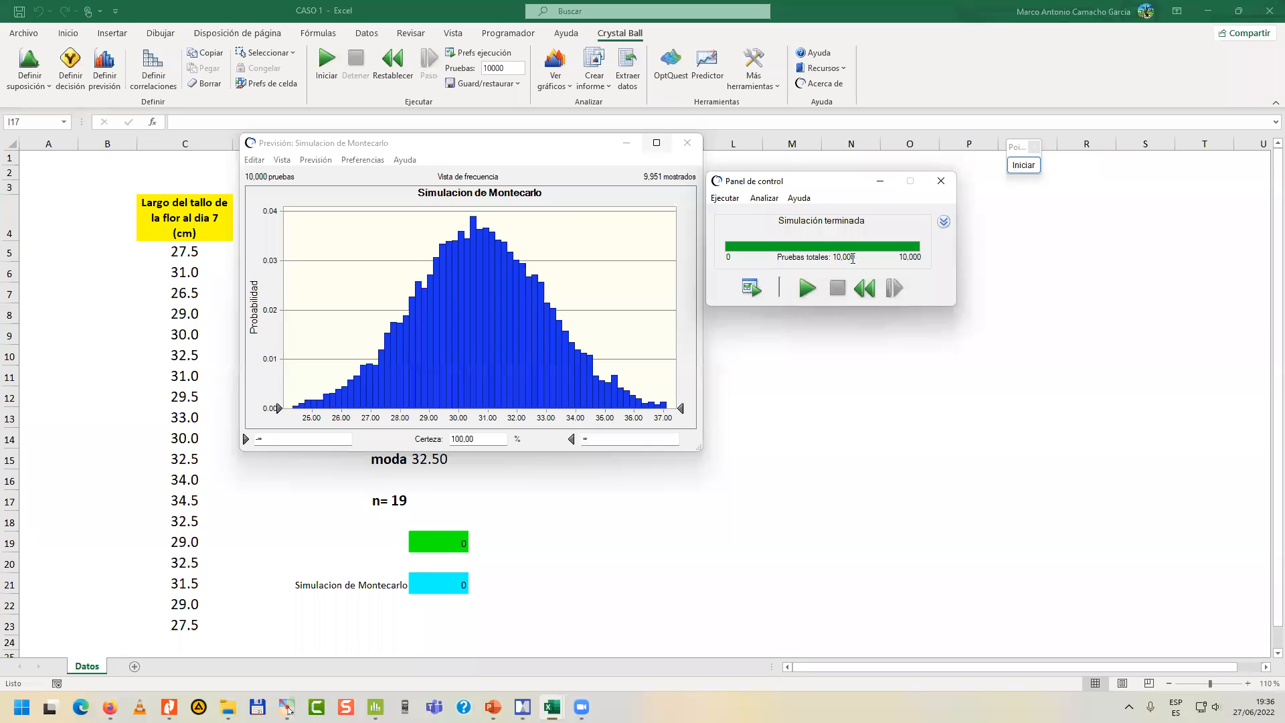
Mark the trial counts, the displayed count and the stem length column with temporary blue rectangles, then end the annotation.
{"action": "left_click", "coordinate": [1024, 167]}
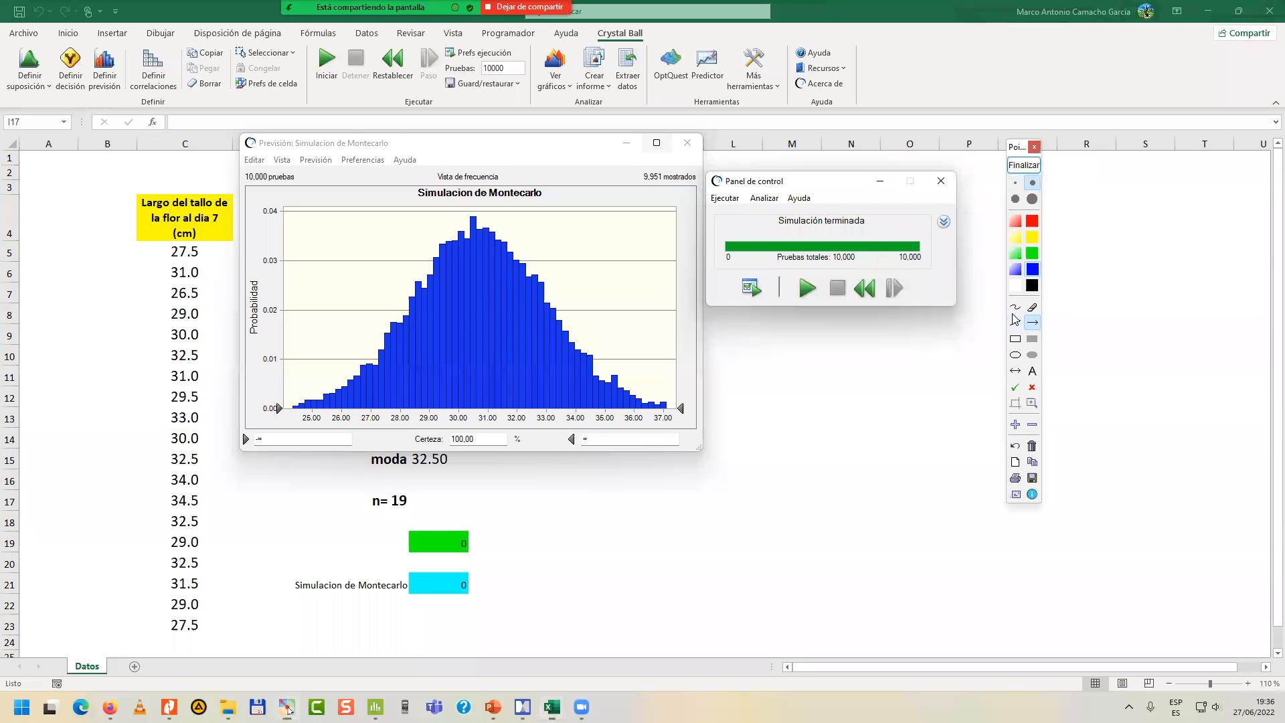
{"action": "left_click", "coordinate": [1015, 338]}
{"action": "left_click_drag", "start_coordinate": [833, 265], "coordinate": [857, 269]}
{"action": "left_click_drag", "start_coordinate": [239, 167], "coordinate": [306, 190]}
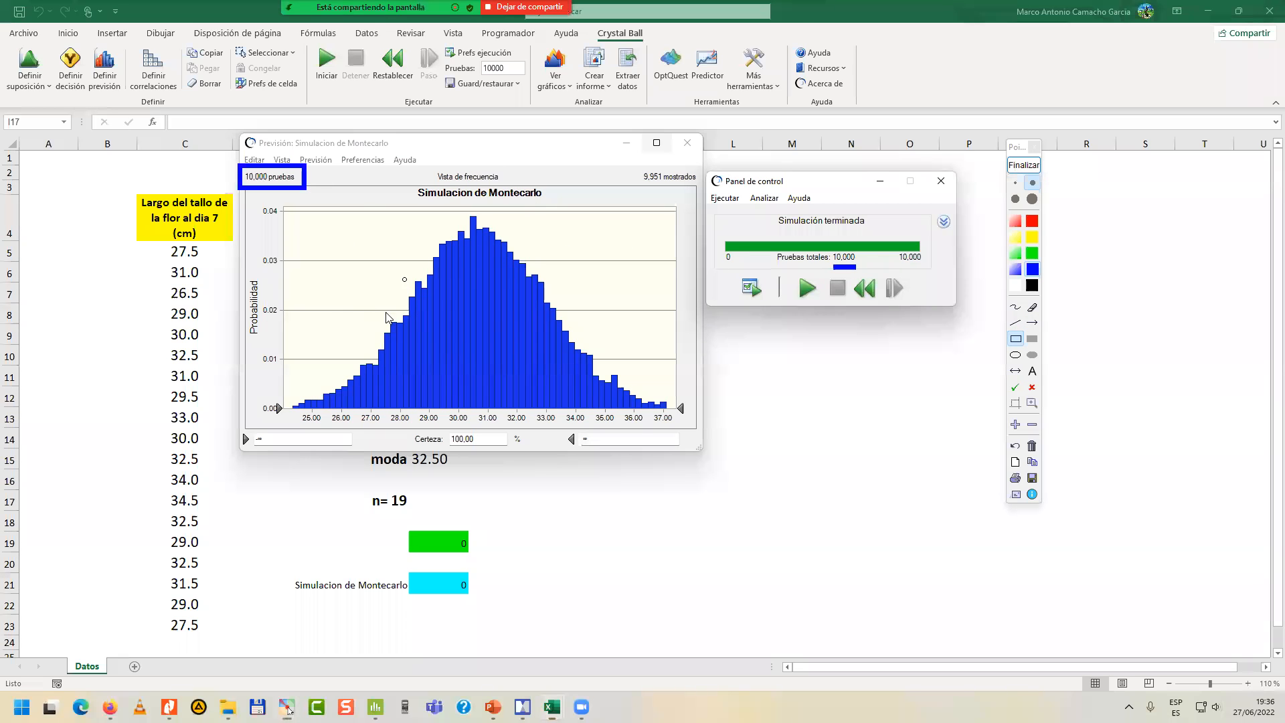
{"action": "mouse_move", "coordinate": [633, 170]}
{"action": "left_mouse_down"}
{"action": "mouse_move", "coordinate": [666, 204]}
{"action": "mouse_move", "coordinate": [705, 191]}
{"action": "left_mouse_up"}
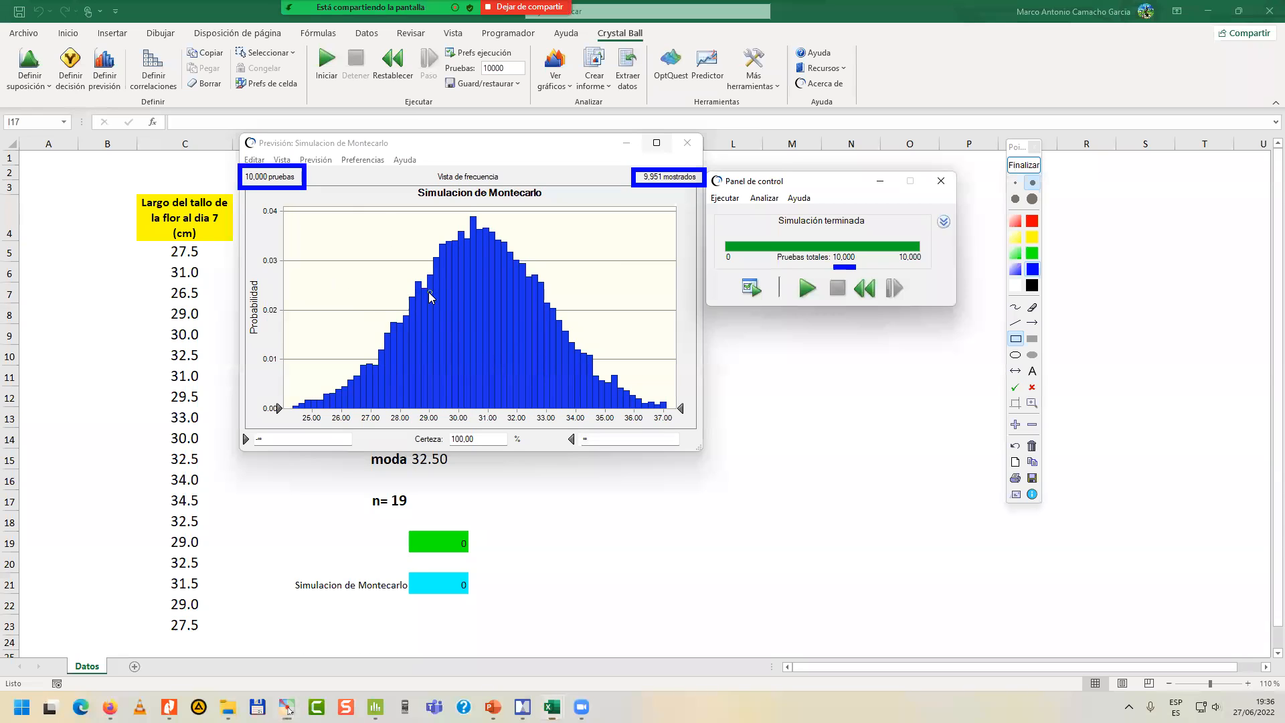
{"action": "mouse_move", "coordinate": [115, 180]}
{"action": "left_mouse_down"}
{"action": "mouse_move", "coordinate": [226, 507]}
{"action": "mouse_move", "coordinate": [215, 629]}
{"action": "mouse_move", "coordinate": [229, 656]}
{"action": "left_mouse_up"}
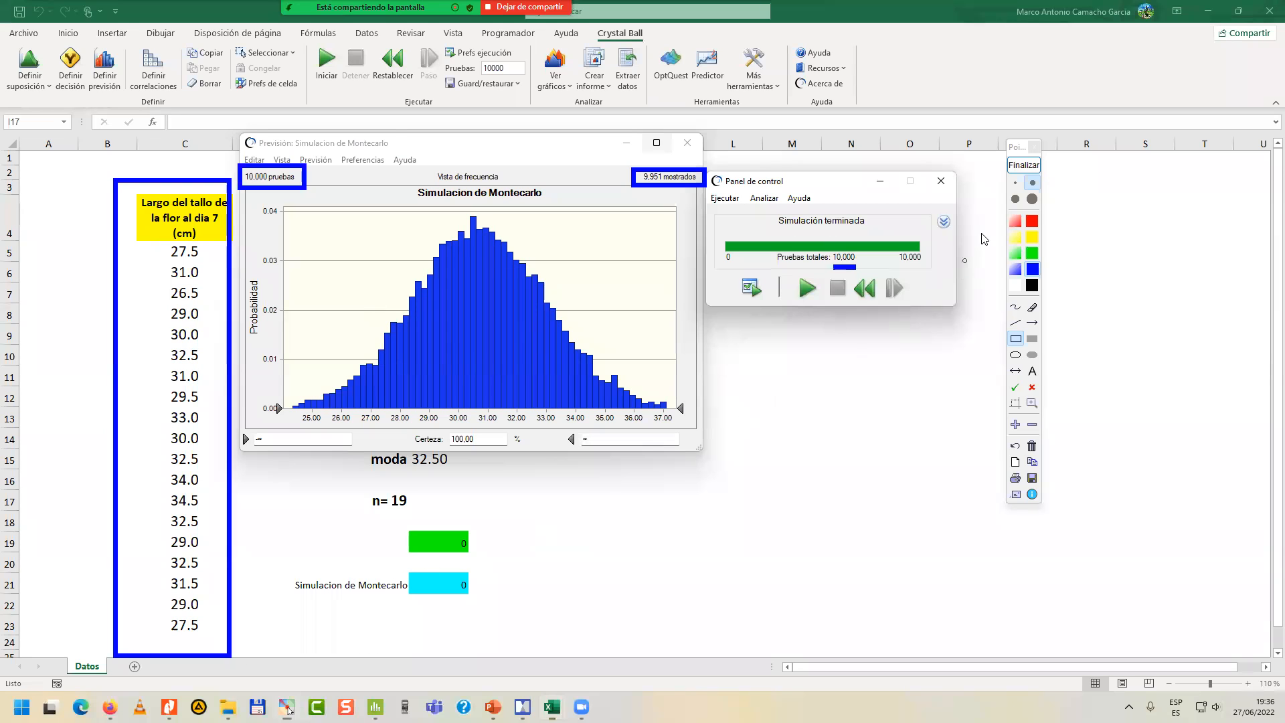
{"action": "left_click", "coordinate": [1019, 169]}
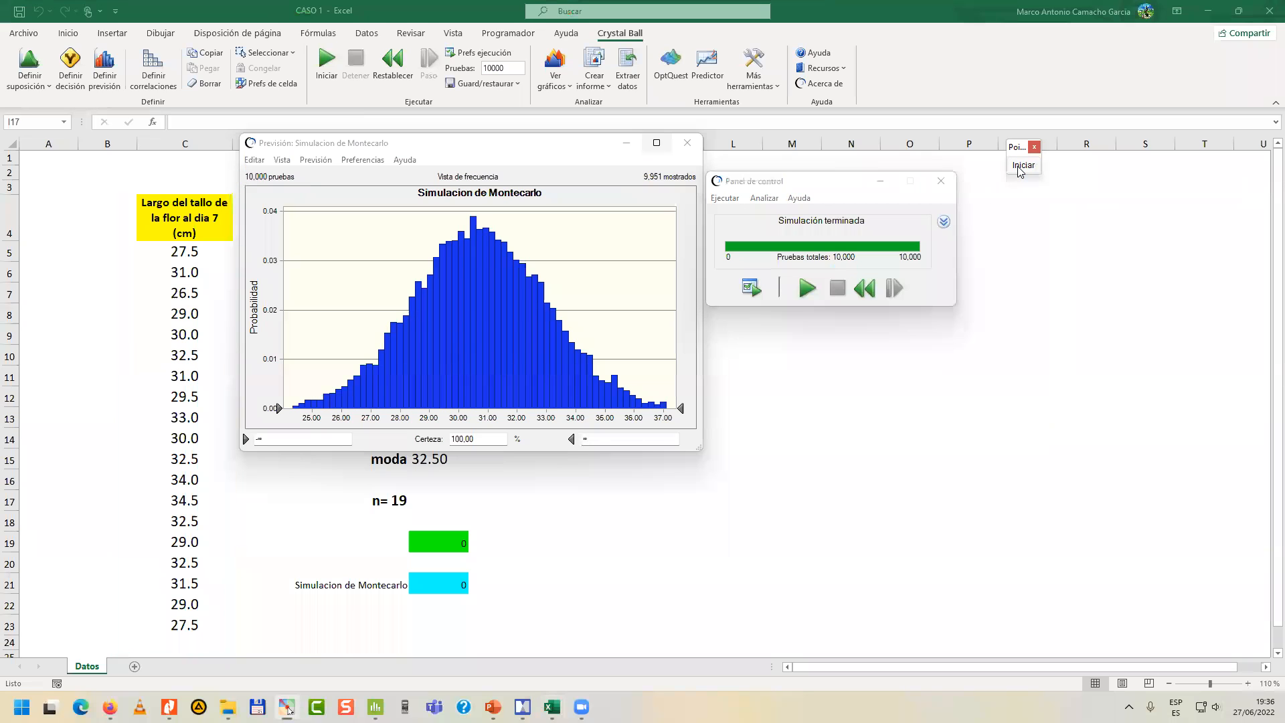
Enter "Probabilidad de que el largo del tallo de la flor al dia 7 sea mayor o igual a 28 cm" in cell L12.
{"action": "left_click", "coordinate": [885, 185]}
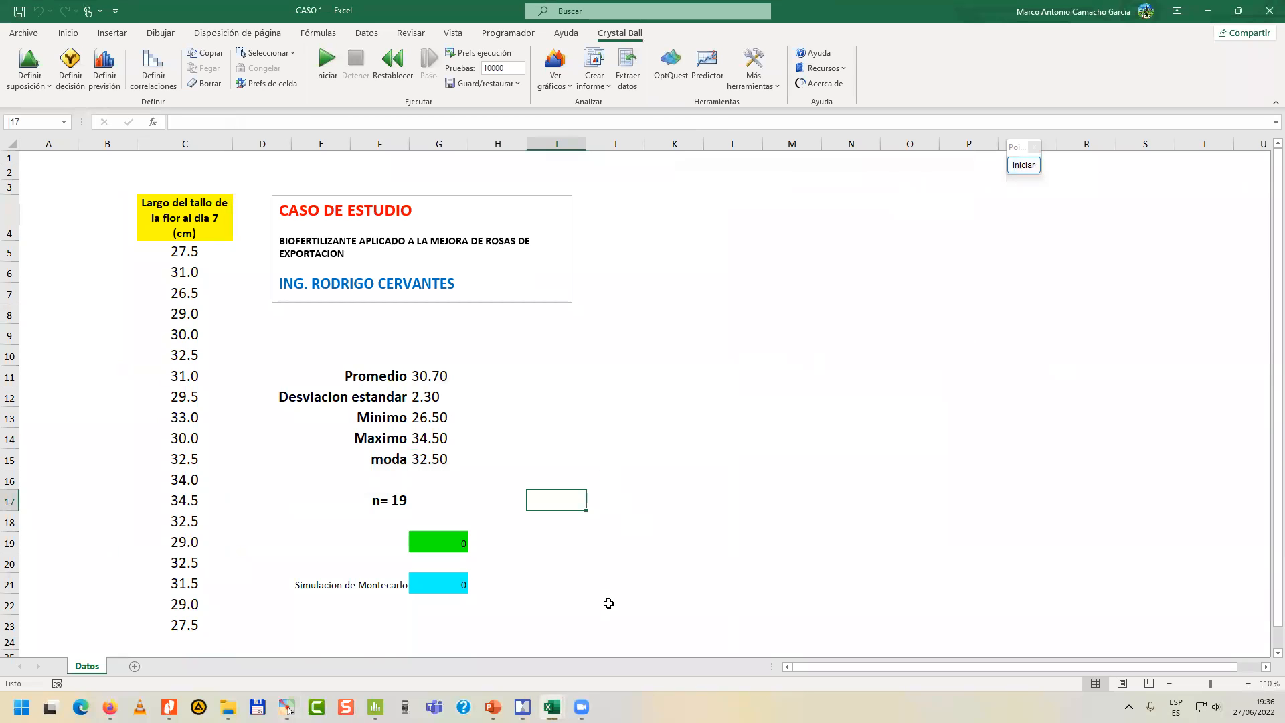
{"action": "left_click", "coordinate": [729, 404]}
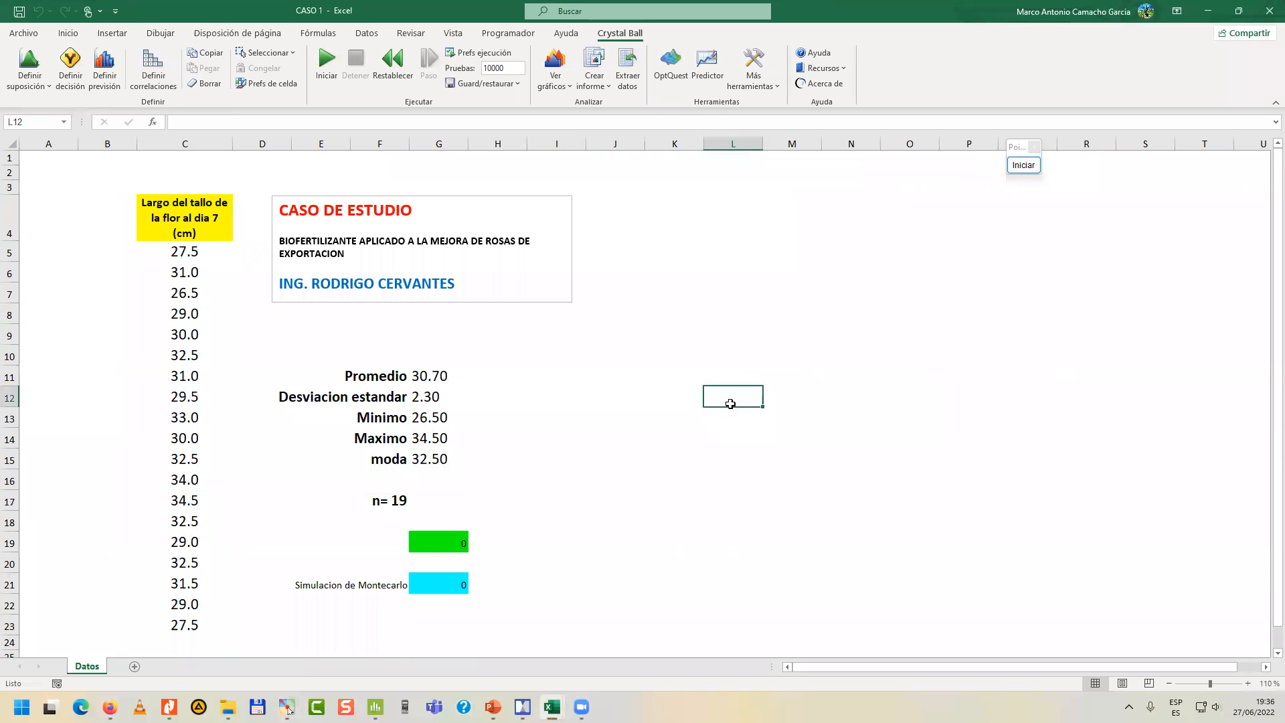
{"action": "type", "text": "Probab"}
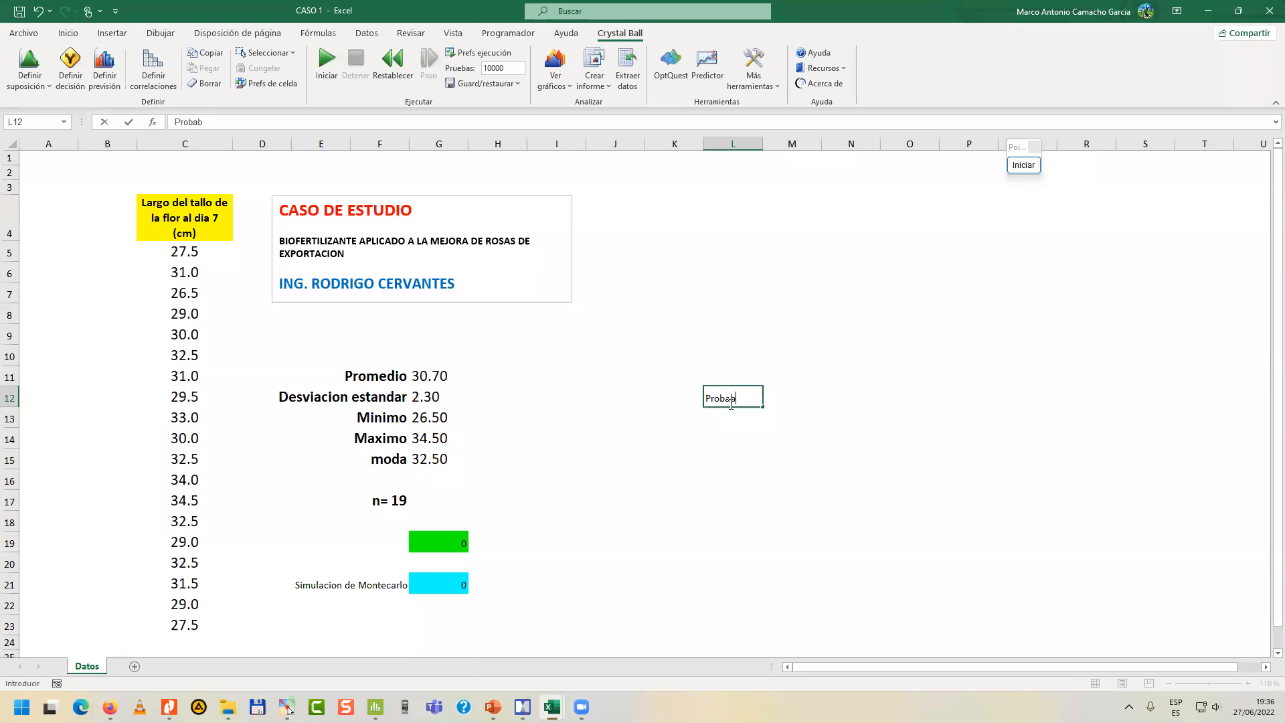
{"action": "type", "text": "ilidad de que el largo "}
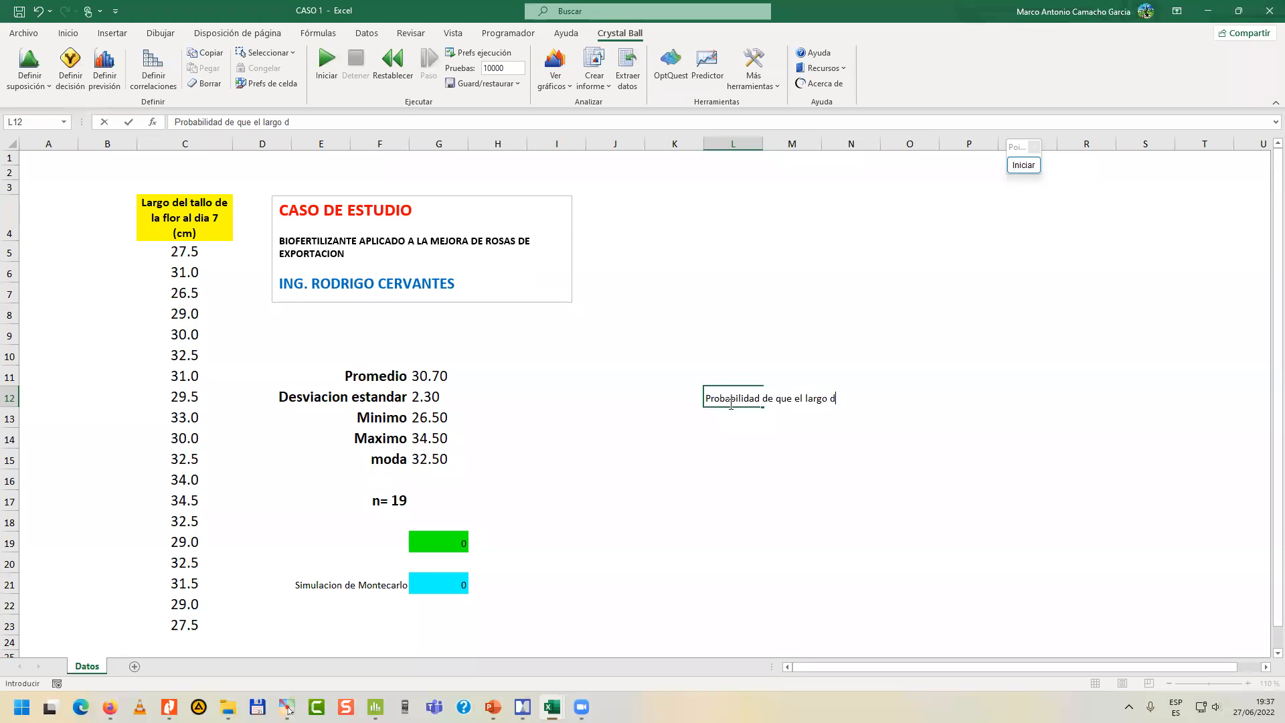
{"action": "type", "text": "del tallo de la flor al dia 7 sea"}
{"action": "type", "text": "mayor o igual a "}
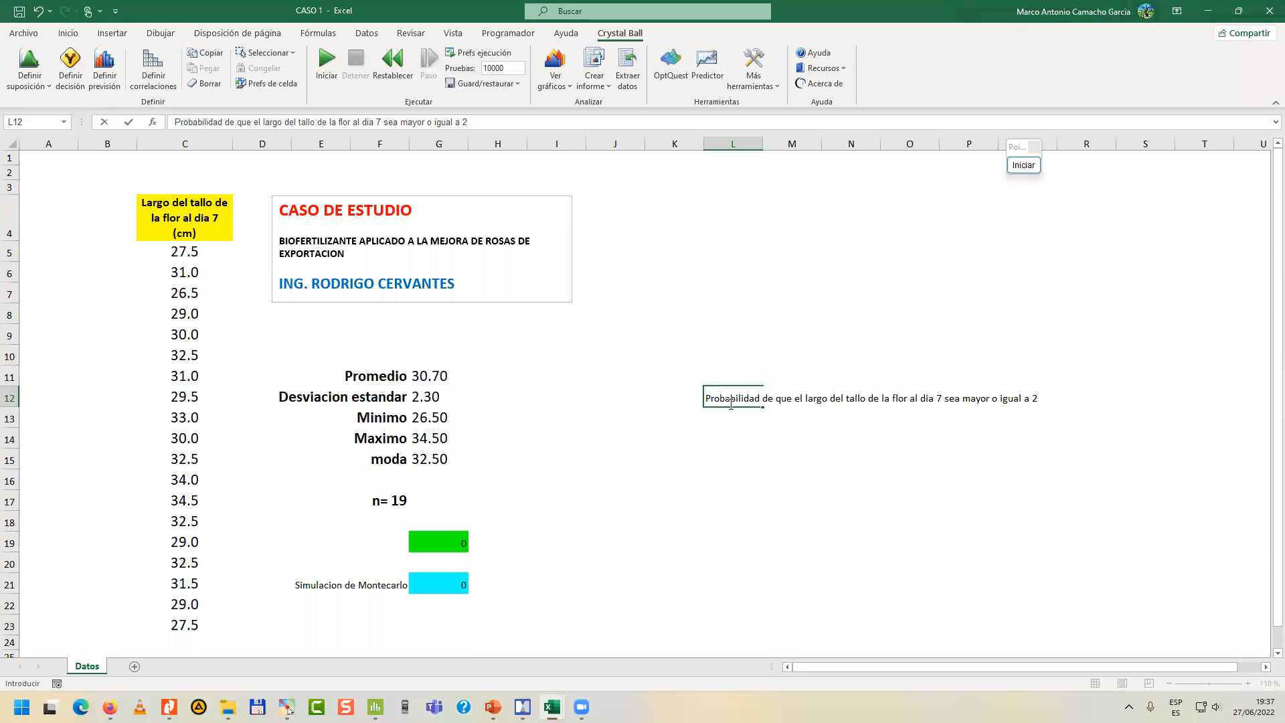
{"action": "type", "text": "28 cm"}
{"action": "key", "text": "Return"}
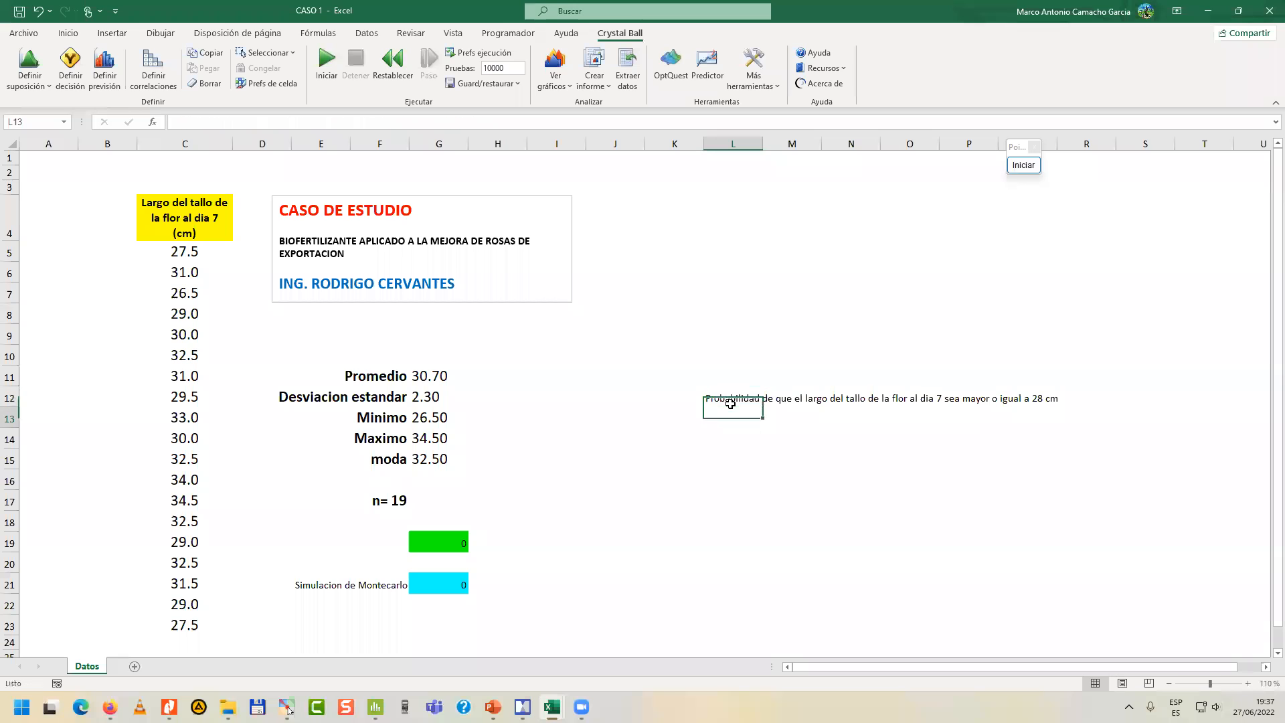
{"action": "left_click", "coordinate": [736, 396]}
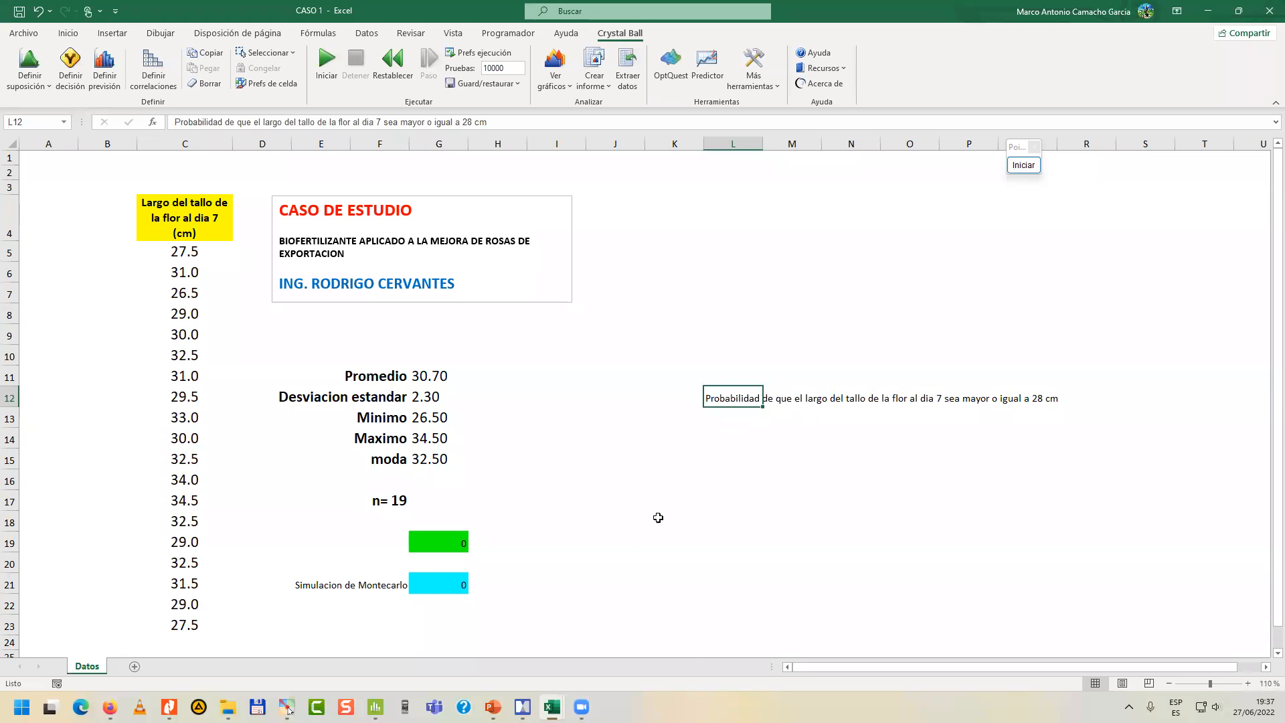
Reopen the Simulacion de Montecarlo forecast chart, enlarge its window and move it clear of the text in L12.
{"action": "mouse_move", "coordinate": [552, 707]}
{"action": "left_click", "coordinate": [504, 632]}
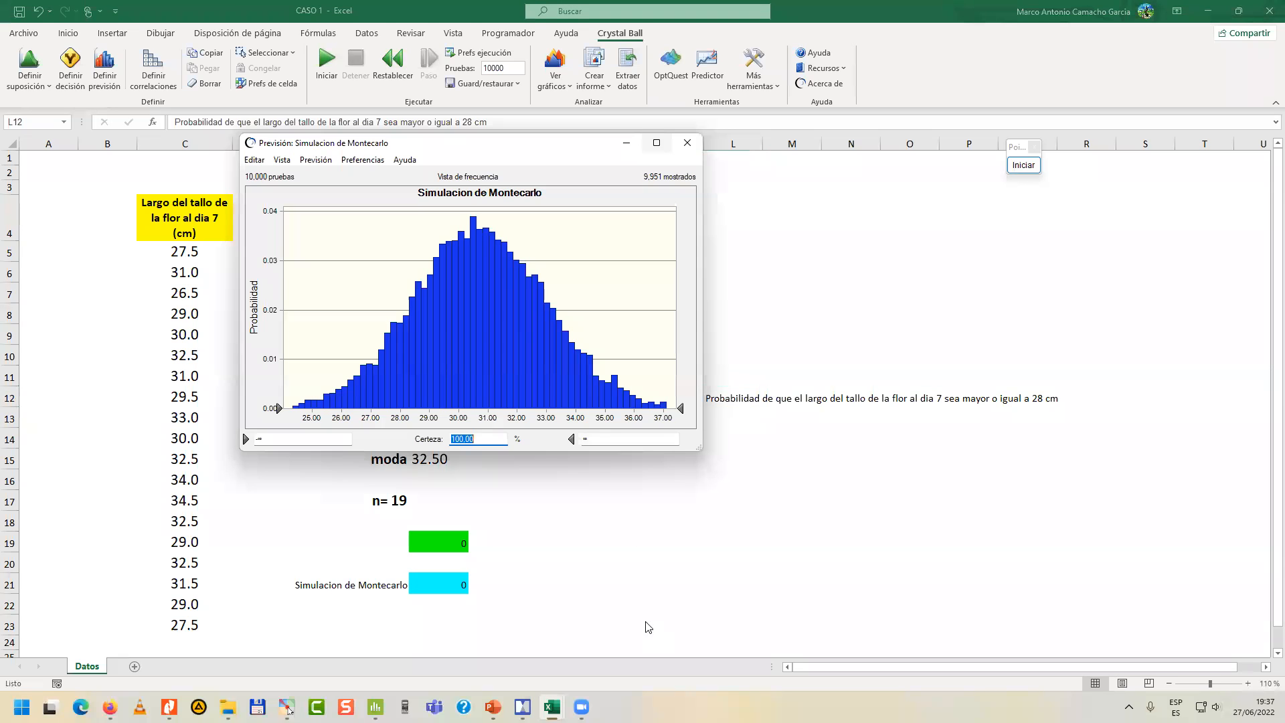
{"action": "left_click_drag", "start_coordinate": [522, 149], "coordinate": [446, 173]}
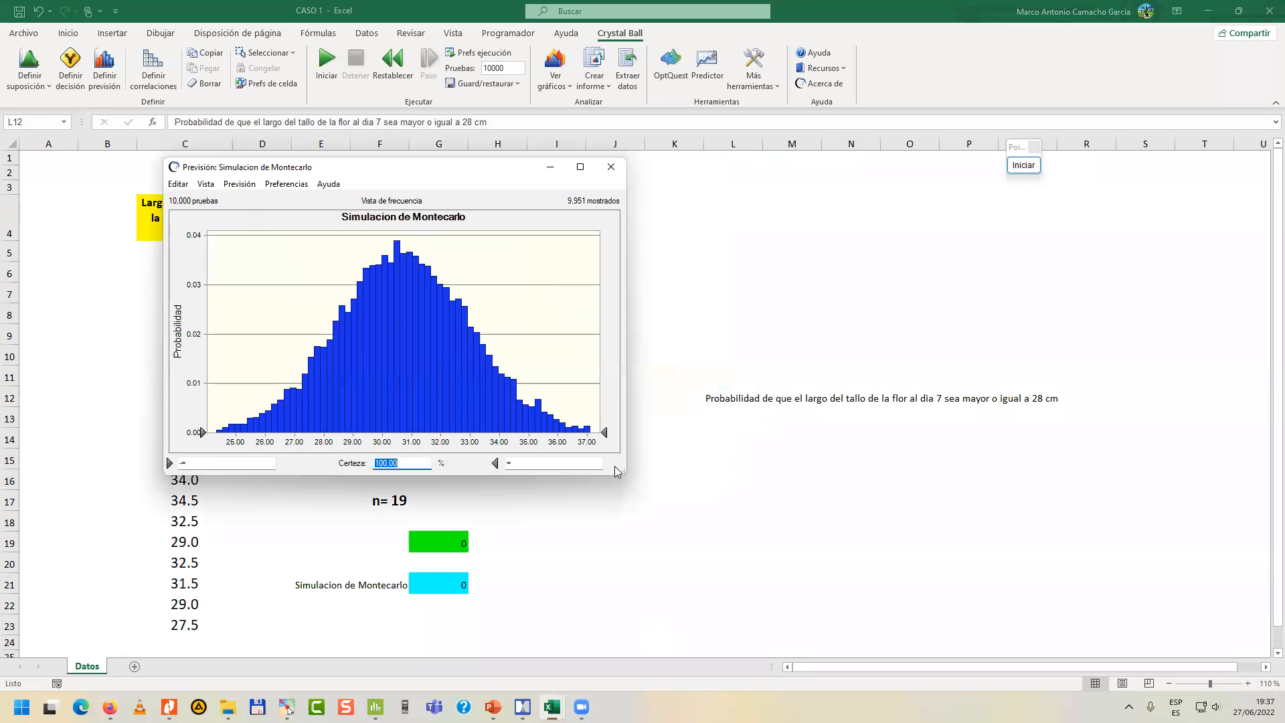
{"action": "left_click_drag", "start_coordinate": [618, 473], "coordinate": [730, 569]}
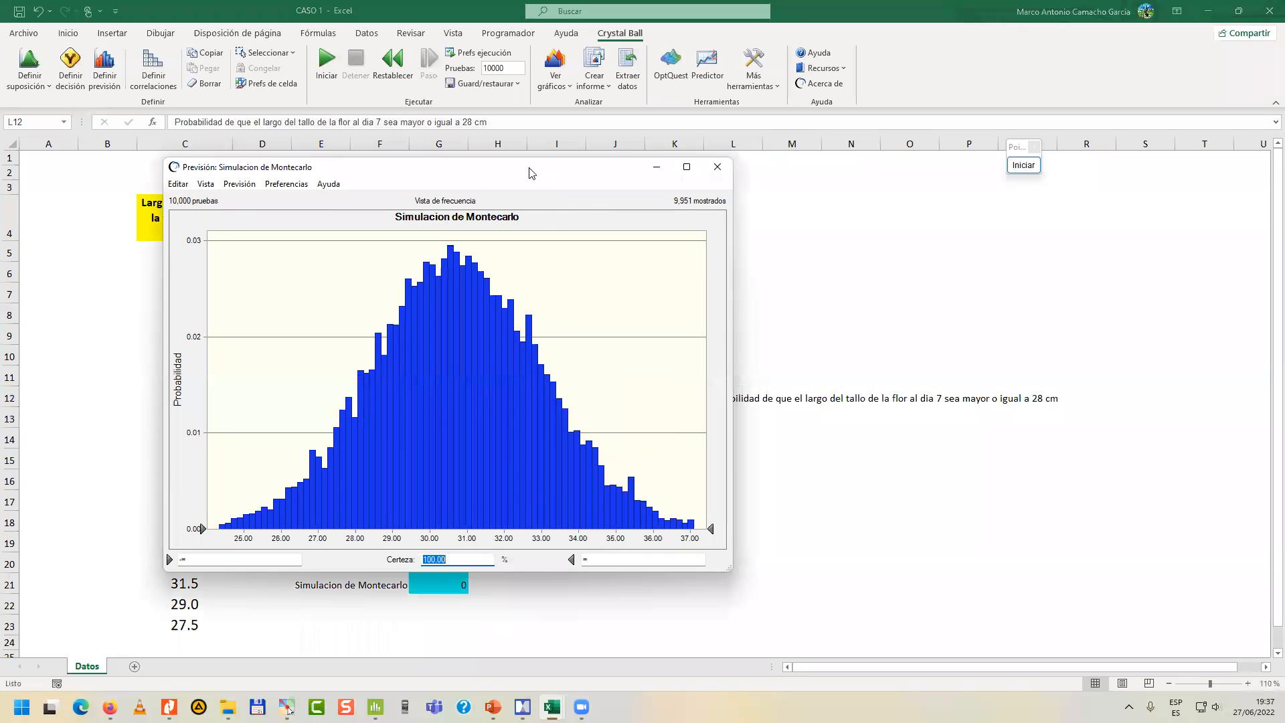
{"action": "left_click_drag", "start_coordinate": [528, 173], "coordinate": [449, 169]}
Set the forecast chart's lower certainty limit to 28 and enlarge the chart window further.
{"action": "left_click", "coordinate": [190, 555]}
{"action": "type", "text": "2"}
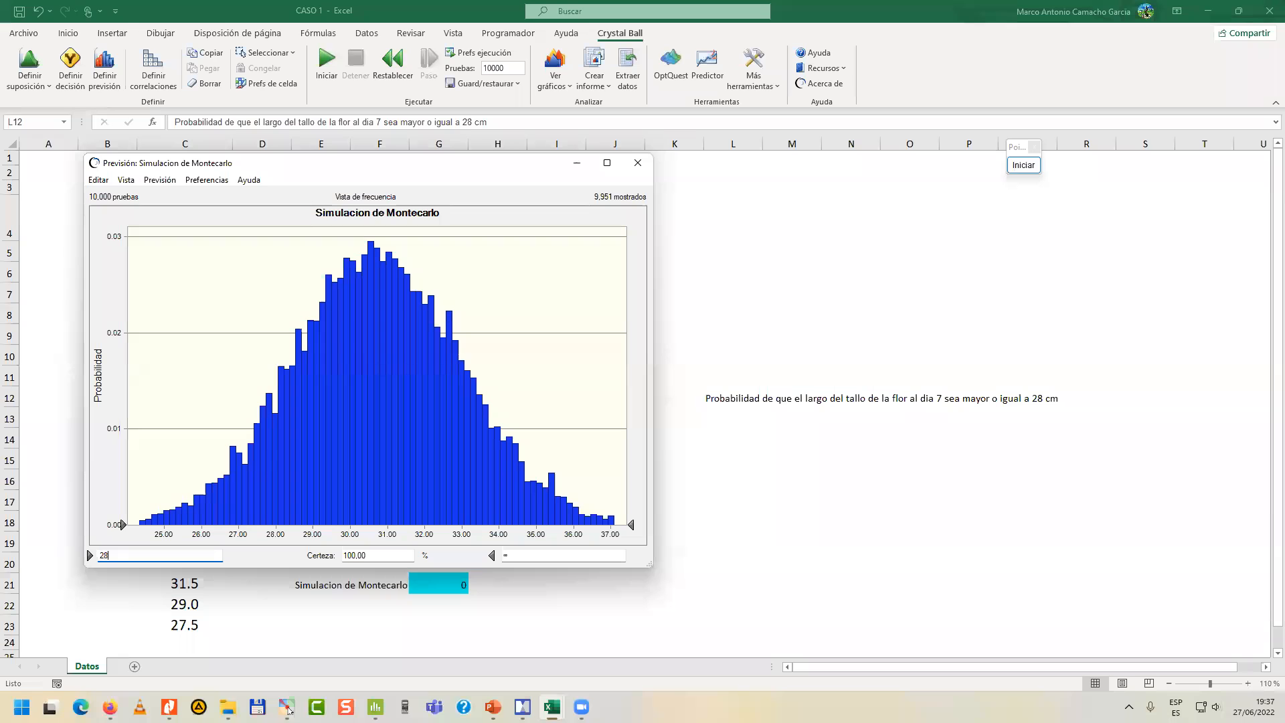
{"action": "type", "text": "8"}
{"action": "key", "text": "Return"}
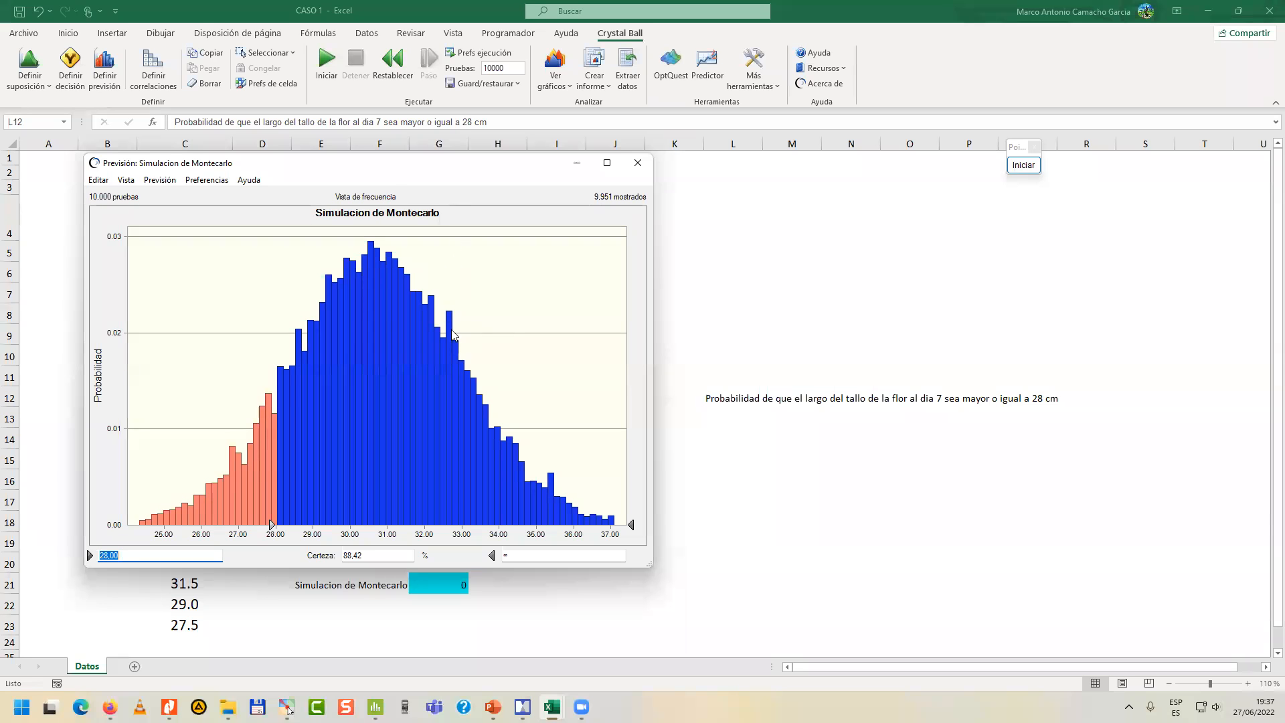
{"action": "left_click_drag", "start_coordinate": [425, 173], "coordinate": [435, 161]}
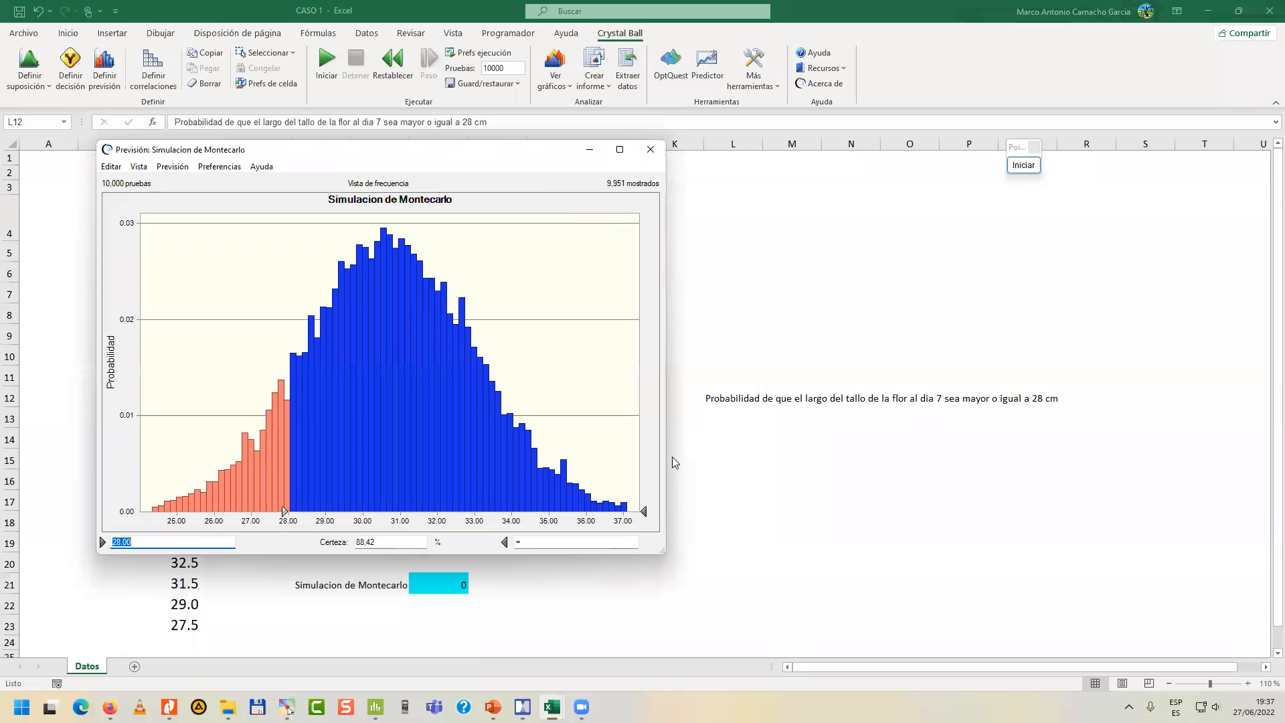
{"action": "left_click_drag", "start_coordinate": [663, 552], "coordinate": [741, 602]}
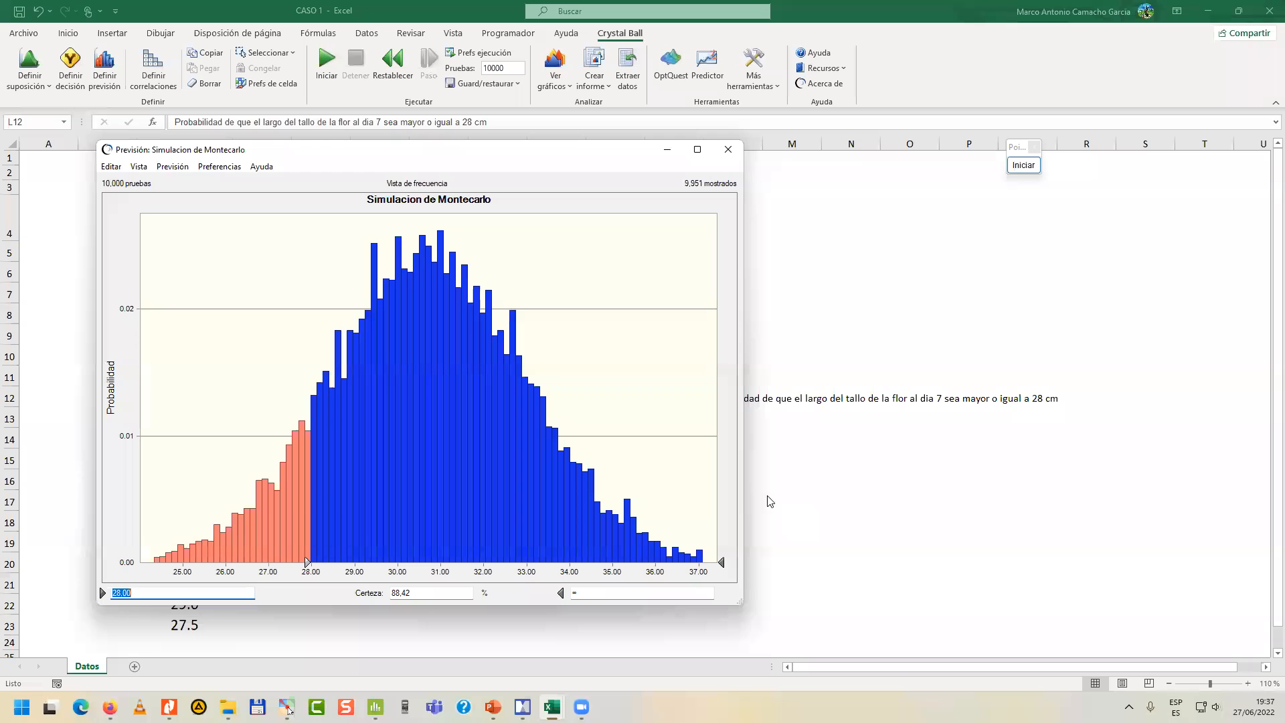
Magnify the forecast chart's certainty field to read the probability above the 28 cm limit, then end the magnified view.
{"action": "left_click", "coordinate": [1022, 165]}
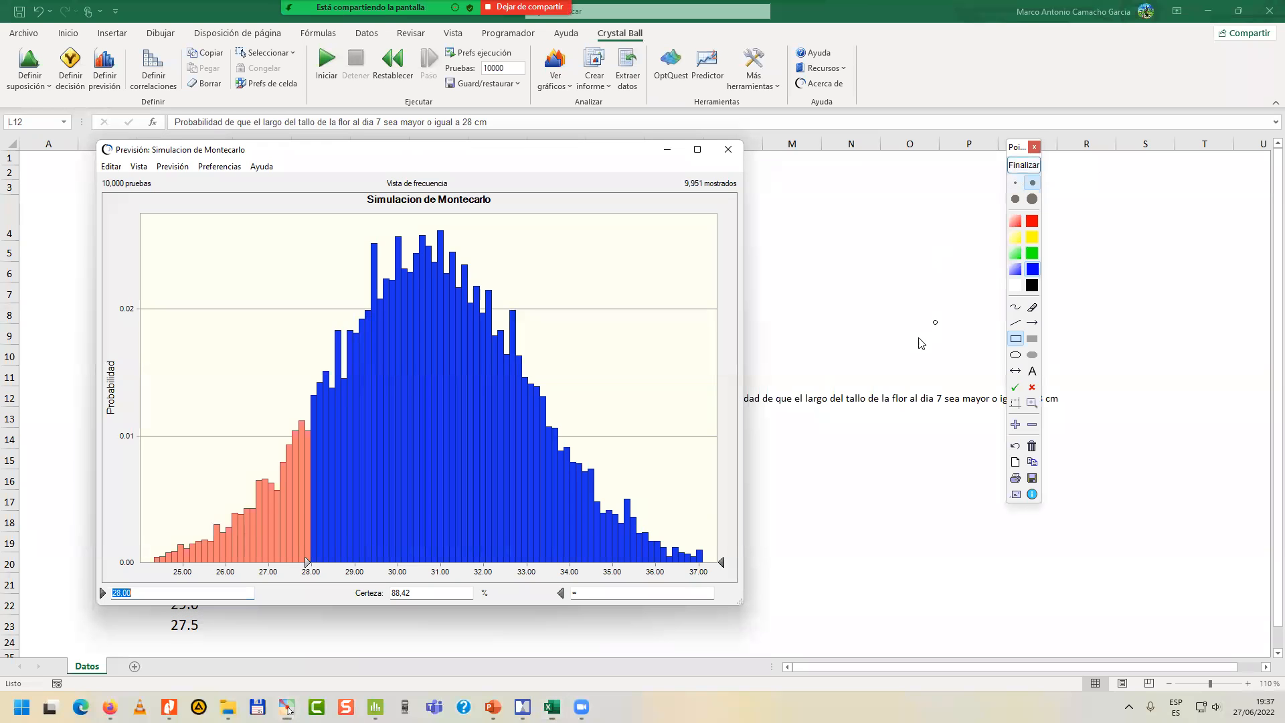
{"action": "left_click", "coordinate": [1016, 424]}
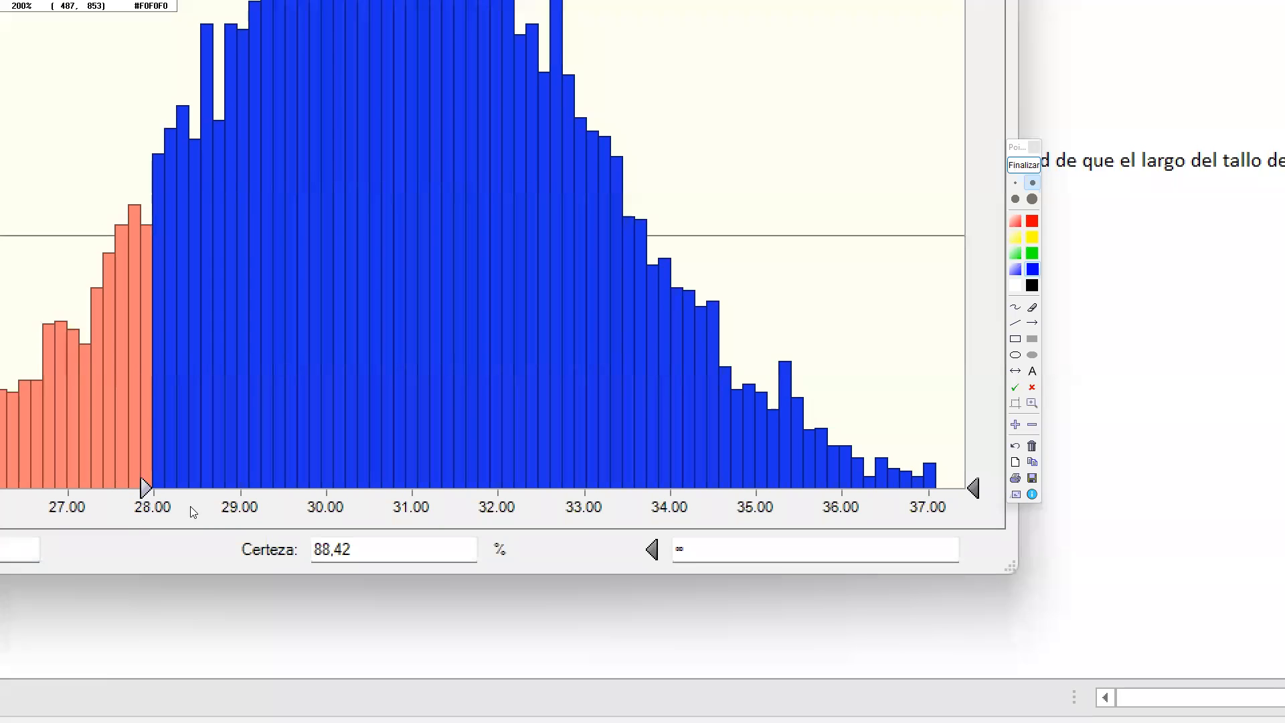
{"action": "left_click_drag", "start_coordinate": [414, 411], "coordinate": [397, 431]}
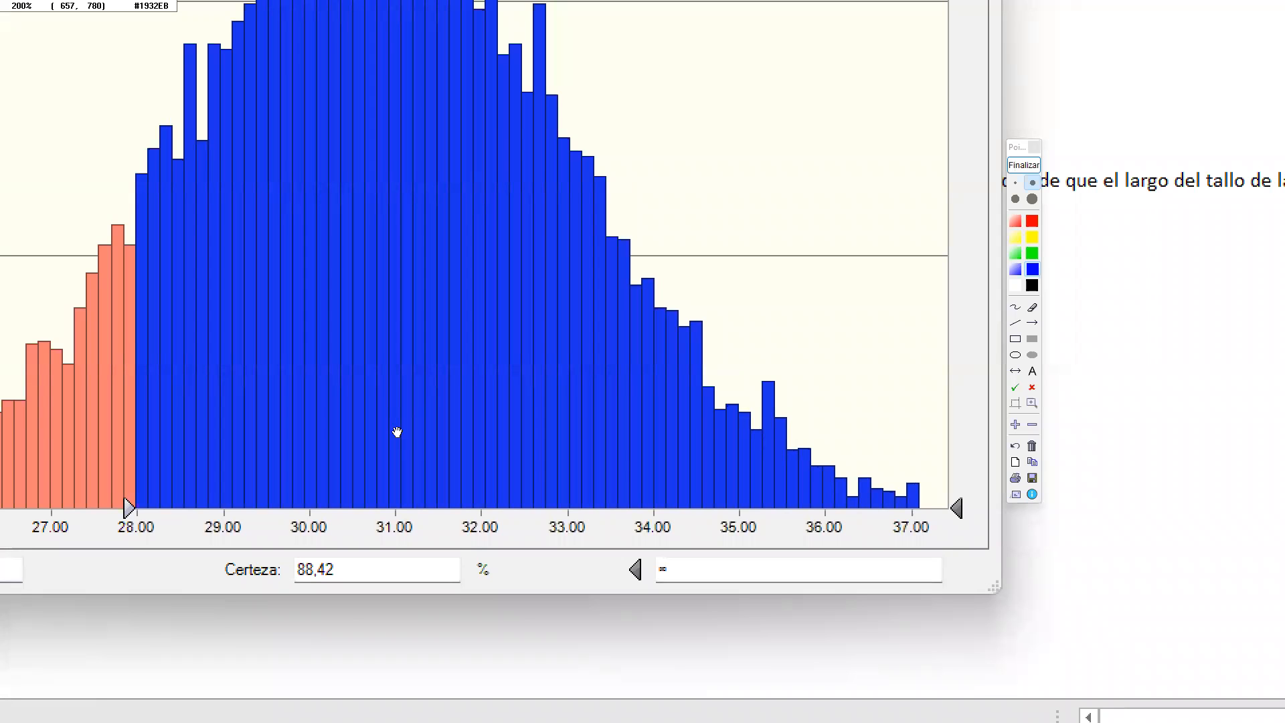
{"action": "left_click_drag", "start_coordinate": [397, 432], "coordinate": [396, 382]}
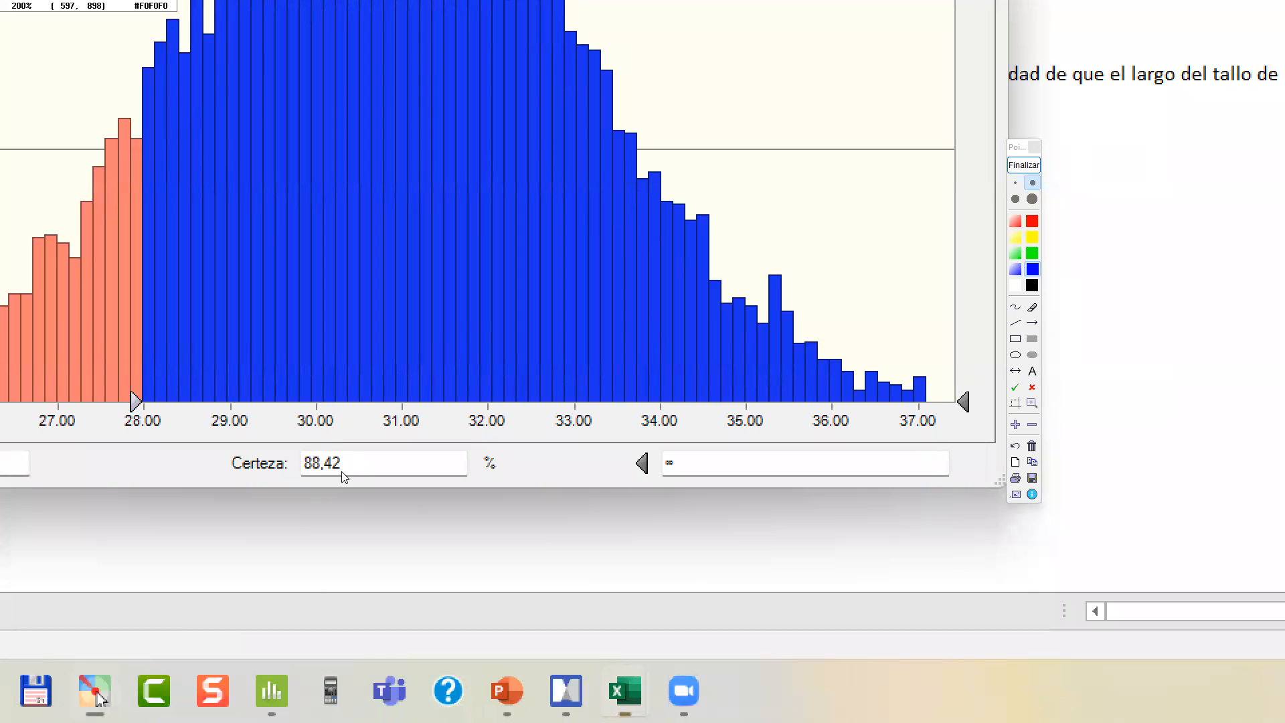
{"action": "left_click_drag", "start_coordinate": [338, 385], "coordinate": [330, 505]}
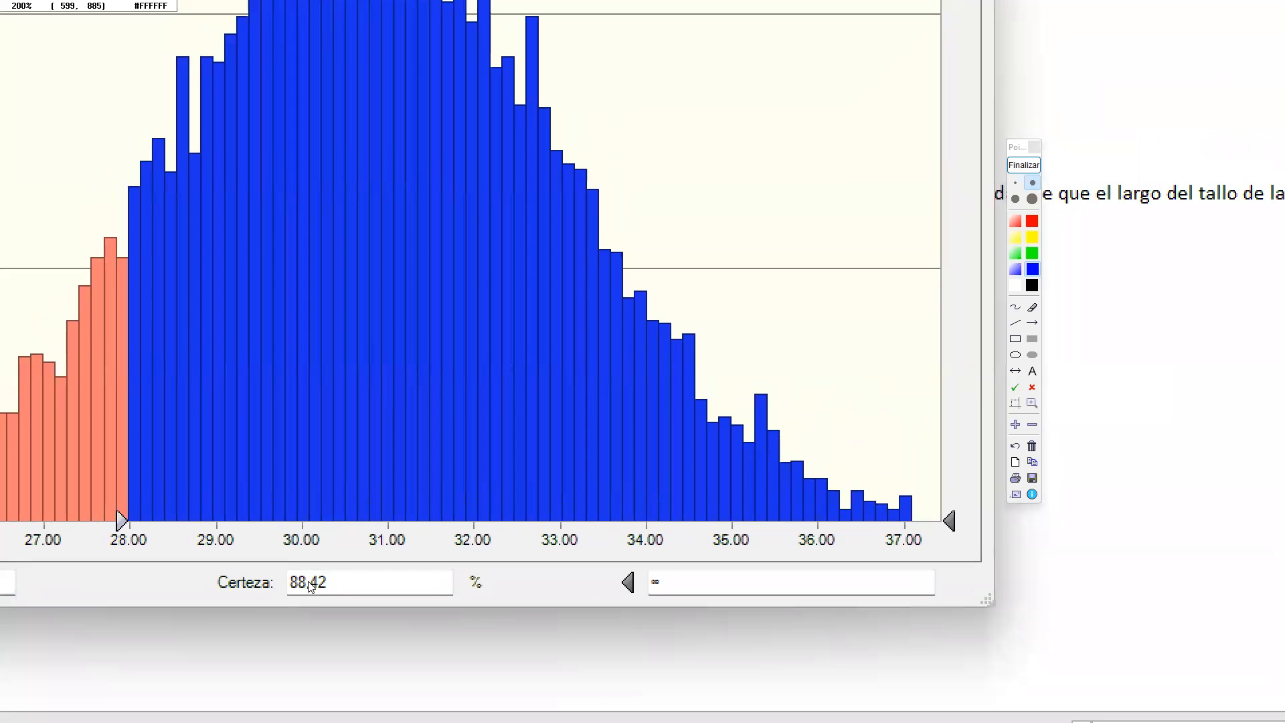
{"action": "left_click", "coordinate": [1023, 165]}
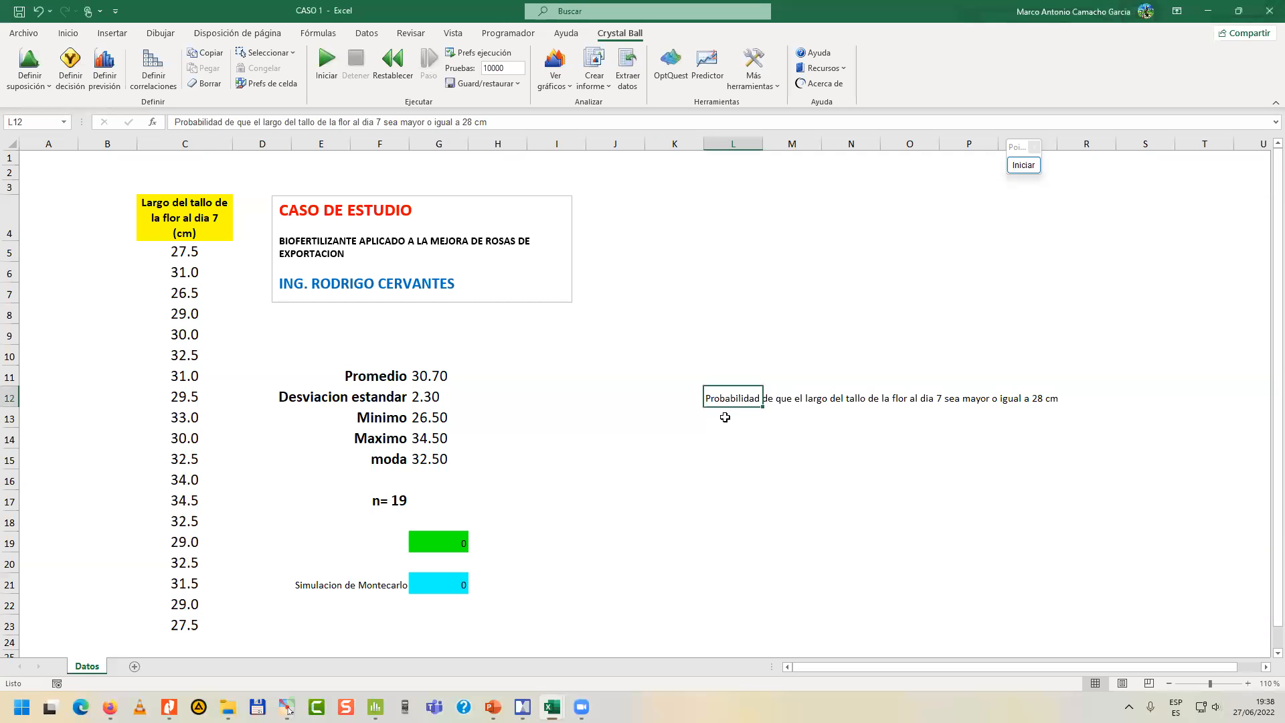
Enter 88.42% in cell L13 below the probability text.
{"action": "left_click", "coordinate": [724, 417]}
{"action": "type", "text": "88.42"}
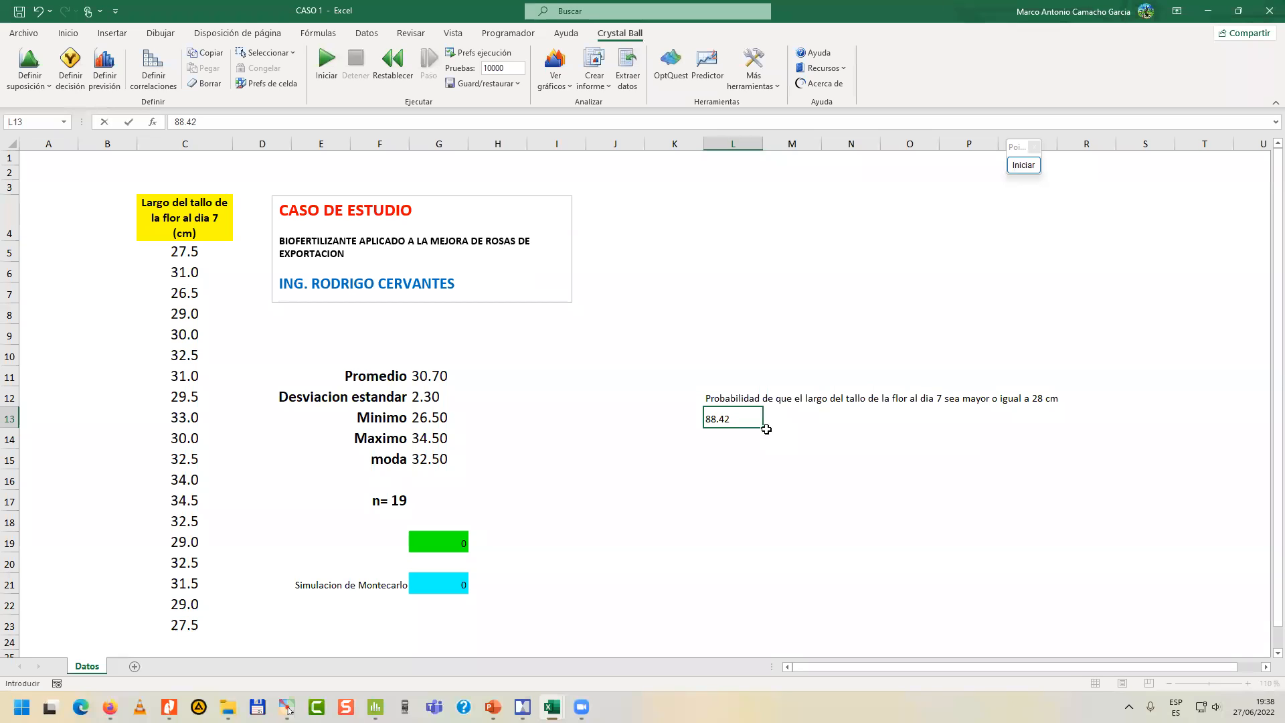
{"action": "key", "text": "Return"}
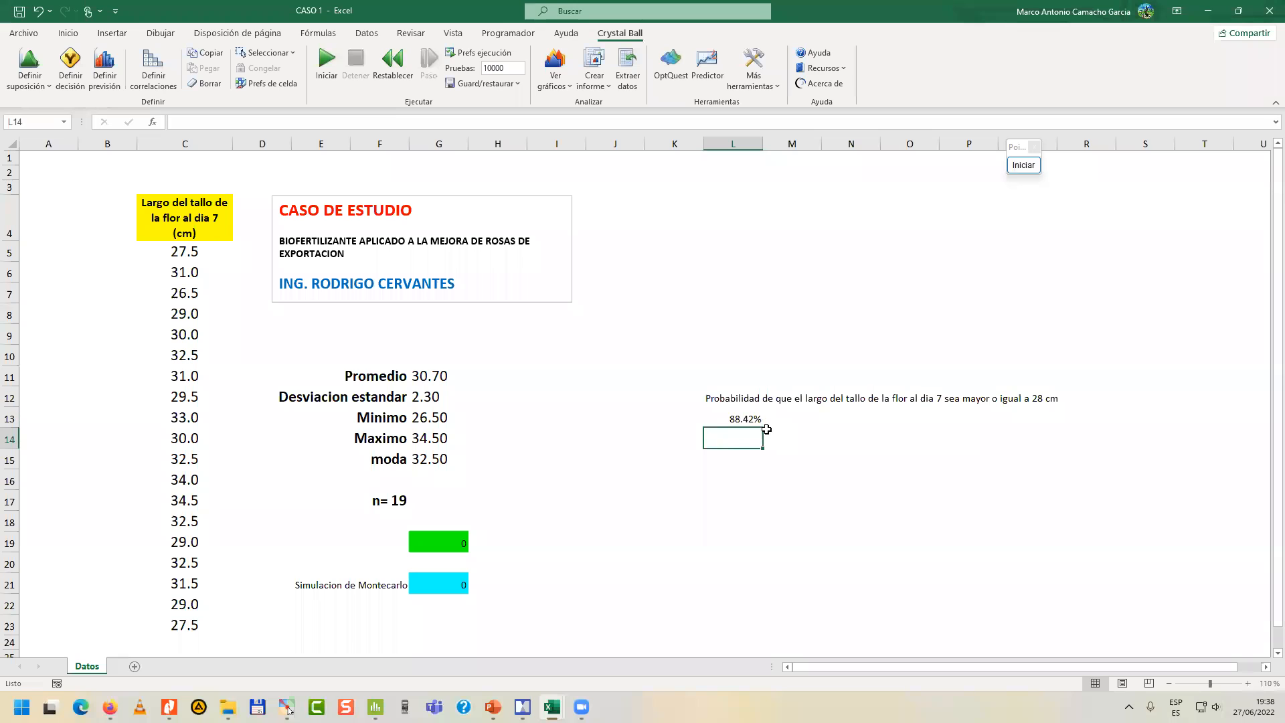
{"action": "left_click", "coordinate": [729, 415]}
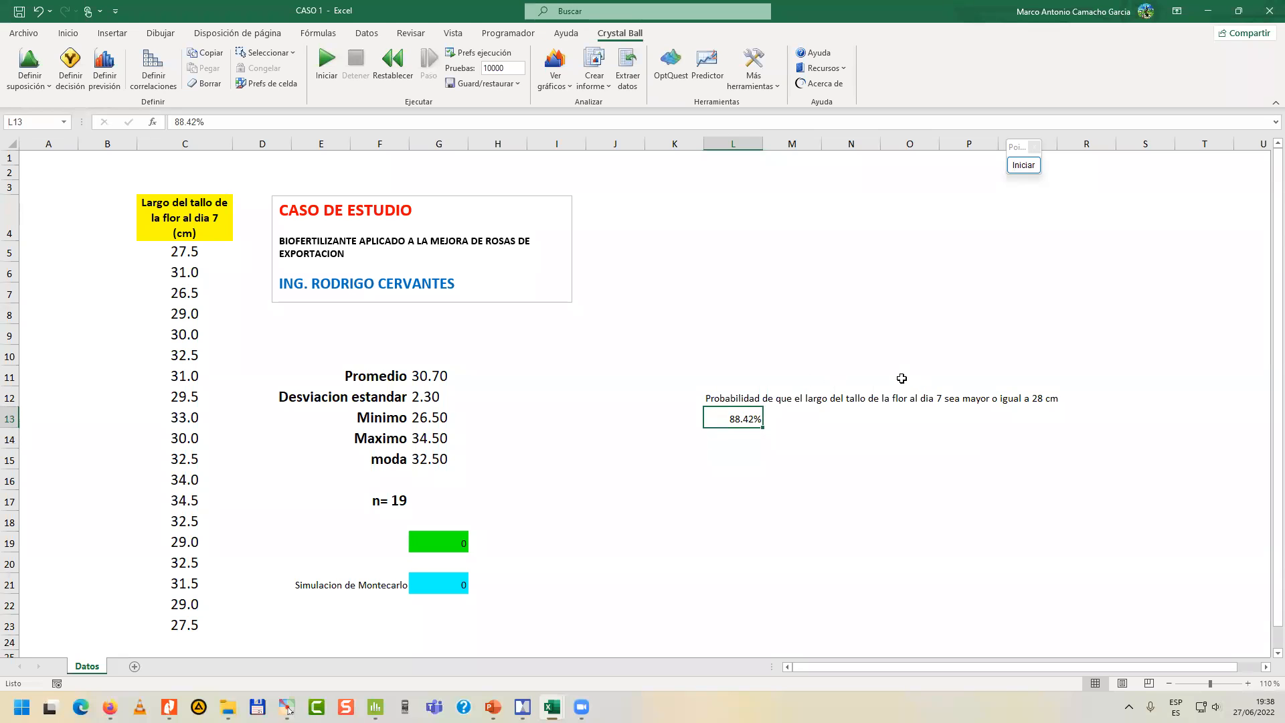
Enter n=10000 in cell L10 above the probability text.
{"action": "left_click", "coordinate": [745, 364]}
{"action": "type", "text": "n=10000"}
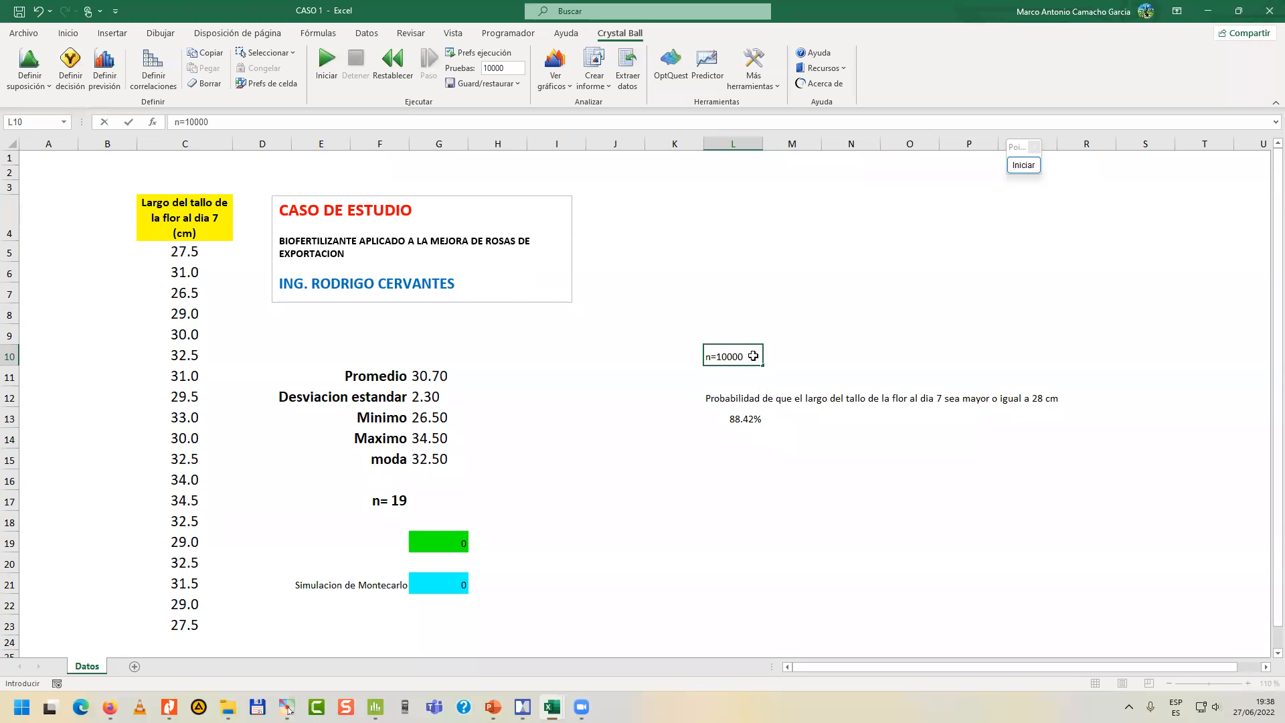
{"action": "key", "text": "Return"}
Format the n=10000 text in L10 with a red font and a larger size.
{"action": "left_click", "coordinate": [753, 355]}
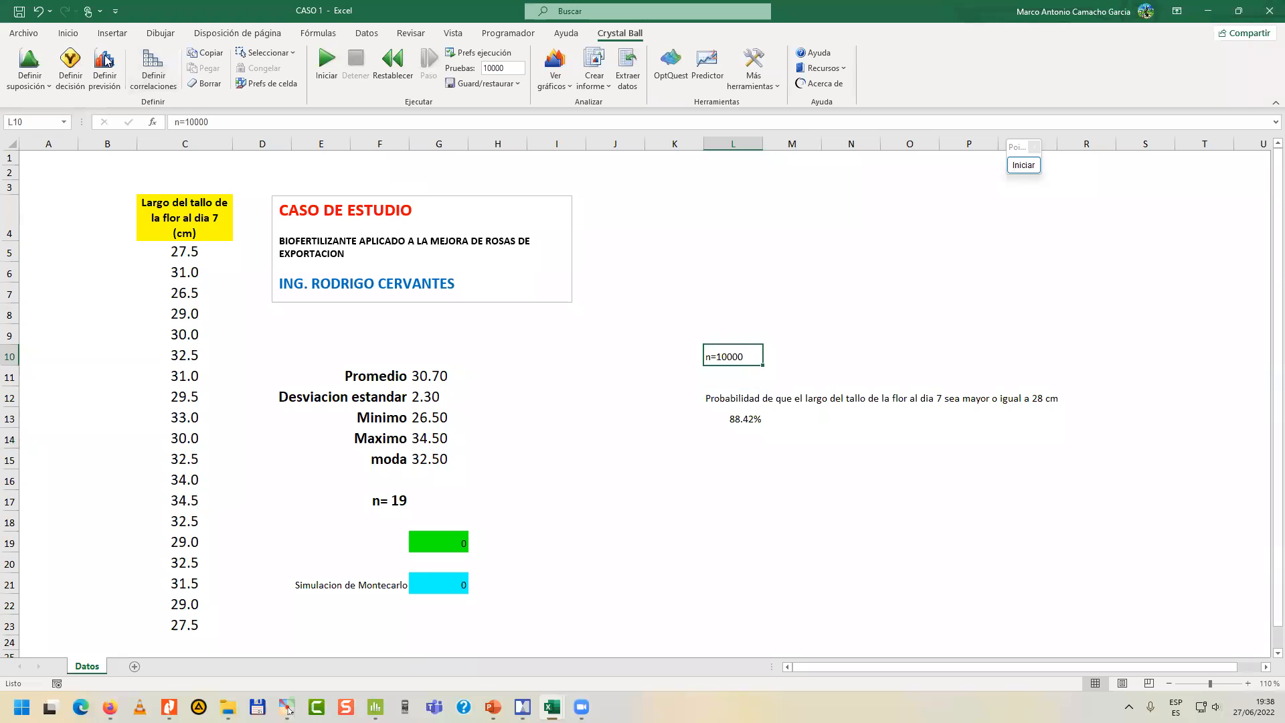
{"action": "left_click", "coordinate": [67, 32]}
{"action": "left_click", "coordinate": [244, 79]}
{"action": "left_click", "coordinate": [245, 60]}
{"action": "left_click", "coordinate": [245, 60]}
{"action": "left_click", "coordinate": [245, 60]}
{"action": "left_click", "coordinate": [245, 61]}
{"action": "left_click", "coordinate": [868, 294]}
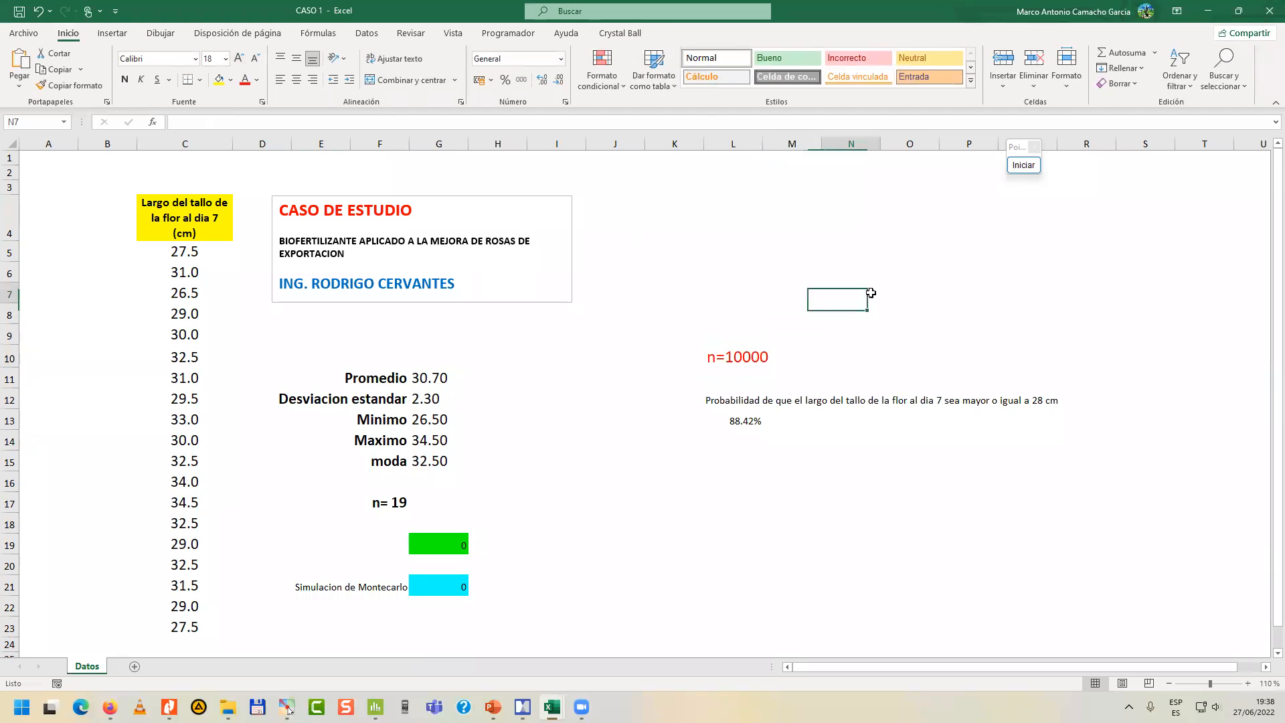
Mark the n= 19 cell and the n=10000 result block with temporary blue rectangles, and add blue strokes beside n=10000 and under 88.42%.
{"action": "left_click", "coordinate": [377, 507]}
{"action": "left_click", "coordinate": [1023, 165]}
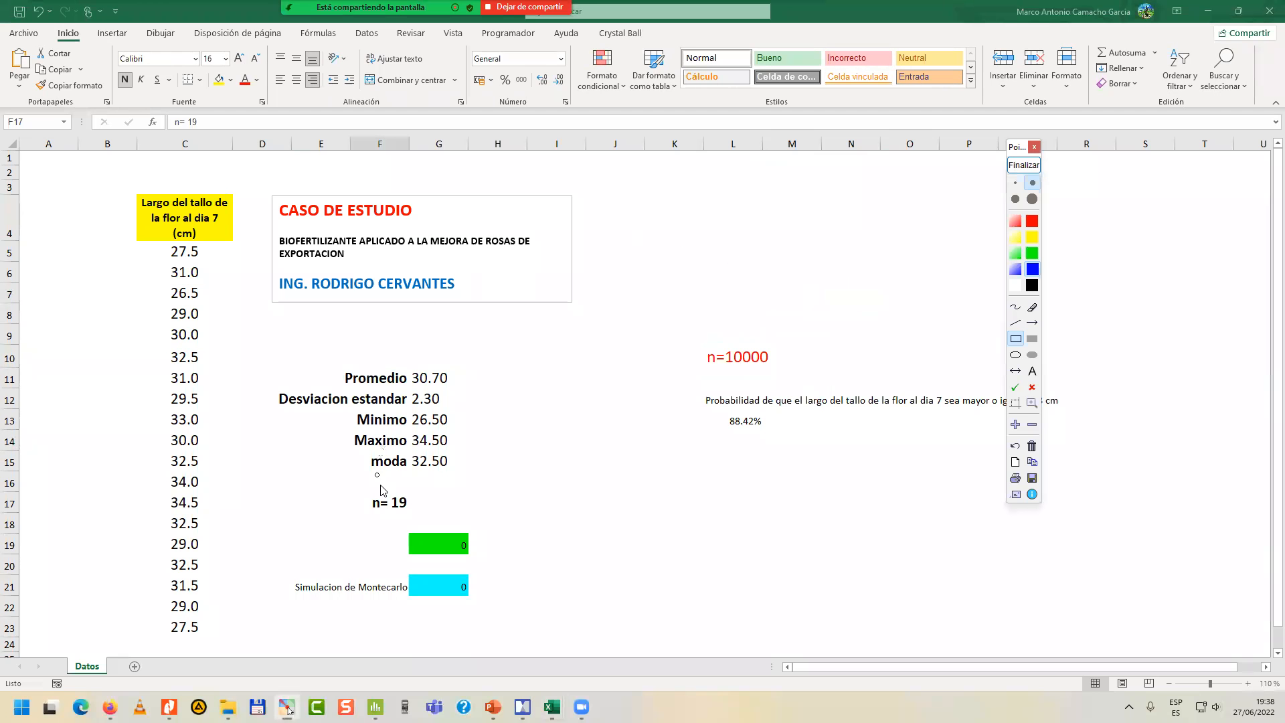
{"action": "mouse_move", "coordinate": [343, 486]}
{"action": "left_mouse_down"}
{"action": "mouse_move", "coordinate": [368, 506]}
{"action": "mouse_move", "coordinate": [462, 517]}
{"action": "left_mouse_up"}
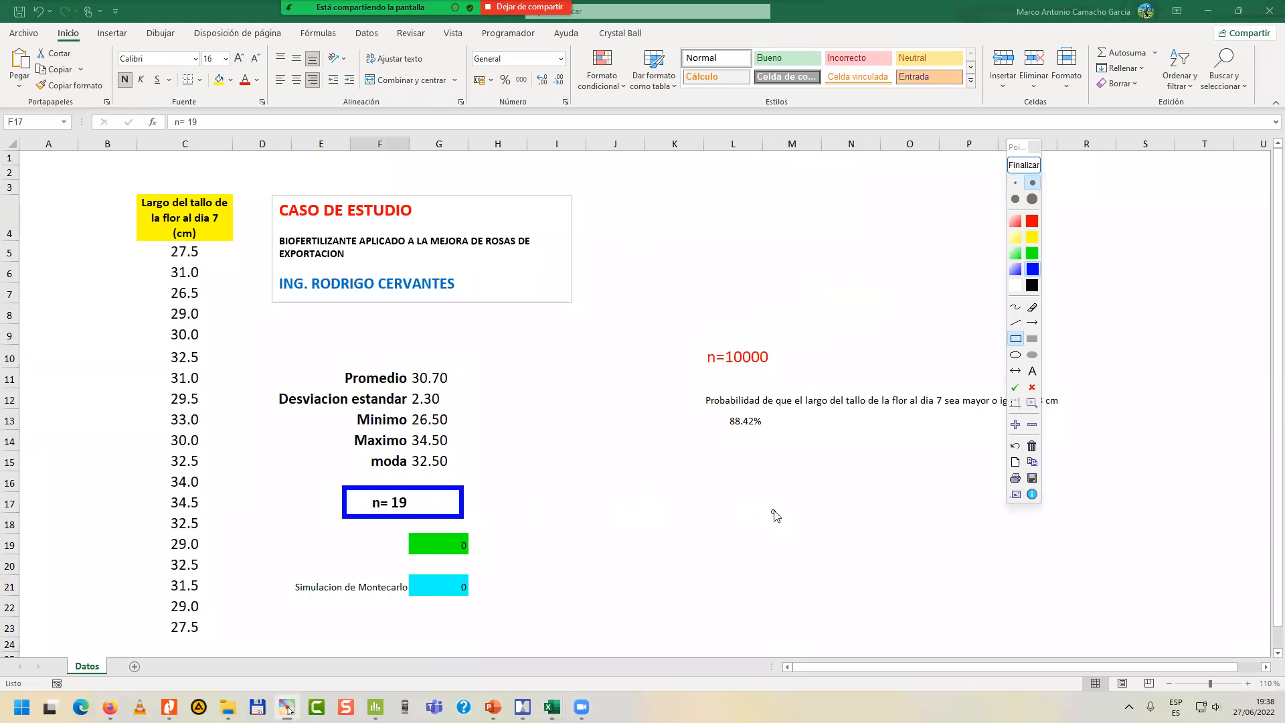
{"action": "left_click_drag", "start_coordinate": [1019, 150], "coordinate": [1211, 204]}
{"action": "mouse_move", "coordinate": [666, 328]}
{"action": "left_mouse_down"}
{"action": "mouse_move", "coordinate": [742, 405]}
{"action": "mouse_move", "coordinate": [1078, 473]}
{"action": "mouse_move", "coordinate": [1105, 463]}
{"action": "left_mouse_up"}
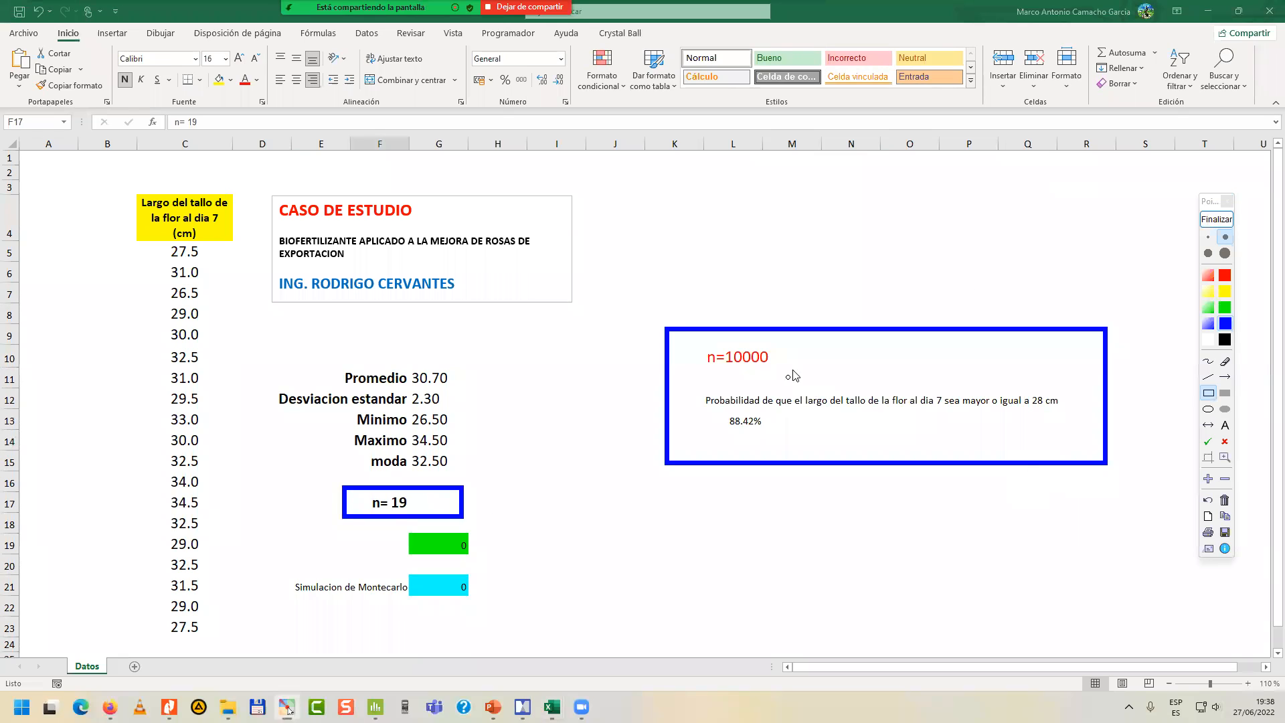
{"action": "left_click_drag", "start_coordinate": [781, 353], "coordinate": [819, 359]}
{"action": "left_click_drag", "start_coordinate": [728, 431], "coordinate": [769, 434]}
Frame the stem length column in blue, draw a curved arrow from it to the result block, and end the annotation.
{"action": "left_click_drag", "start_coordinate": [101, 182], "coordinate": [272, 653]}
{"action": "left_click", "coordinate": [1208, 361]}
{"action": "mouse_move", "coordinate": [280, 339]}
{"action": "left_mouse_down"}
{"action": "mouse_move", "coordinate": [373, 310]}
{"action": "mouse_move", "coordinate": [648, 358]}
{"action": "mouse_move", "coordinate": [636, 378]}
{"action": "left_mouse_up"}
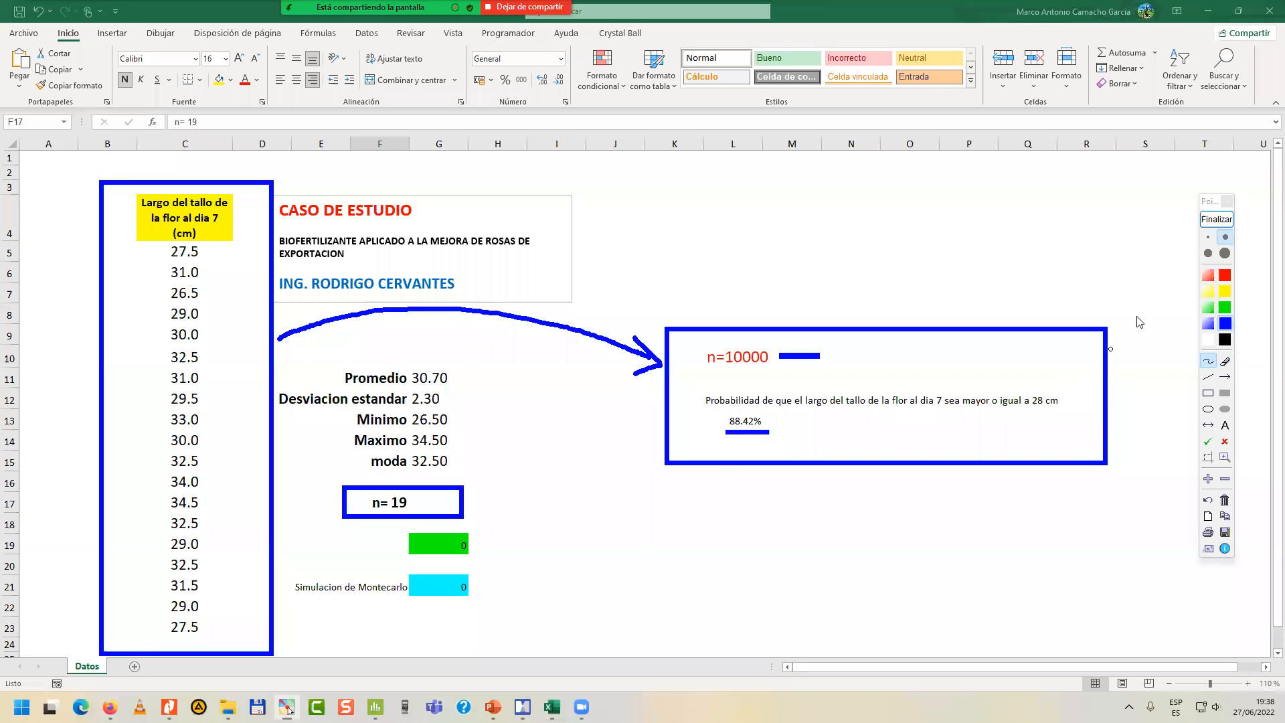
{"action": "left_click", "coordinate": [1216, 219]}
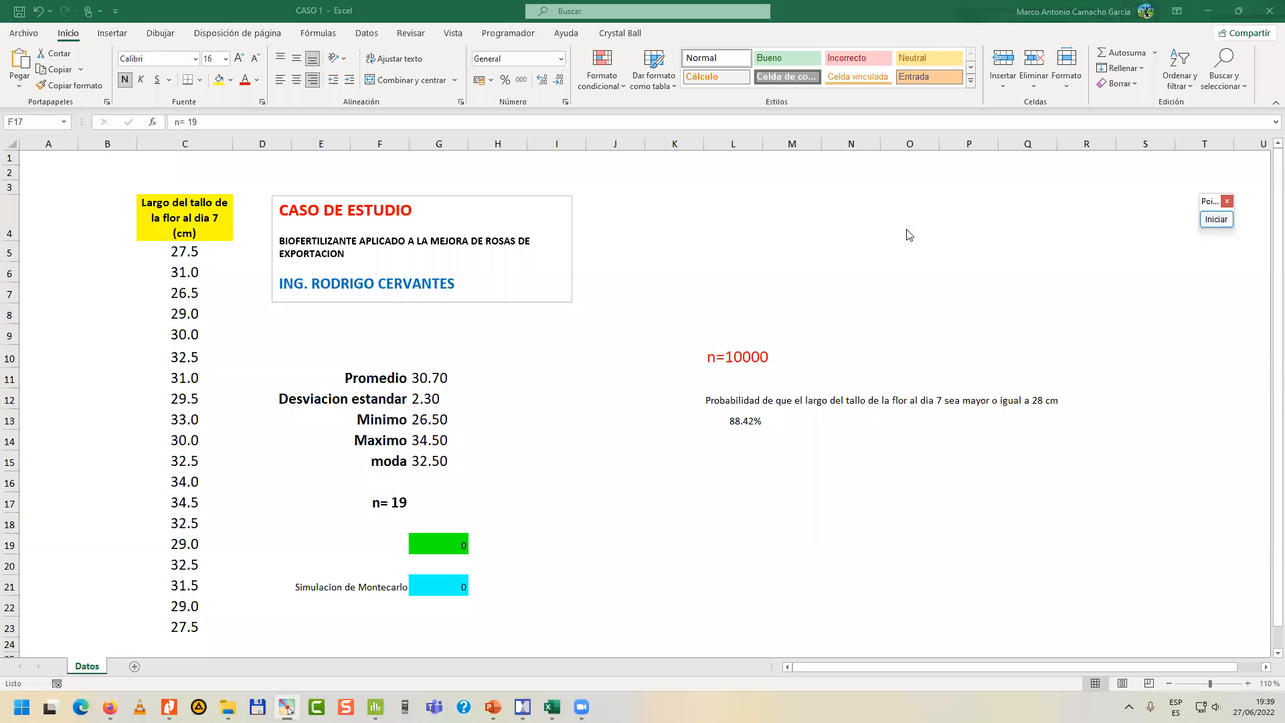
Extract the Valores de prueba for all forecasts and assumptions to a new workbook, and widen its Simulacion de Montecarlo column.
{"action": "left_click", "coordinate": [620, 33]}
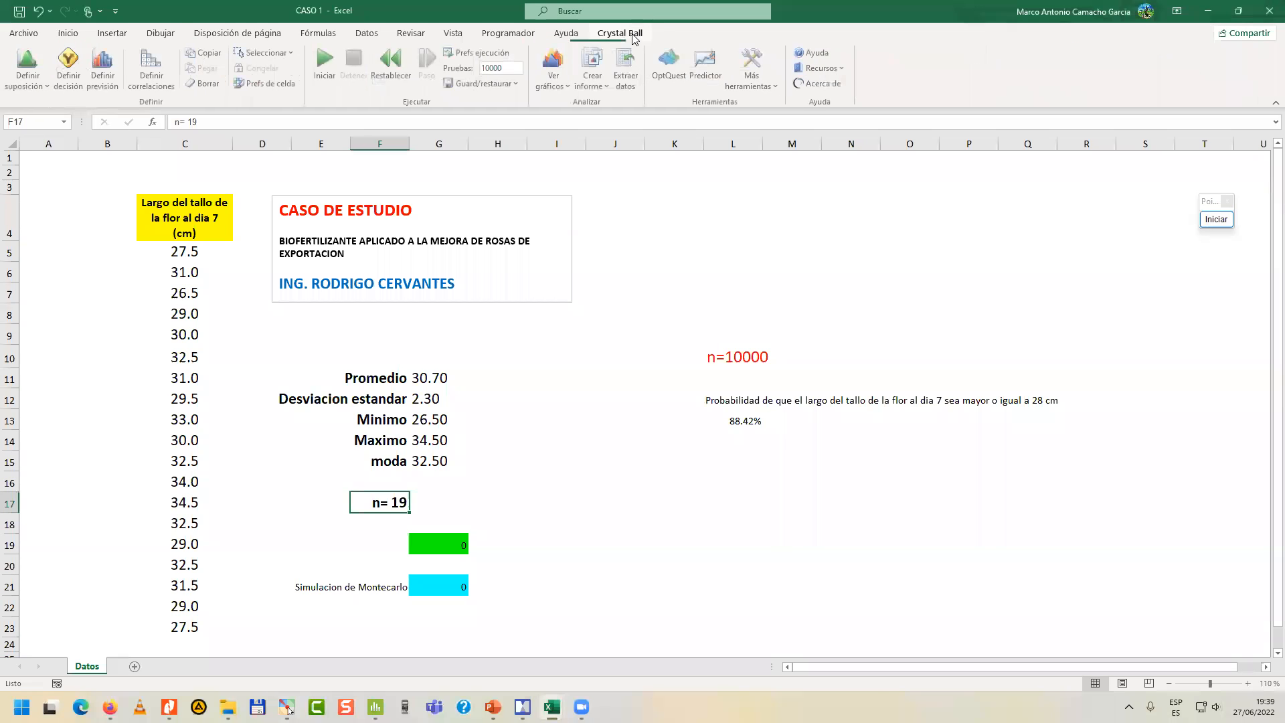
{"action": "left_click", "coordinate": [627, 70]}
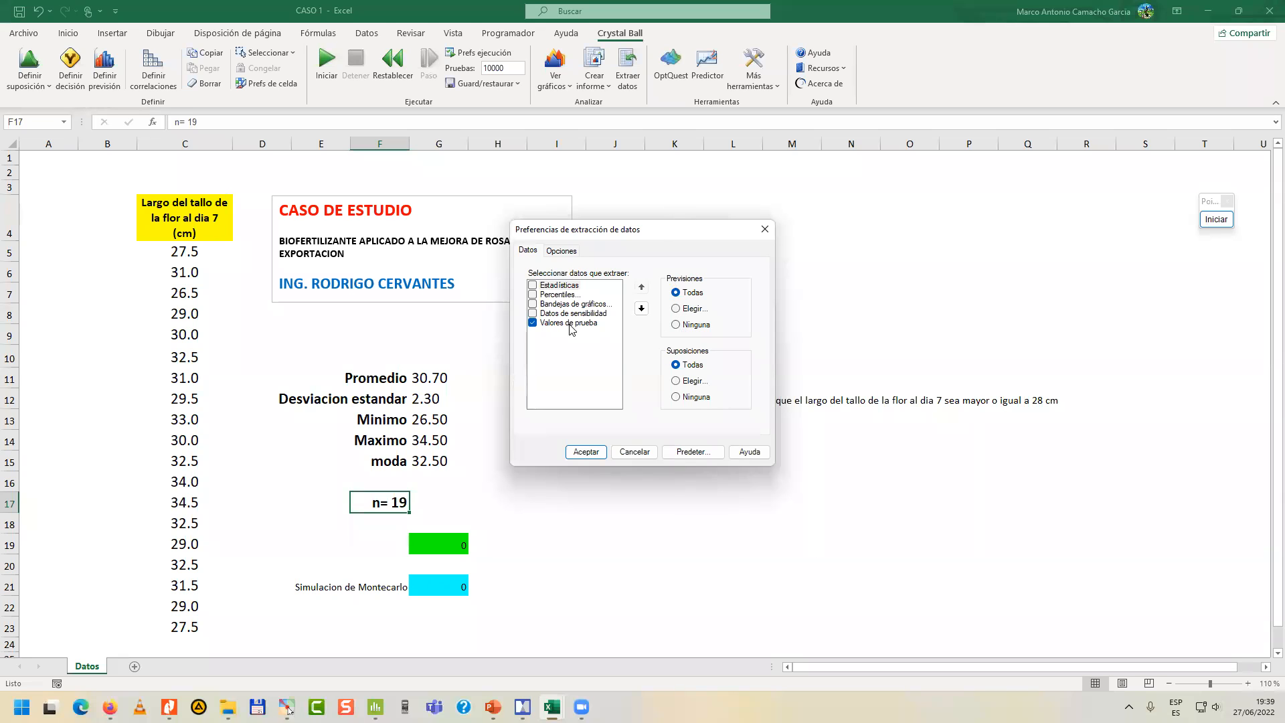
{"action": "left_click", "coordinate": [605, 453]}
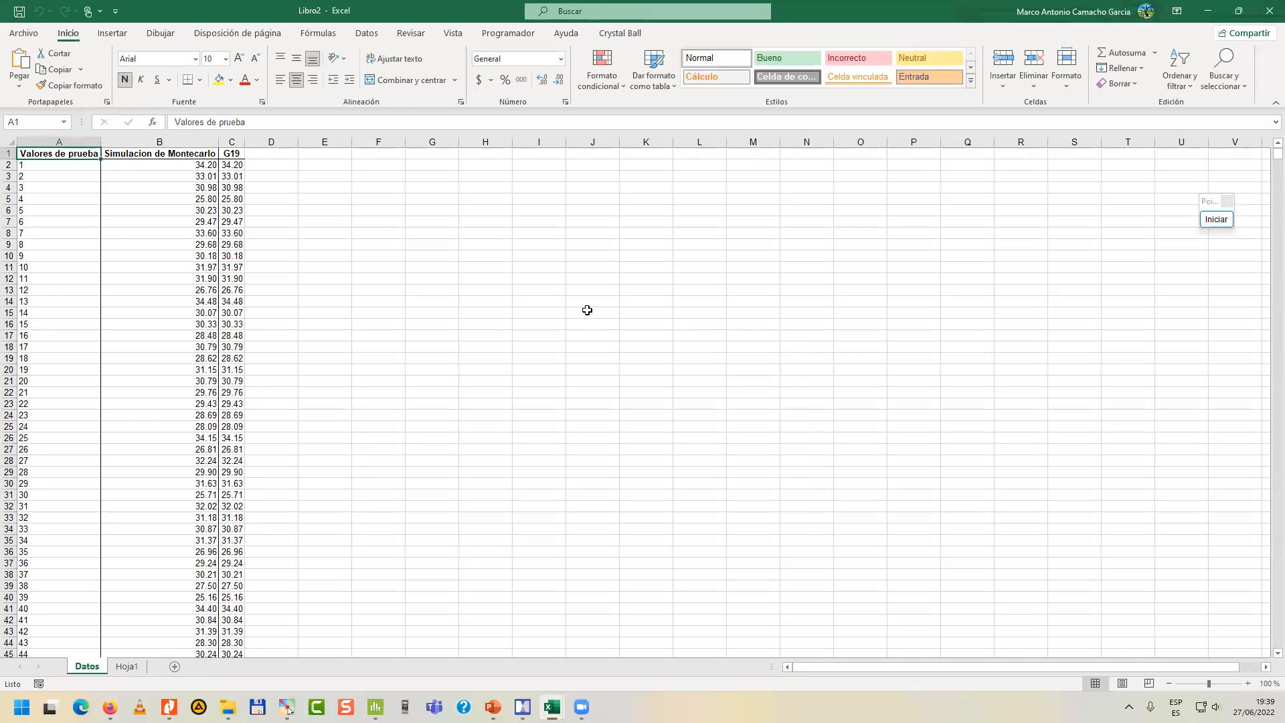
{"action": "left_click", "coordinate": [445, 302]}
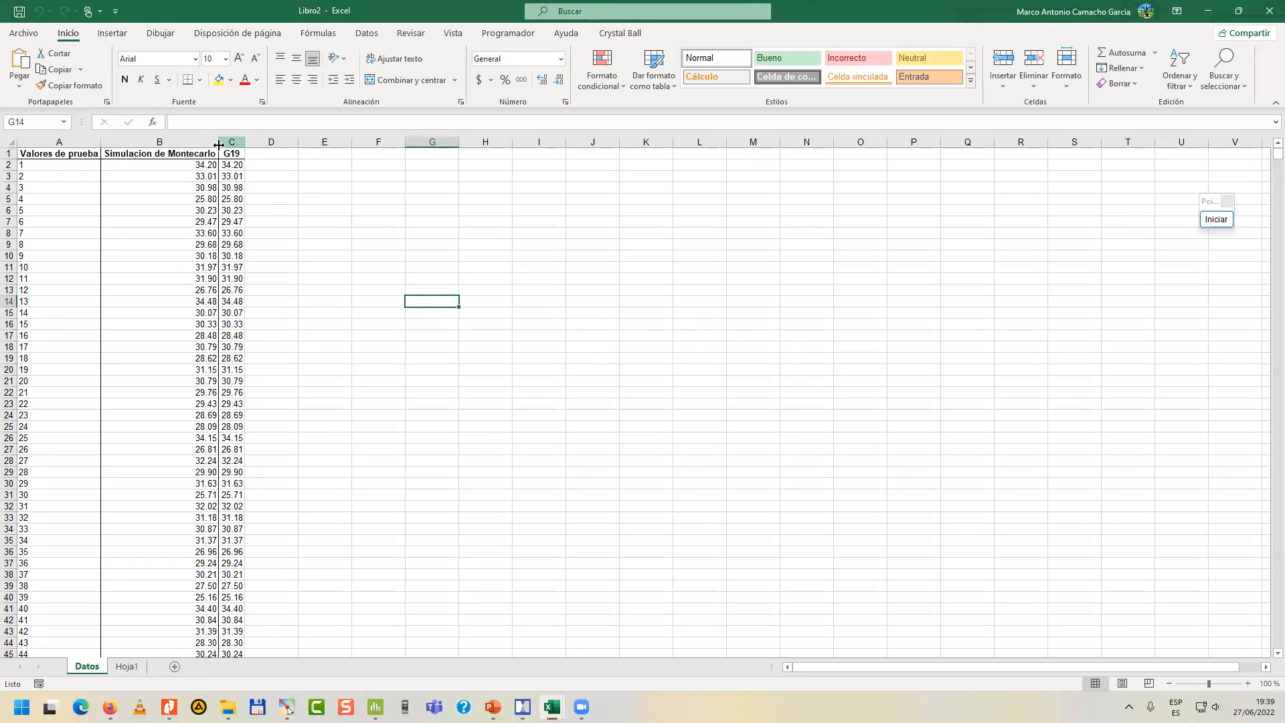
{"action": "left_click_drag", "start_coordinate": [218, 142], "coordinate": [244, 639]}
Try to select all simulated values in column B from B2 downward, then return to the top of the sheet.
{"action": "left_click_drag", "start_coordinate": [289, 710], "coordinate": [196, 696]}
{"action": "left_click_drag", "start_coordinate": [288, 710], "coordinate": [289, 710]}
{"action": "scroll", "coordinate": [279, 268], "scroll_direction": "down", "scroll_amount": 11}
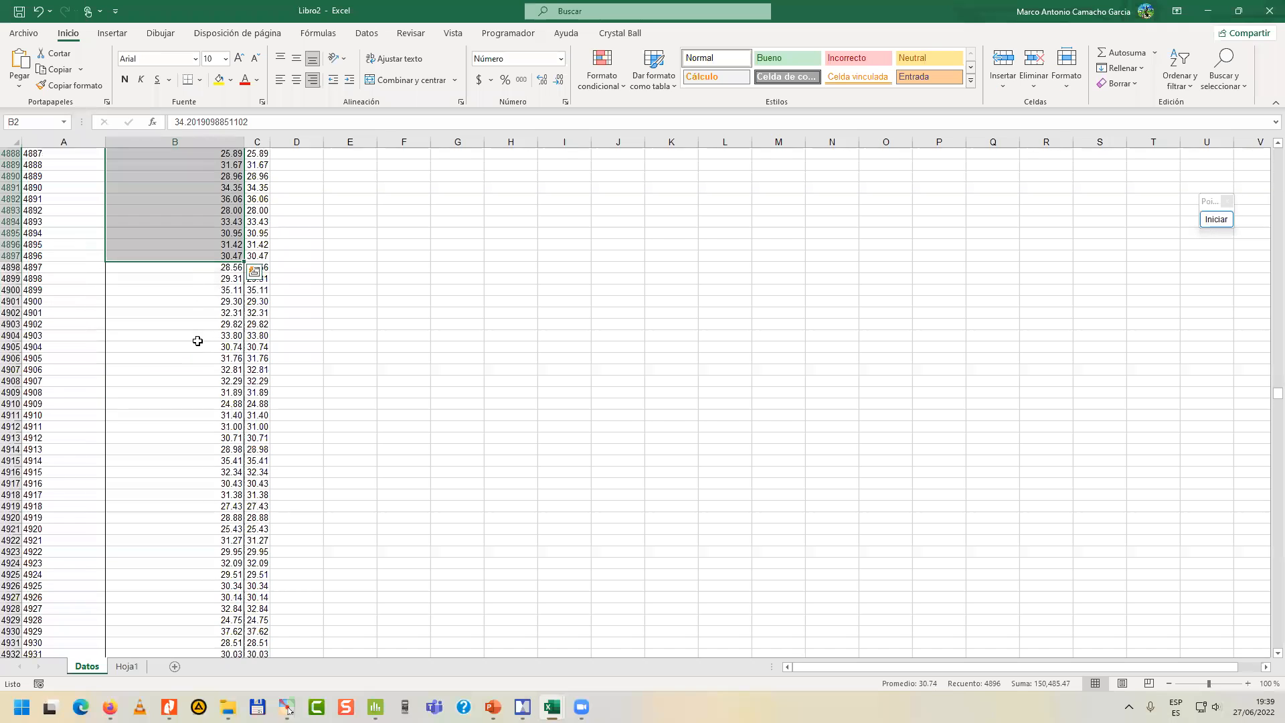
{"action": "left_click_drag", "start_coordinate": [215, 267], "coordinate": [172, 632]}
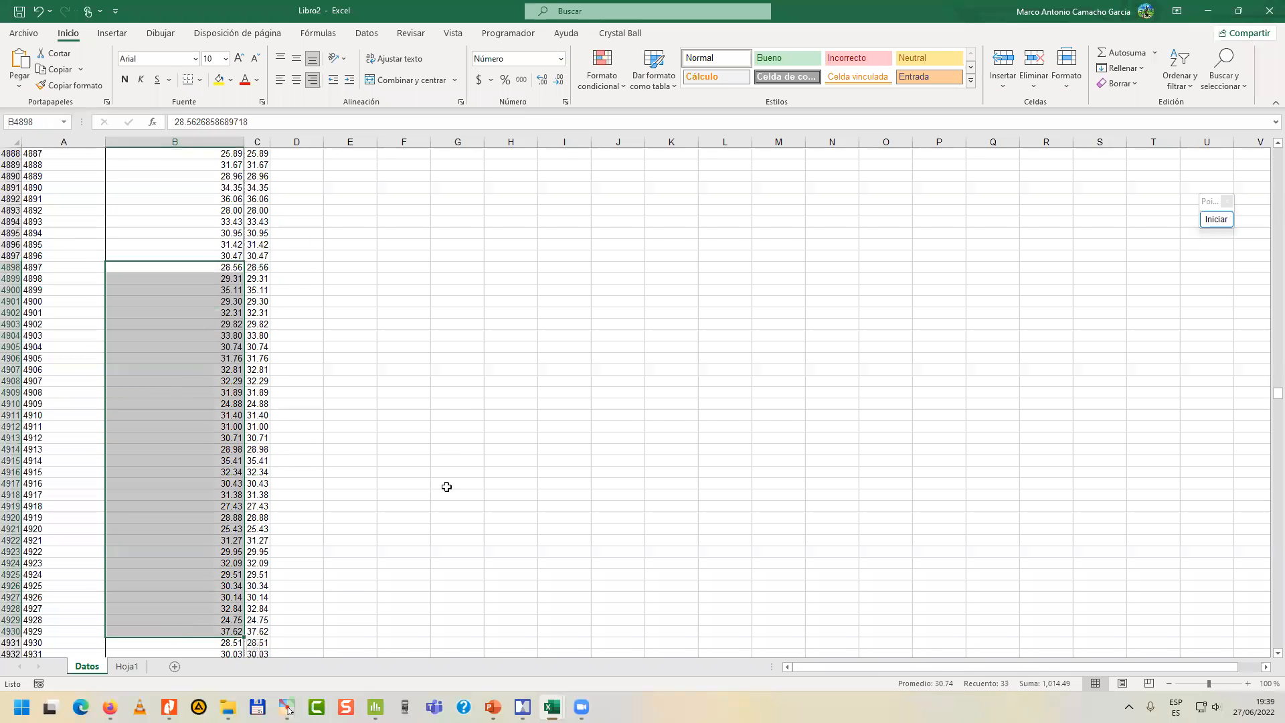
{"action": "scroll", "coordinate": [427, 388], "scroll_direction": "up", "scroll_amount": 13}
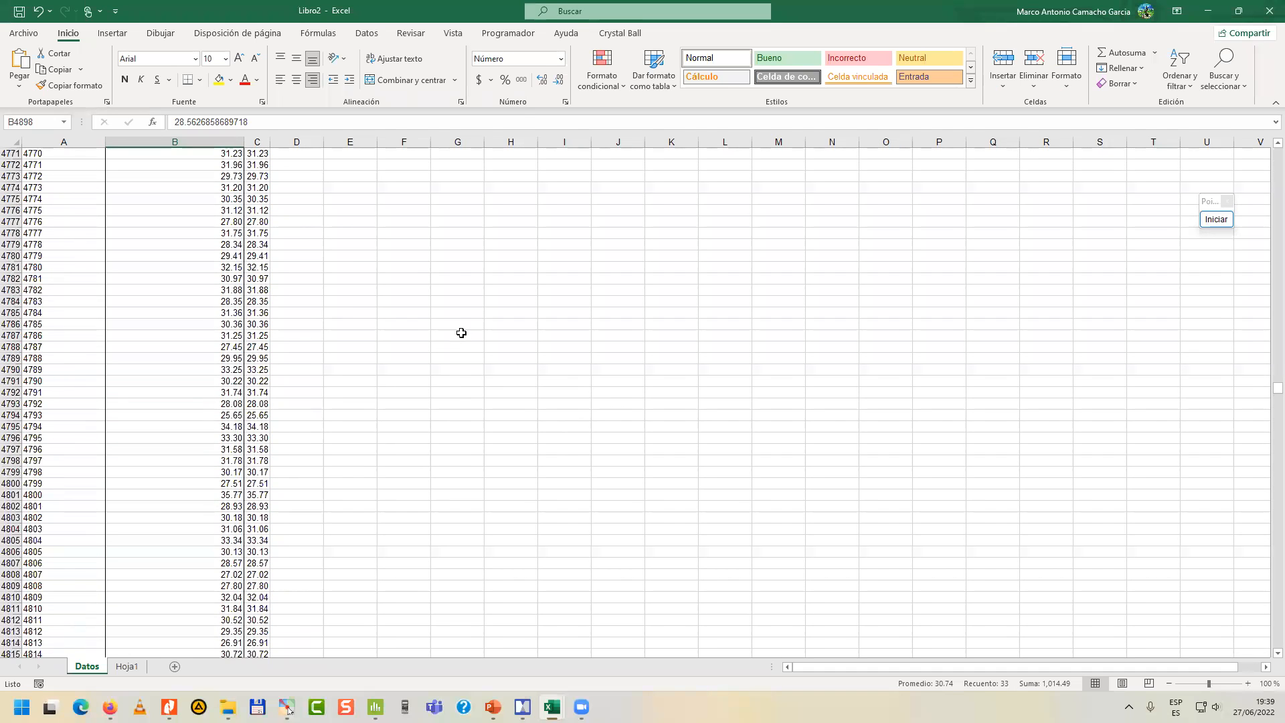
{"action": "left_click_drag", "start_coordinate": [1278, 387], "coordinate": [1267, 151]}
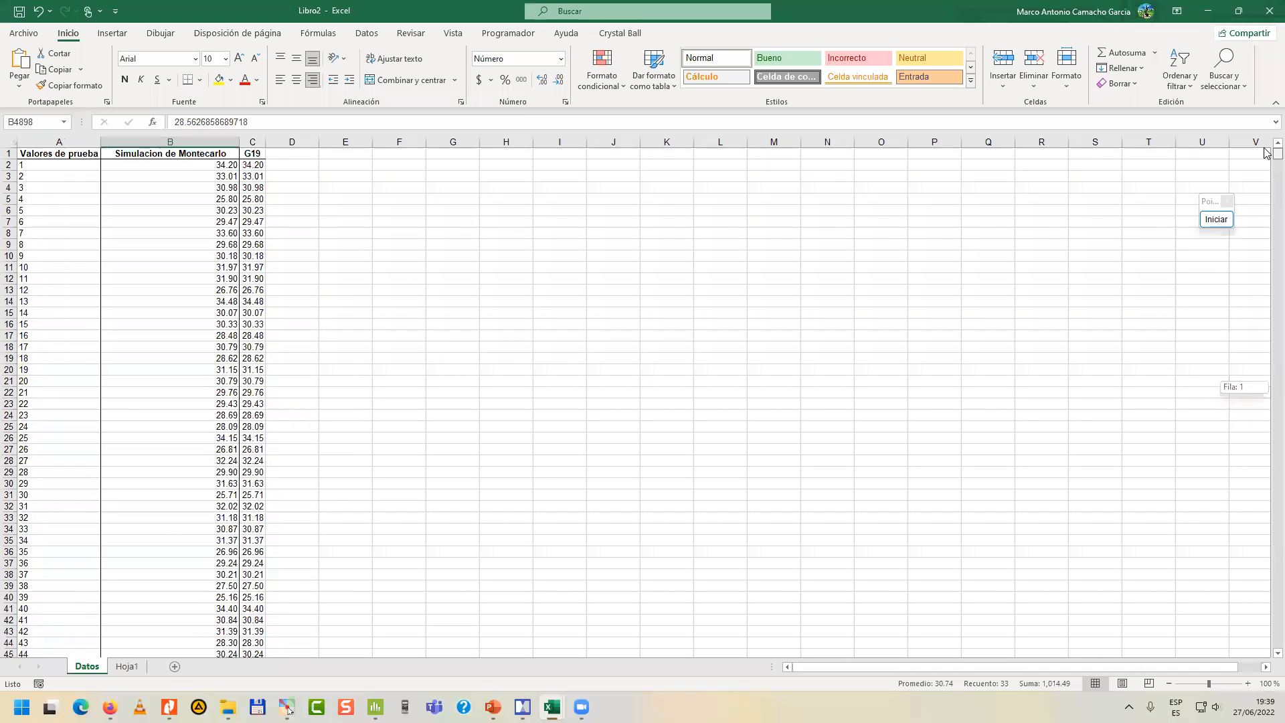
{"action": "left_click", "coordinate": [663, 209]}
Copy the whole Simulacion de Montecarlo column with its header, range B1:B10001.
{"action": "left_click", "coordinate": [218, 156]}
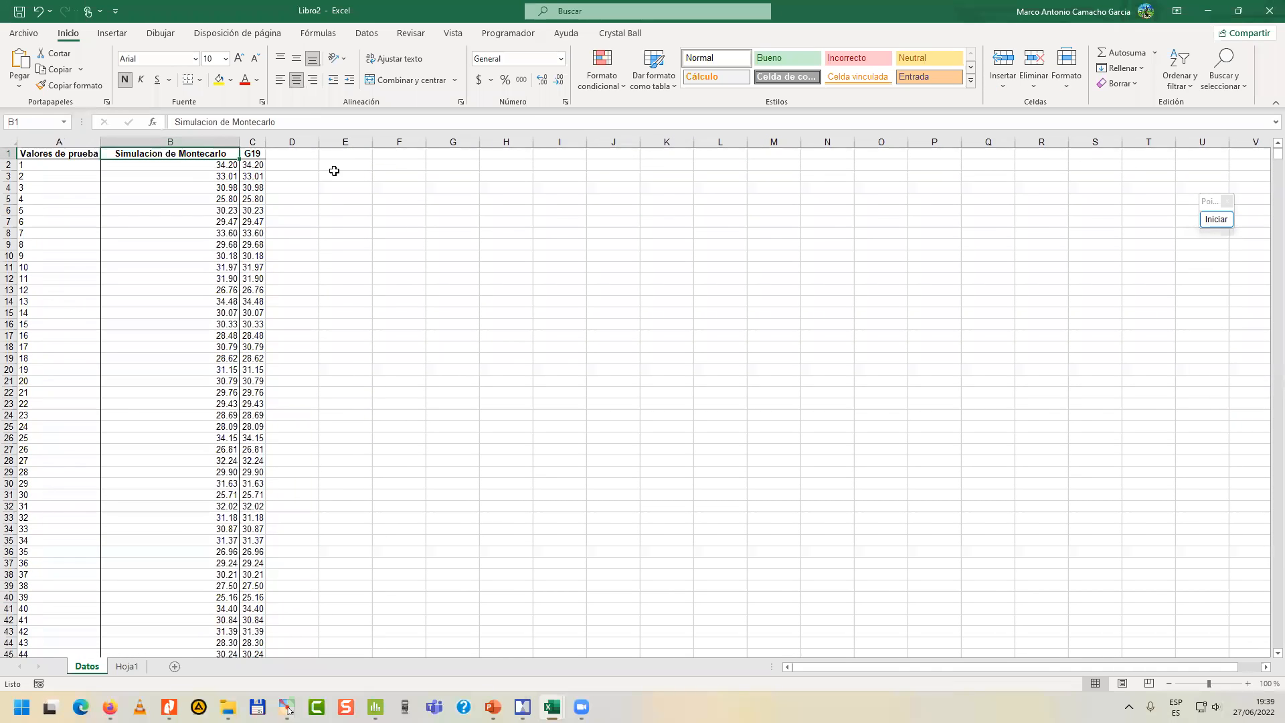
{"action": "key", "text": "shift+Page_Down"}
{"action": "key", "text": "shift+Page_Down"}
{"action": "key", "text": "shift+Page_Down"}
{"action": "key", "text": "shift+Page_Down"}
{"action": "key", "text": "shift+Page_Down"}
{"action": "key", "text": "shift+Page_Down"}
{"action": "key", "text": "shift+Page_Down"}
{"action": "key", "text": "shift+Page_Down"}
{"action": "key", "text": "shift+Page_Down"}
{"action": "key", "text": "shift+Page_Down"}
{"action": "key", "text": "shift+Page_Down"}
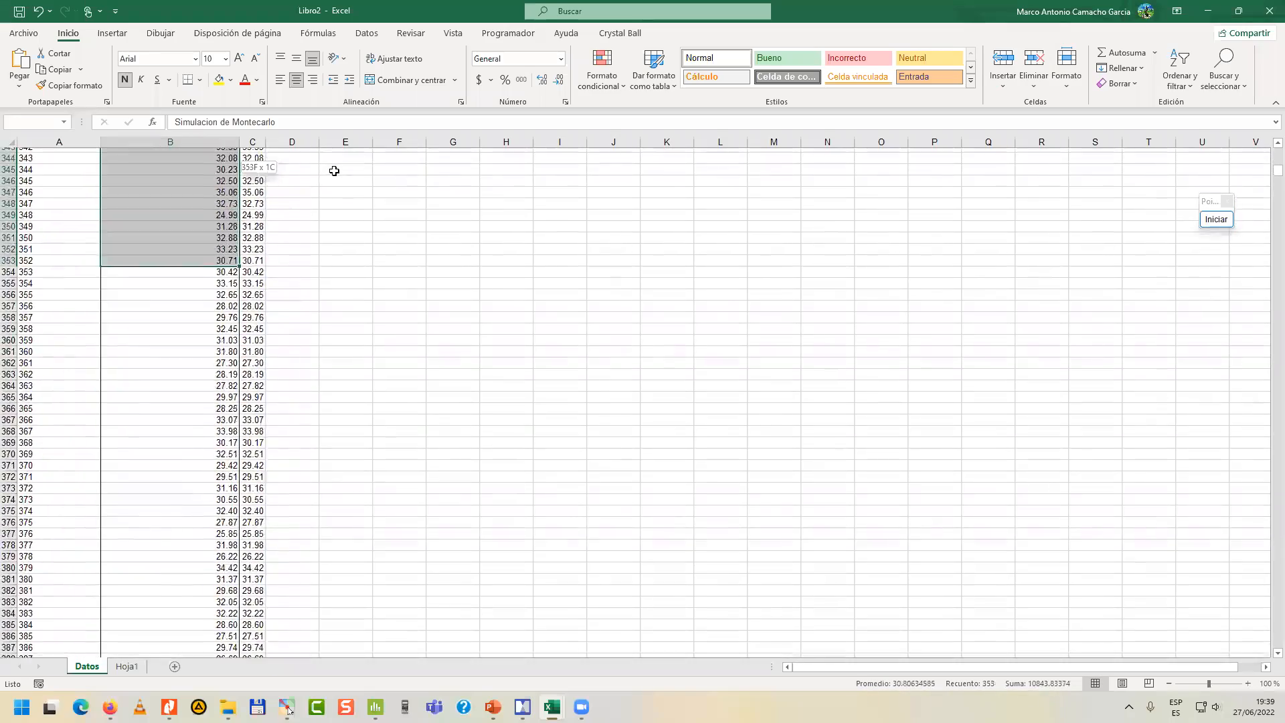
{"action": "key", "text": "shift+Page_Down"}
{"action": "key", "text": "shift+Page_Down"}
{"action": "key", "text": "shift+Page_Down"}
{"action": "key", "text": "shift+Page_Down"}
{"action": "key", "text": "shift+Page_Down"}
{"action": "key", "text": "shift+Page_Down"}
{"action": "key", "text": "shift+Page_Down"}
{"action": "key", "text": "shift+Page_Down"}
{"action": "key", "text": "shift+Page_Down"}
{"action": "key", "text": "shift+Page_Down"}
{"action": "key", "text": "shift+Page_Down"}
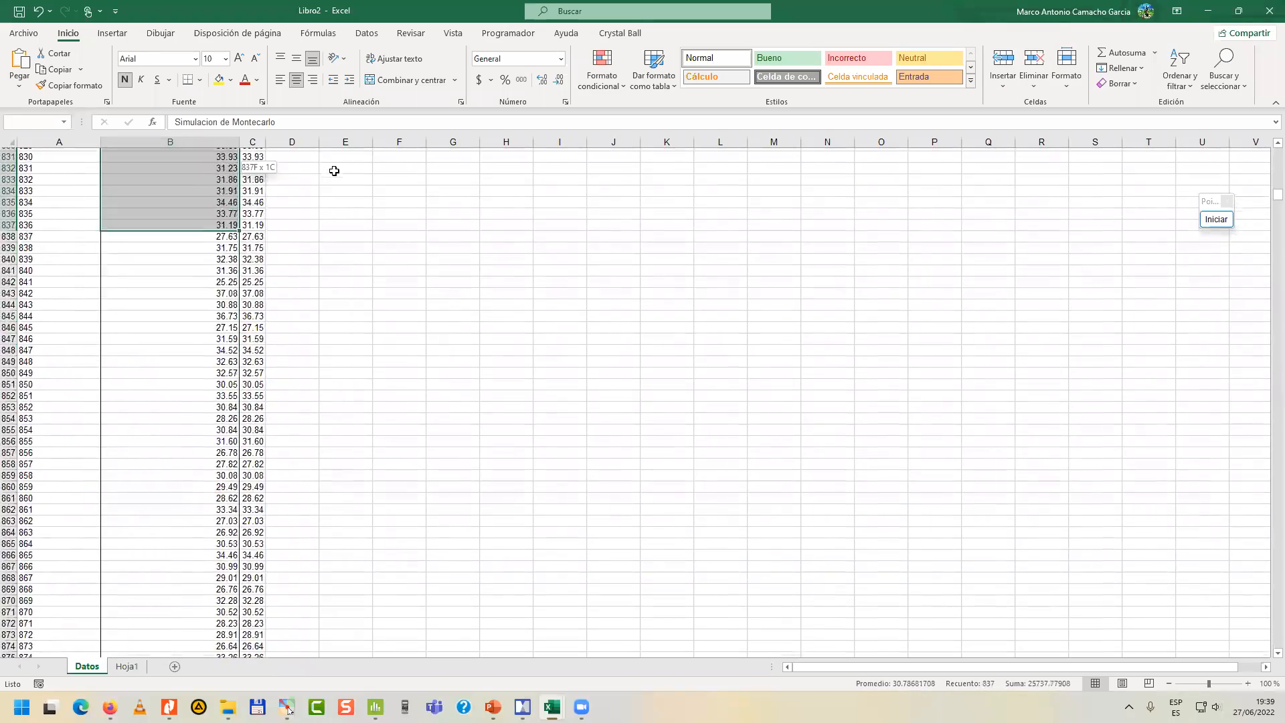
{"action": "key", "text": "shift+Page_Down"}
{"action": "key", "text": "shift+Page_Down"}
{"action": "key", "text": "shift+Page_Down"}
{"action": "key", "text": "shift+Page_Down"}
{"action": "key", "text": "shift+Page_Down"}
{"action": "key", "text": "shift+Page_Down"}
{"action": "key", "text": "shift+Page_Down"}
{"action": "key", "text": "shift+Page_Down"}
{"action": "key", "text": "shift+Page_Down"}
{"action": "key", "text": "shift+Page_Down"}
{"action": "key", "text": "shift+Page_Down"}
{"action": "key", "text": "shift+Page_Down"}
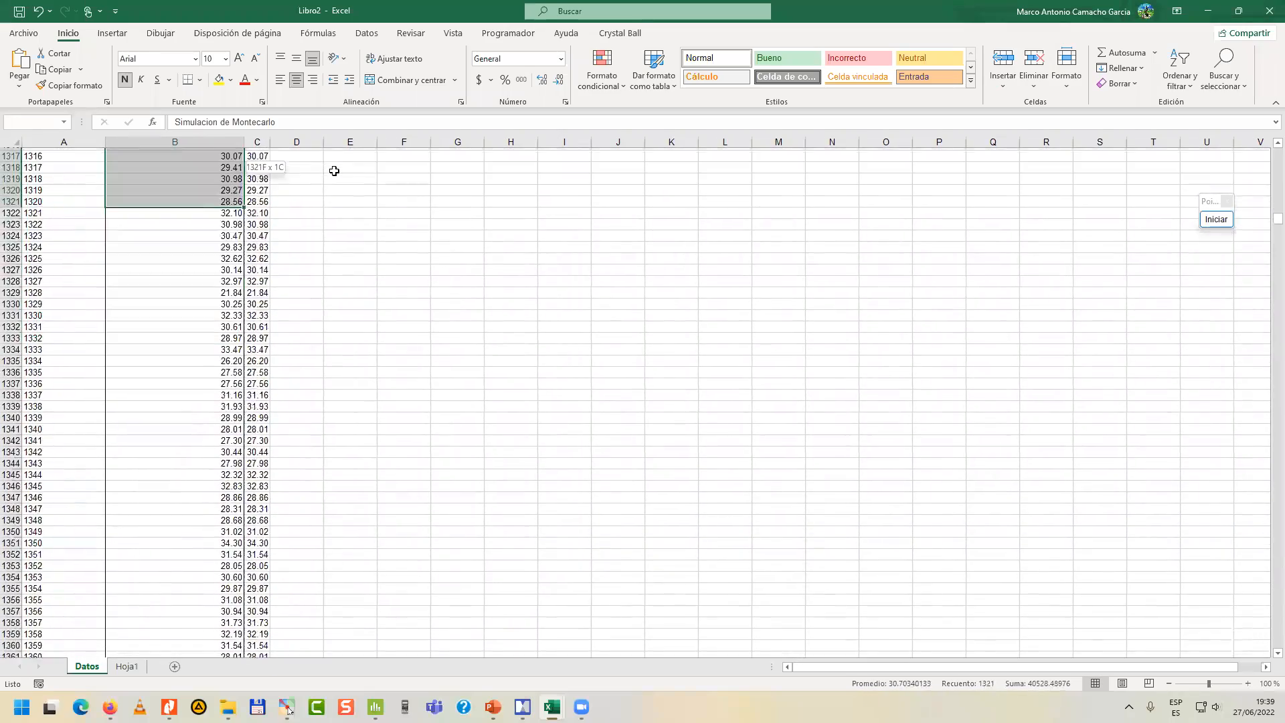
{"action": "key", "text": "shift+Page_Down"}
{"action": "key", "text": "shift+Page_Down"}
{"action": "key", "text": "shift+Page_Down"}
{"action": "key", "text": "shift+Page_Down"}
{"action": "key", "text": "shift+Page_Down"}
{"action": "key", "text": "End"}
{"action": "key", "text": "shift+Down"}
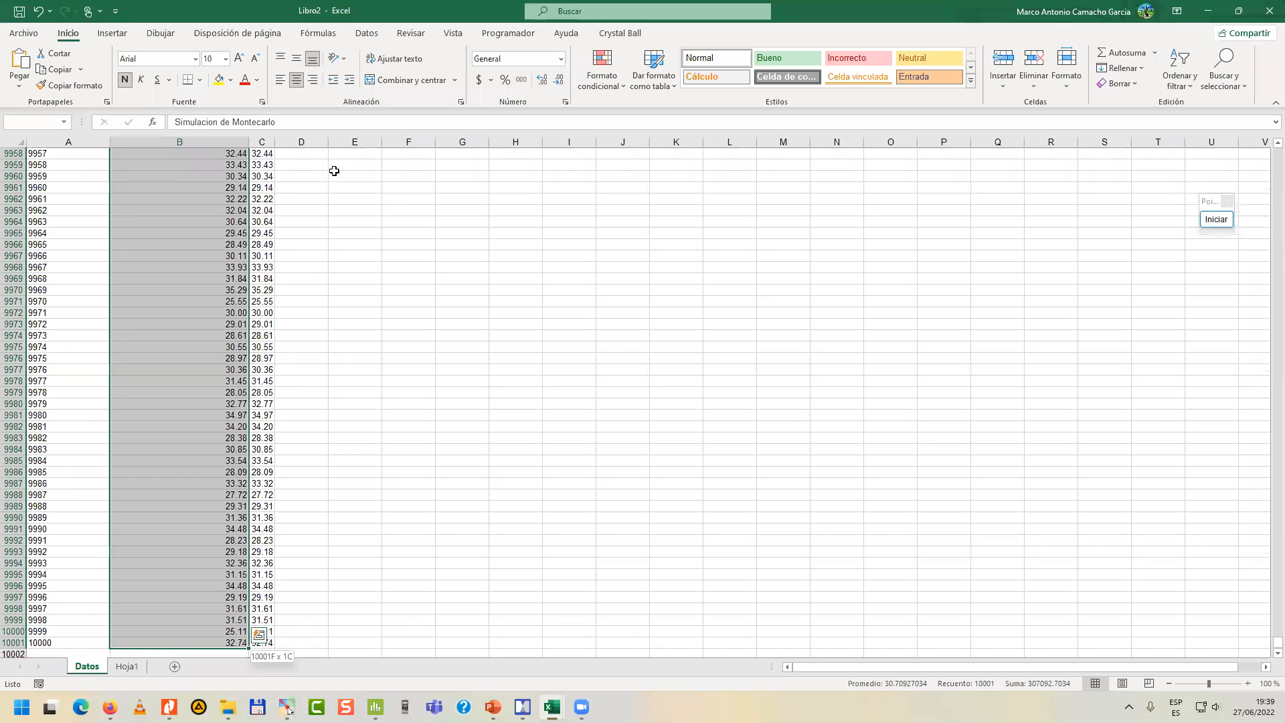
{"action": "key", "text": "ctrl+c"}
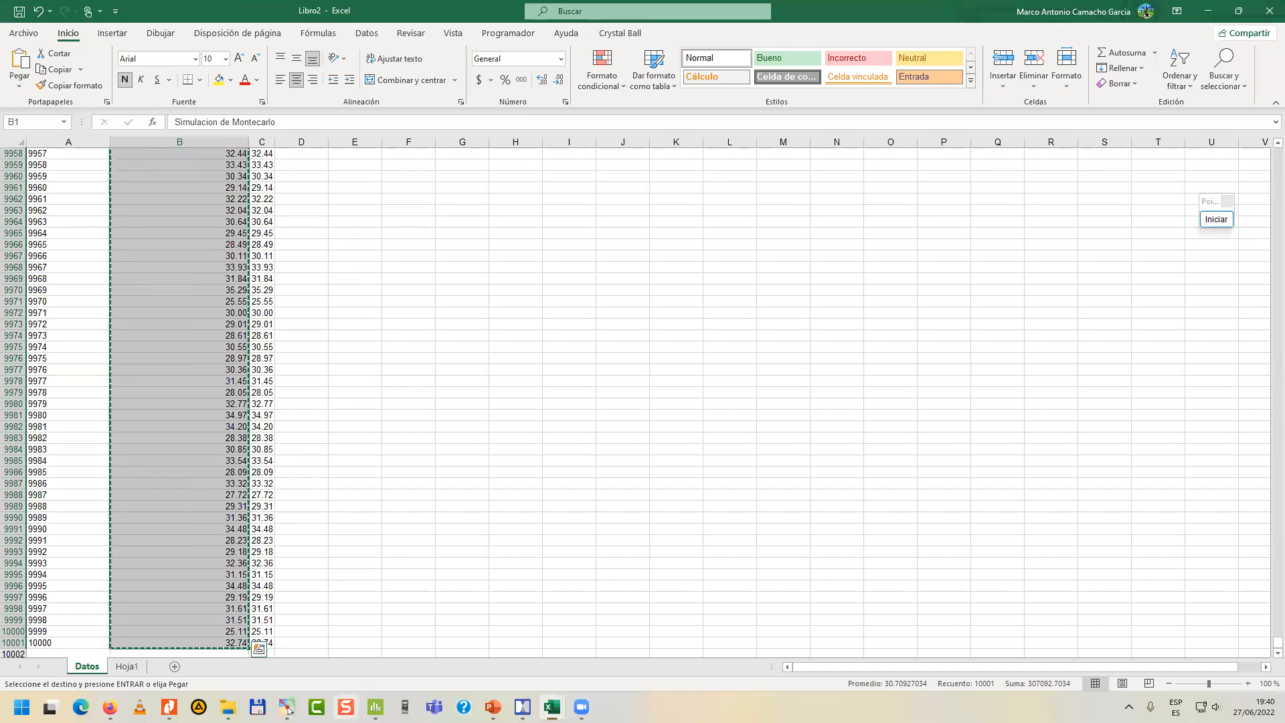
Switch to Minitab, maximize it in worksheet-only view, and paste the copied Simulacion de Montecarlo data with its header into column C1.
{"action": "left_click", "coordinate": [376, 706]}
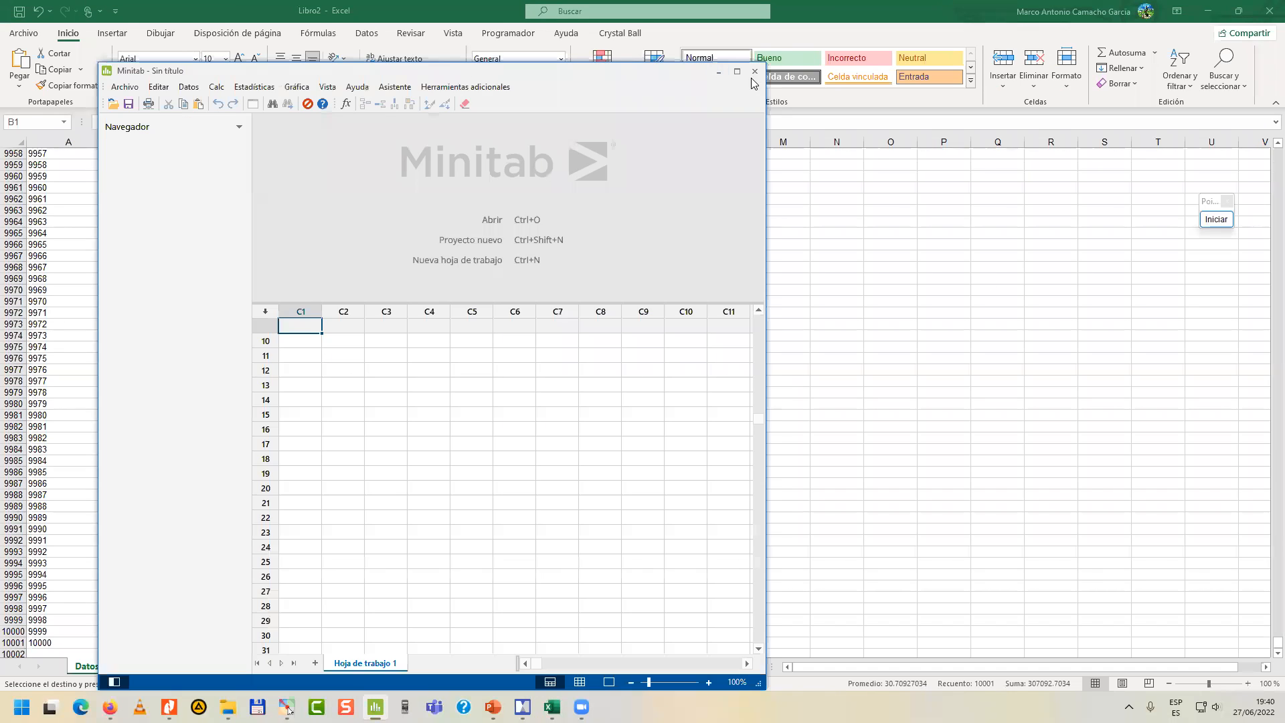
{"action": "left_click", "coordinate": [737, 71]}
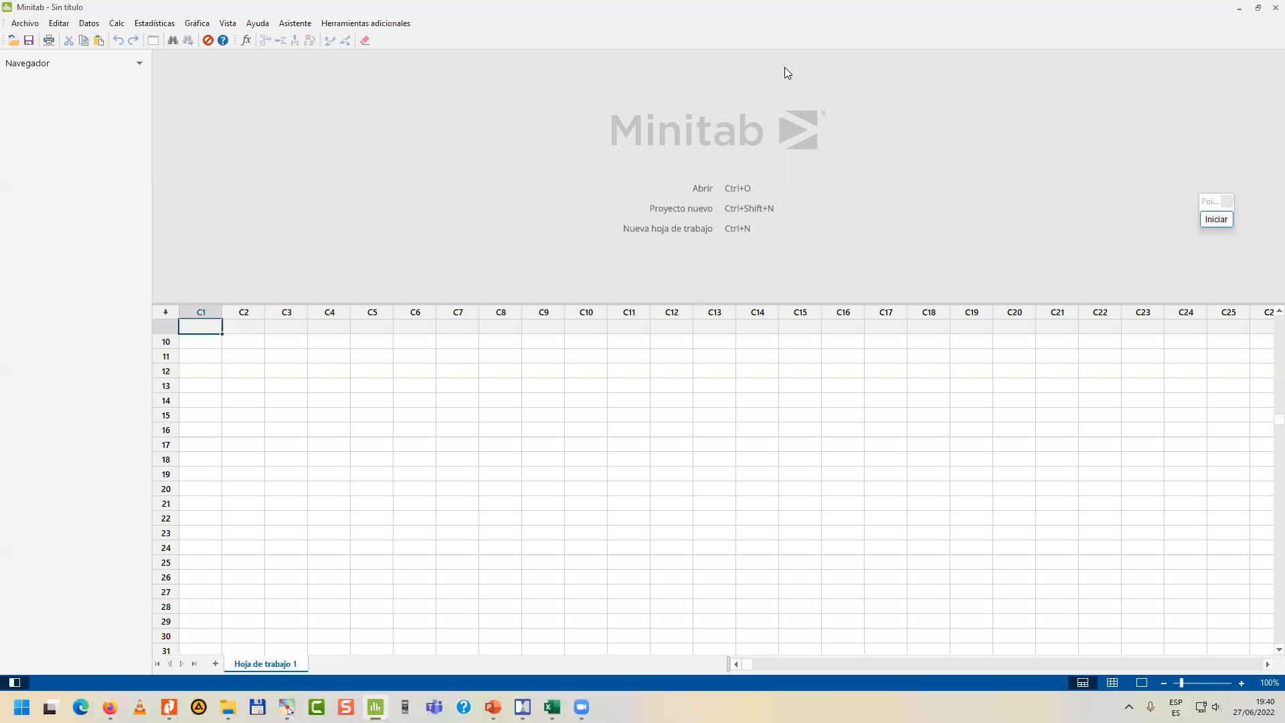
{"action": "left_click", "coordinate": [1112, 683]}
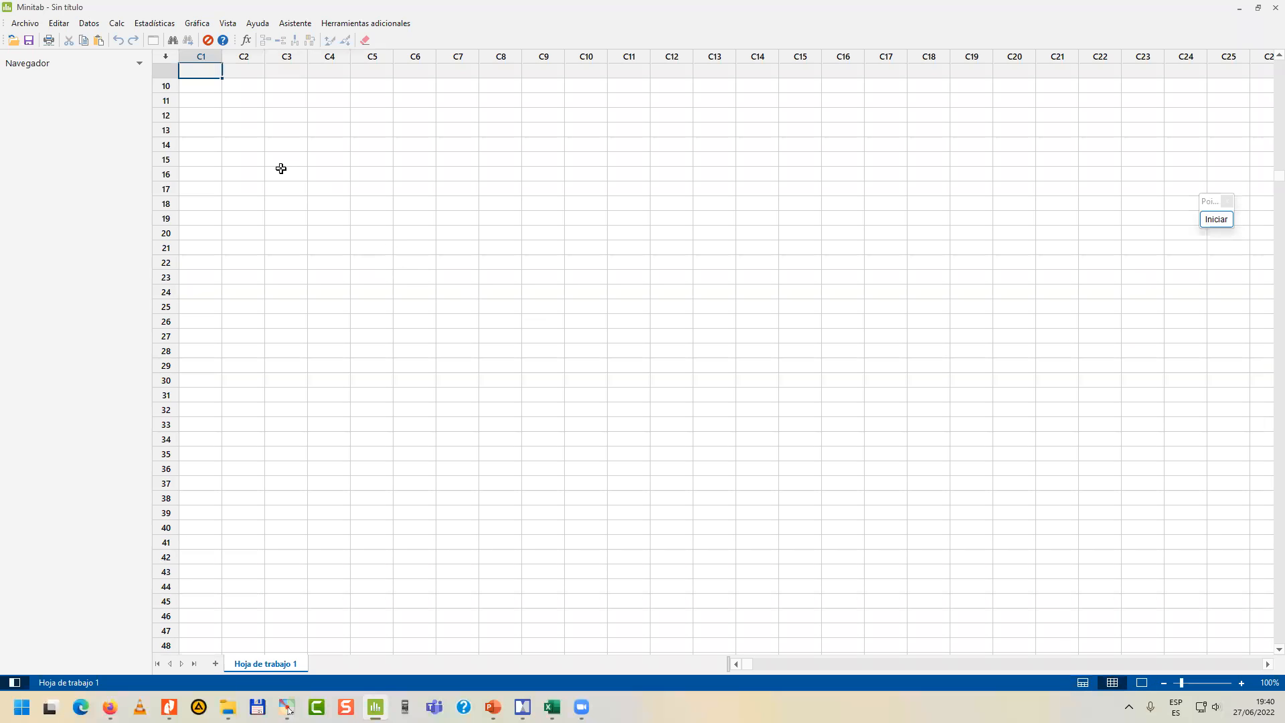
{"action": "left_click", "coordinate": [412, 172]}
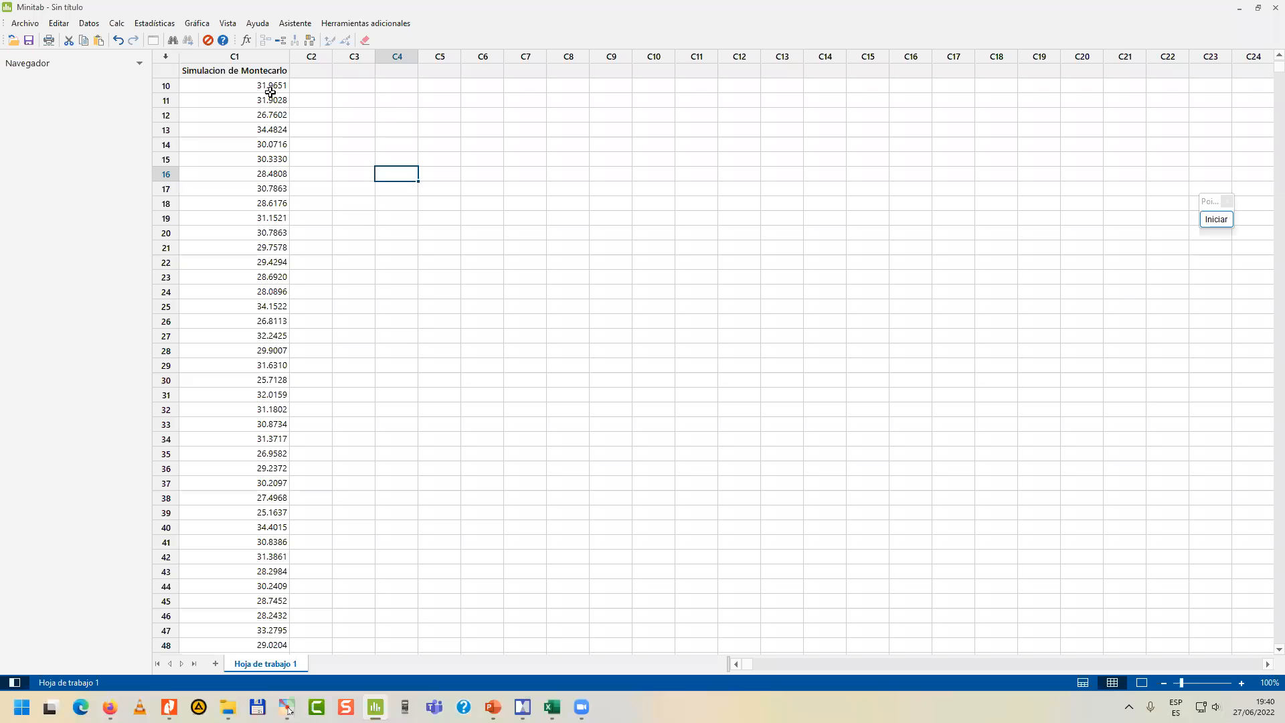
{"action": "scroll", "coordinate": [318, 186], "scroll_direction": "up", "scroll_amount": 3}
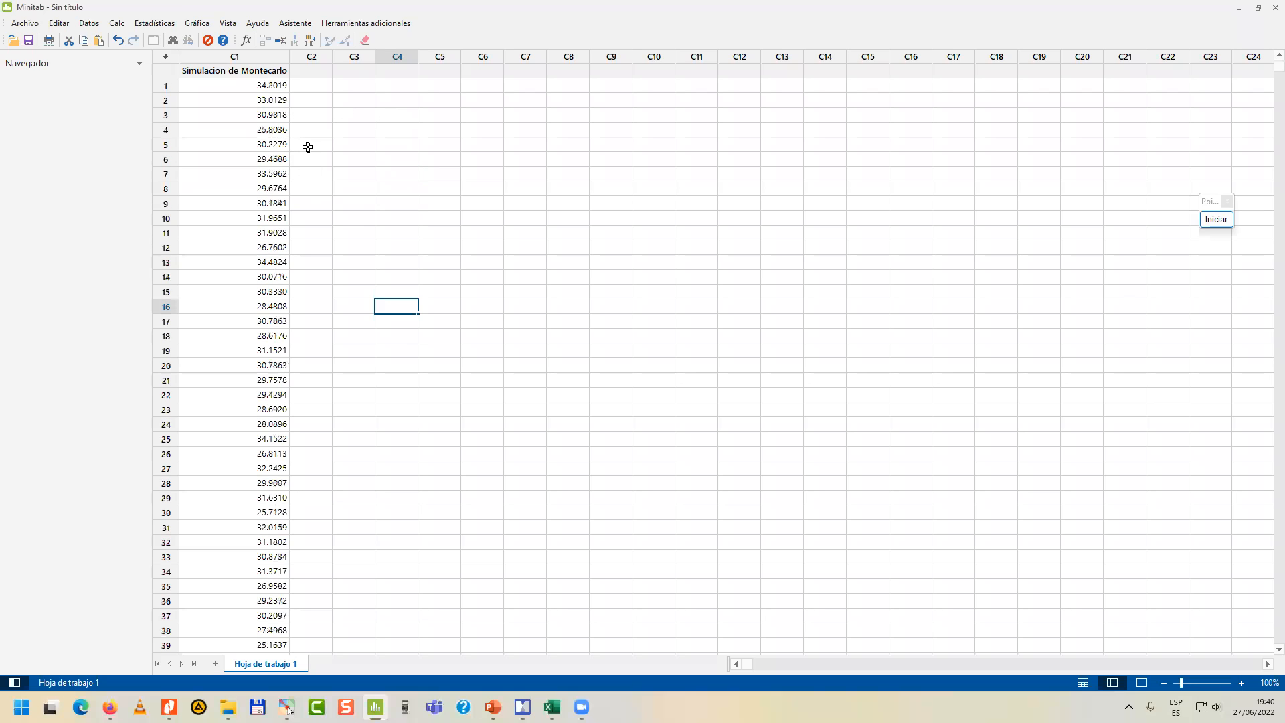
Switch to the CASO 1 workbook in Excel and copy the stem length column with its header, range C4:C23.
{"action": "mouse_move", "coordinate": [552, 708]}
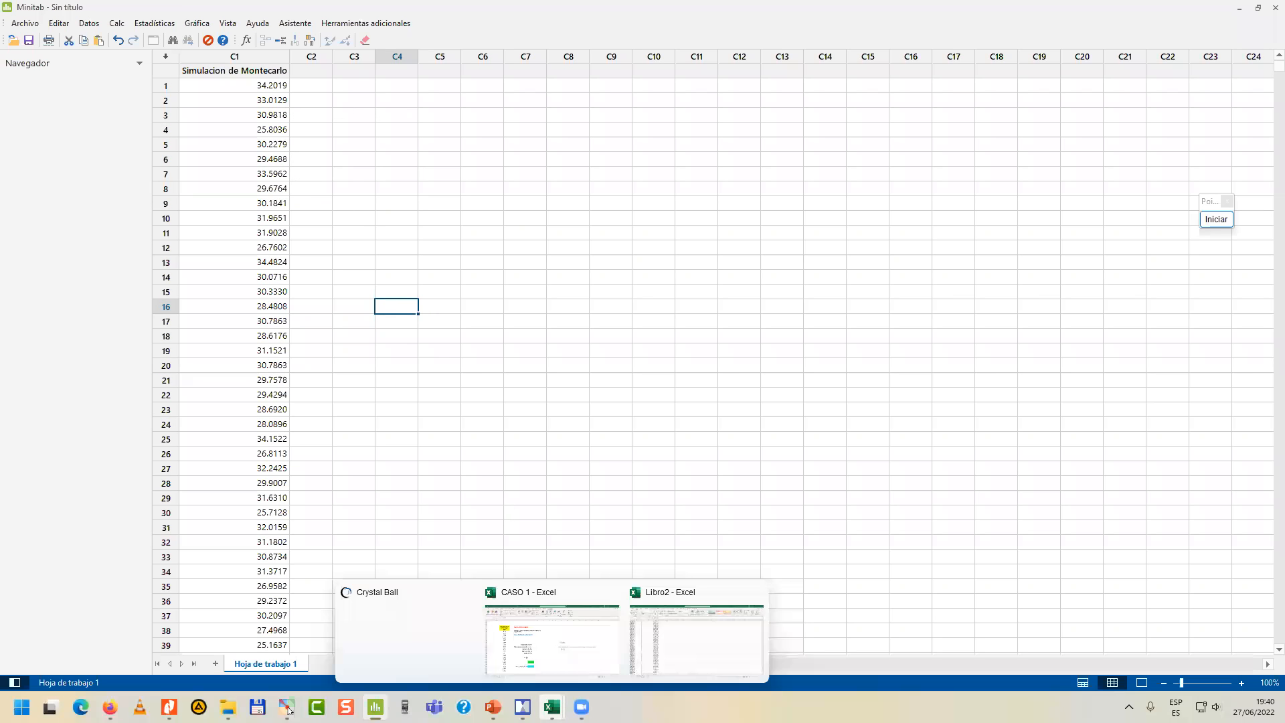
{"action": "left_click", "coordinate": [553, 644]}
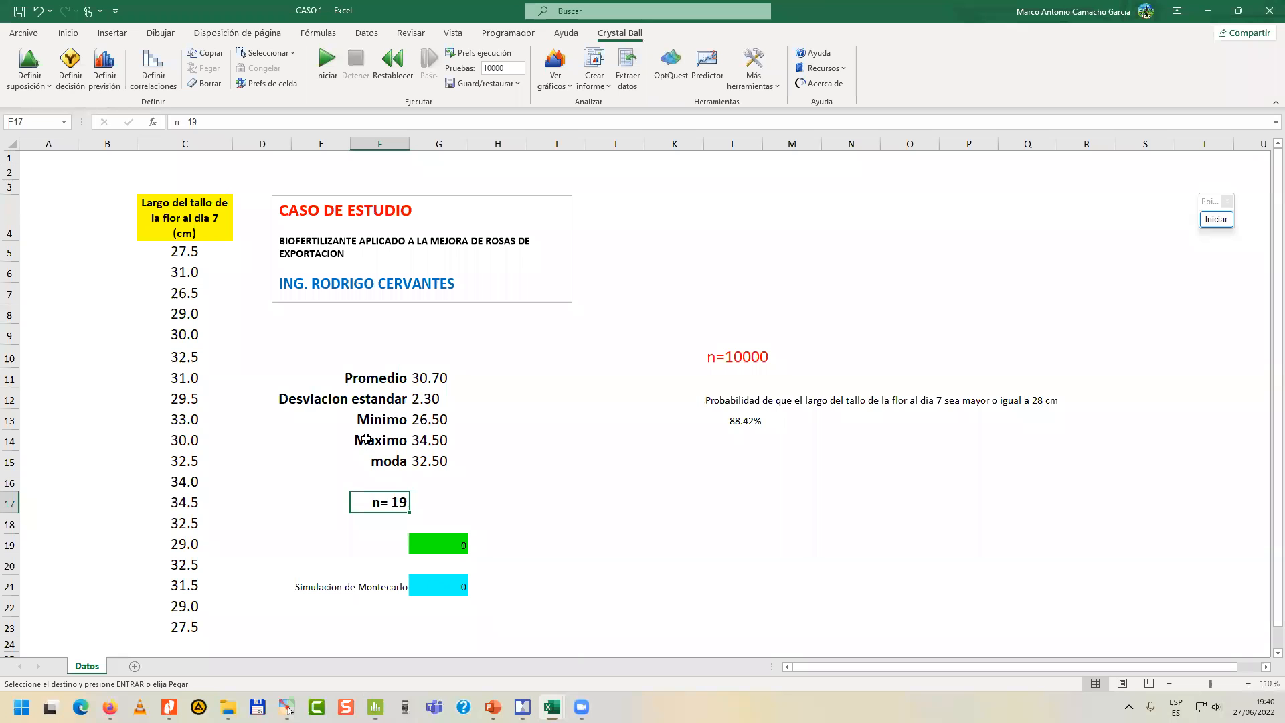
{"action": "left_click", "coordinate": [197, 251]}
{"action": "left_click_drag", "start_coordinate": [198, 231], "coordinate": [205, 625]}
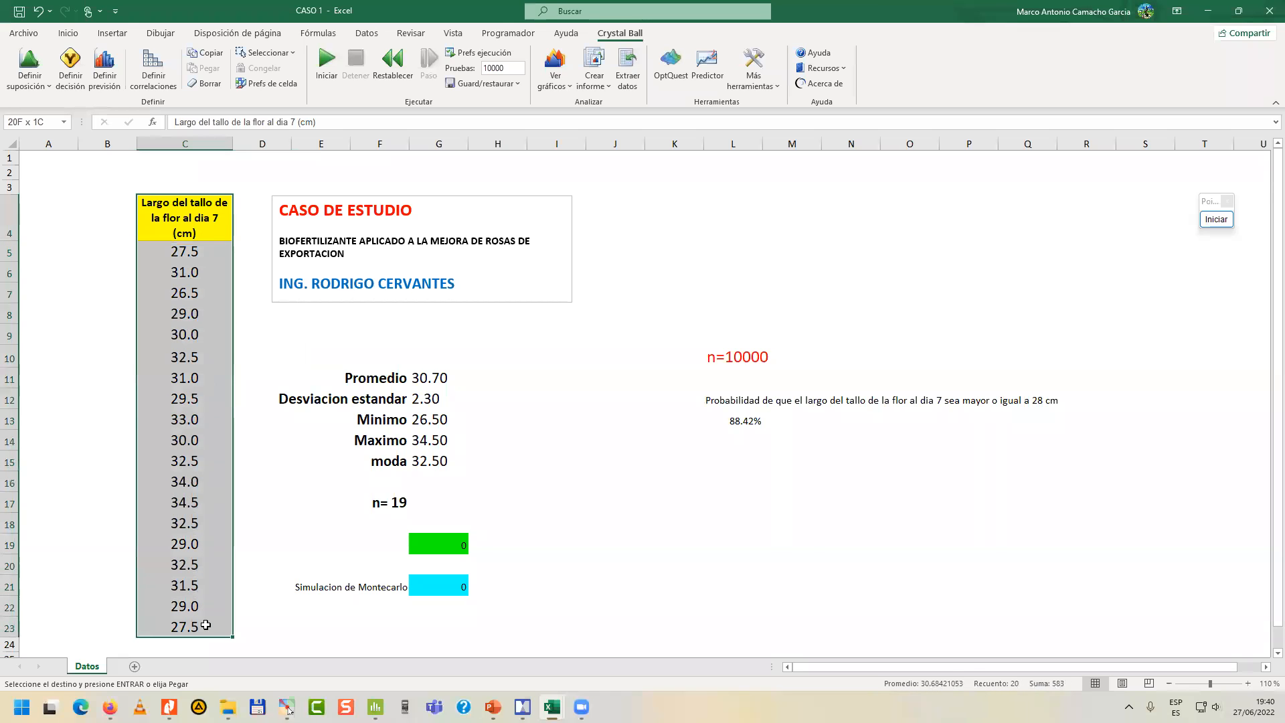
{"action": "key", "text": "ctrl+c"}
Switch back to Minitab and paste the copied stem length data with its header into column C2.
{"action": "mouse_move", "coordinate": [582, 708]}
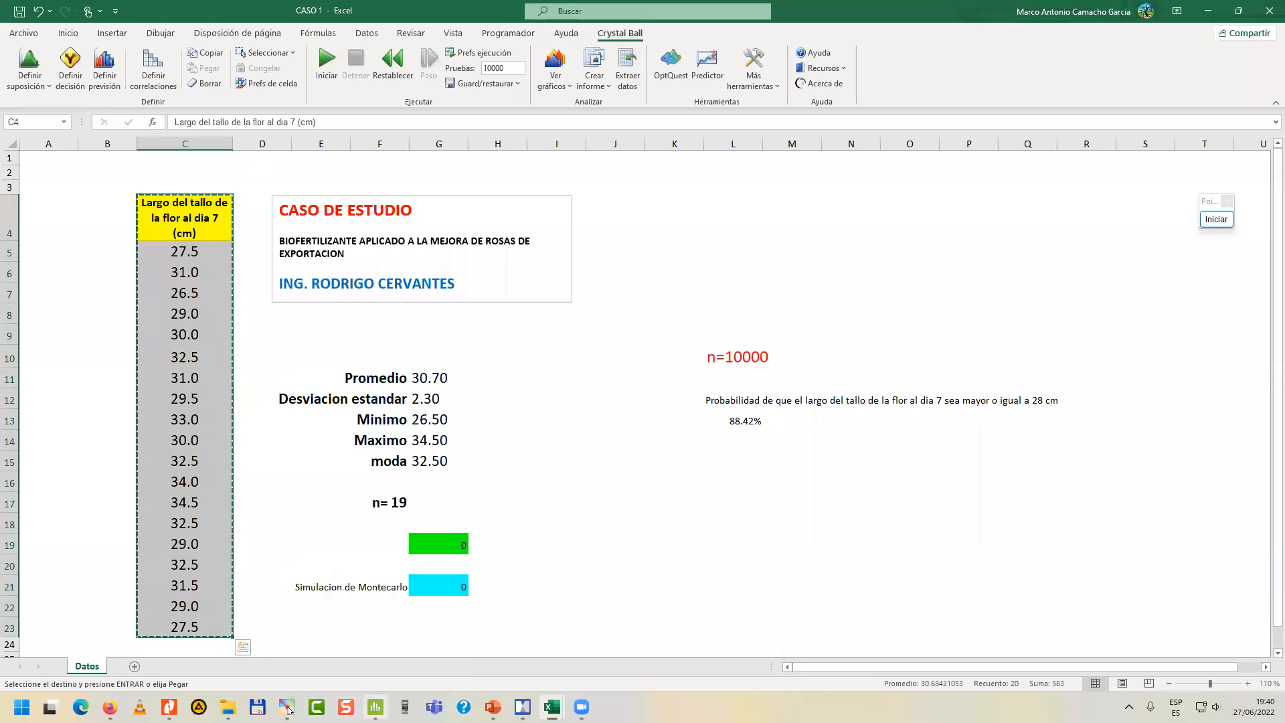
{"action": "left_click", "coordinate": [375, 707]}
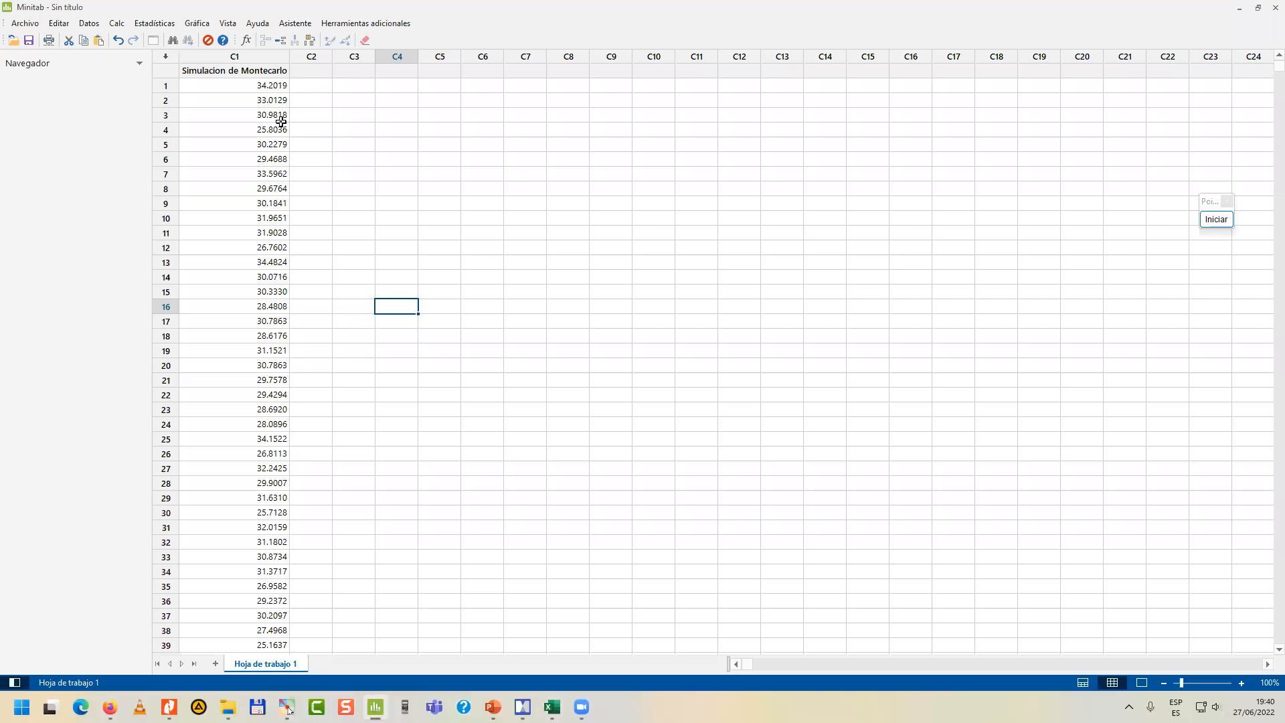
{"action": "left_click", "coordinate": [307, 71]}
{"action": "key", "text": "ctrl+v"}
{"action": "left_click", "coordinate": [368, 147]}
Rename the header of column C2 as DATOS REALES.
{"action": "left_click", "coordinate": [333, 77]}
{"action": "left_click", "coordinate": [331, 75]}
{"action": "left_click_drag", "start_coordinate": [295, 71], "coordinate": [529, 106]}
{"action": "key", "text": "BackSpace"}
{"action": "key", "text": "BackSpace"}
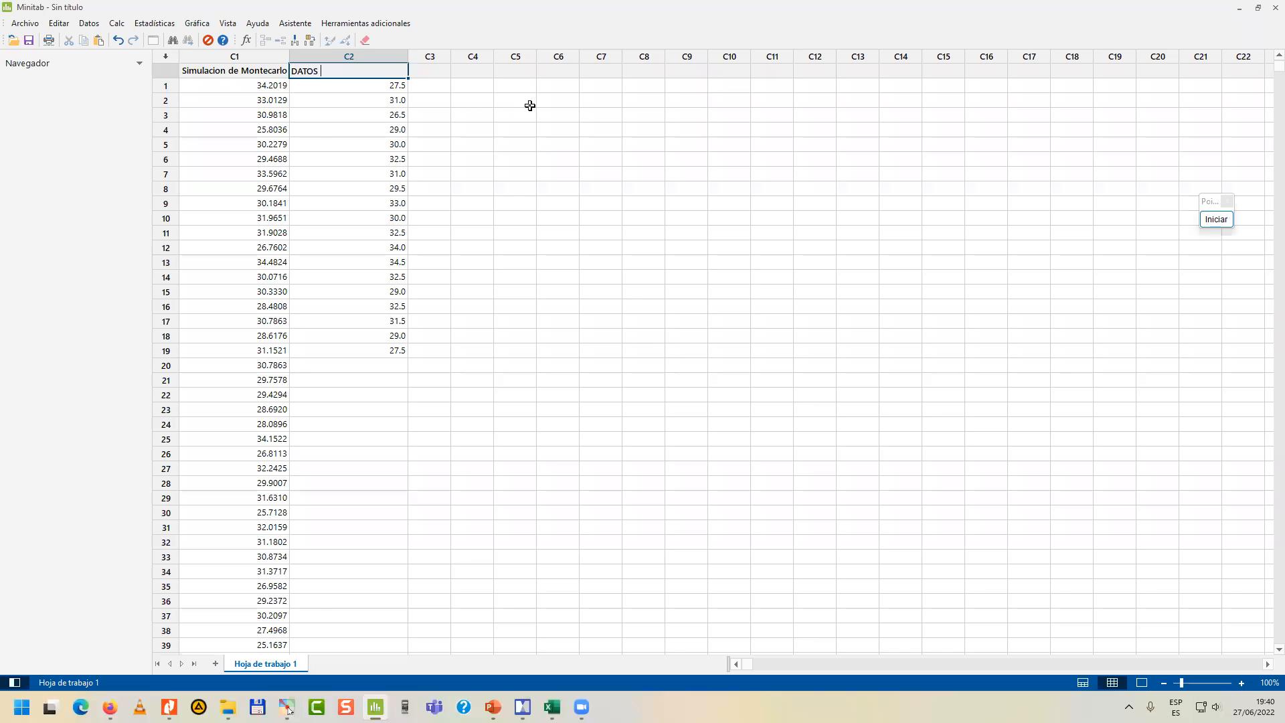
{"action": "key", "text": "Return"}
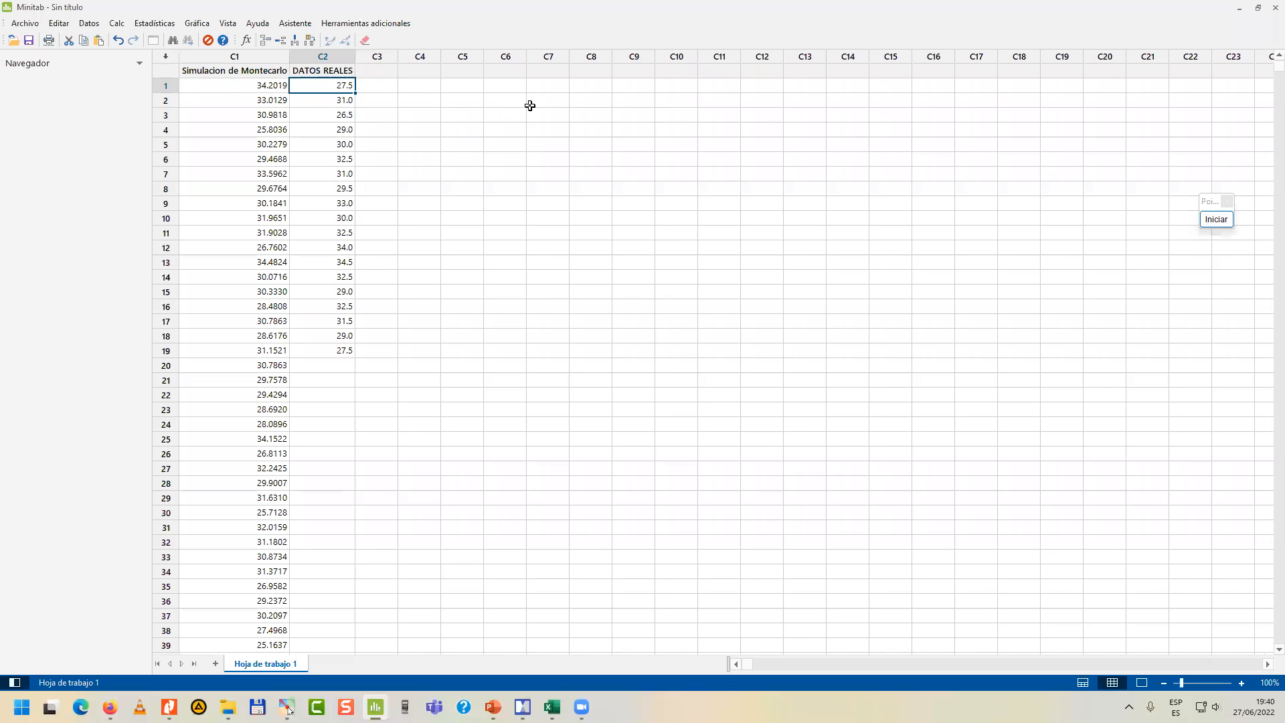
Create a simple single-Y individual value plot of DATOS REALES and show only the output view.
{"action": "left_click", "coordinate": [195, 26]}
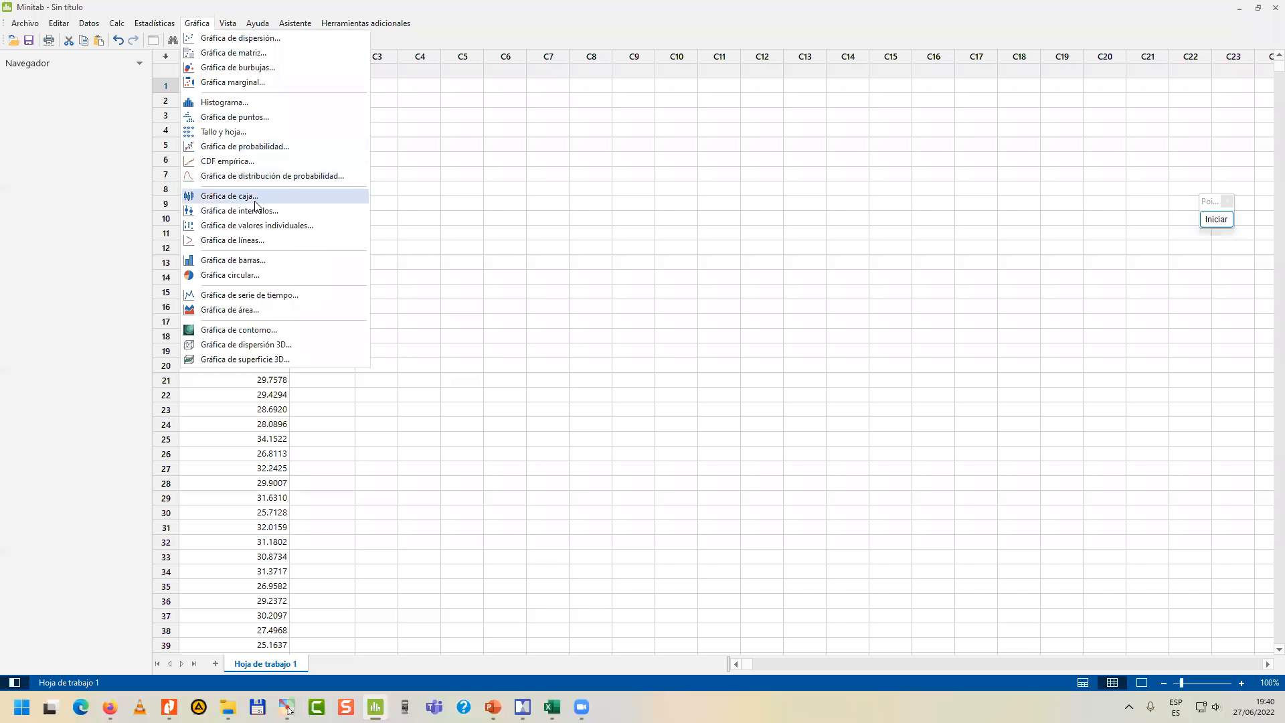
{"action": "left_click", "coordinate": [265, 226]}
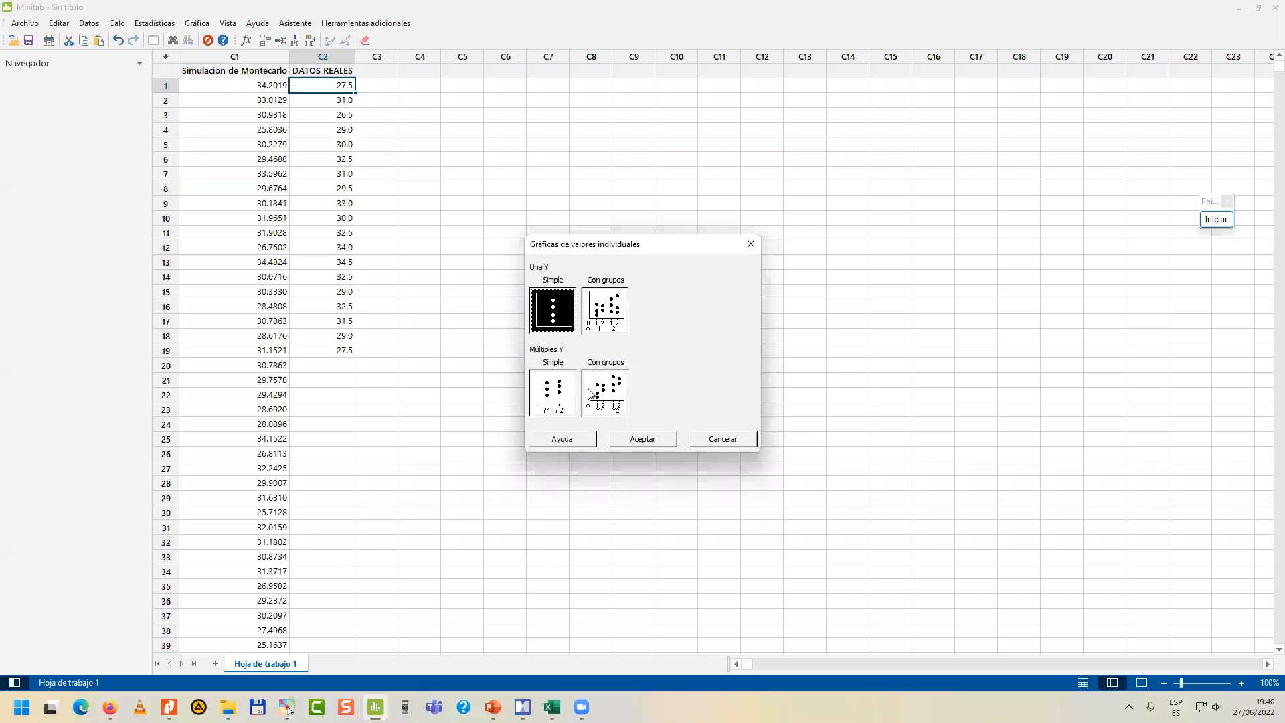
{"action": "left_click", "coordinate": [649, 441]}
{"action": "double_click", "coordinate": [524, 272]}
{"action": "left_click", "coordinate": [704, 443]}
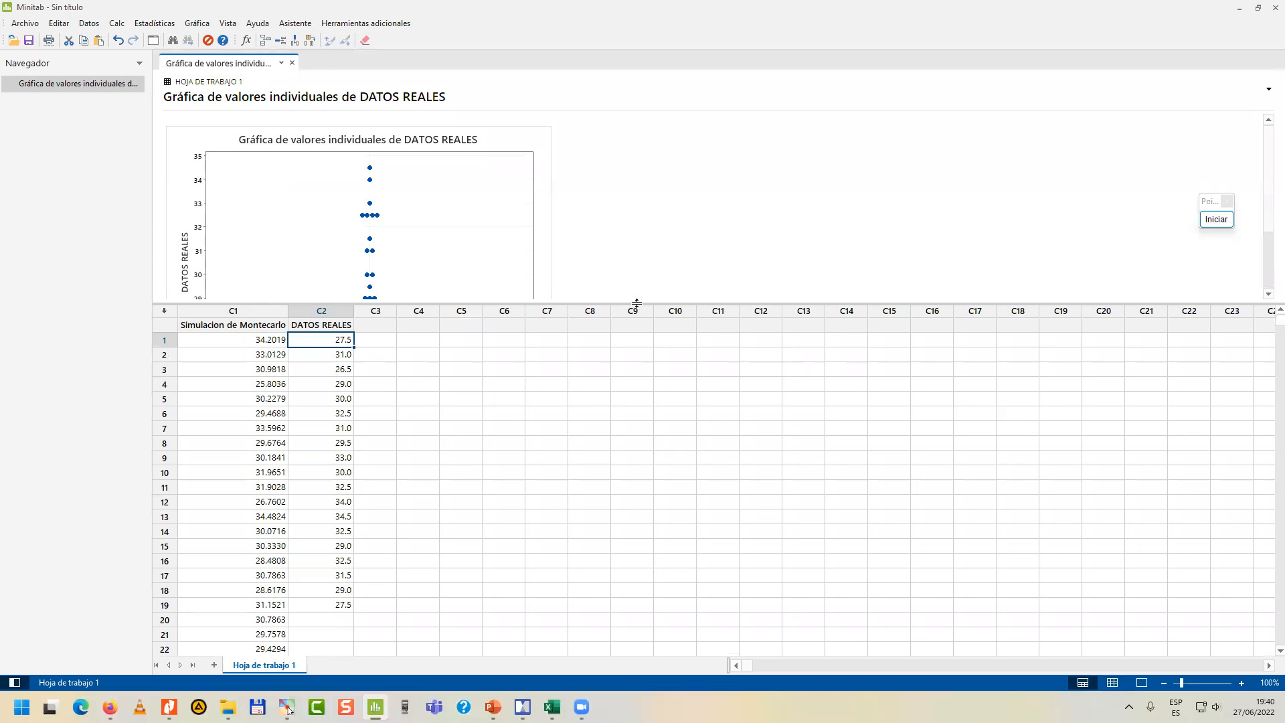
{"action": "left_click", "coordinate": [1142, 682]}
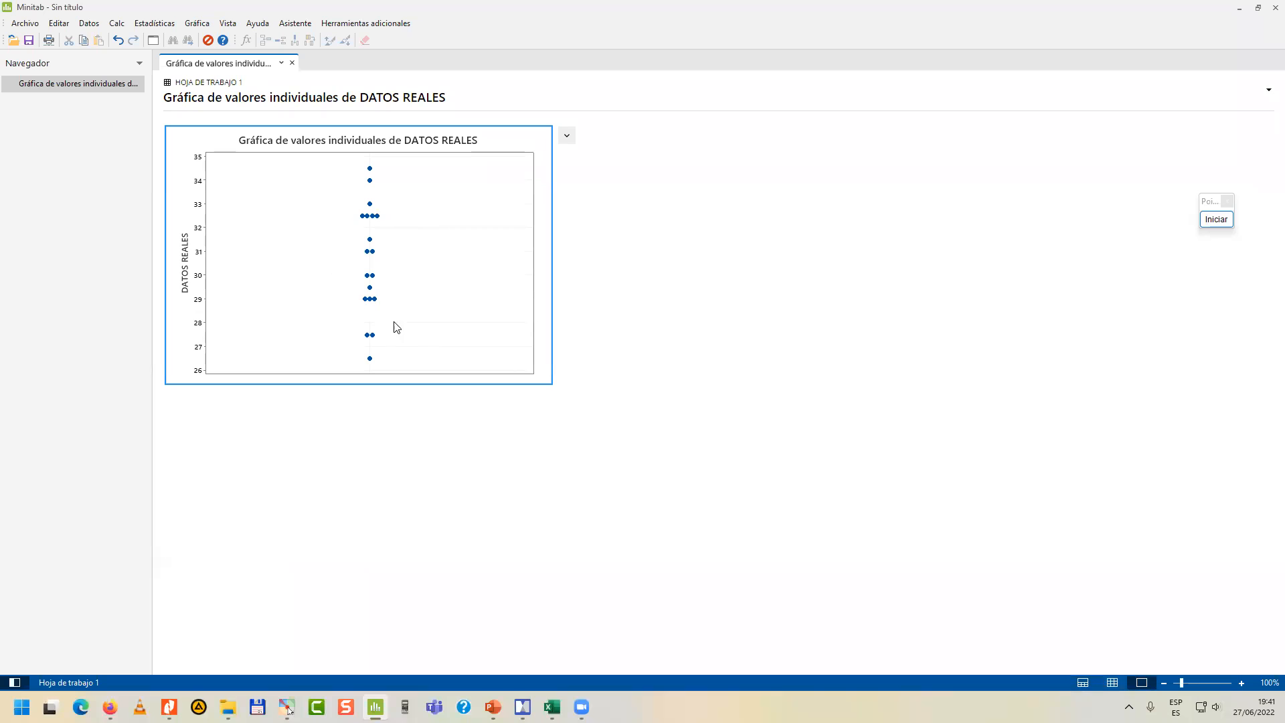
Open the DATOS REALES plot for editing, mark the gaps between its points with on-screen rectangles, and erase the marks.
{"action": "double_click", "coordinate": [397, 255]}
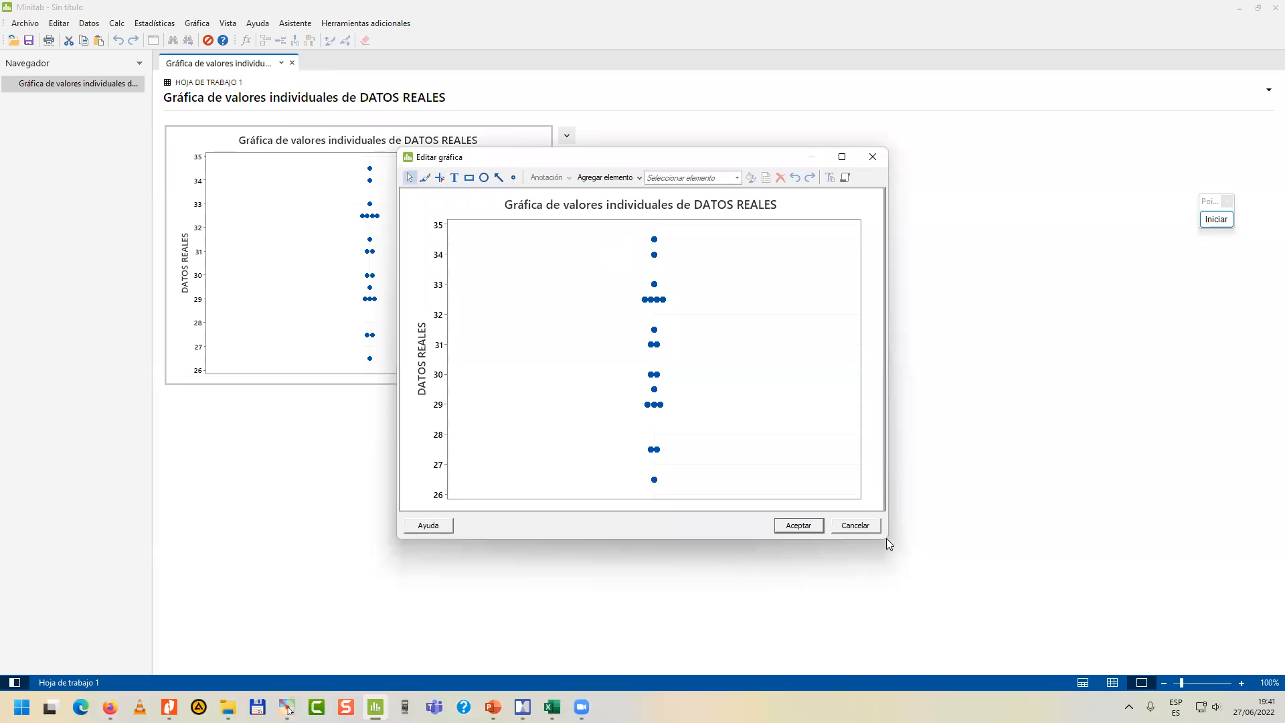
{"action": "left_click", "coordinate": [1216, 219]}
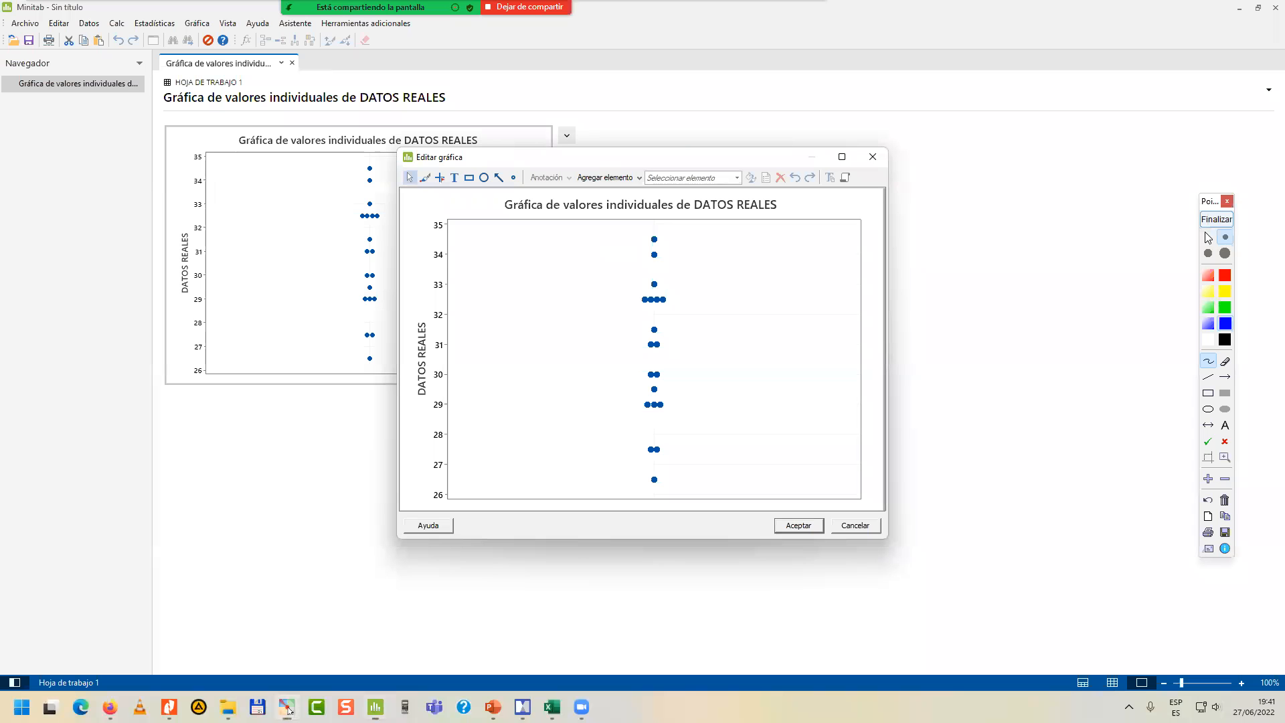
{"action": "left_click", "coordinate": [1208, 393]}
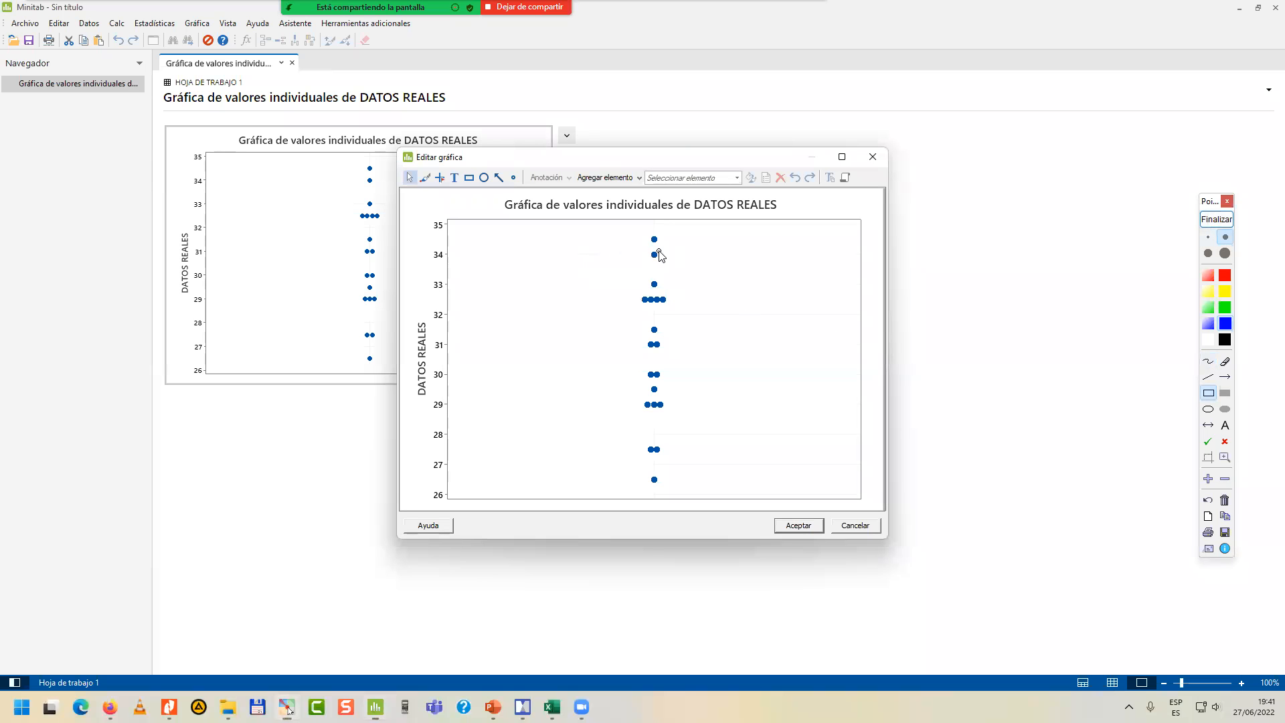
{"action": "left_click_drag", "start_coordinate": [649, 243], "coordinate": [661, 471]}
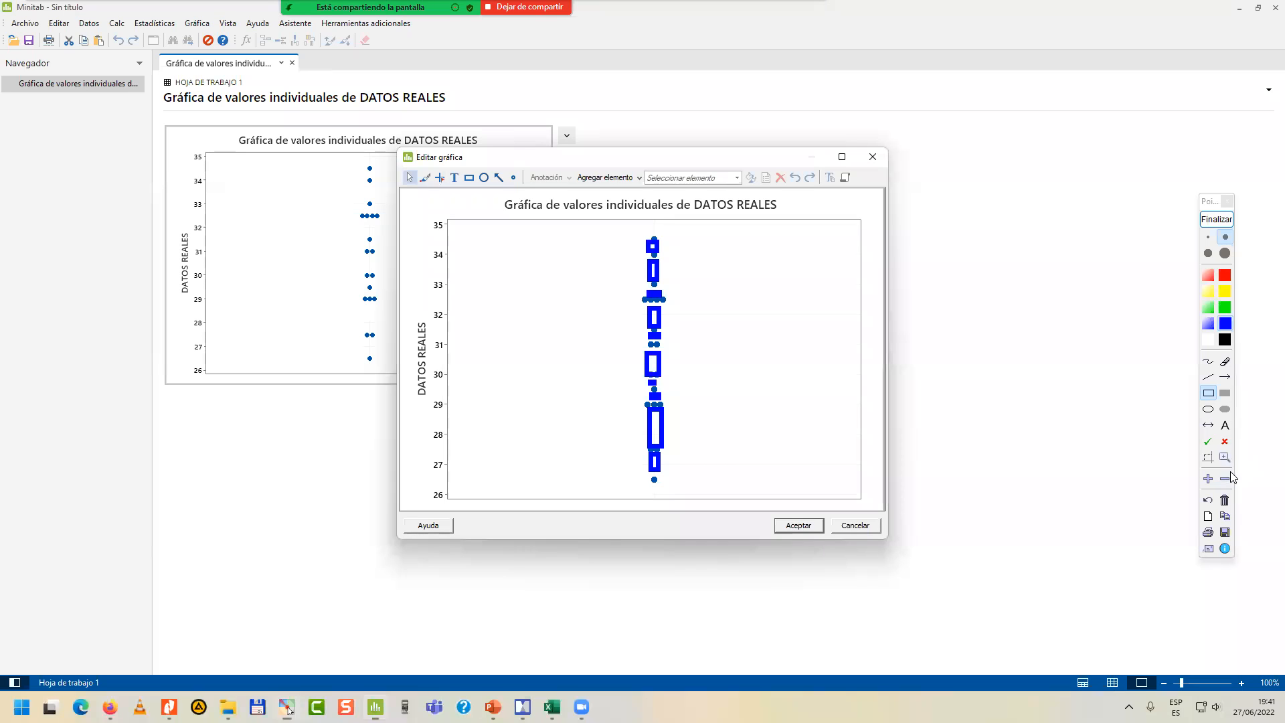
{"action": "left_click", "coordinate": [1225, 500]}
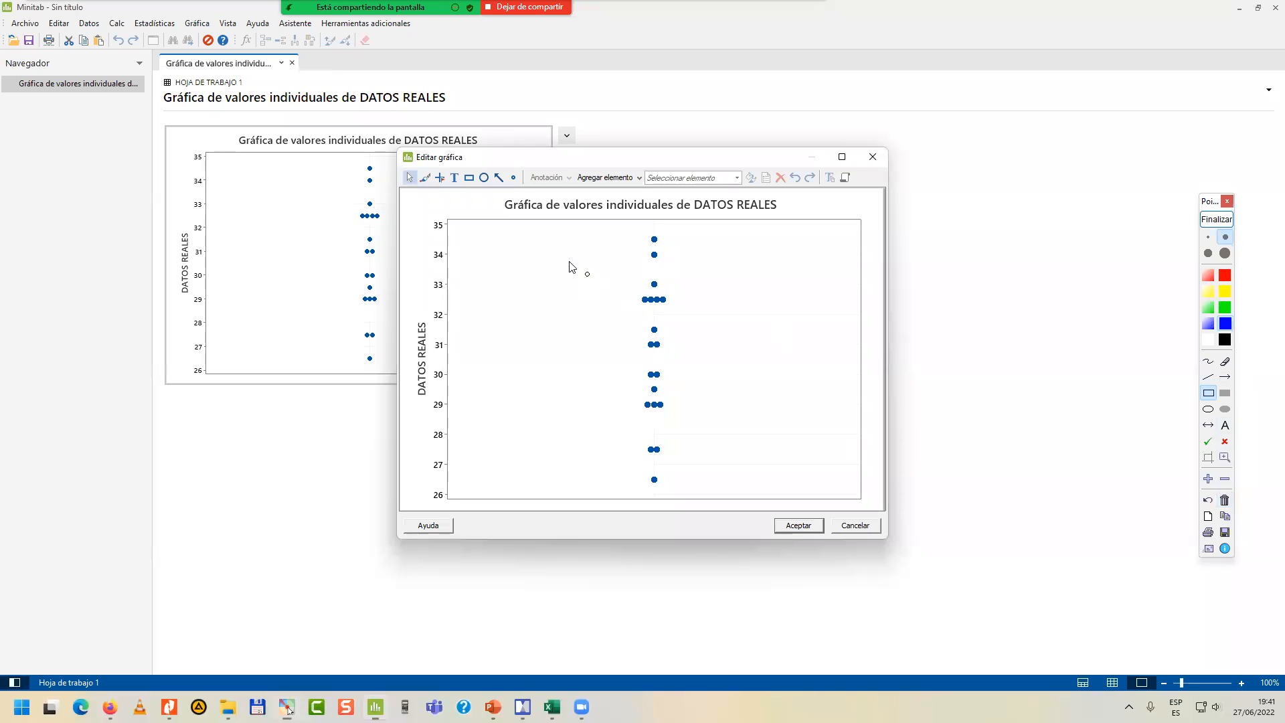
Mark the highest and lowest DATOS REALES points with red on-screen arrows, end the annotation and close the graph editor.
{"action": "left_click_drag", "start_coordinate": [569, 234], "coordinate": [654, 236]}
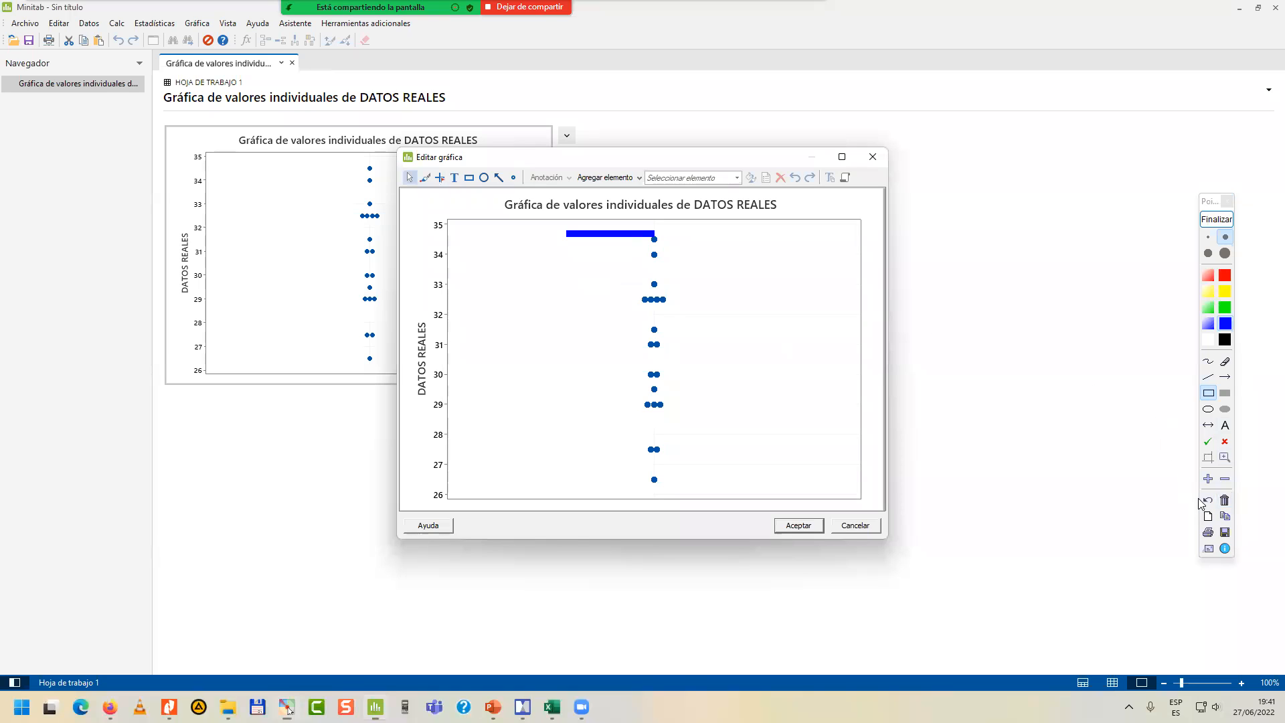
{"action": "left_click", "coordinate": [1224, 376]}
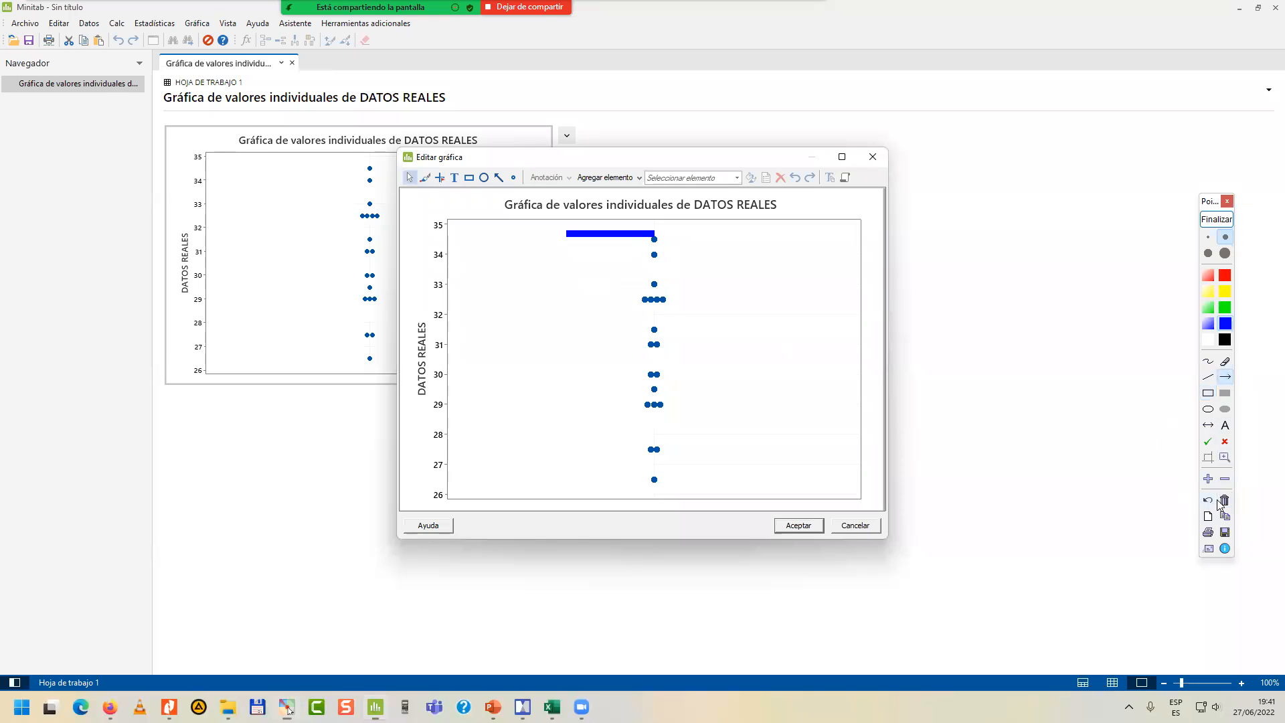
{"action": "left_click", "coordinate": [1222, 501]}
{"action": "left_click", "coordinate": [1208, 275]}
{"action": "left_click_drag", "start_coordinate": [725, 235], "coordinate": [661, 240]}
{"action": "left_click_drag", "start_coordinate": [606, 474], "coordinate": [643, 481]}
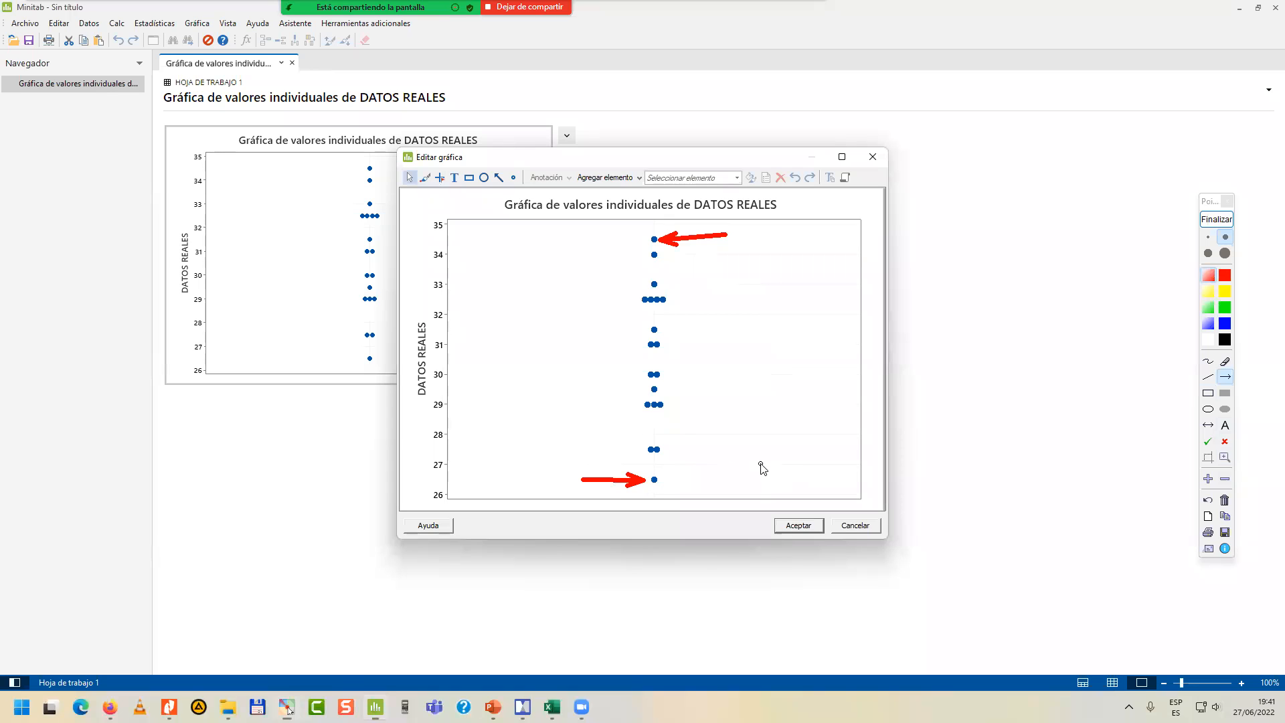
{"action": "left_click", "coordinate": [1216, 219]}
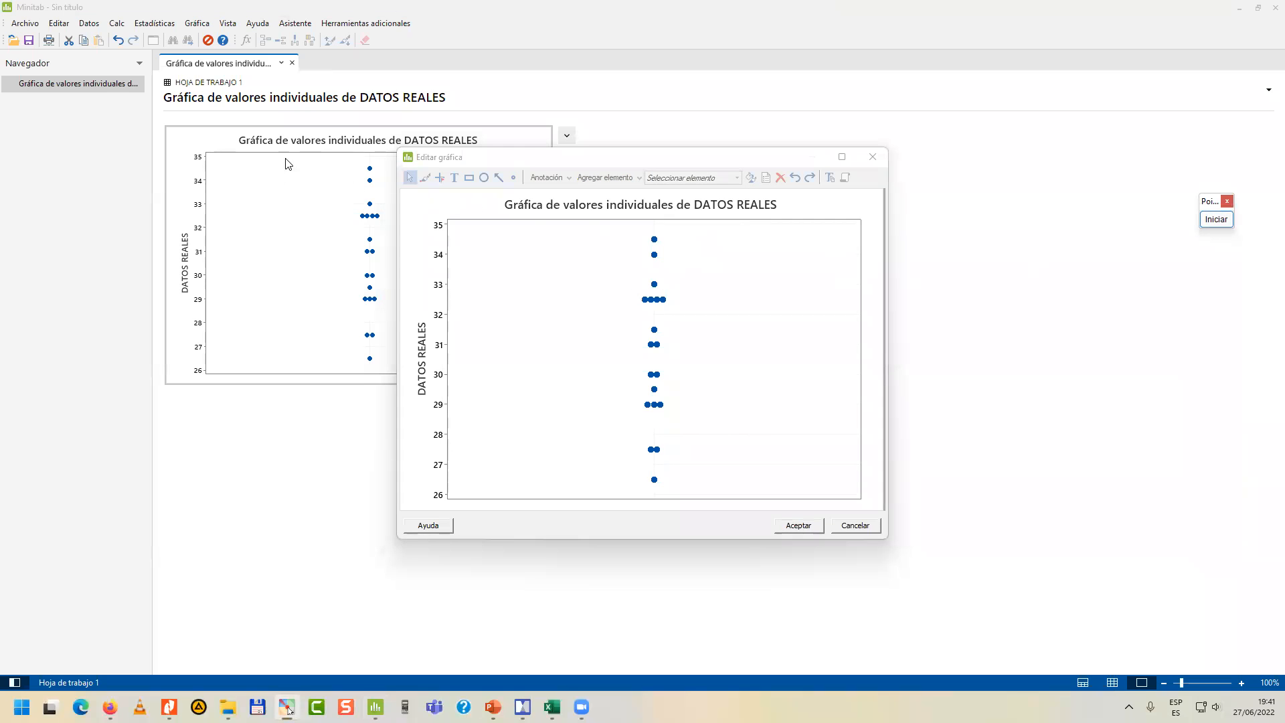
{"action": "left_click", "coordinate": [798, 526]}
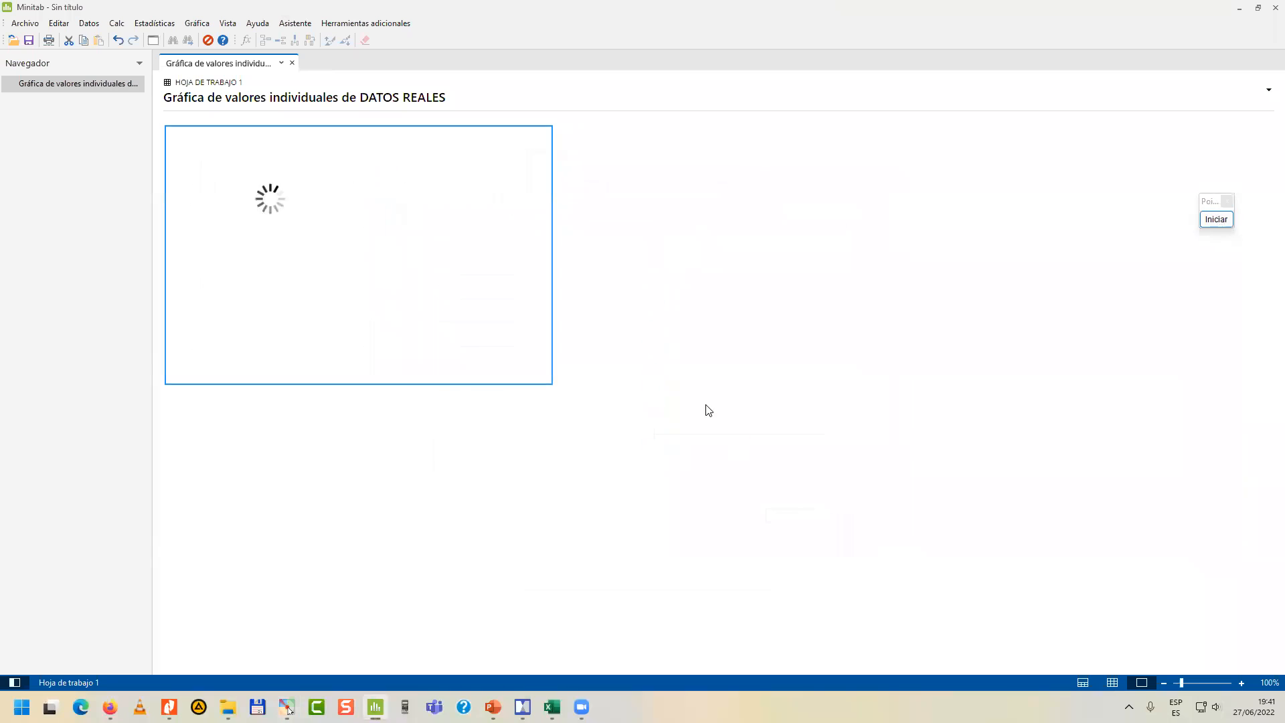
Create a simple single-Y individual value plot of Simulacion de Montecarlo.
{"action": "left_click", "coordinate": [202, 25]}
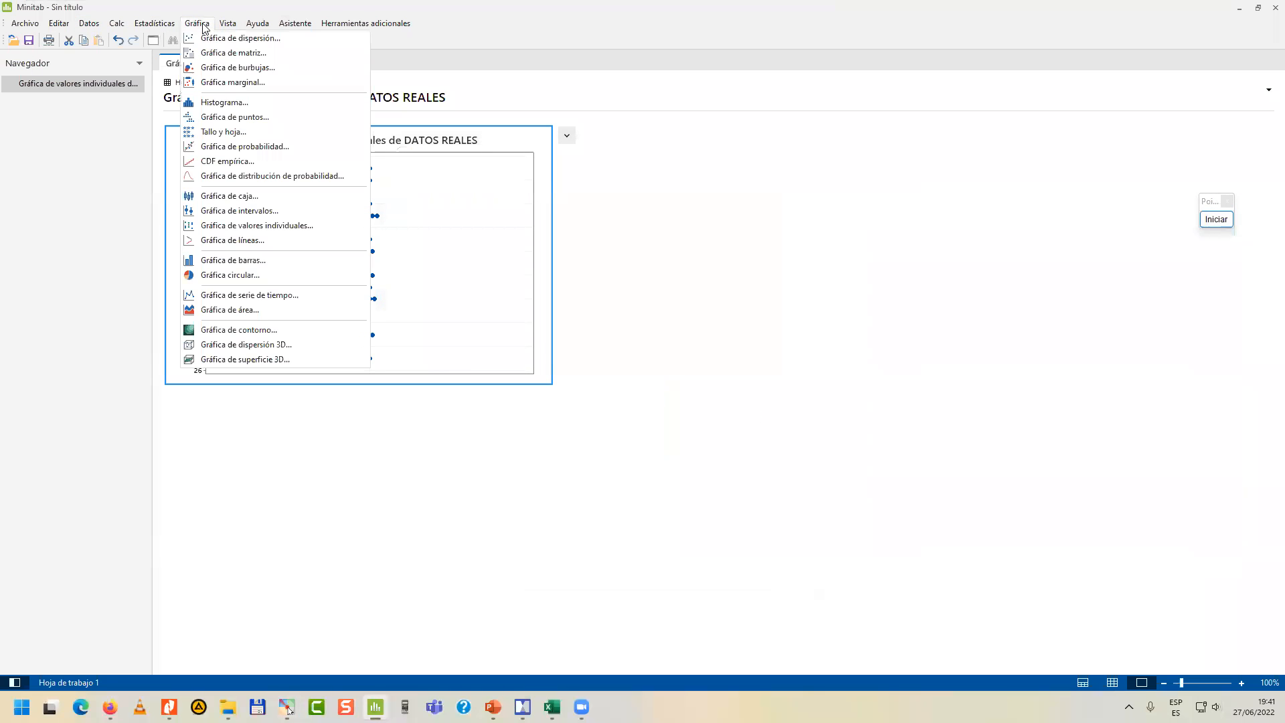
{"action": "left_click", "coordinate": [228, 227]}
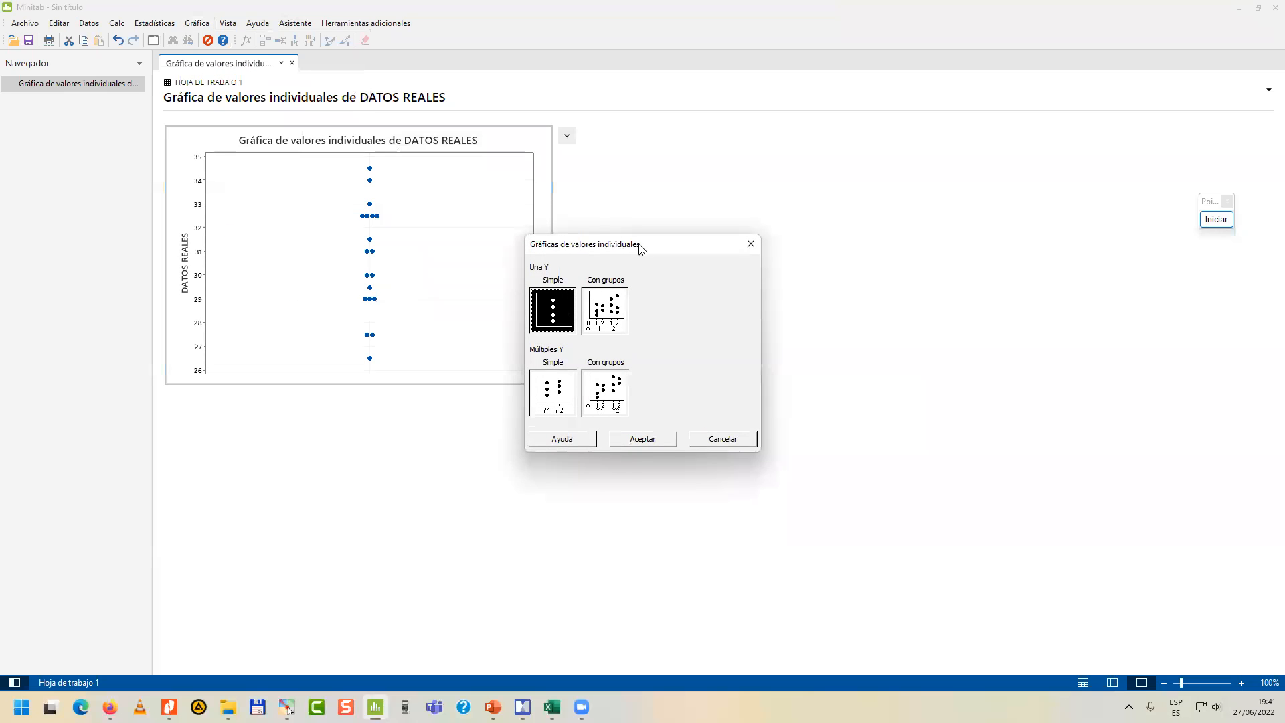
{"action": "left_click", "coordinate": [747, 438]}
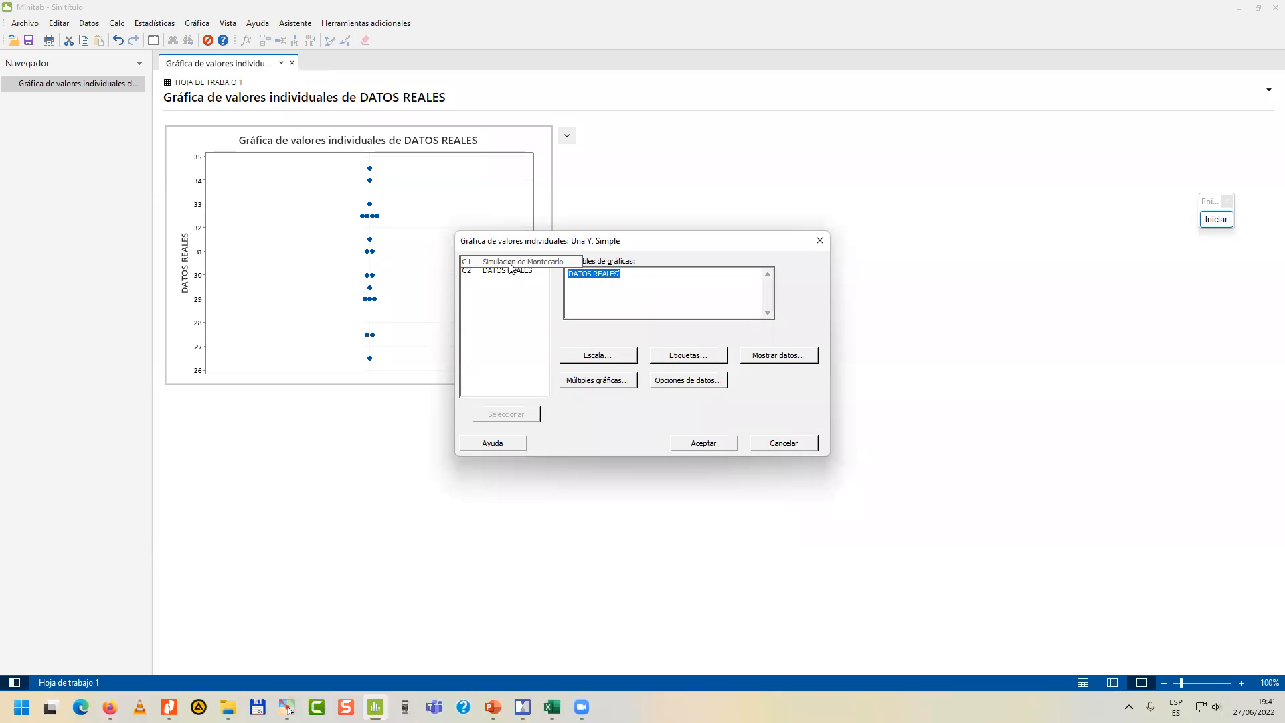
{"action": "double_click", "coordinate": [509, 262]}
{"action": "left_click", "coordinate": [713, 443]}
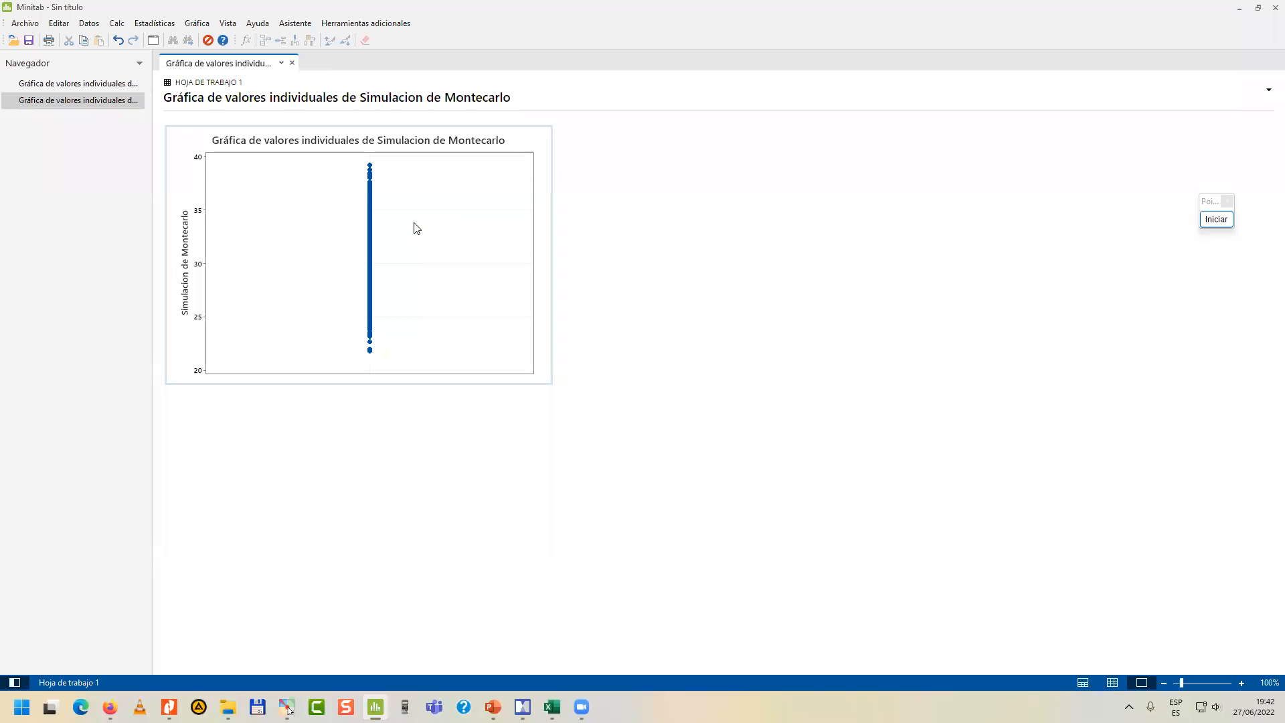
Open the Simulacion de Montecarlo plot for editing and outline its continuous band of points with red on-screen rectangles.
{"action": "double_click", "coordinate": [415, 228]}
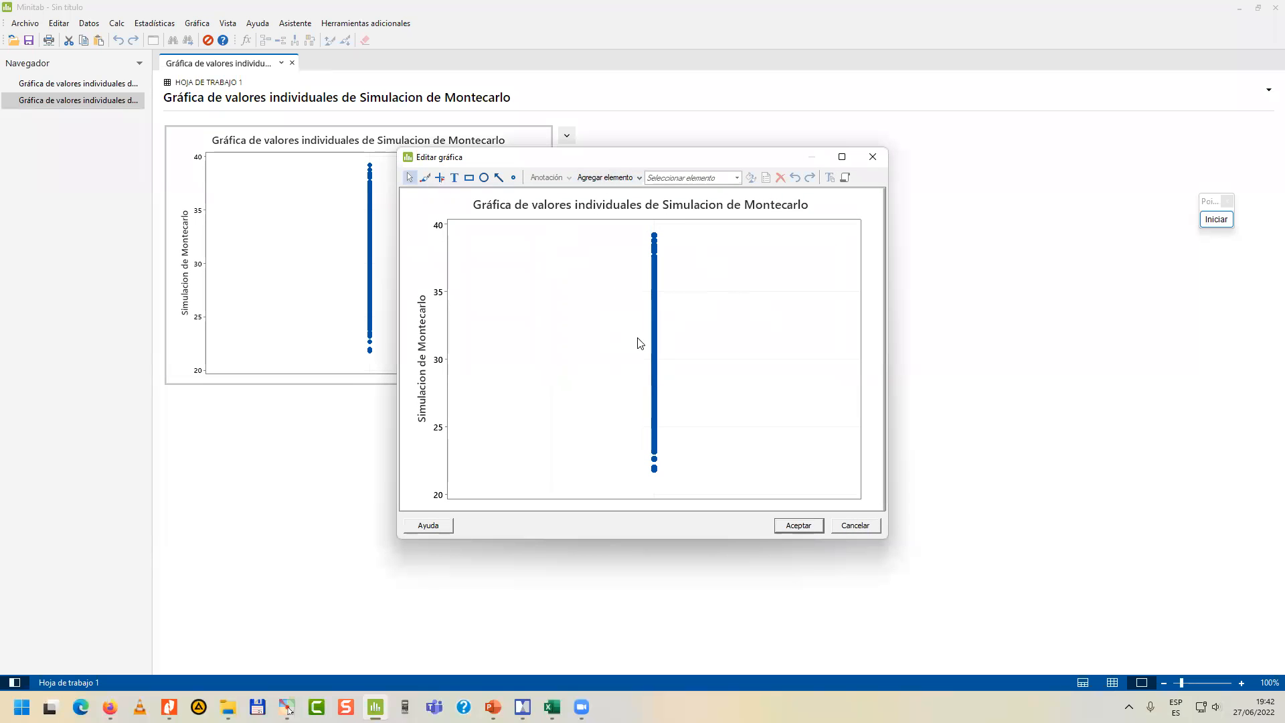
{"action": "left_click", "coordinate": [1216, 219]}
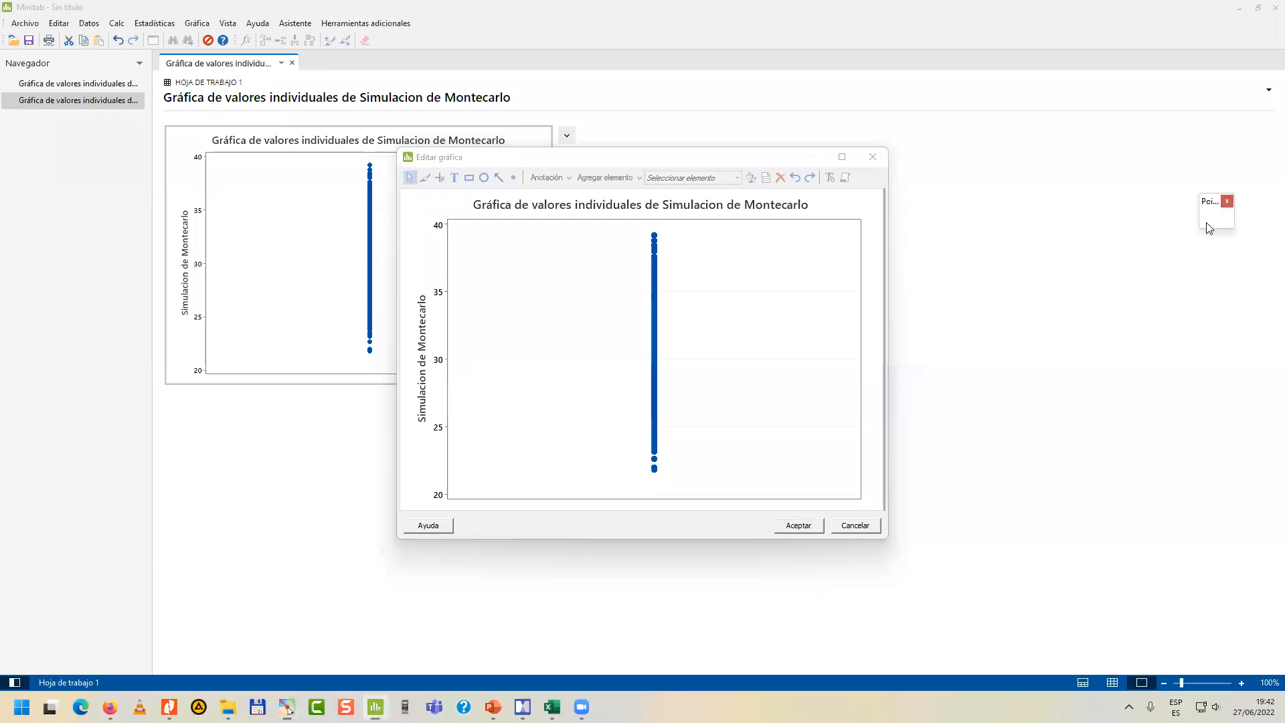
{"action": "left_click", "coordinate": [1208, 393]}
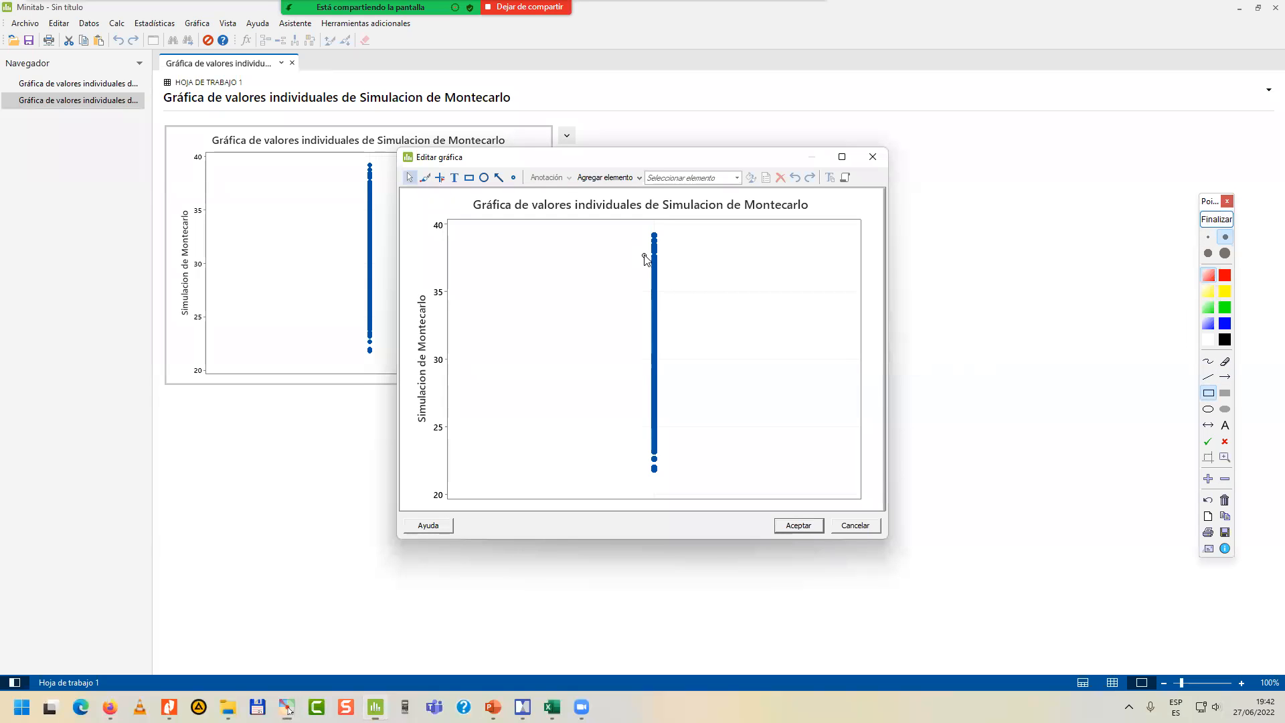
{"action": "mouse_move", "coordinate": [648, 254]}
{"action": "left_mouse_down"}
{"action": "mouse_move", "coordinate": [669, 334]}
{"action": "mouse_move", "coordinate": [659, 457]}
{"action": "left_mouse_up"}
{"action": "left_click_drag", "start_coordinate": [644, 245], "coordinate": [662, 460]}
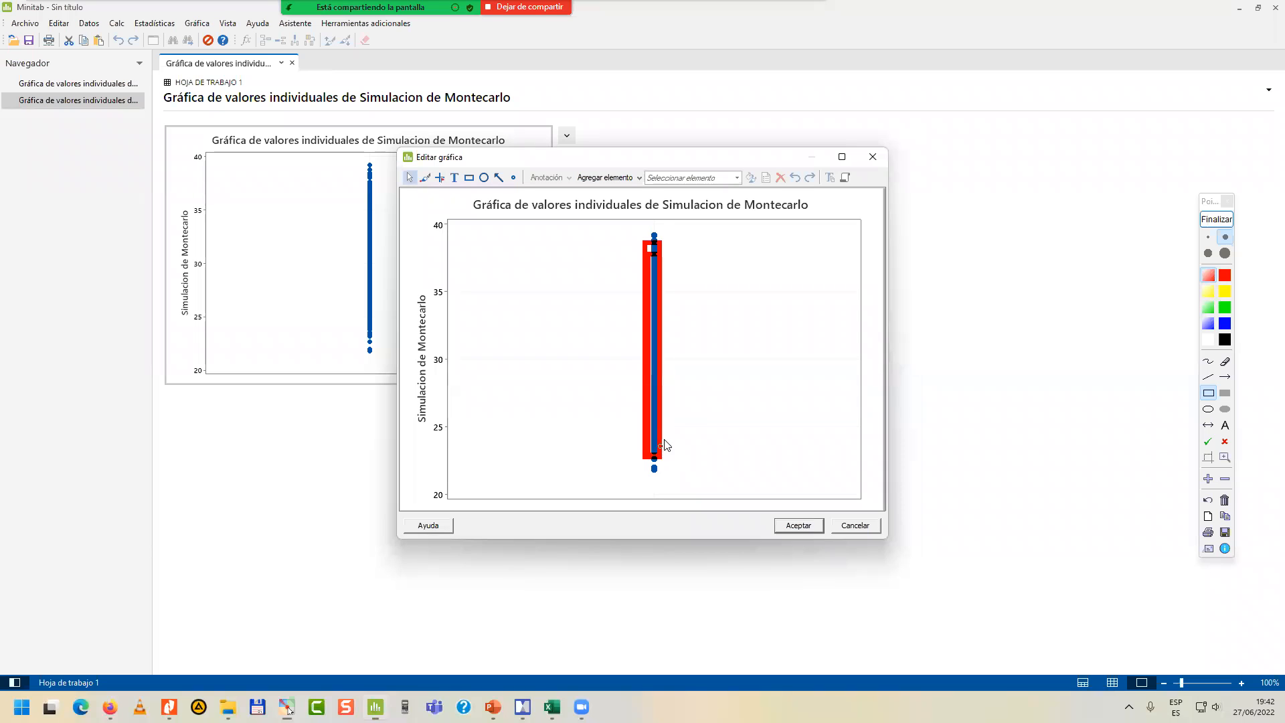
Mark the lowest and highest simulated points with red on-screen arrows and end the annotation.
{"action": "left_click", "coordinate": [1225, 377]}
{"action": "left_click_drag", "start_coordinate": [613, 466], "coordinate": [645, 469]}
{"action": "left_click_drag", "start_coordinate": [713, 231], "coordinate": [660, 237]}
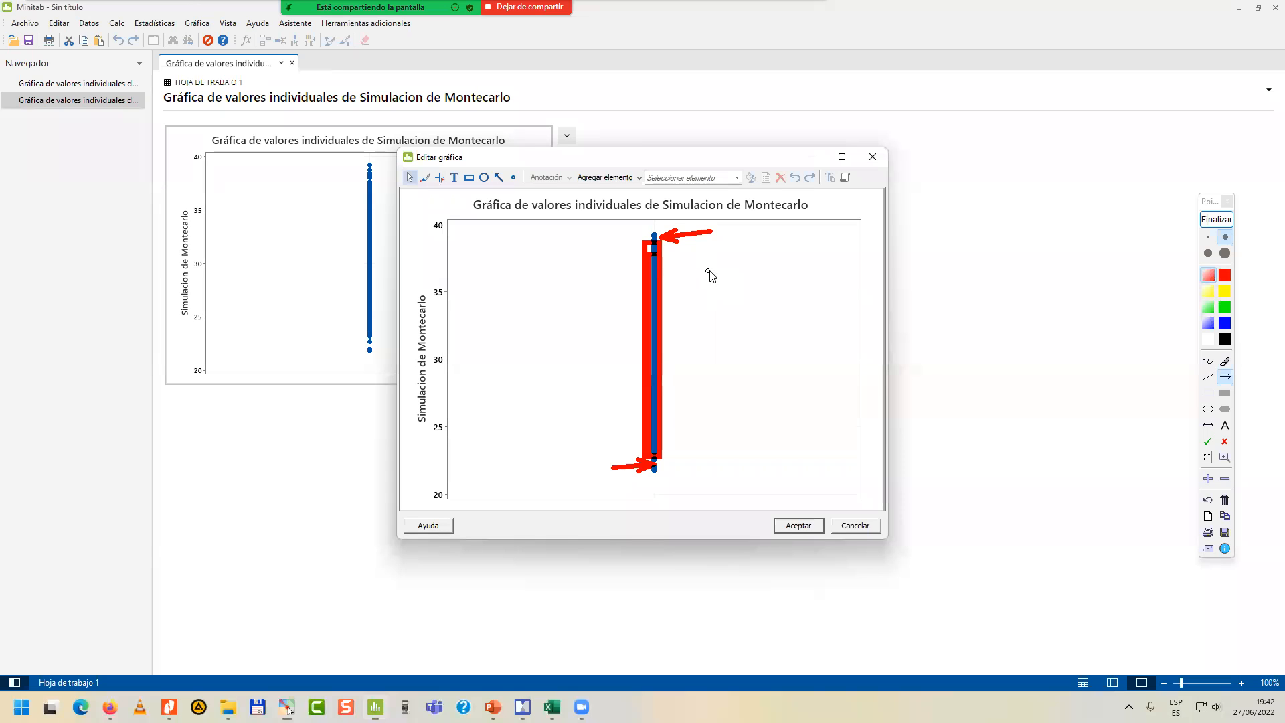
{"action": "left_click", "coordinate": [1225, 223]}
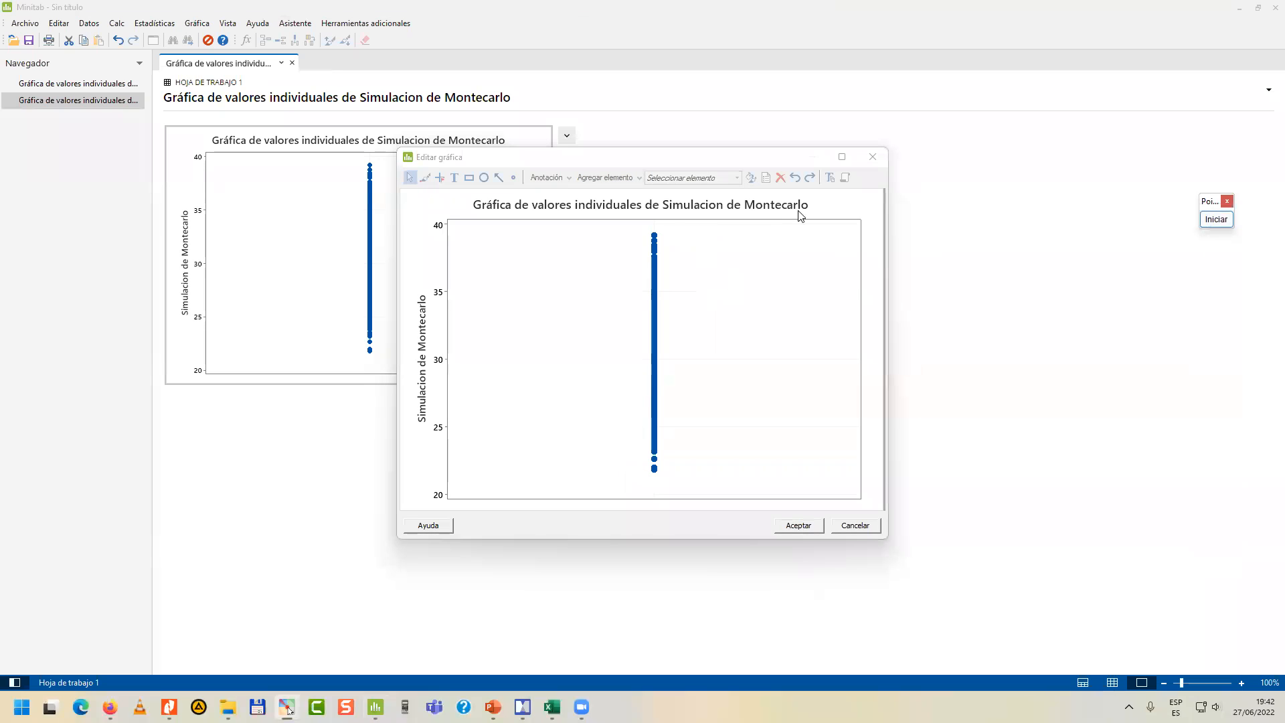
{"action": "double_click", "coordinate": [655, 347]}
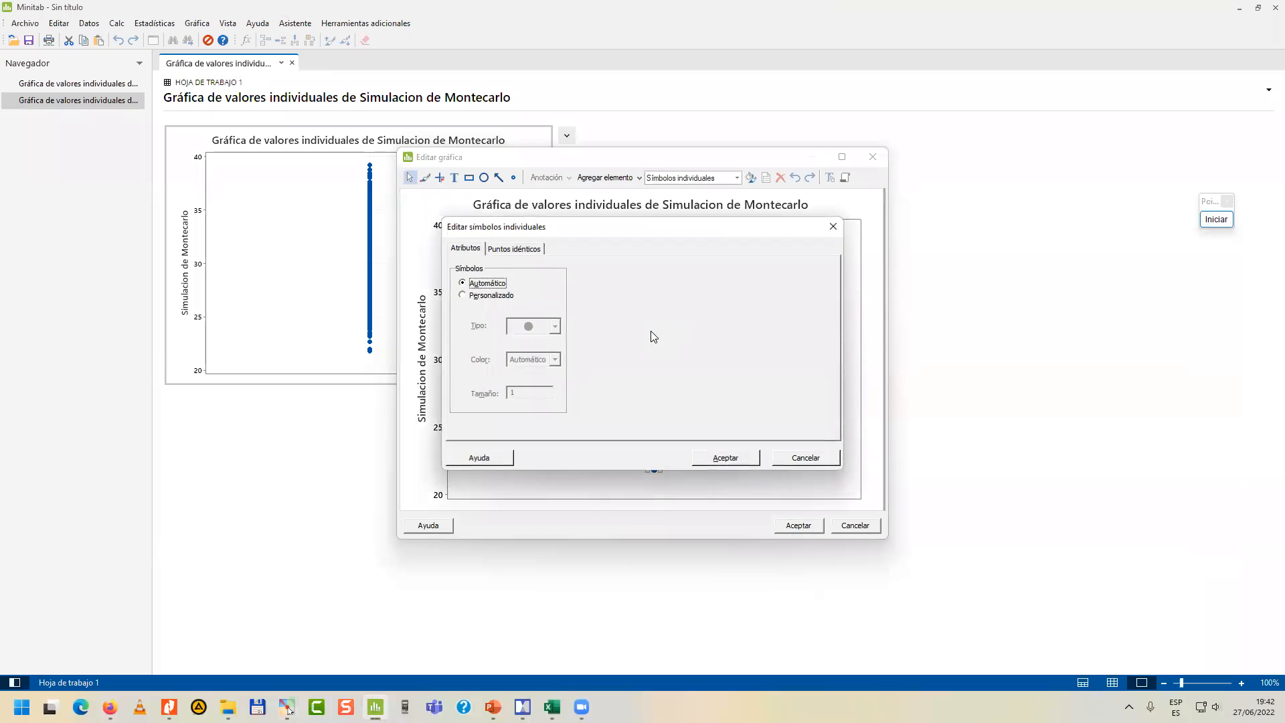
{"action": "left_click", "coordinate": [820, 461]}
{"action": "left_click", "coordinate": [798, 440]}
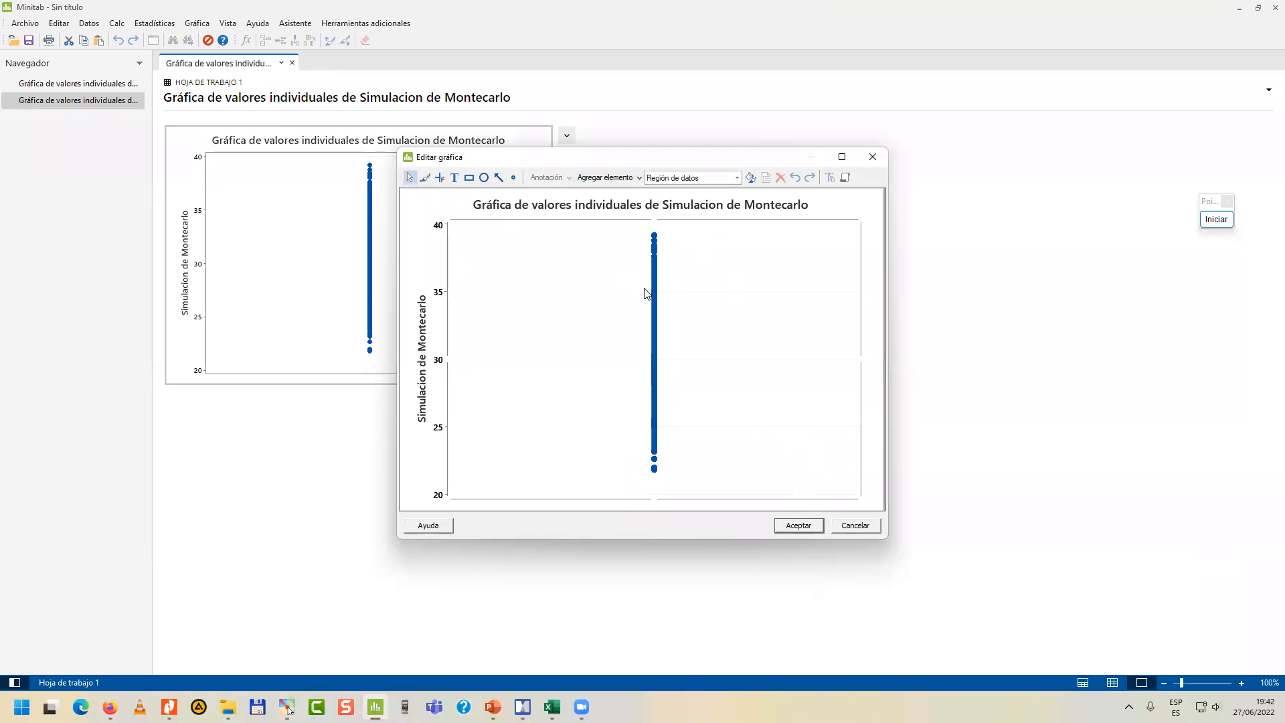
{"action": "left_click", "coordinate": [799, 526]}
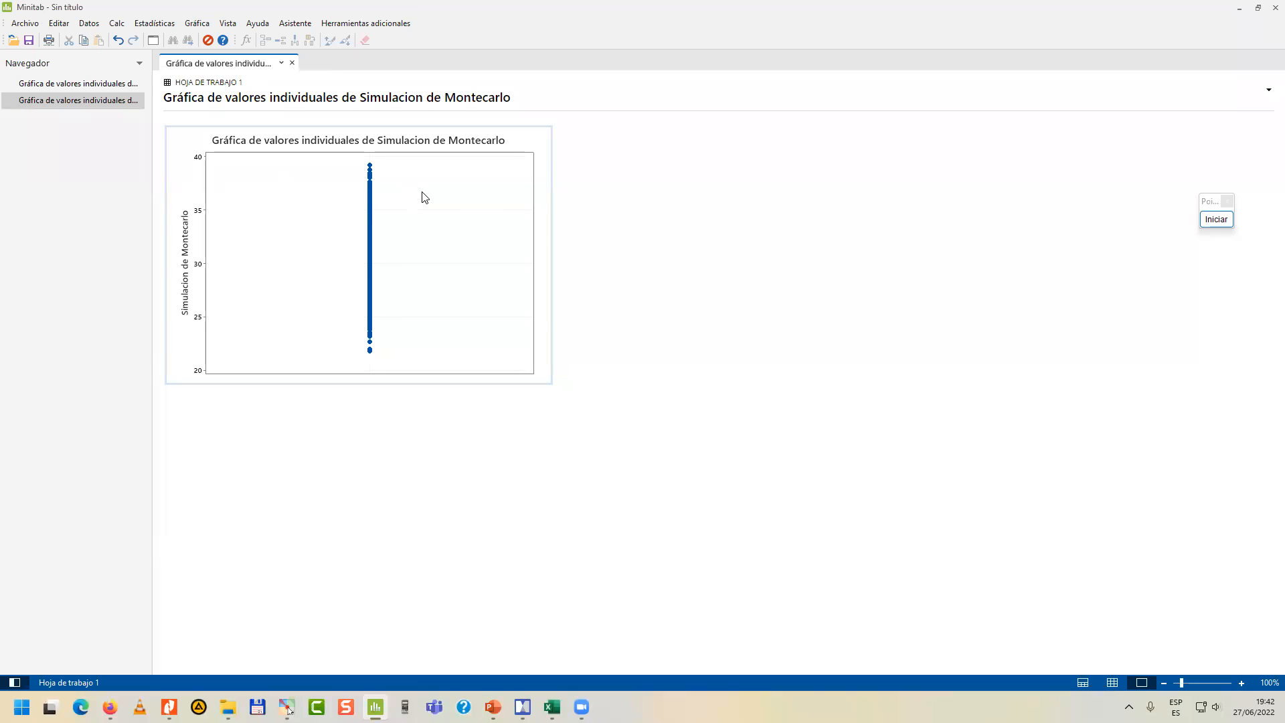
Create a simple multiple-Y individual value plot of DATOS REALES and Simulacion de Montecarlo.
{"action": "left_click", "coordinate": [189, 25]}
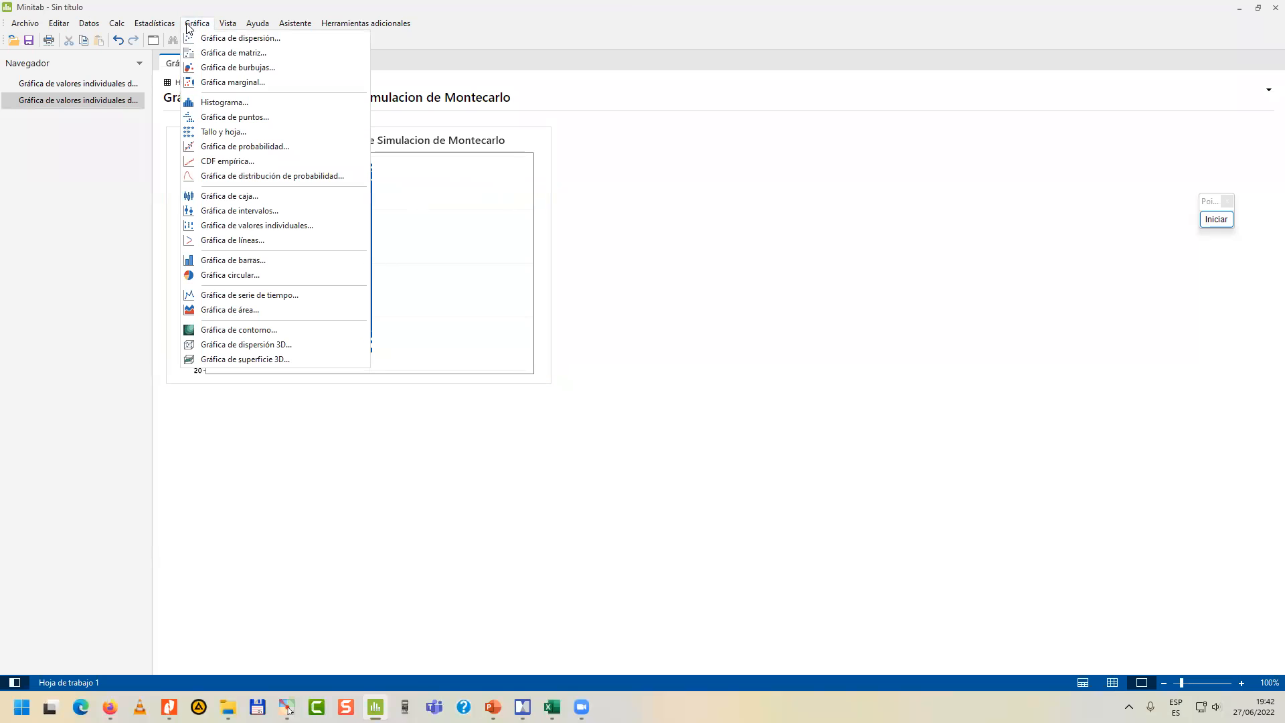
{"action": "left_click", "coordinate": [257, 225]}
{"action": "left_click", "coordinate": [571, 395]}
{"action": "left_click", "coordinate": [639, 439]}
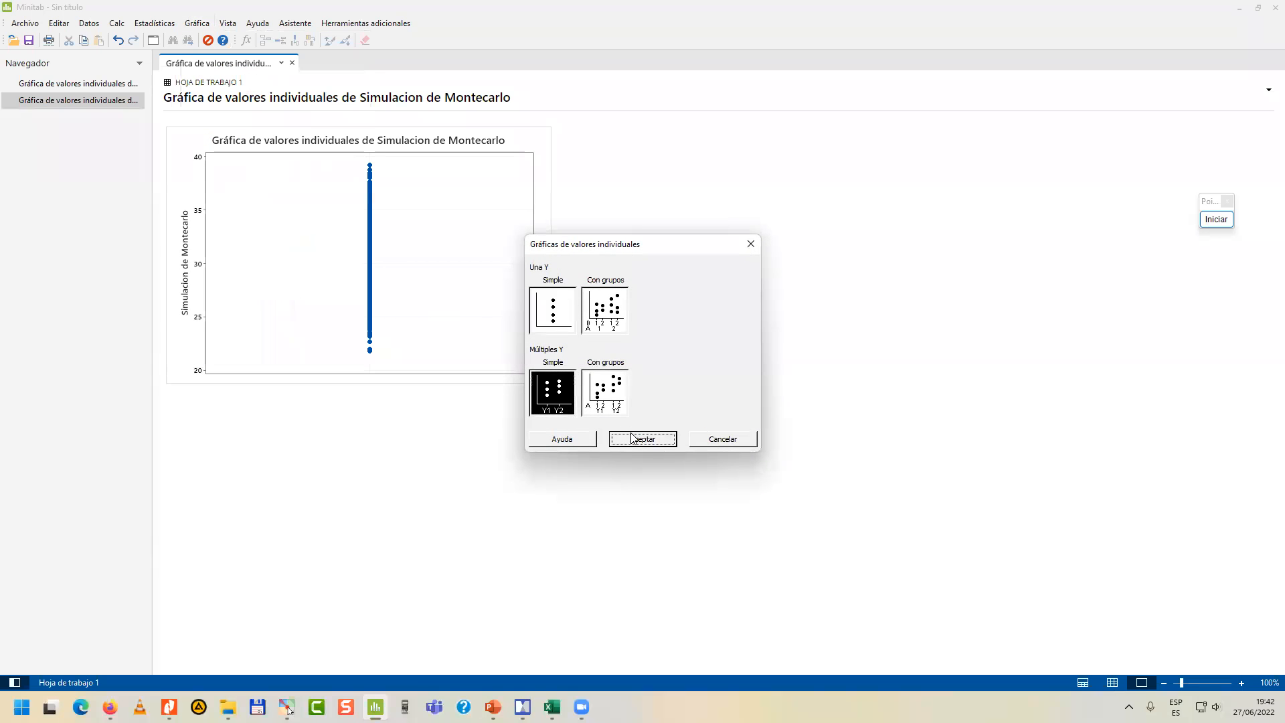
{"action": "double_click", "coordinate": [524, 272]}
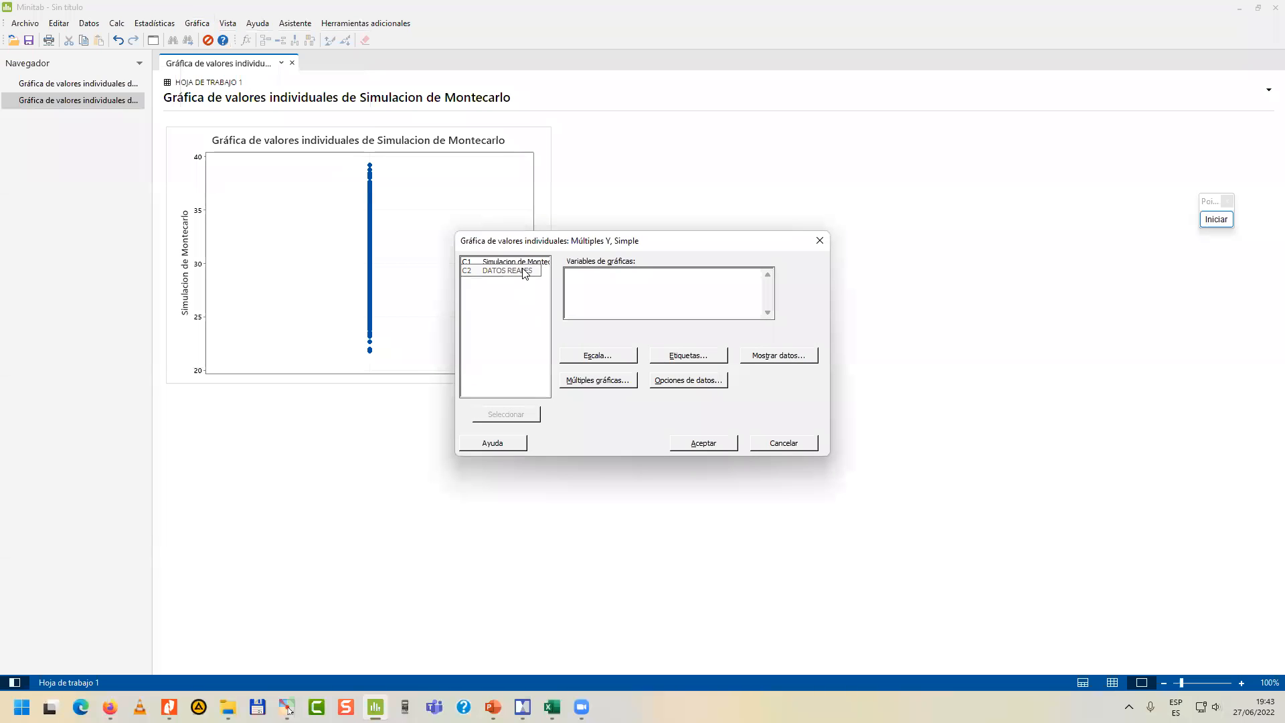
{"action": "double_click", "coordinate": [529, 262]}
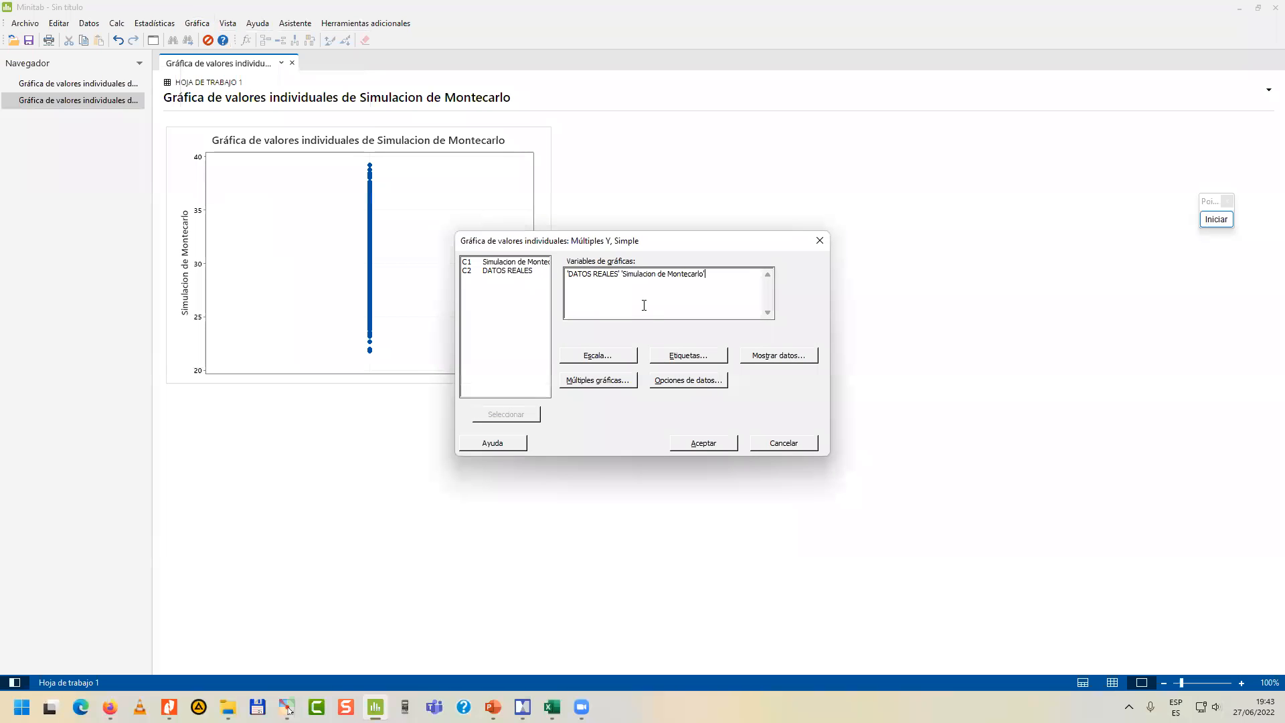
{"action": "left_click", "coordinate": [688, 445]}
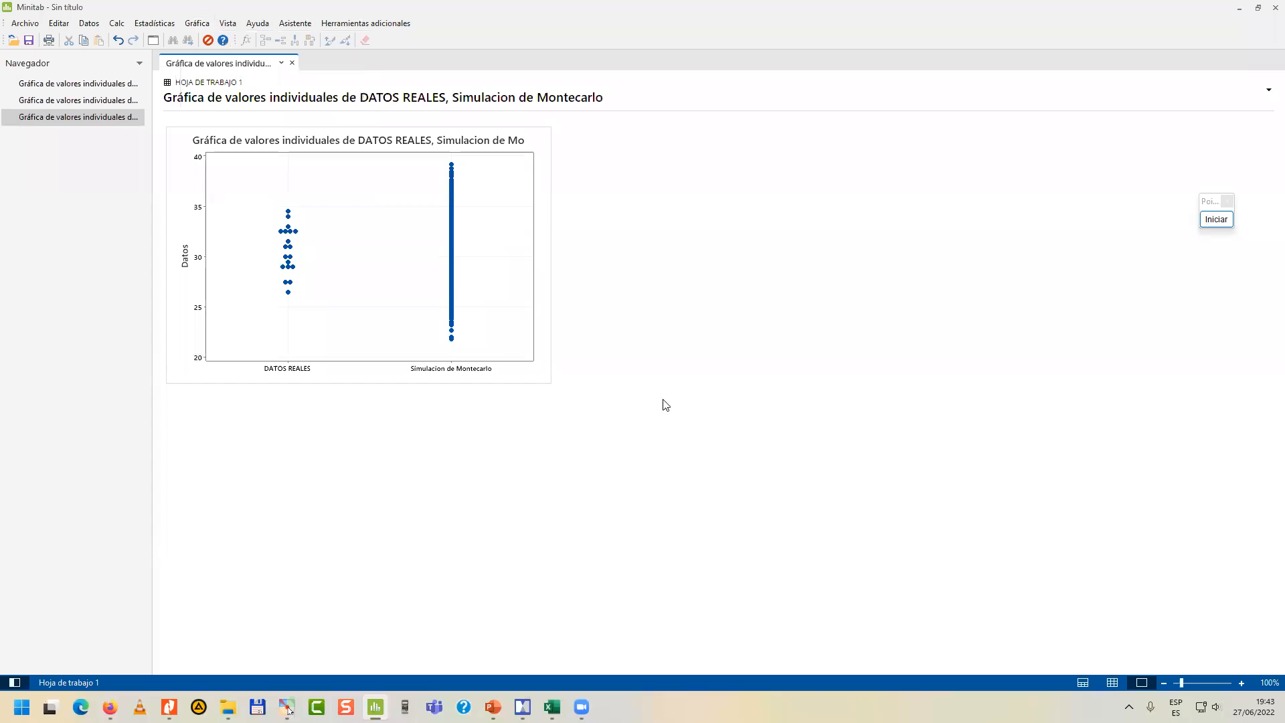
Open the combined plot for editing, then draw a red on-screen arrow down beside DATOS REALES and a red rectangle around the simulated points.
{"action": "double_click", "coordinate": [411, 258]}
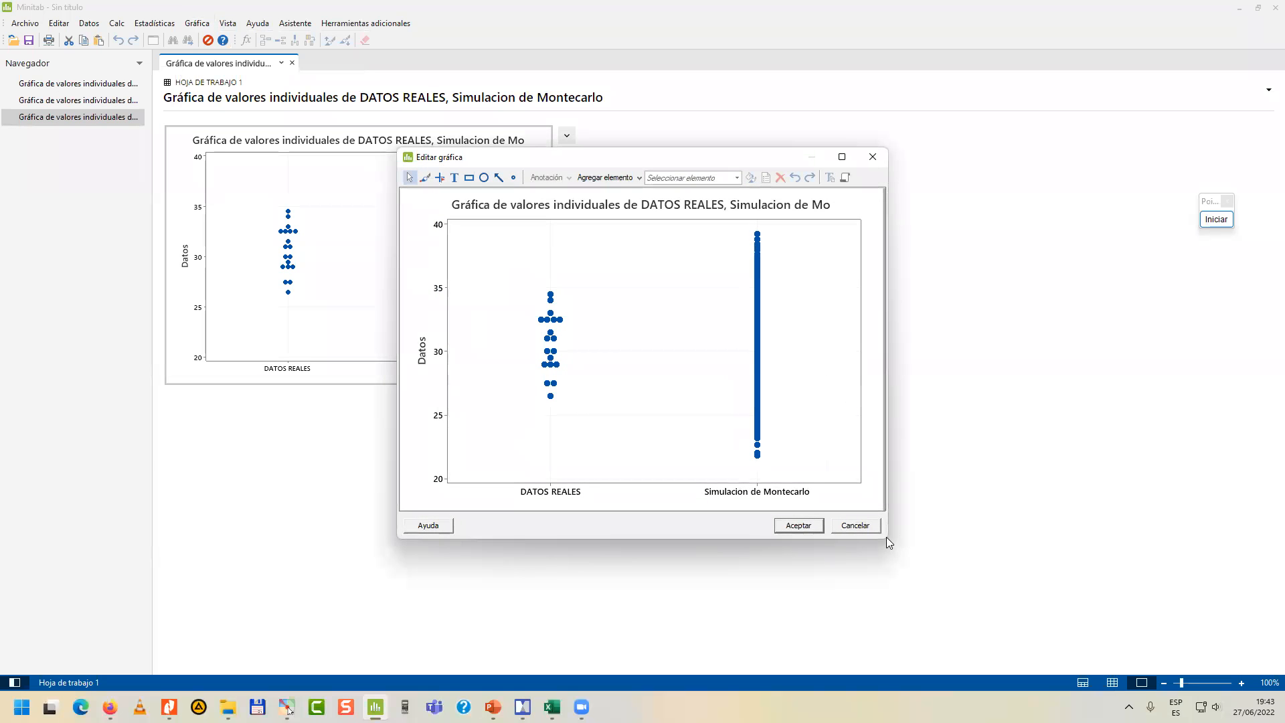
{"action": "left_click", "coordinate": [1215, 219]}
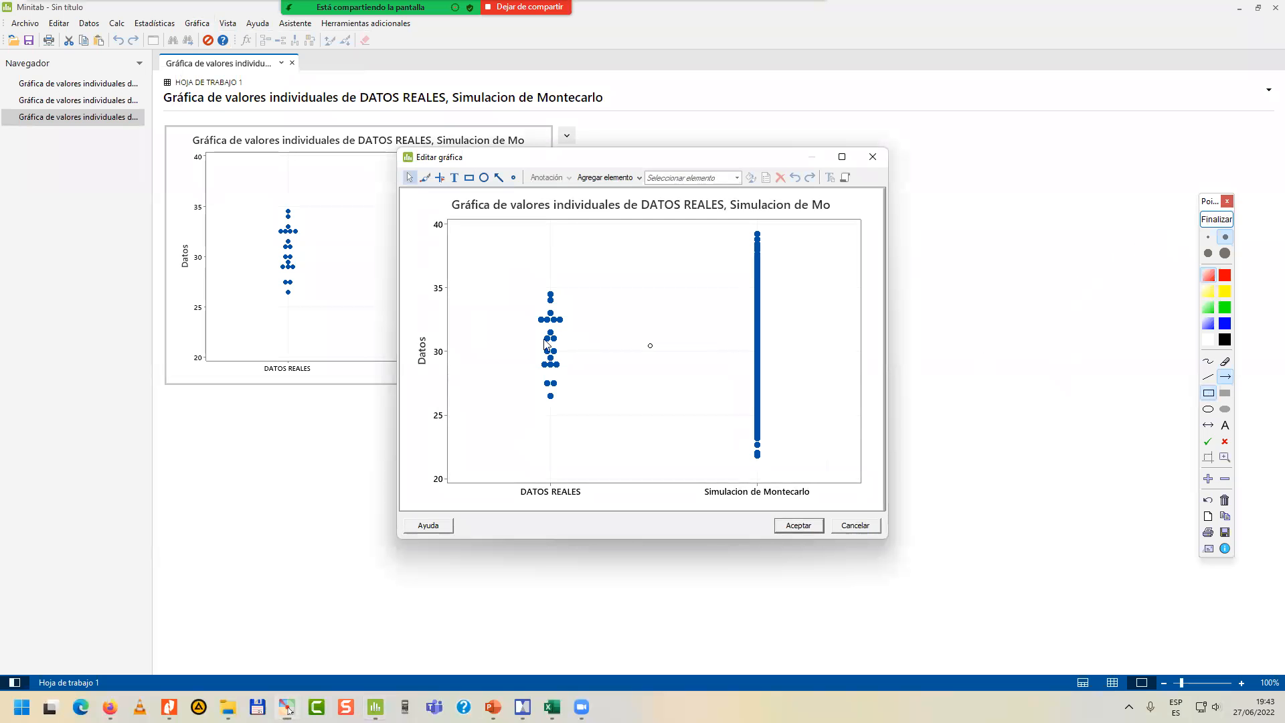
{"action": "mouse_move", "coordinate": [532, 268]}
{"action": "left_mouse_down"}
{"action": "mouse_move", "coordinate": [573, 432]}
{"action": "mouse_move", "coordinate": [534, 427]}
{"action": "left_mouse_up"}
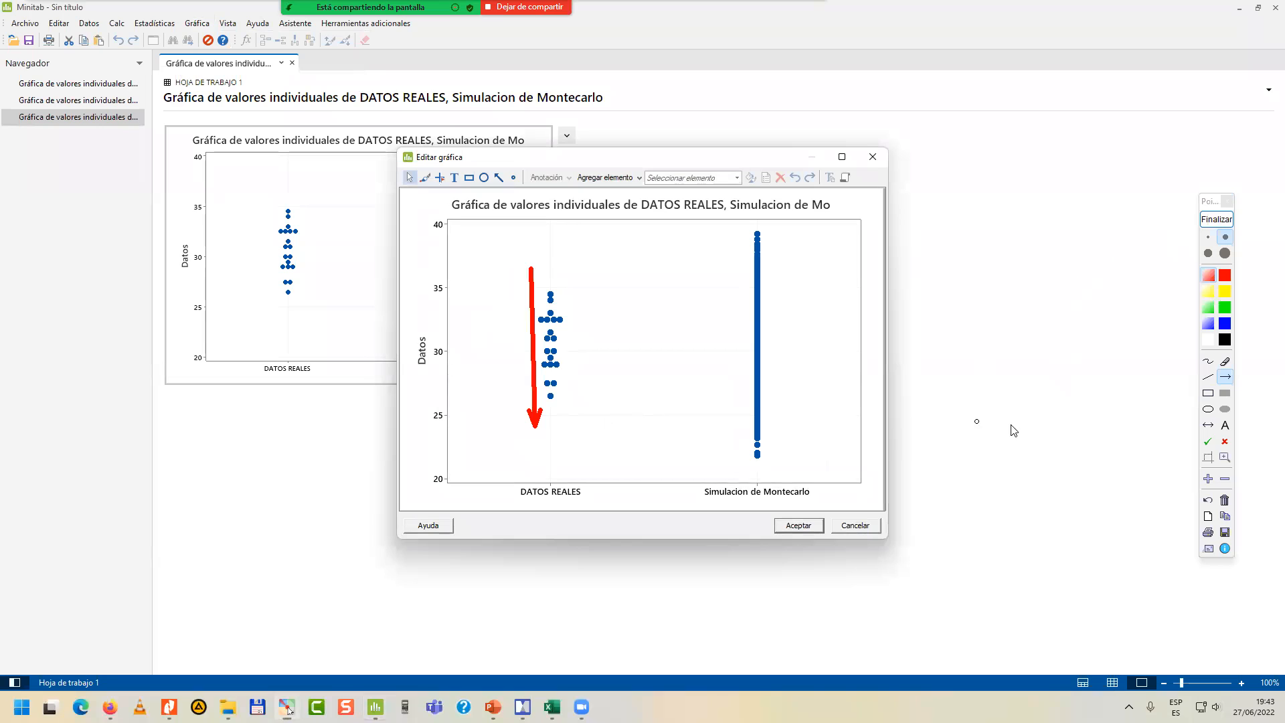
{"action": "left_click", "coordinate": [1208, 392]}
{"action": "left_click_drag", "start_coordinate": [741, 229], "coordinate": [794, 477]}
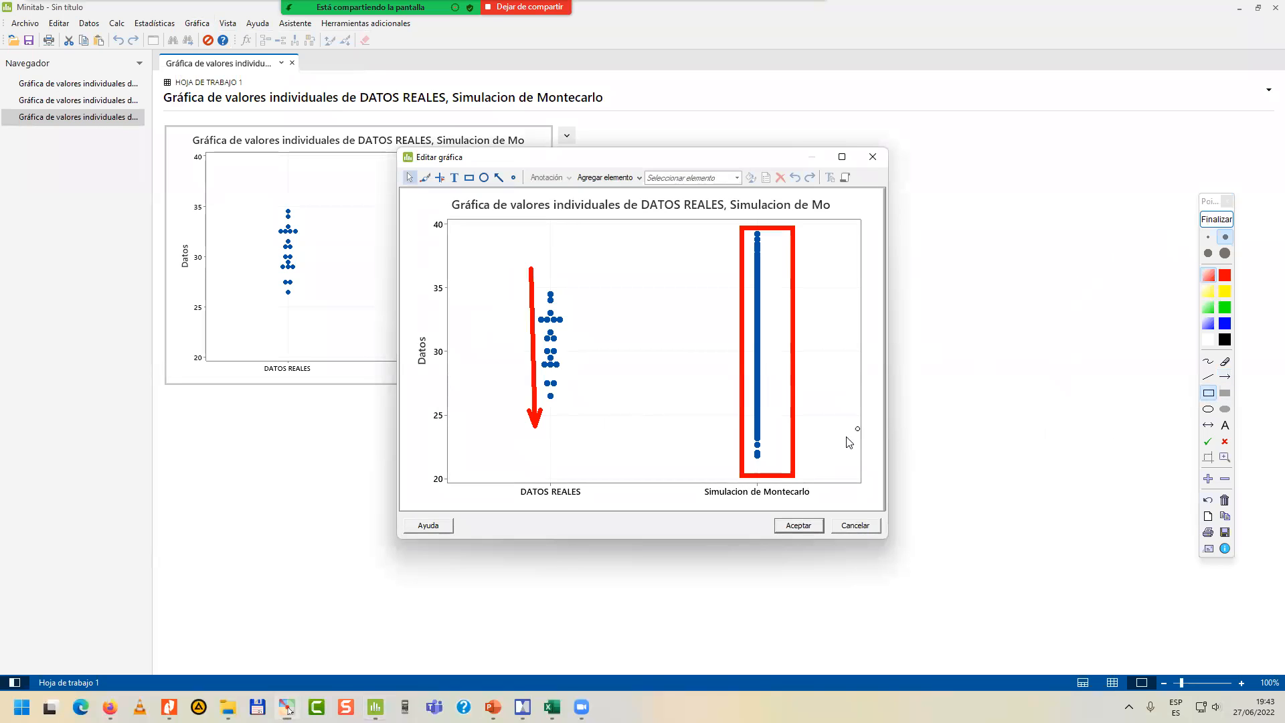
Draw red on-screen arrows from the highest and lowest DATOS REALES points across to the Simulacion de Montecarlo column.
{"action": "left_click", "coordinate": [1225, 377]}
{"action": "left_click_drag", "start_coordinate": [550, 291], "coordinate": [755, 291]}
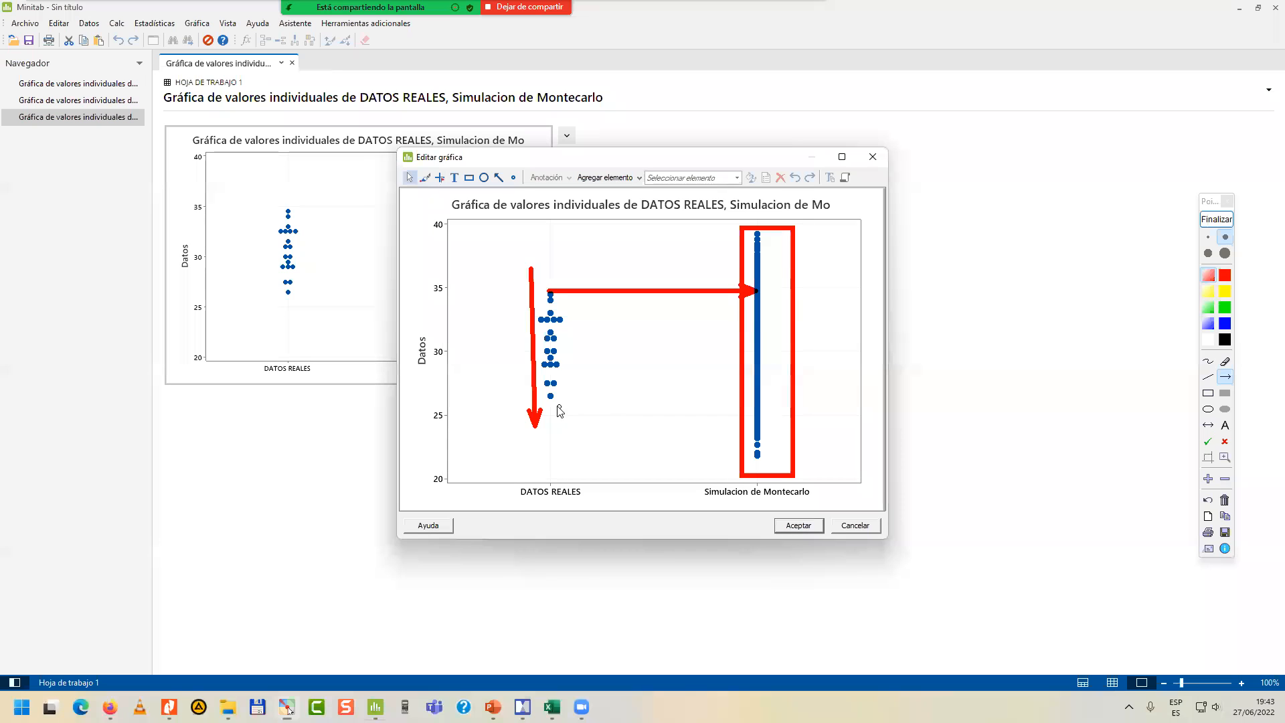
{"action": "left_click_drag", "start_coordinate": [552, 397], "coordinate": [755, 400]}
Outline the simulated points above and below the real data range with green on-screen rectangles.
{"action": "left_click", "coordinate": [1224, 307]}
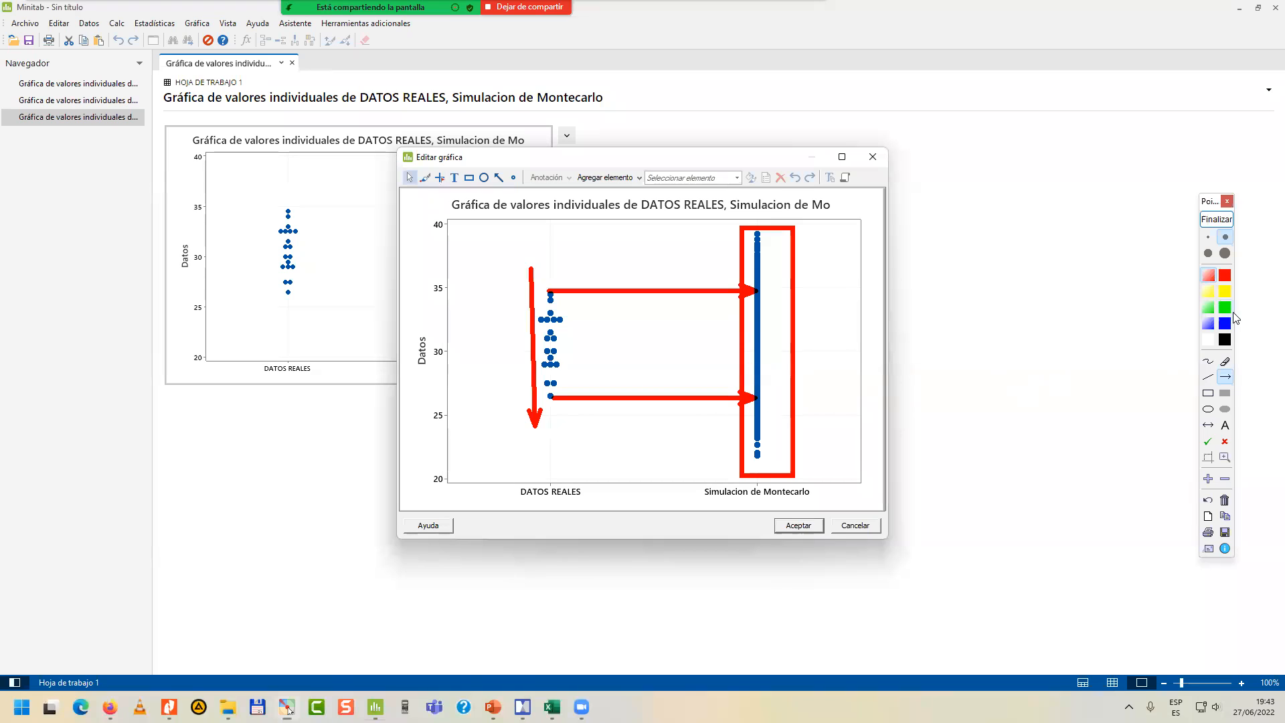
{"action": "left_click", "coordinate": [1208, 393]}
{"action": "left_click_drag", "start_coordinate": [748, 229], "coordinate": [775, 296]}
{"action": "left_click_drag", "start_coordinate": [750, 400], "coordinate": [781, 465]}
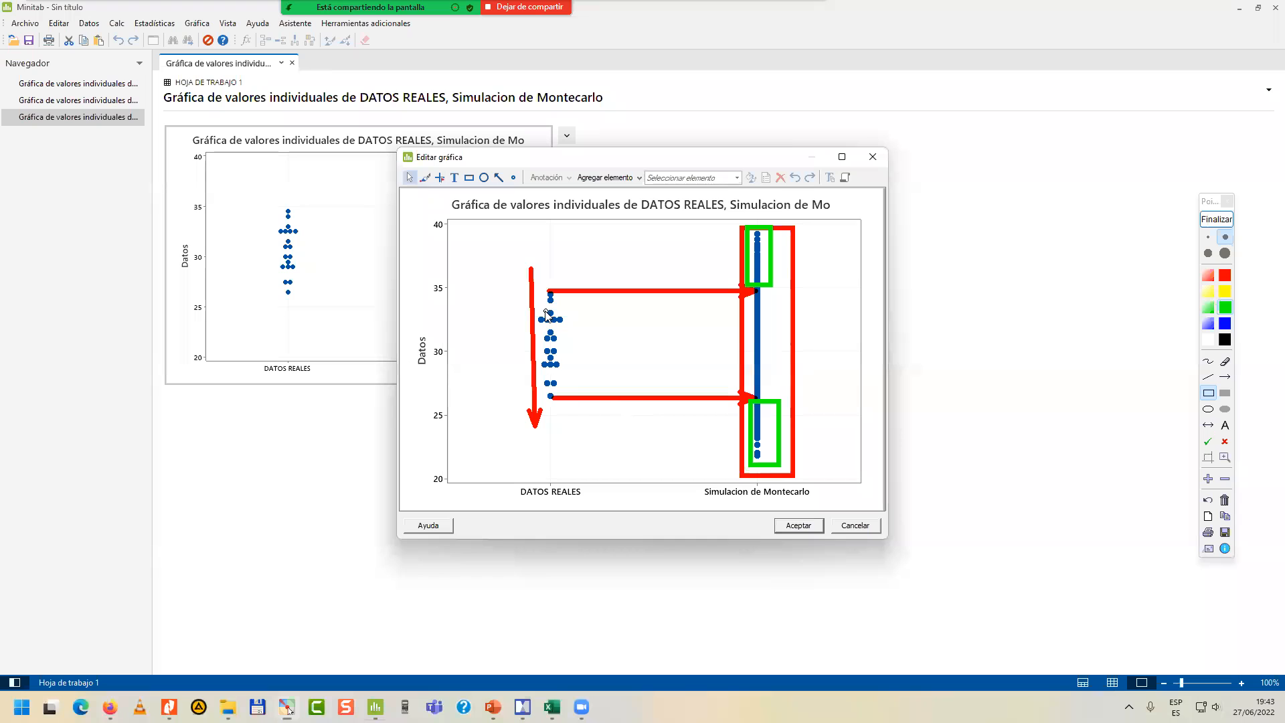
Erase the vertical red arrow and outline the DATOS REALES points and the matching simulated range with yellow rectangles.
{"action": "left_click", "coordinate": [1225, 362]}
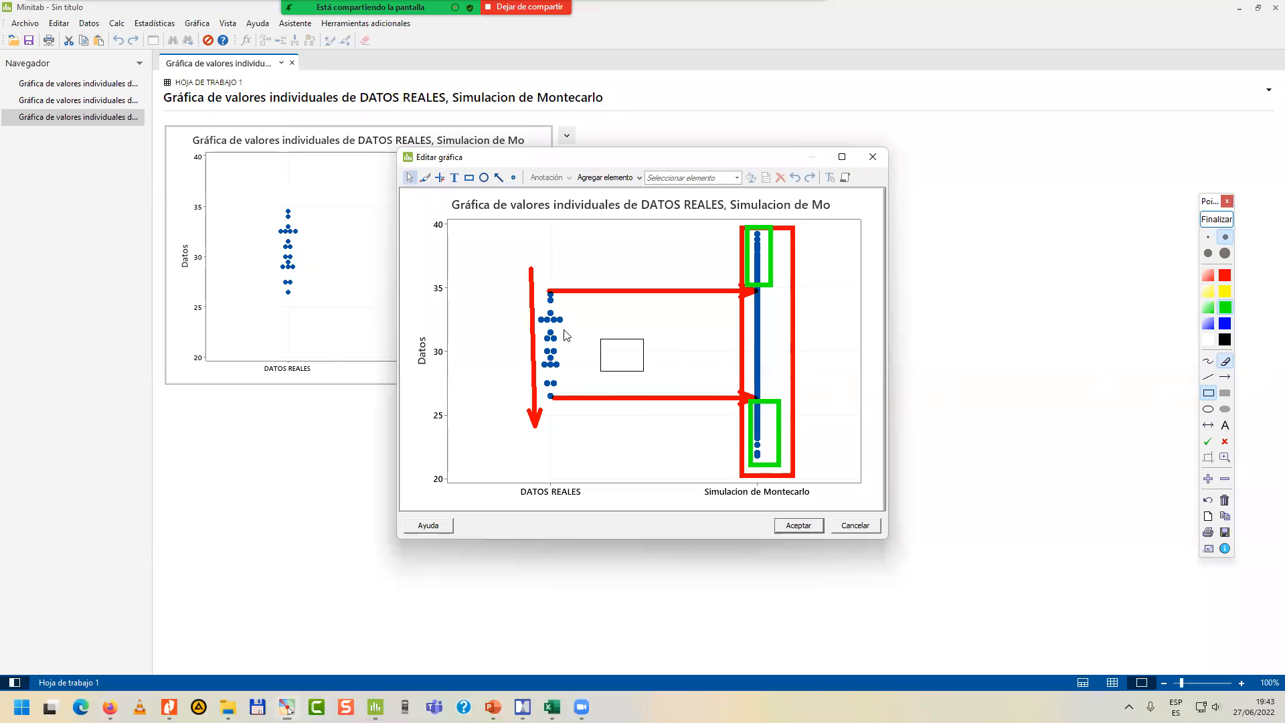
{"action": "left_click_drag", "start_coordinate": [520, 334], "coordinate": [521, 432]}
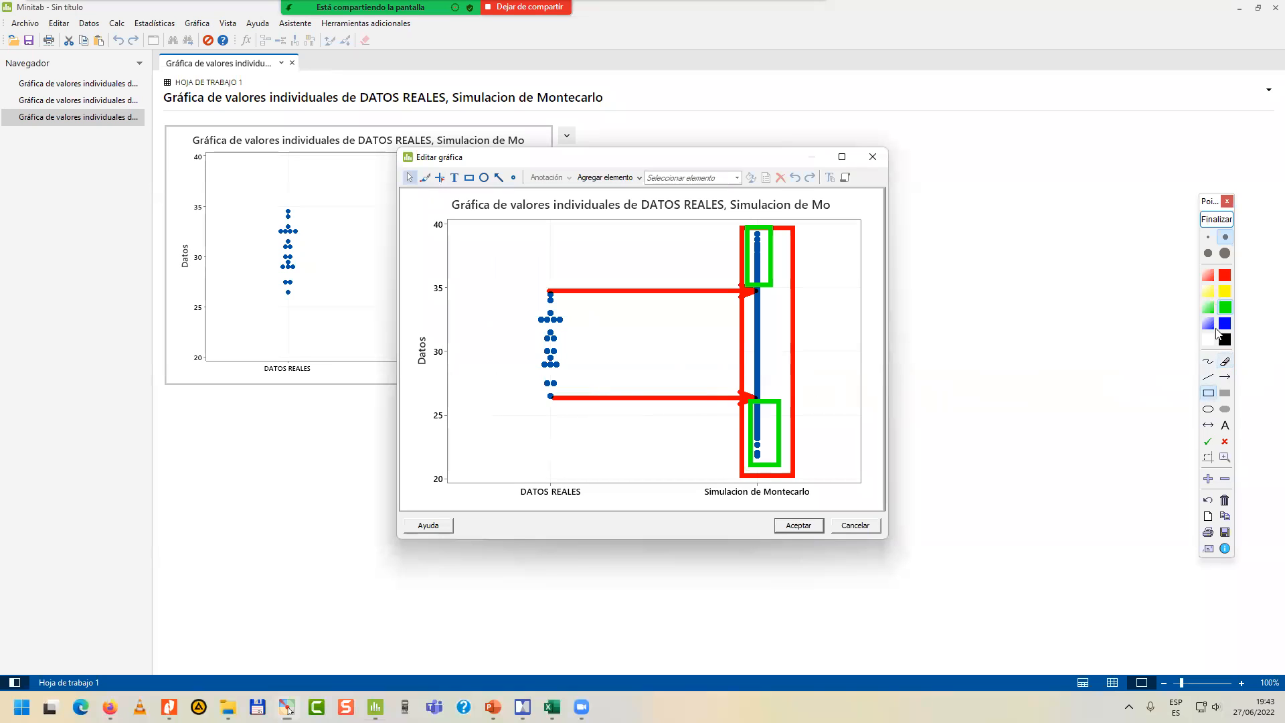
{"action": "left_click", "coordinate": [1223, 294]}
{"action": "left_click_drag", "start_coordinate": [747, 289], "coordinate": [775, 395]}
{"action": "left_click_drag", "start_coordinate": [537, 299], "coordinate": [567, 396]}
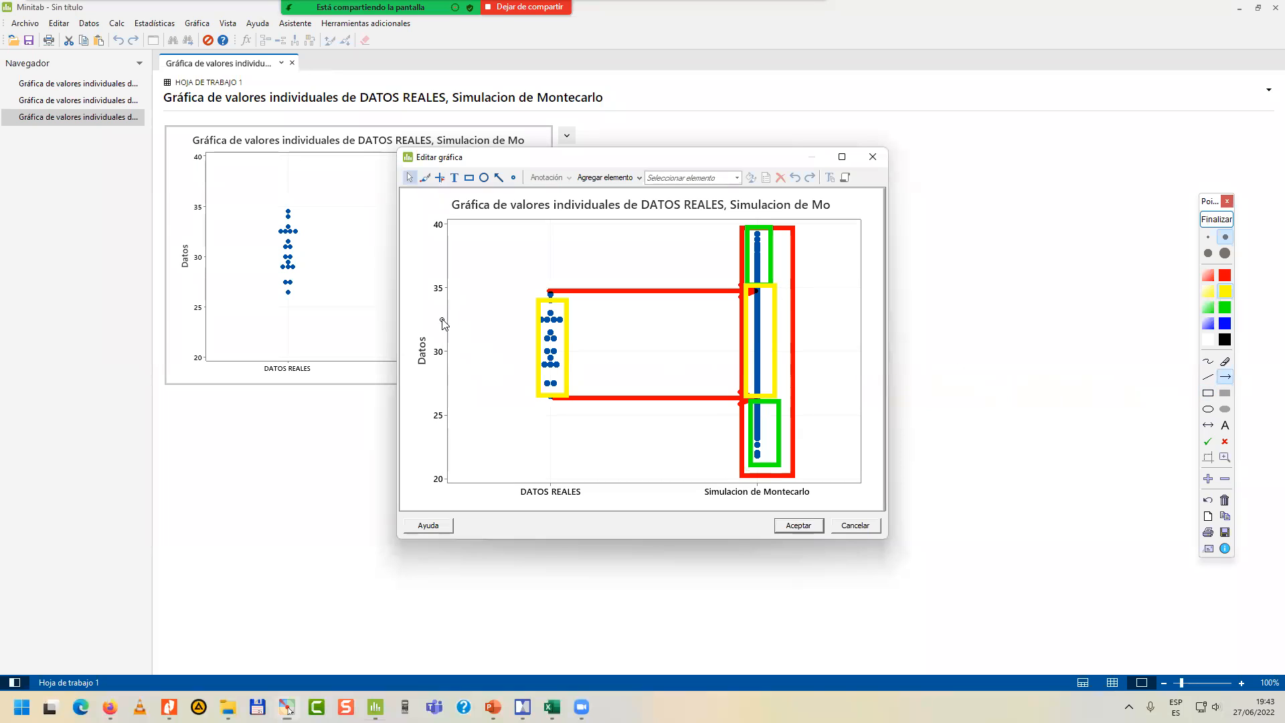
Point yellow arrows at the two yellow-outlined ranges and draw freehand yellow strokes toward both green-outlined extremes.
{"action": "left_click_drag", "start_coordinate": [453, 322], "coordinate": [533, 337]}
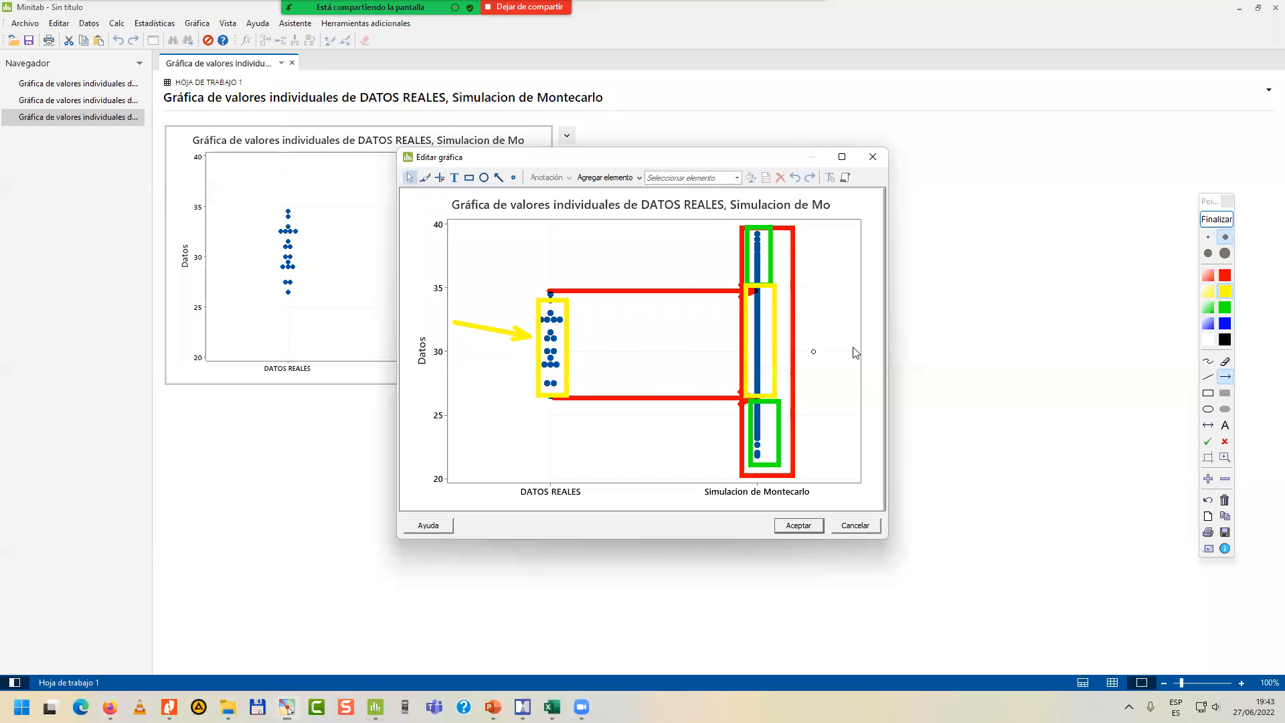
{"action": "left_click", "coordinate": [1209, 362]}
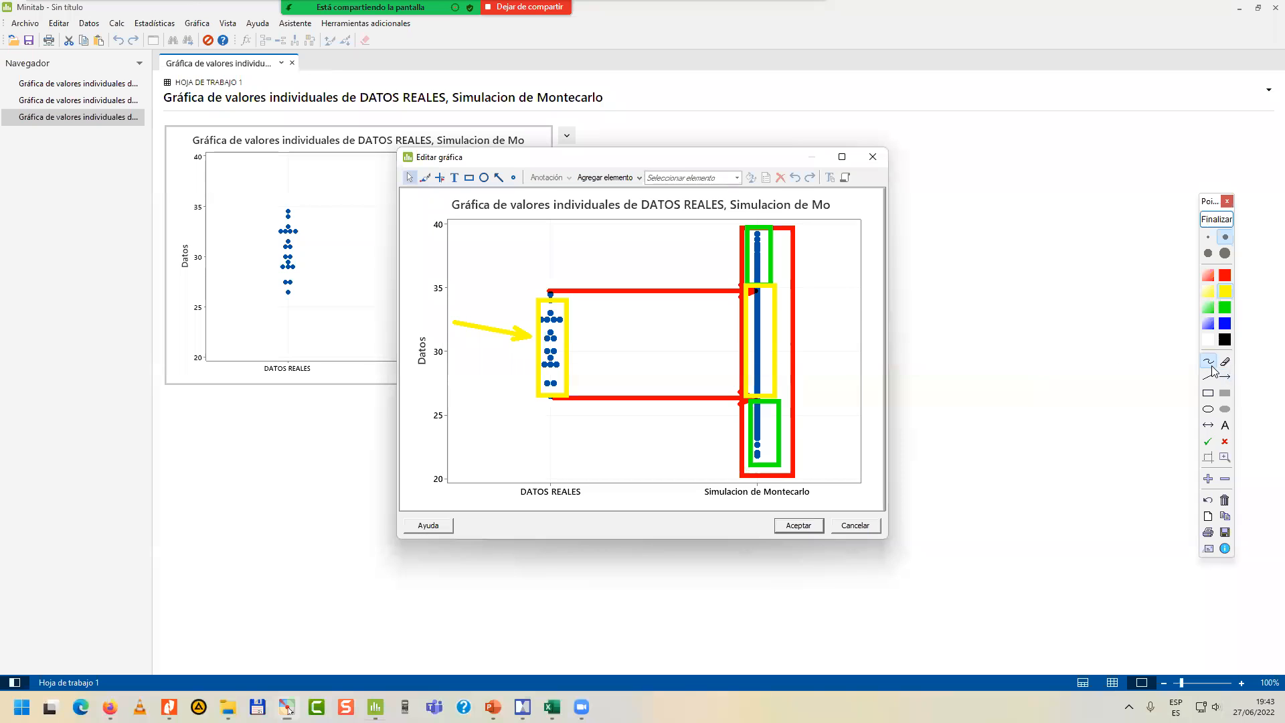
{"action": "left_click_drag", "start_coordinate": [678, 260], "coordinate": [736, 248]}
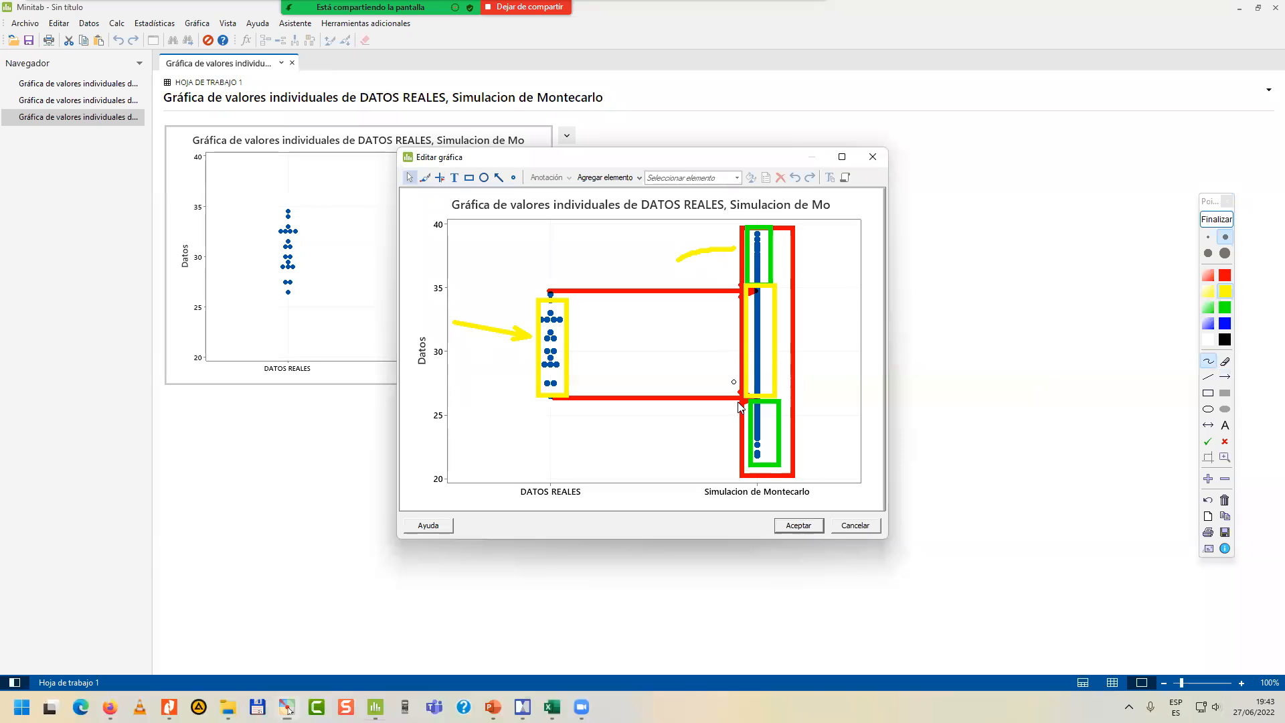
{"action": "left_click_drag", "start_coordinate": [686, 427], "coordinate": [745, 442]}
{"action": "left_click", "coordinate": [1224, 377]}
{"action": "mouse_move", "coordinate": [833, 300]}
{"action": "left_mouse_down"}
{"action": "mouse_move", "coordinate": [786, 310]}
{"action": "mouse_move", "coordinate": [790, 340]}
{"action": "mouse_move", "coordinate": [773, 362]}
{"action": "mouse_move", "coordinate": [788, 383]}
{"action": "left_mouse_up"}
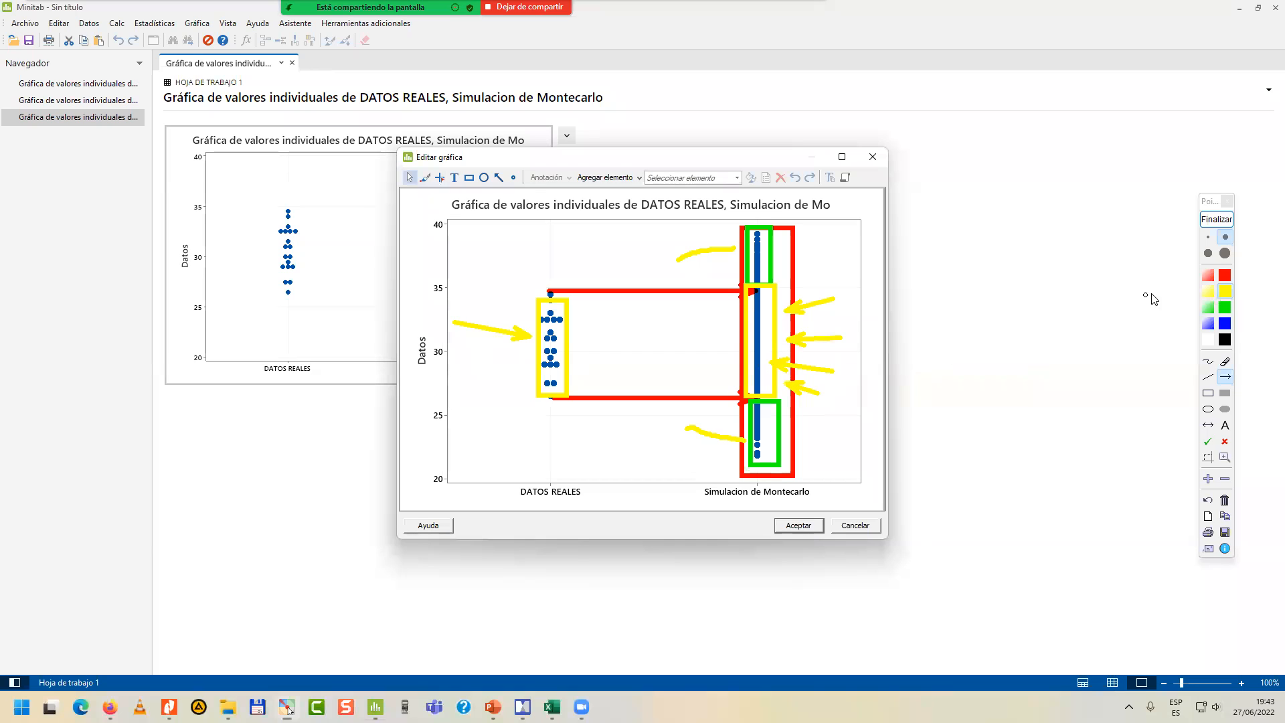
Mark both green-outlined simulated extremes with red on-screen arrows, end the annotation and close the graph editor.
{"action": "left_click", "coordinate": [1225, 275]}
{"action": "left_click_drag", "start_coordinate": [837, 245], "coordinate": [769, 252]}
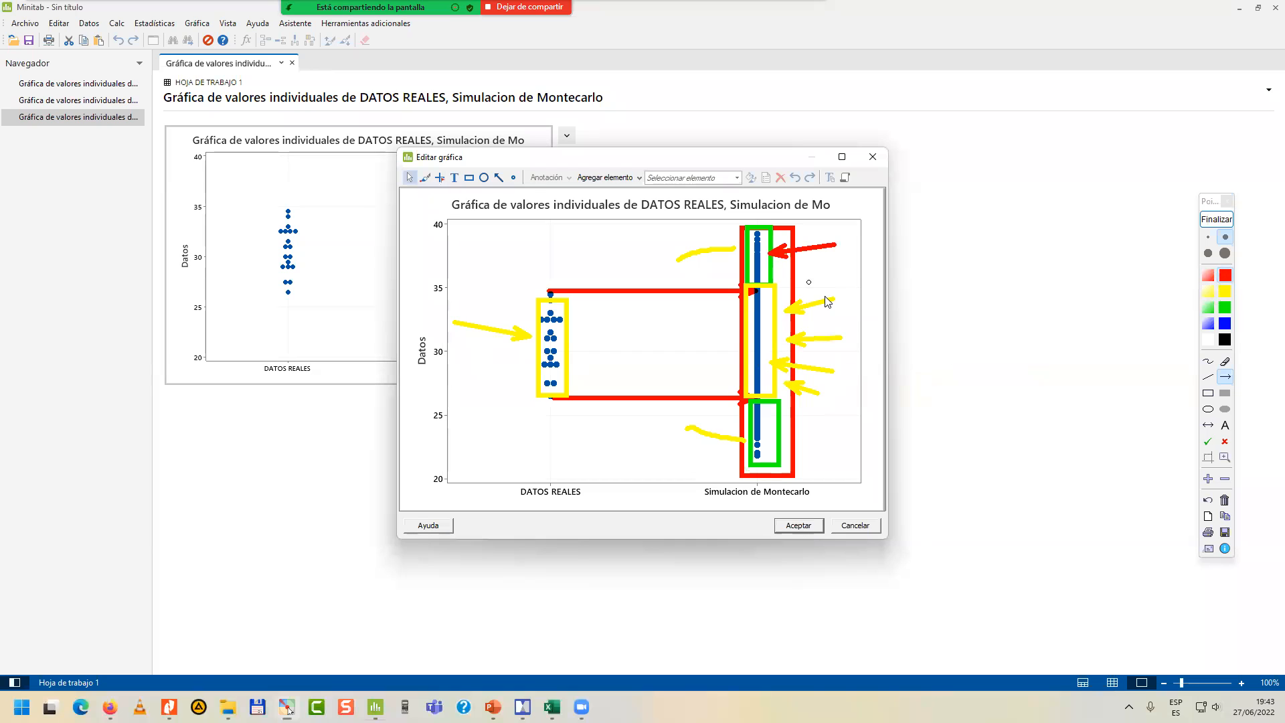
{"action": "left_click_drag", "start_coordinate": [847, 422], "coordinate": [775, 428]}
{"action": "left_click", "coordinate": [1216, 219]}
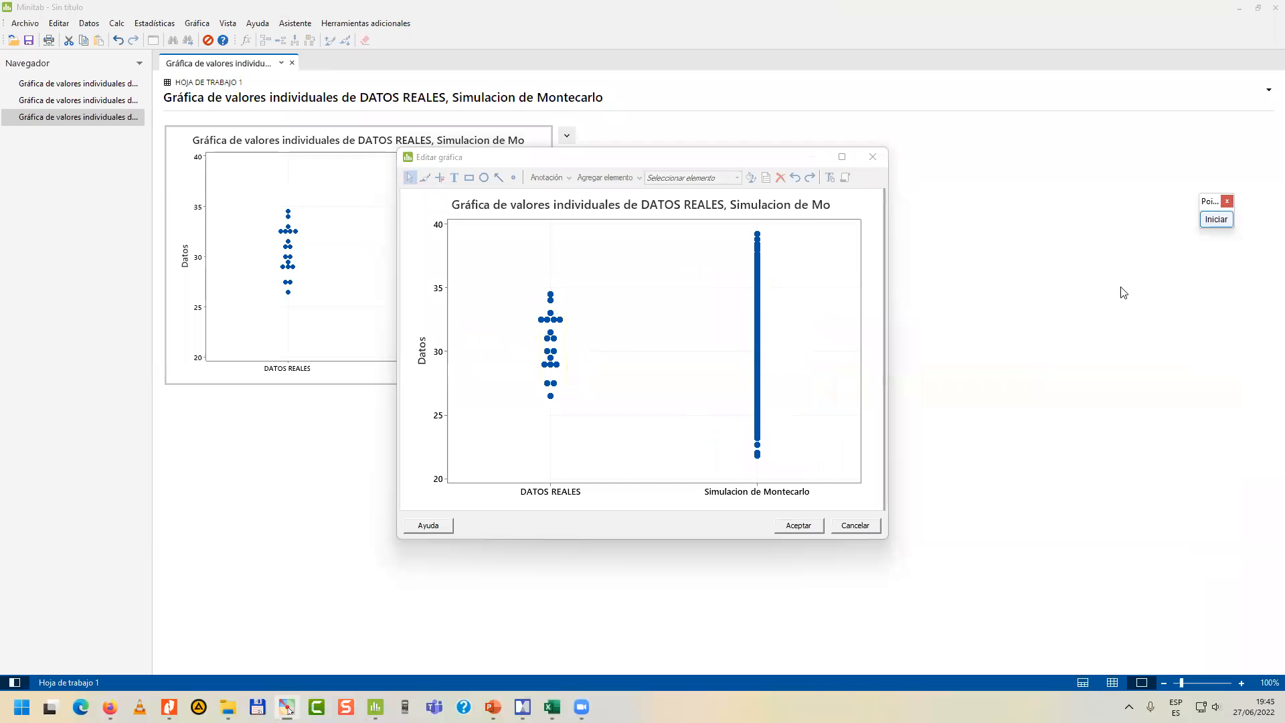
{"action": "left_click", "coordinate": [798, 525]}
{"action": "left_click", "coordinate": [675, 407]}
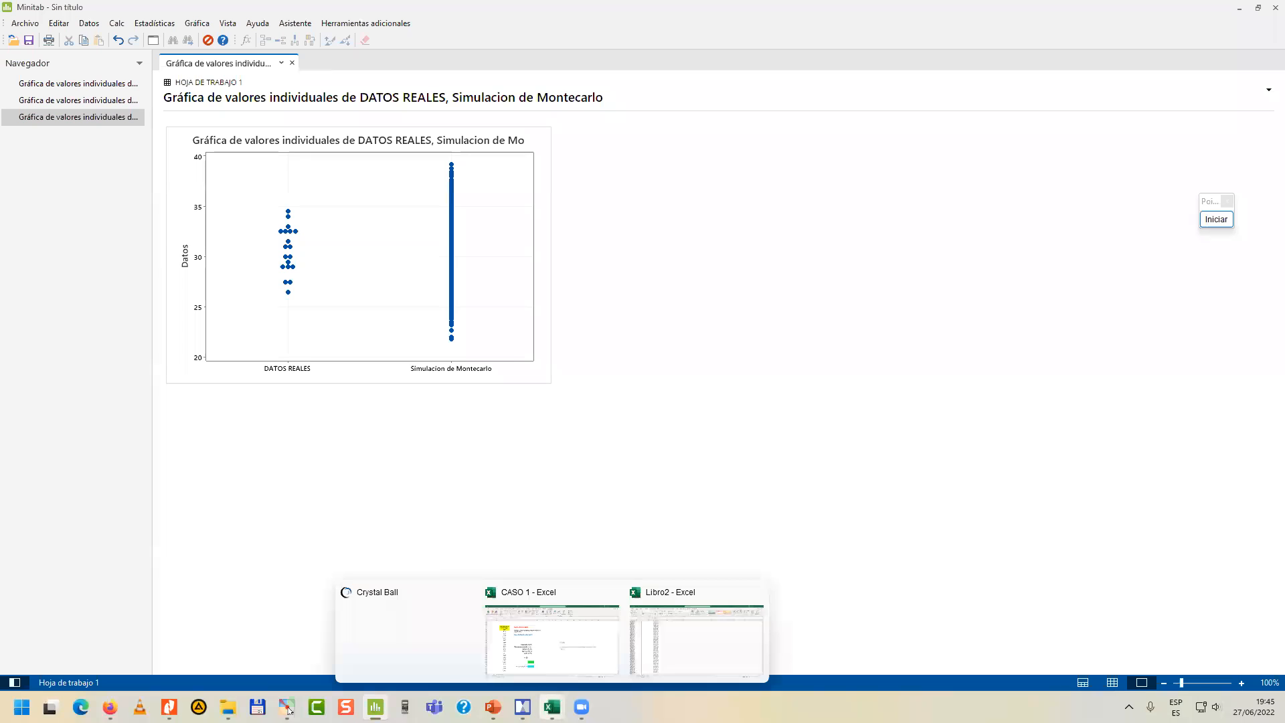
Switch to the course map in MindManager and start its Recorrido walkthrough presentation.
{"action": "mouse_move", "coordinate": [523, 707]}
{"action": "left_click", "coordinate": [526, 659]}
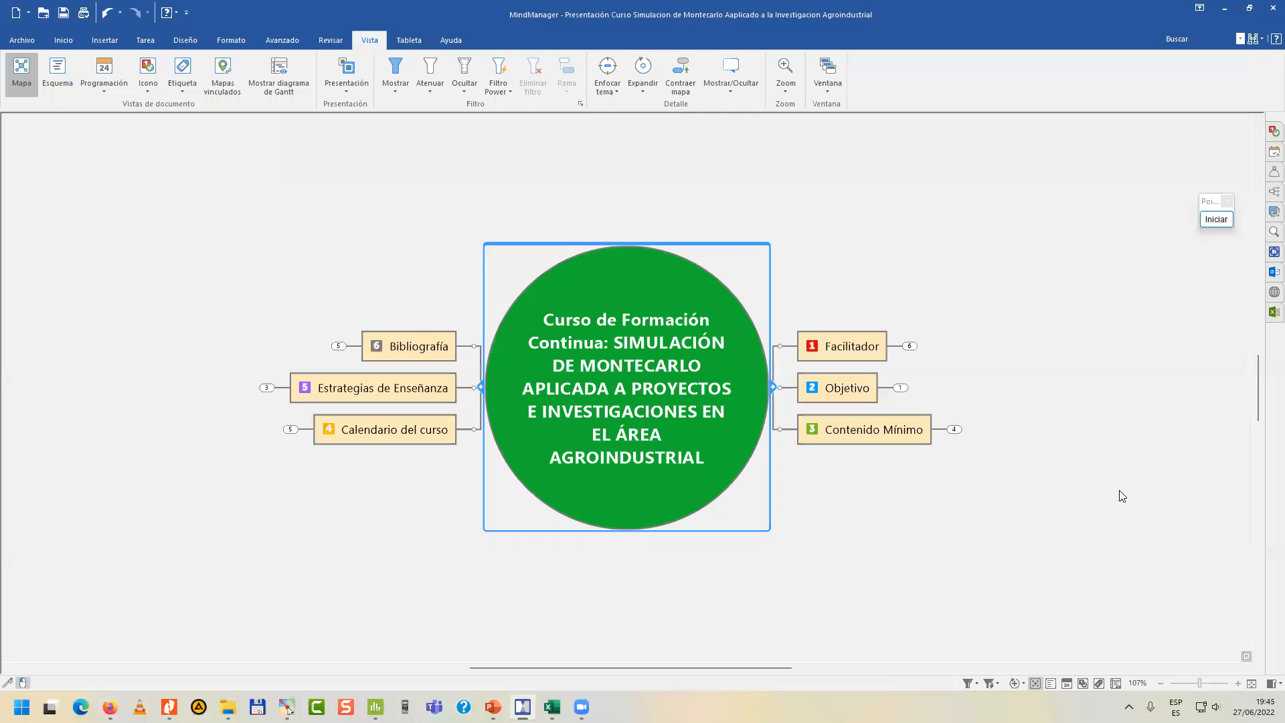
{"action": "left_click", "coordinate": [350, 92]}
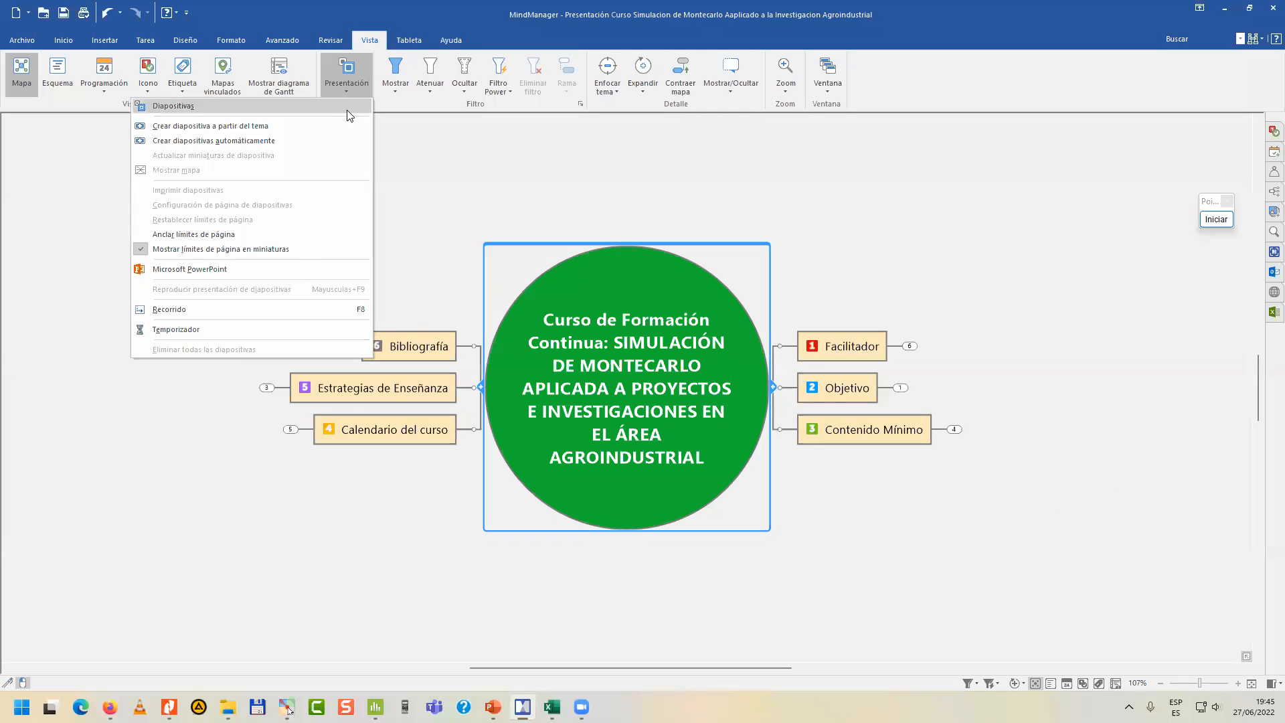
{"action": "left_click", "coordinate": [254, 308]}
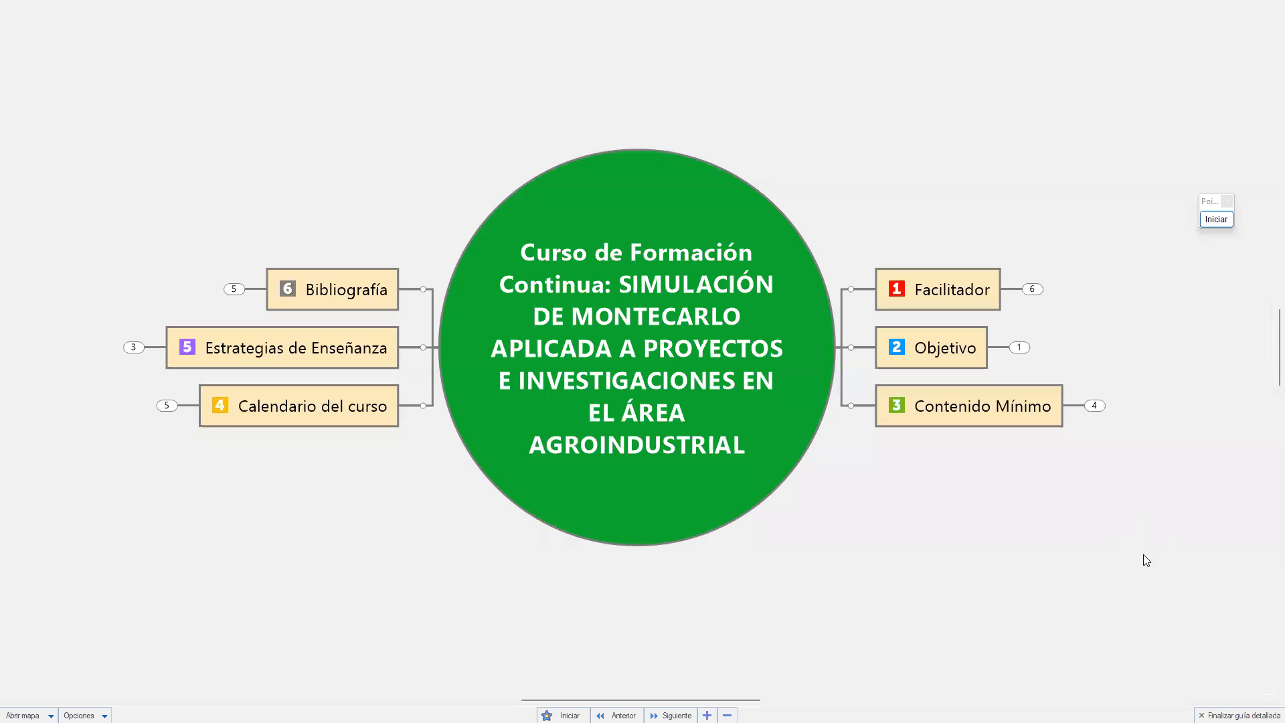
Move the annotation toolbar clear of the map and expand the Objetivo topic.
{"action": "left_click", "coordinate": [1210, 224]}
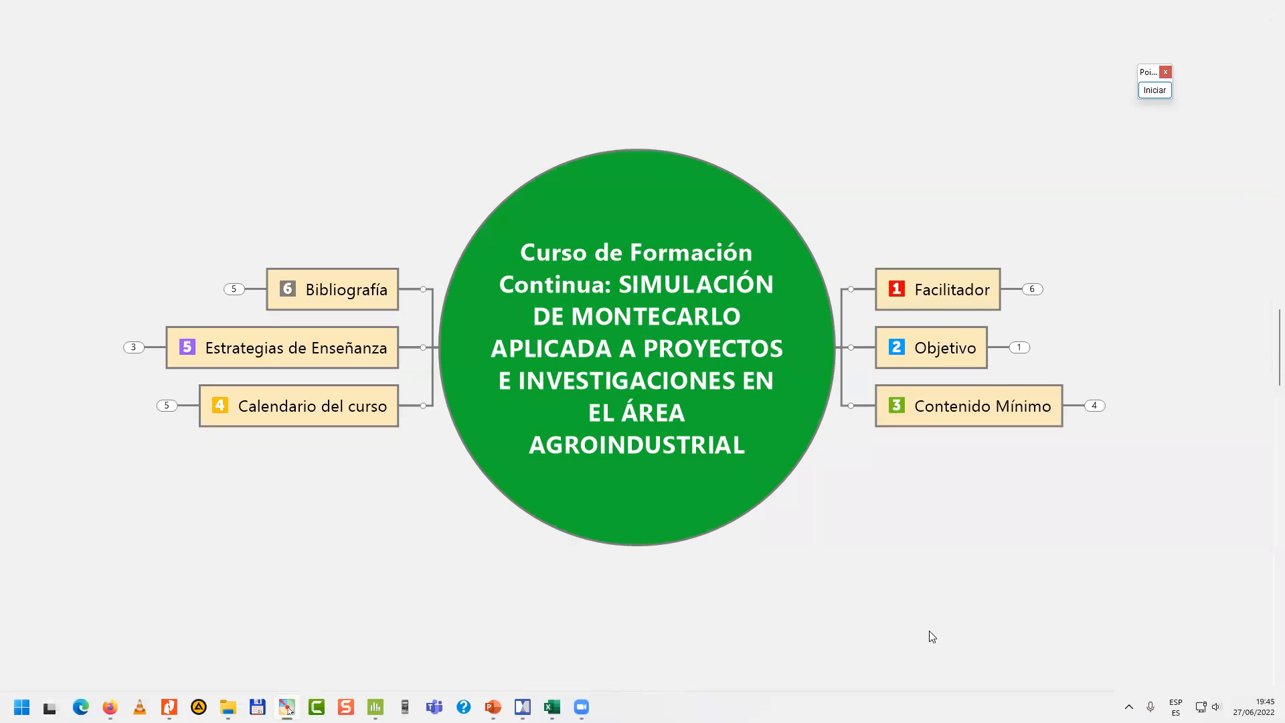
{"action": "left_click", "coordinate": [872, 493]}
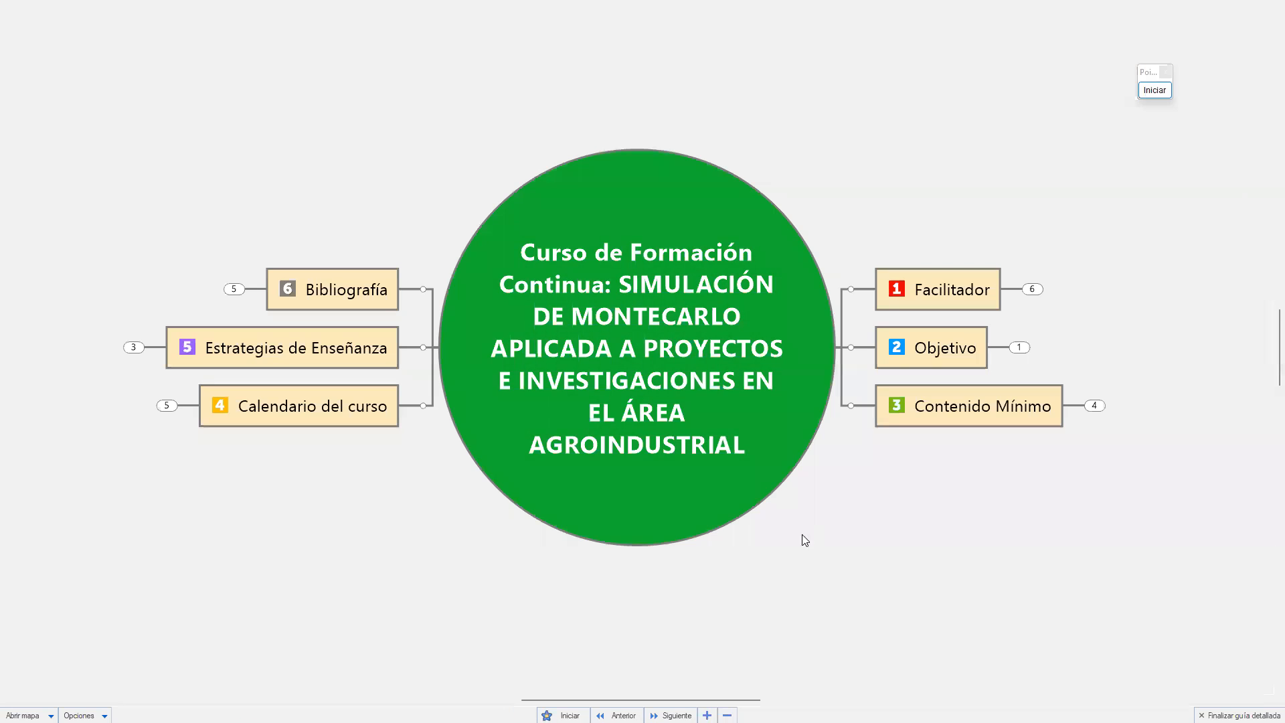
{"action": "left_click_drag", "start_coordinate": [751, 700], "coordinate": [796, 700]}
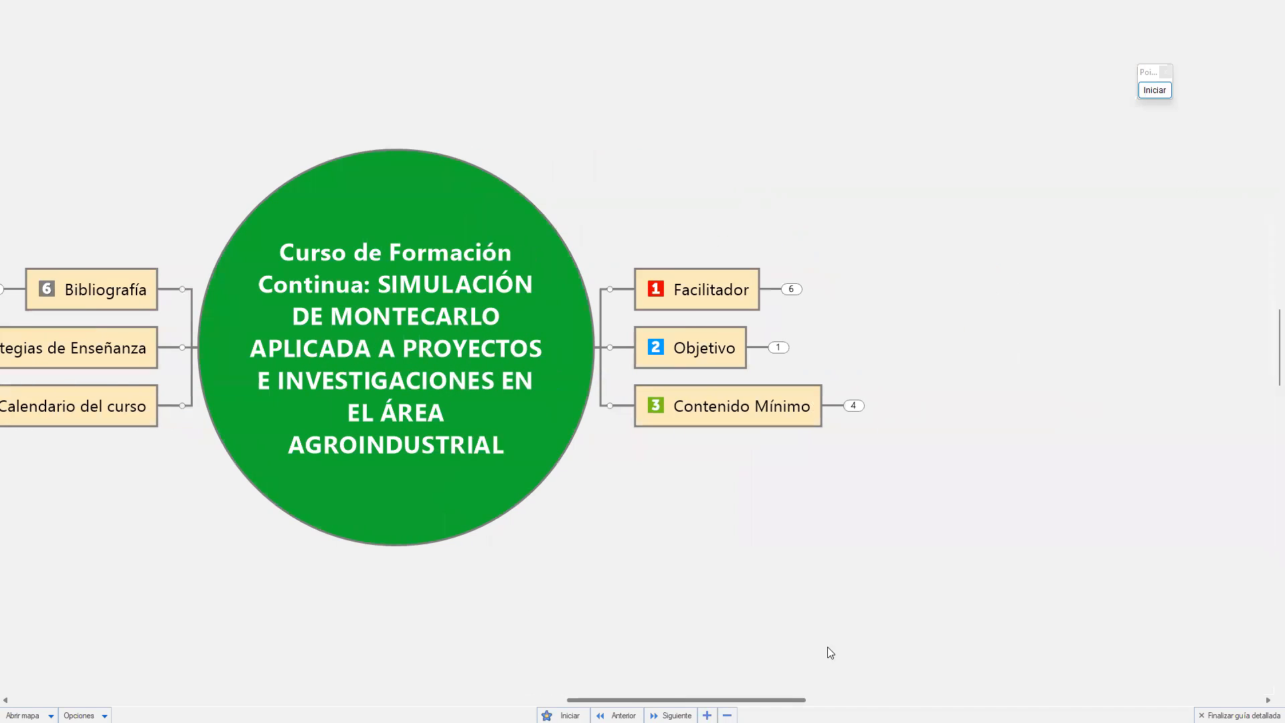
{"action": "left_click", "coordinate": [778, 348]}
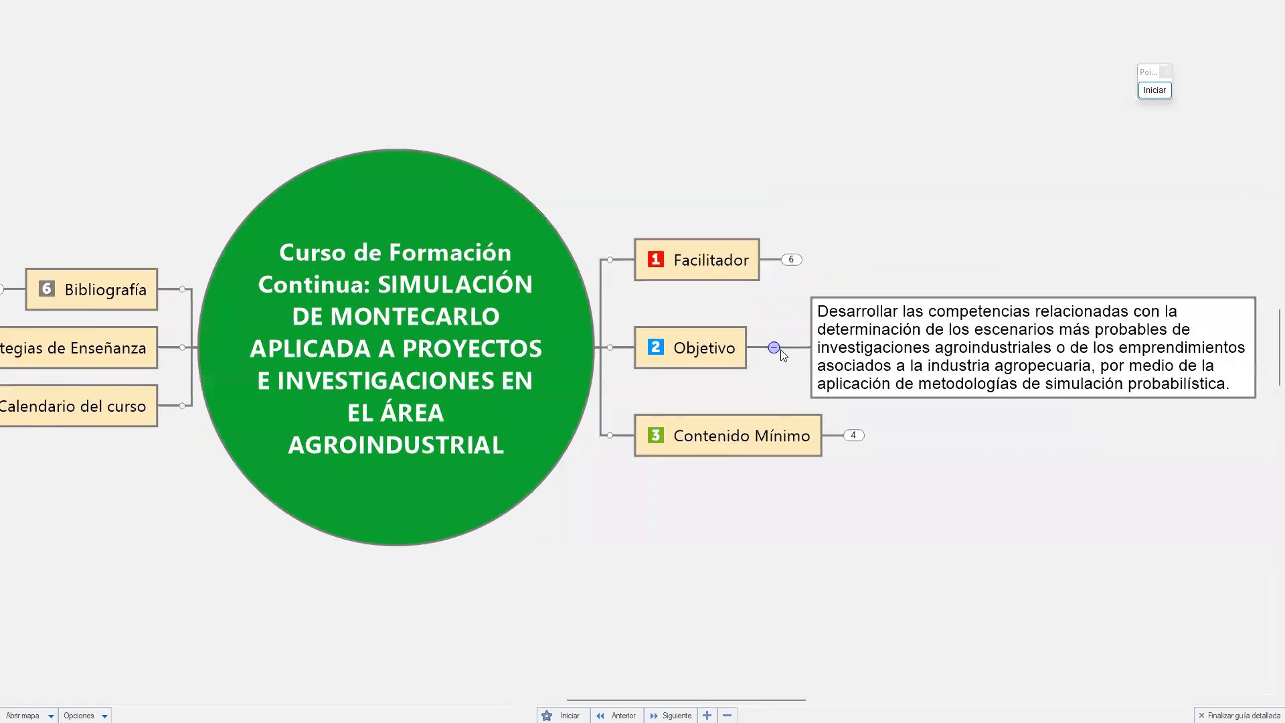
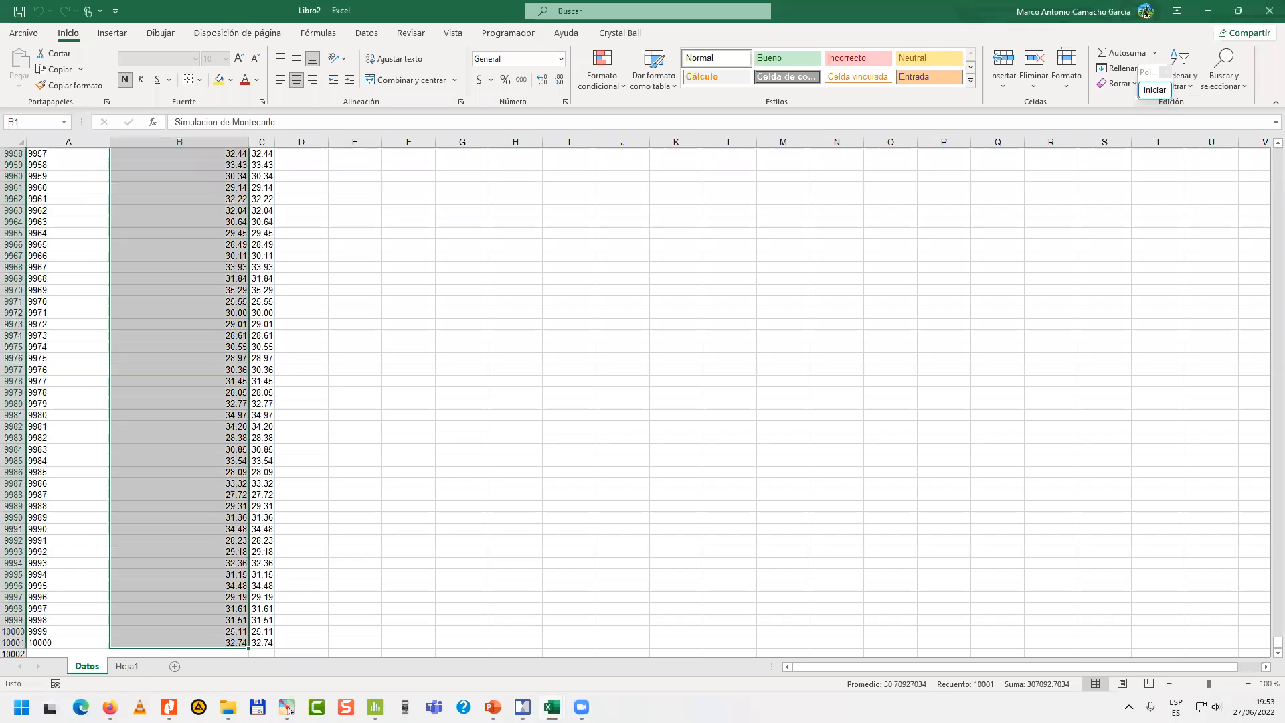
{"action": "key", "text": "alt+Tab"}
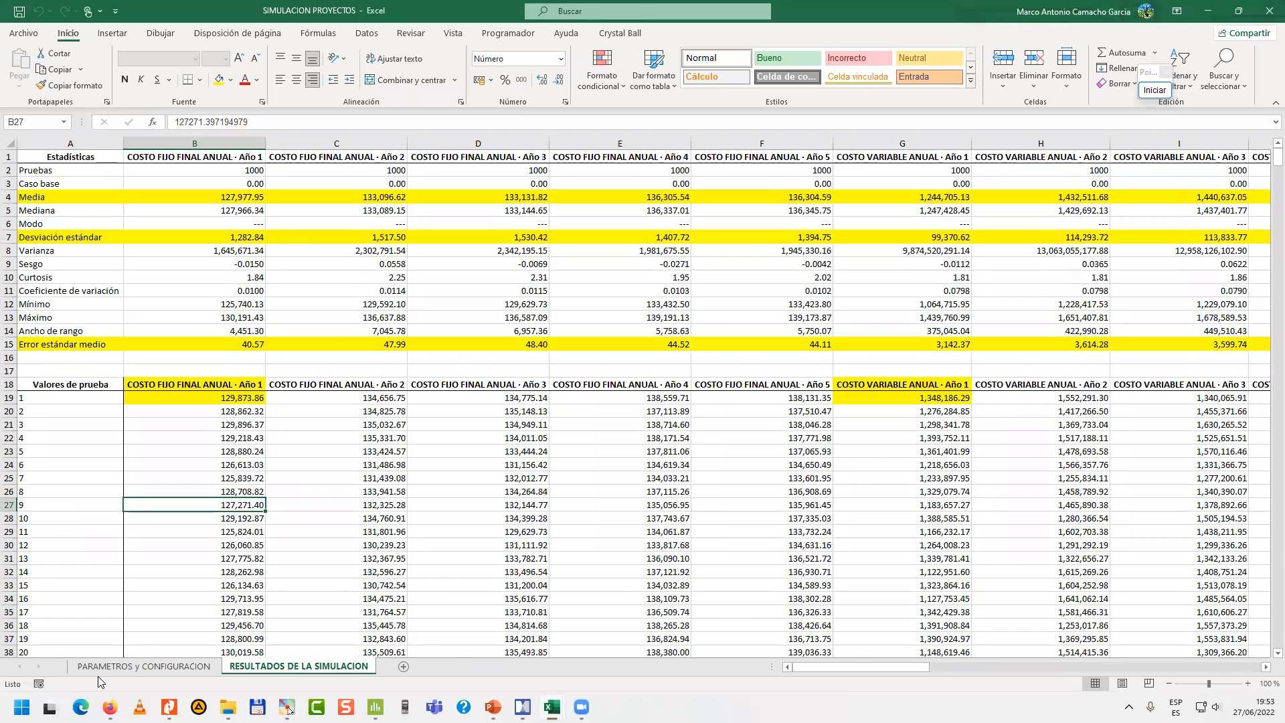
Switch to the SIMULACION PROYECTOS workbook, show its PARAMETROS y CONFIGURACION sheet and shrink the workbook to a floating window.
{"action": "left_click", "coordinate": [115, 664]}
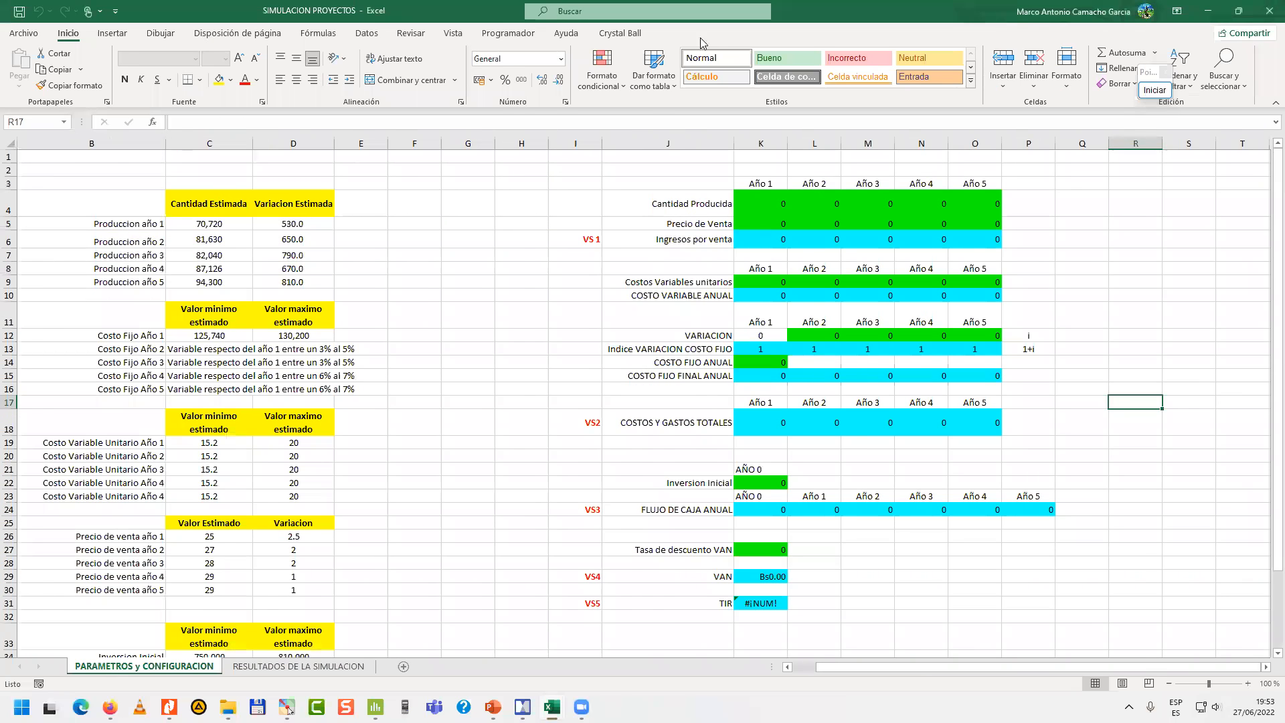
{"action": "left_click", "coordinate": [1238, 11]}
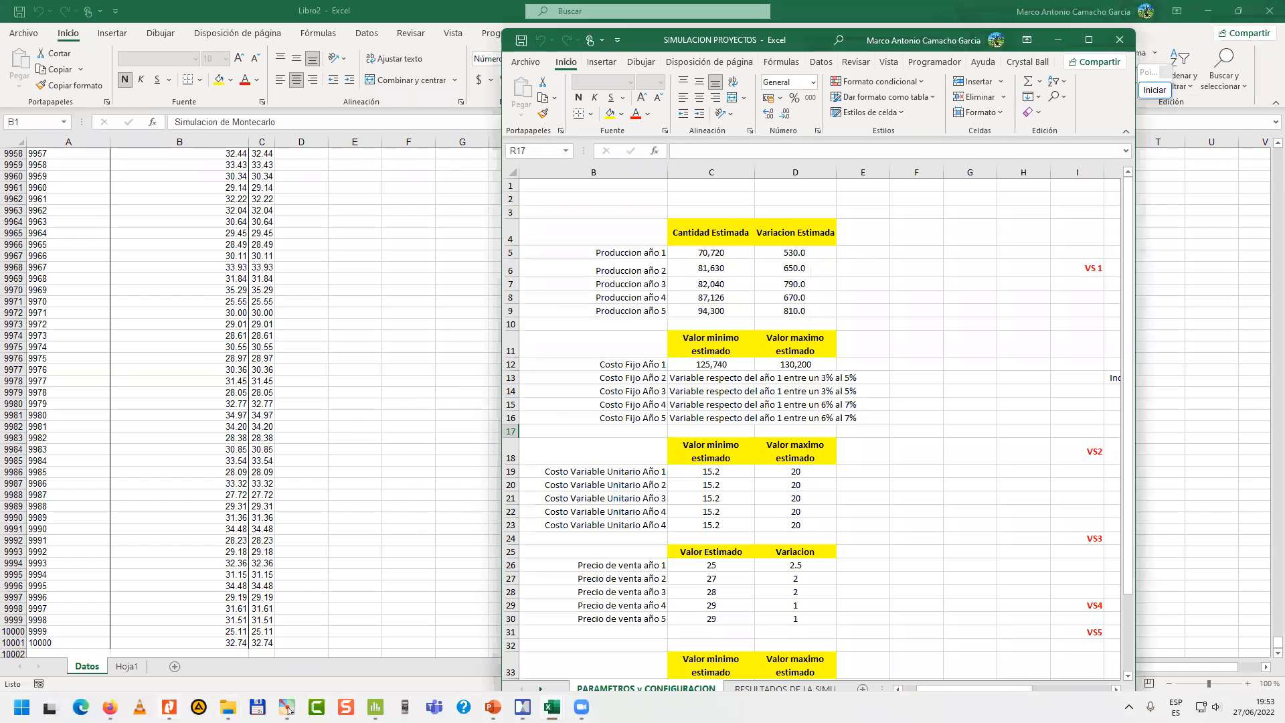
Switch to the case study PDF in Nitro Pro and arrange it beside the workbook with the Plan de producción section showing.
{"action": "left_click", "coordinate": [168, 707]}
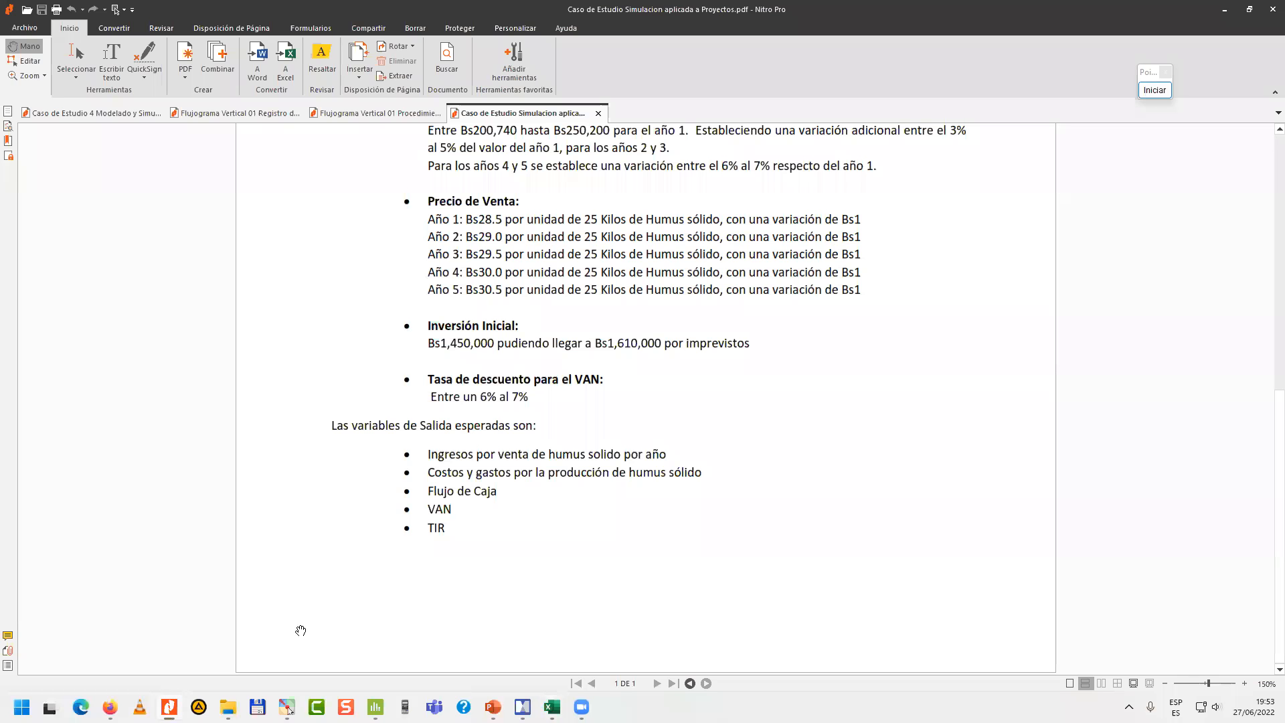
{"action": "double_click", "coordinate": [860, 5]}
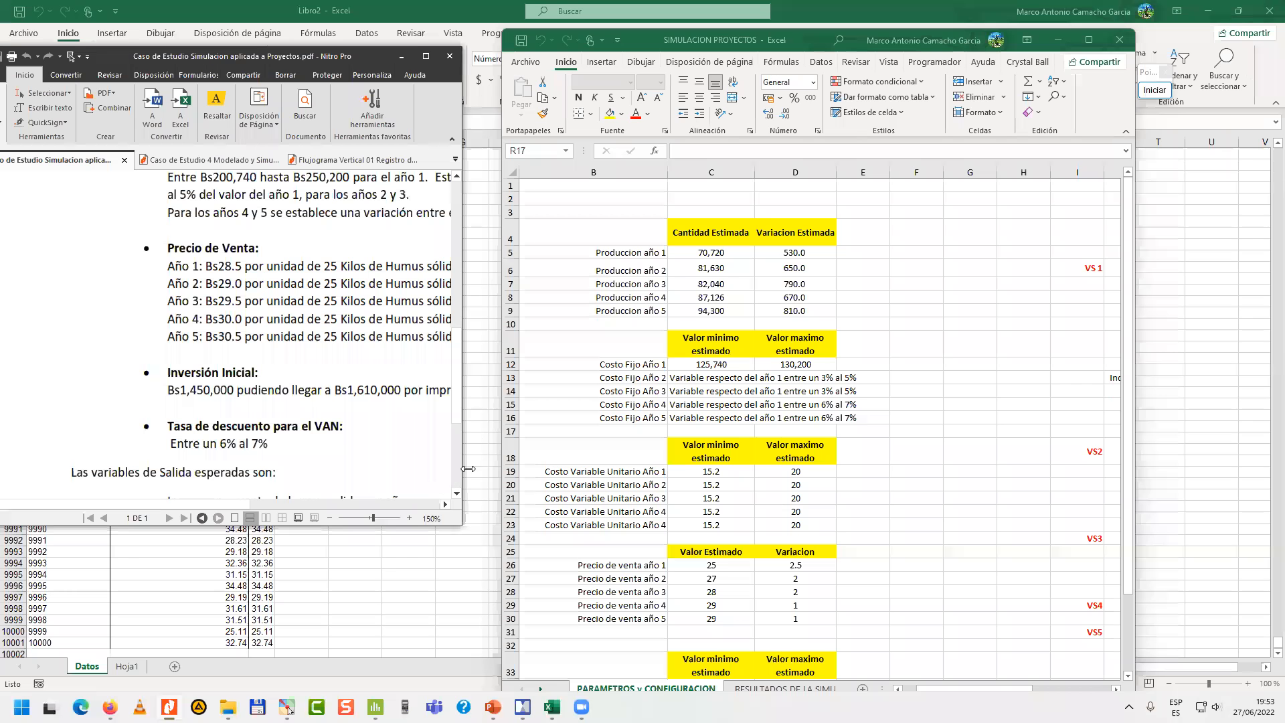
{"action": "left_click_drag", "start_coordinate": [438, 525], "coordinate": [509, 661]}
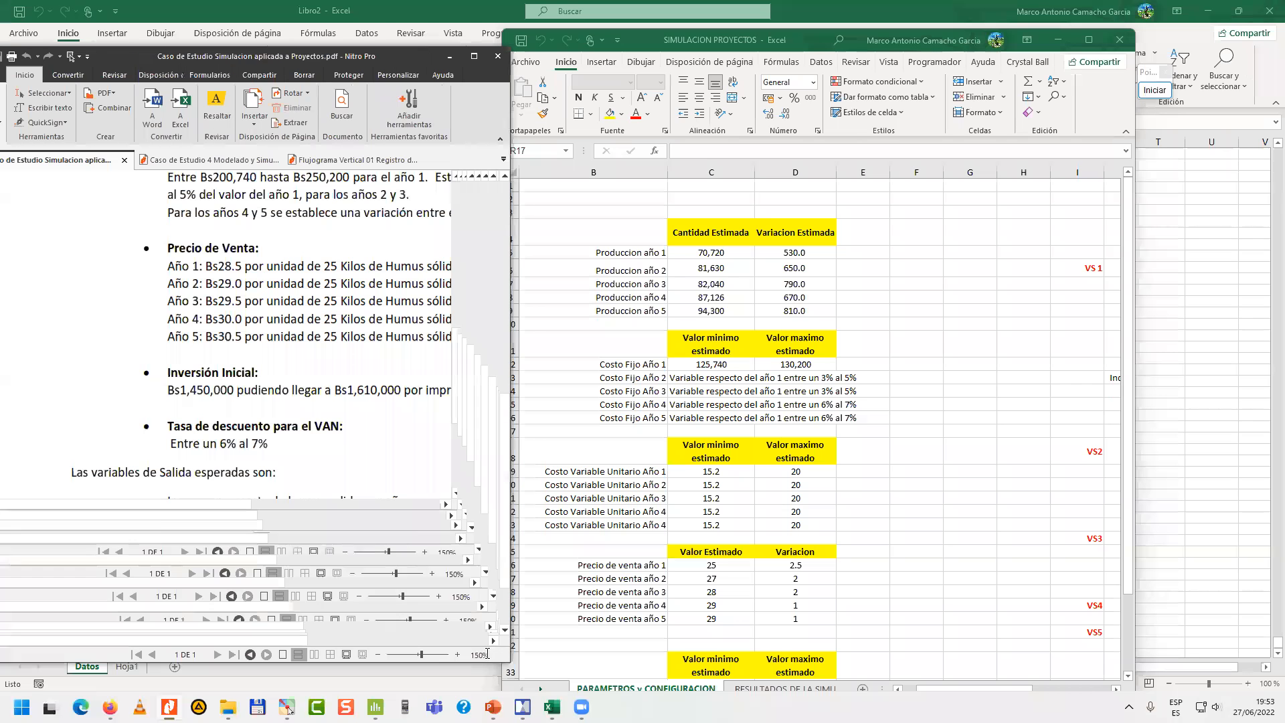
{"action": "left_click_drag", "start_coordinate": [649, 39], "coordinate": [732, 38]}
{"action": "scroll", "coordinate": [370, 272], "scroll_direction": "up", "scroll_amount": 5}
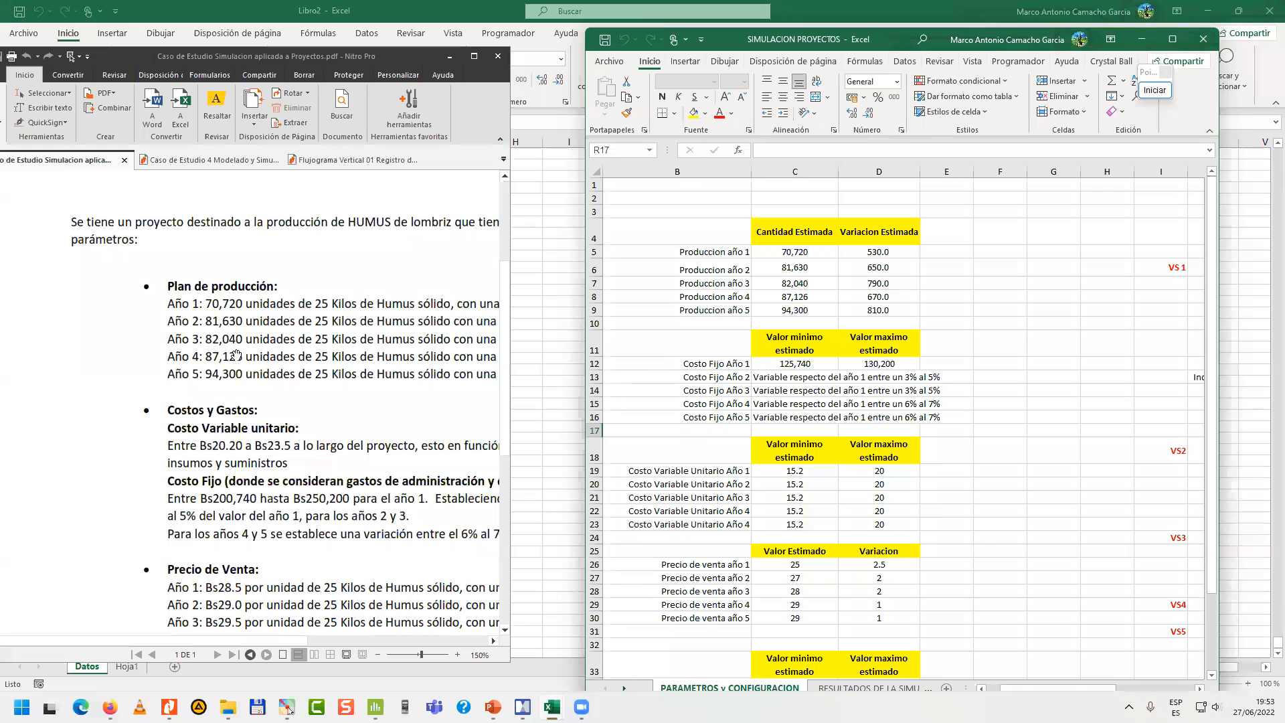
Annotate the screen with a blue rectangle around Plan de producción and a blue arrow to the workbook's production table.
{"action": "left_click", "coordinate": [1155, 90]}
{"action": "left_click_drag", "start_coordinate": [127, 275], "coordinate": [271, 406]}
{"action": "left_click", "coordinate": [1162, 248]}
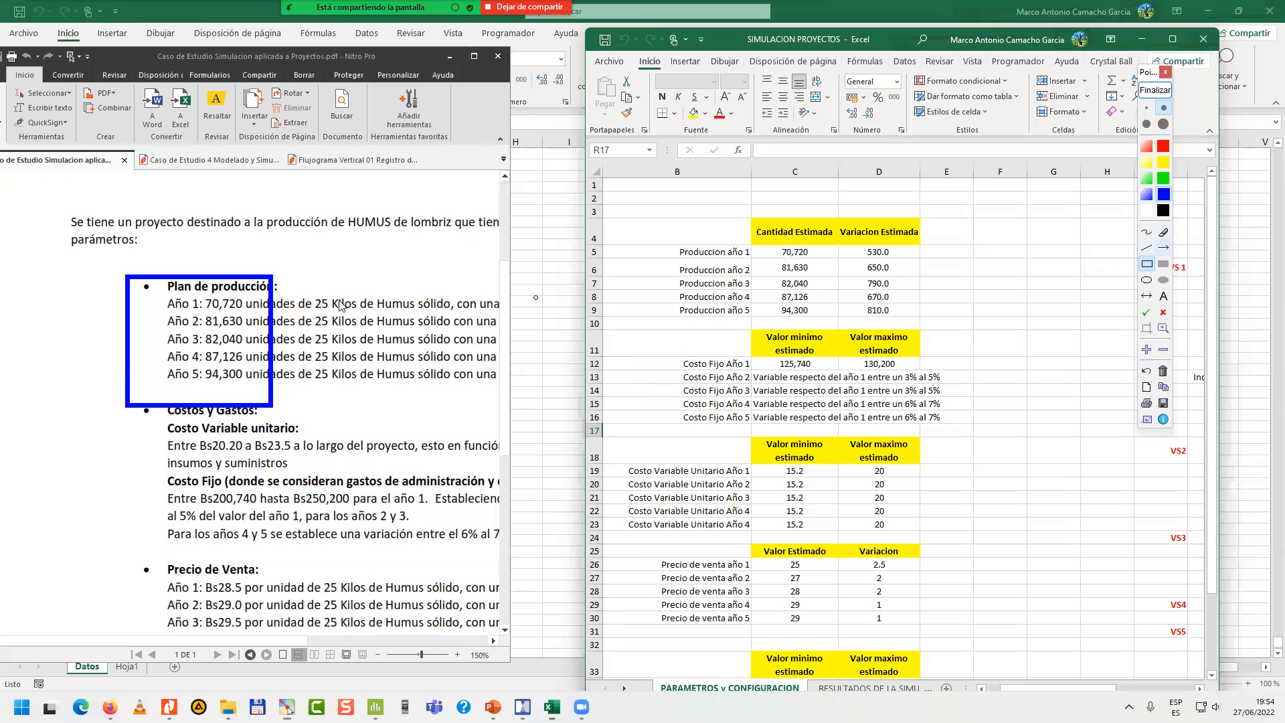
{"action": "mouse_move", "coordinate": [274, 328]}
{"action": "left_mouse_down"}
{"action": "mouse_move", "coordinate": [666, 293]}
{"action": "mouse_move", "coordinate": [736, 268]}
{"action": "left_mouse_up"}
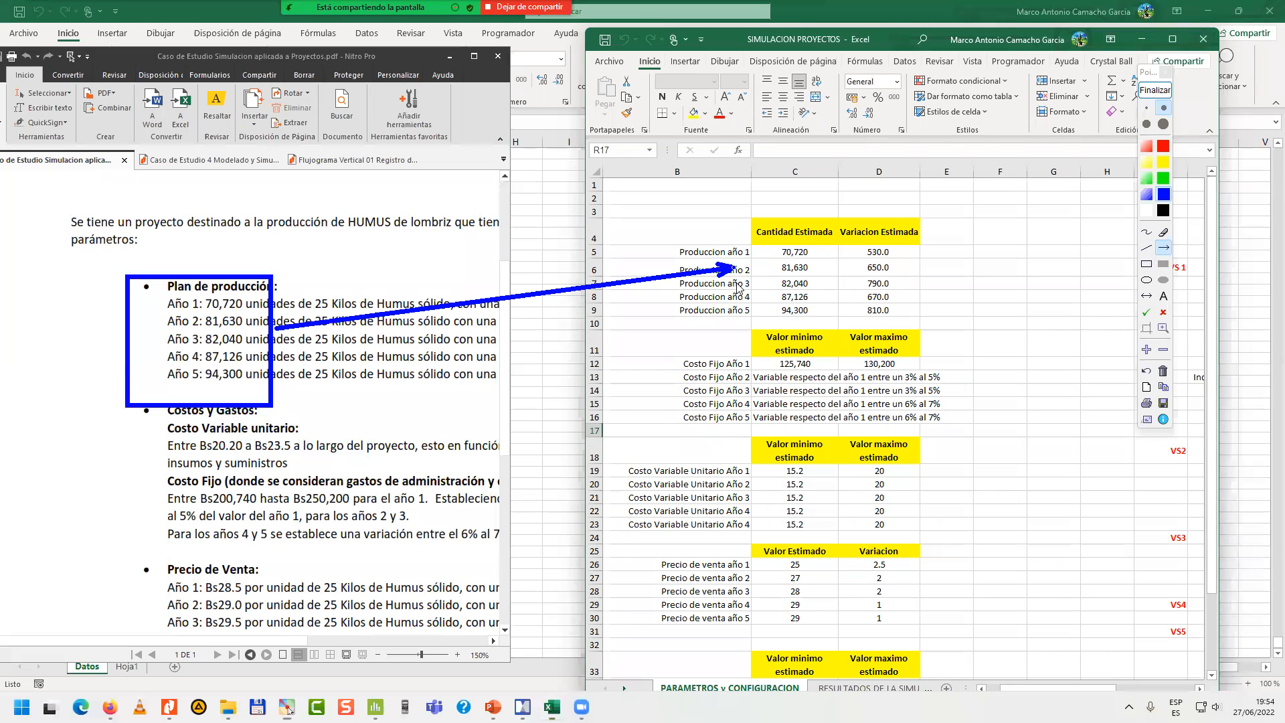
Outline Costos y Gastos in green, draw green arrows to the fixed cost, variable cost and sale price tables, and end the annotation.
{"action": "left_click", "coordinate": [1146, 263]}
{"action": "left_click_drag", "start_coordinate": [148, 402], "coordinate": [472, 561]}
{"action": "left_click", "coordinate": [1163, 247]}
{"action": "mouse_move", "coordinate": [459, 483]}
{"action": "left_mouse_down"}
{"action": "mouse_move", "coordinate": [672, 406]}
{"action": "mouse_move", "coordinate": [636, 507]}
{"action": "mouse_move", "coordinate": [663, 508]}
{"action": "left_mouse_up"}
{"action": "left_click_drag", "start_coordinate": [509, 599], "coordinate": [672, 584]}
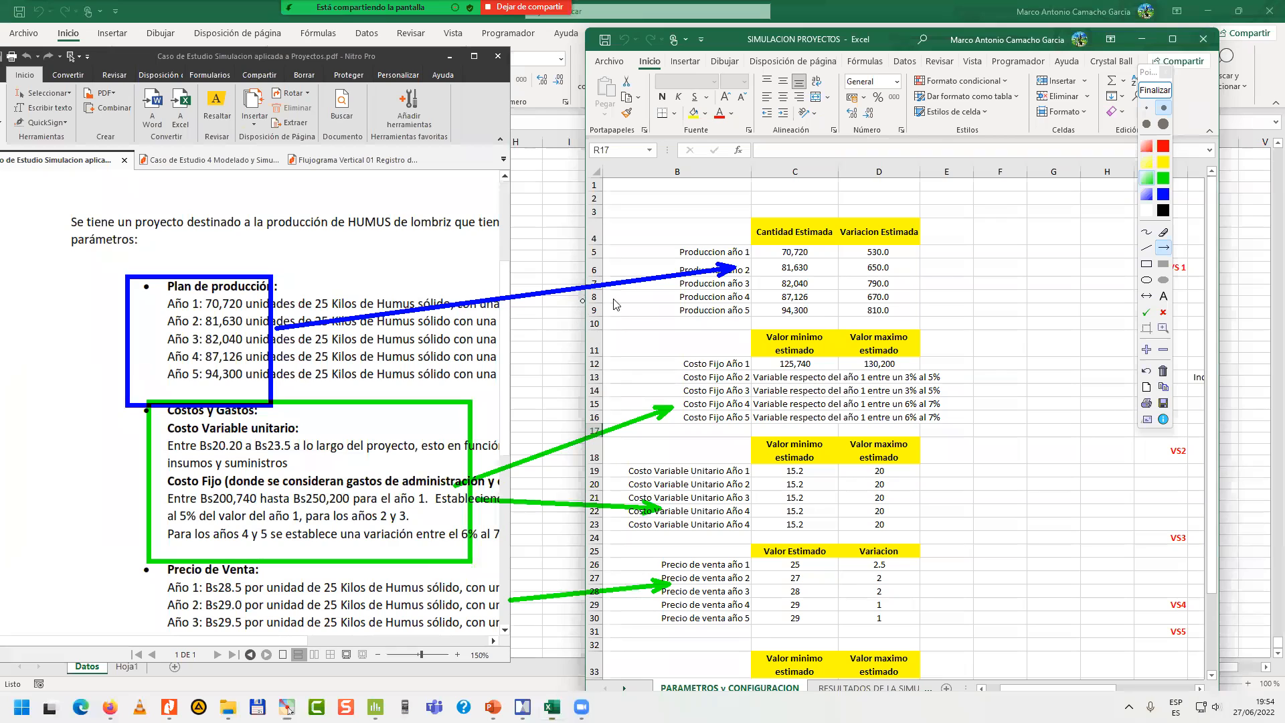
{"action": "left_click", "coordinate": [1148, 95]}
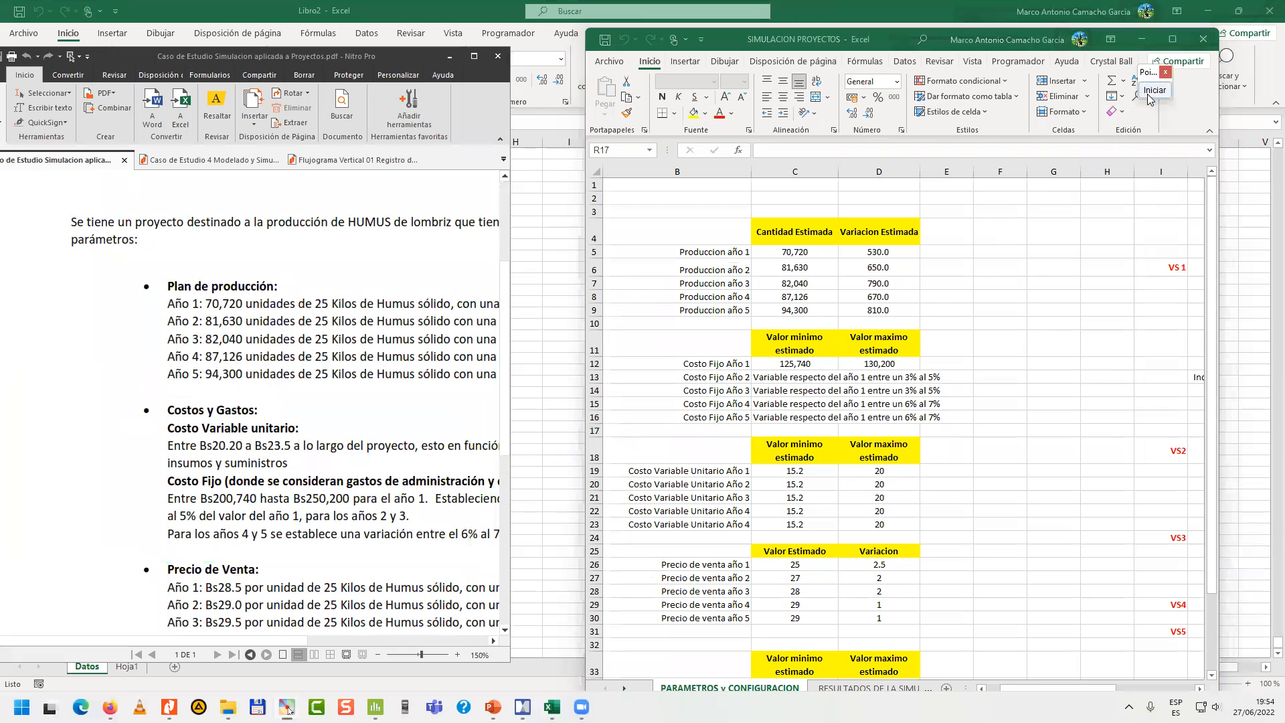
Maximize the SIMULACION PROYECTOS workbook and set the number of Crystal Ball trials to 1000.
{"action": "left_click", "coordinate": [1173, 40]}
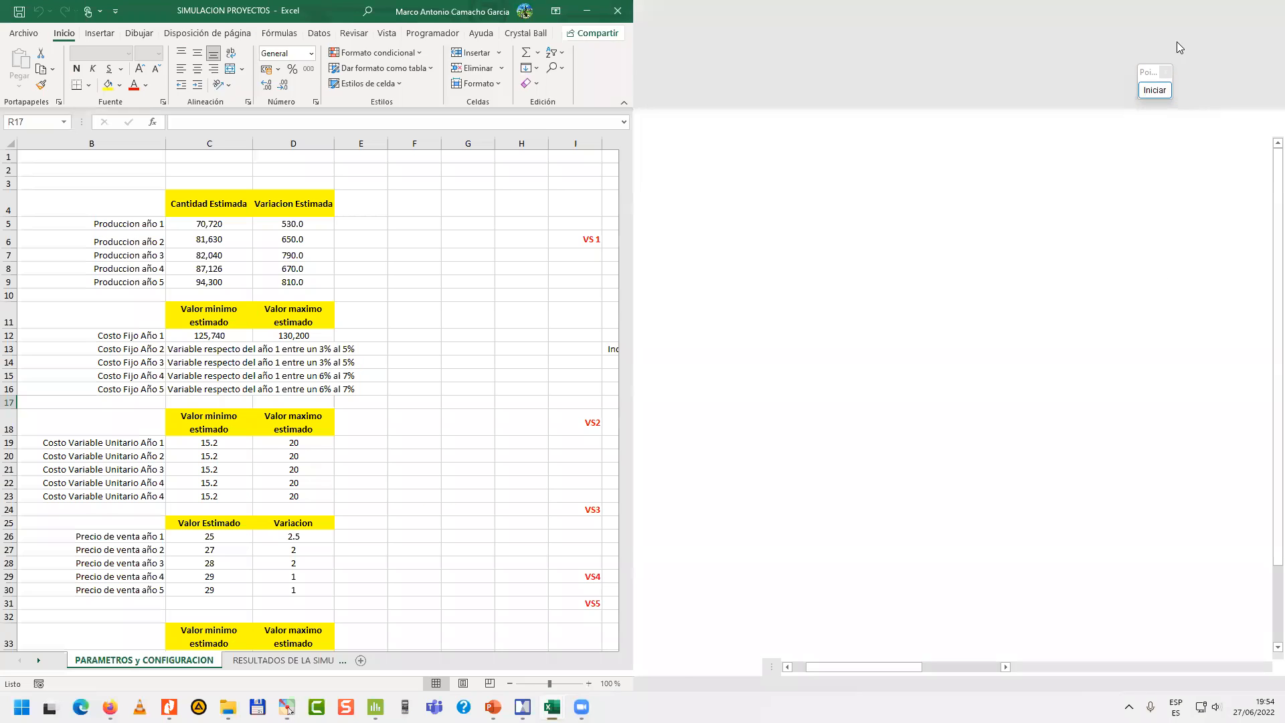
{"action": "left_click", "coordinate": [620, 33]}
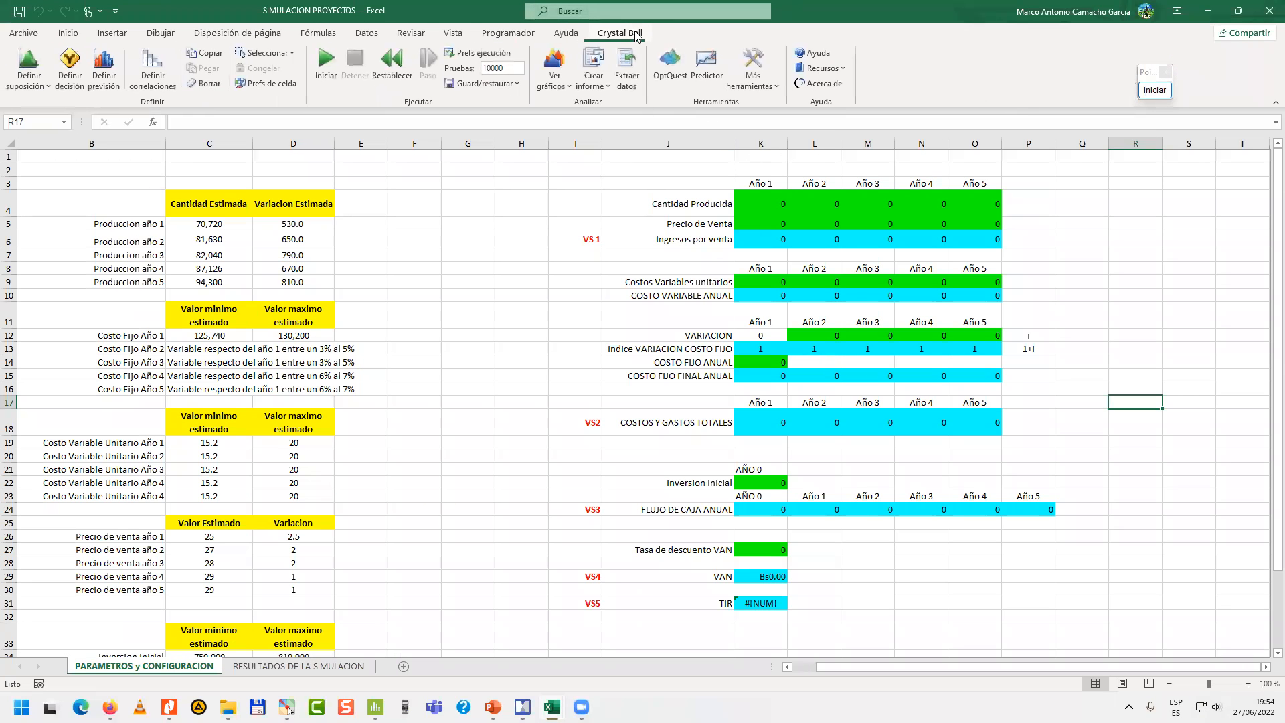
{"action": "left_click", "coordinate": [502, 68]}
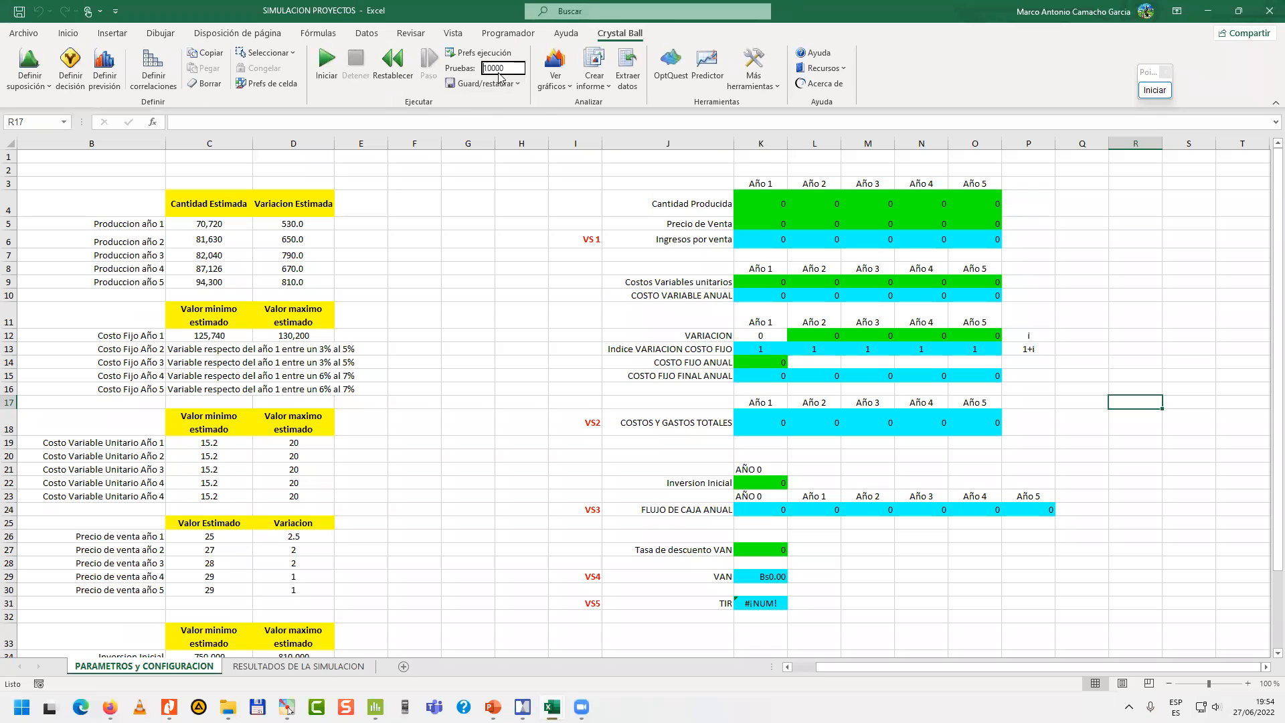
{"action": "type", "text": "10"}
{"action": "scroll", "coordinate": [335, 245], "scroll_direction": "down", "scroll_amount": 1}
{"action": "scroll", "coordinate": [386, 330], "scroll_direction": "up", "scroll_amount": 1}
Review the Crystal Ball assumption of the Año 1 Cantidad Producida in cell K4 and close it without changes.
{"action": "left_click", "coordinate": [778, 208]}
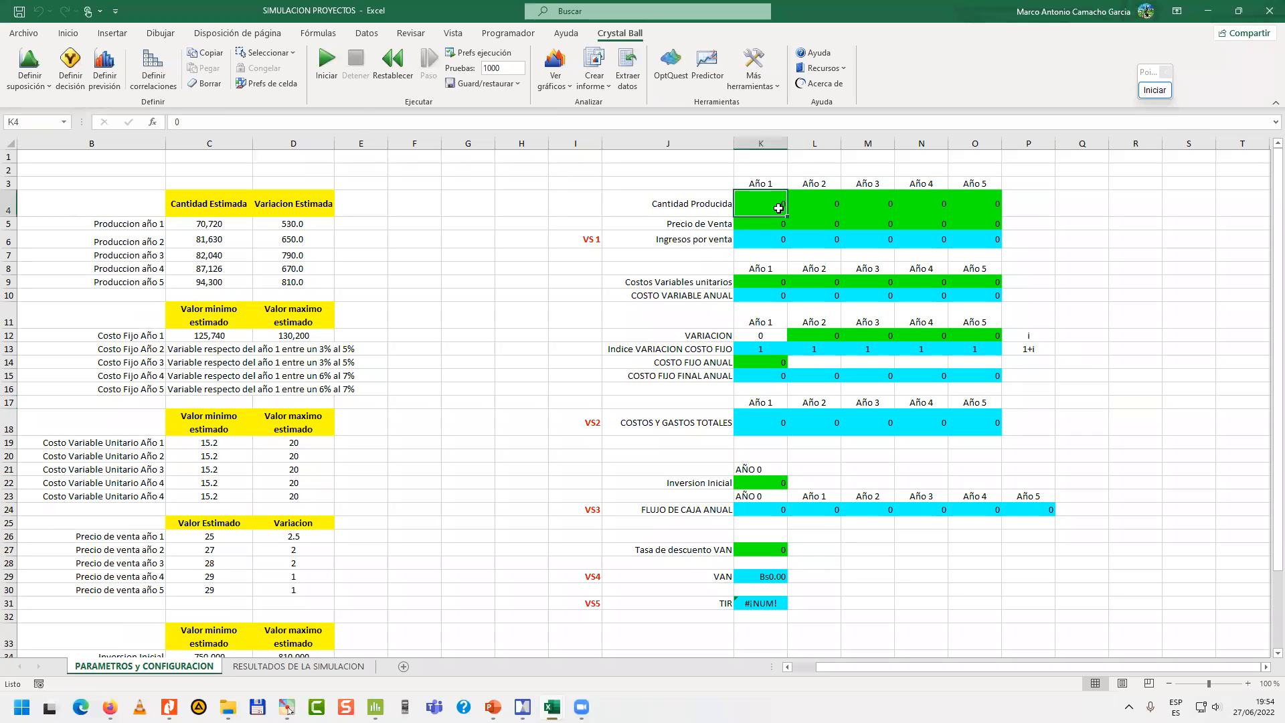
{"action": "left_click", "coordinate": [40, 64]}
{"action": "left_click", "coordinate": [662, 392]}
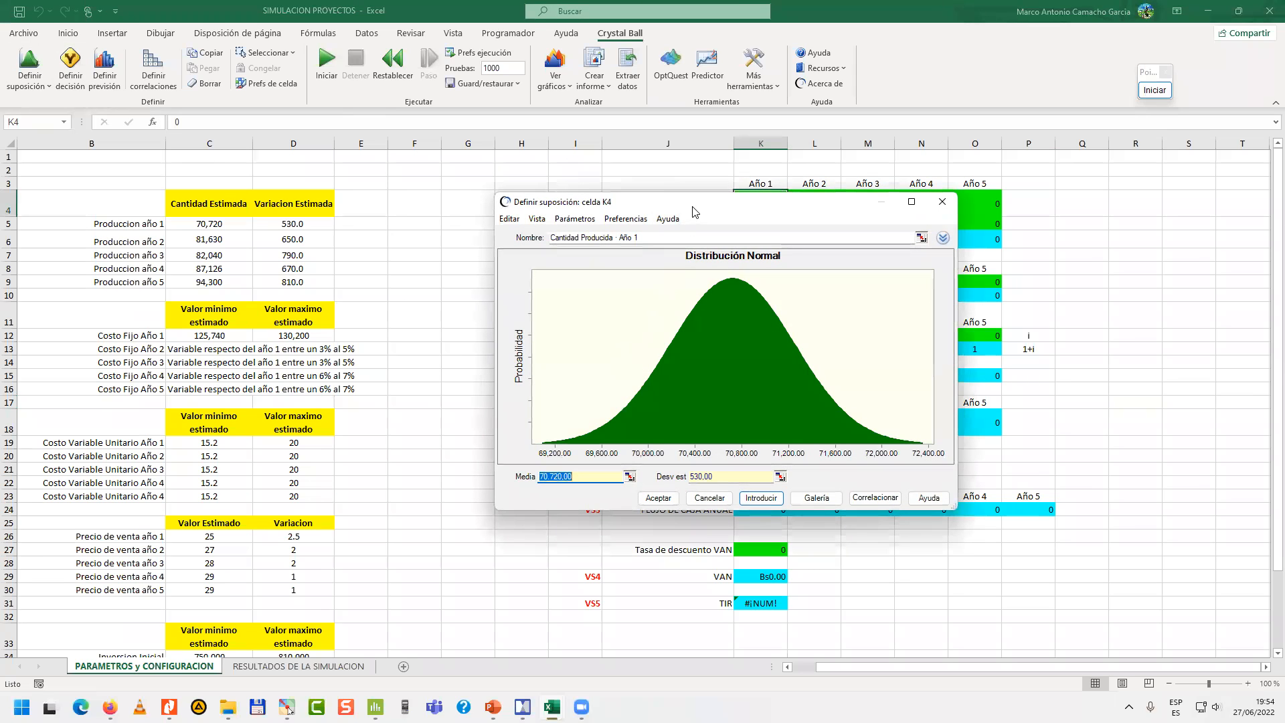
{"action": "left_click_drag", "start_coordinate": [686, 210], "coordinate": [349, 187]}
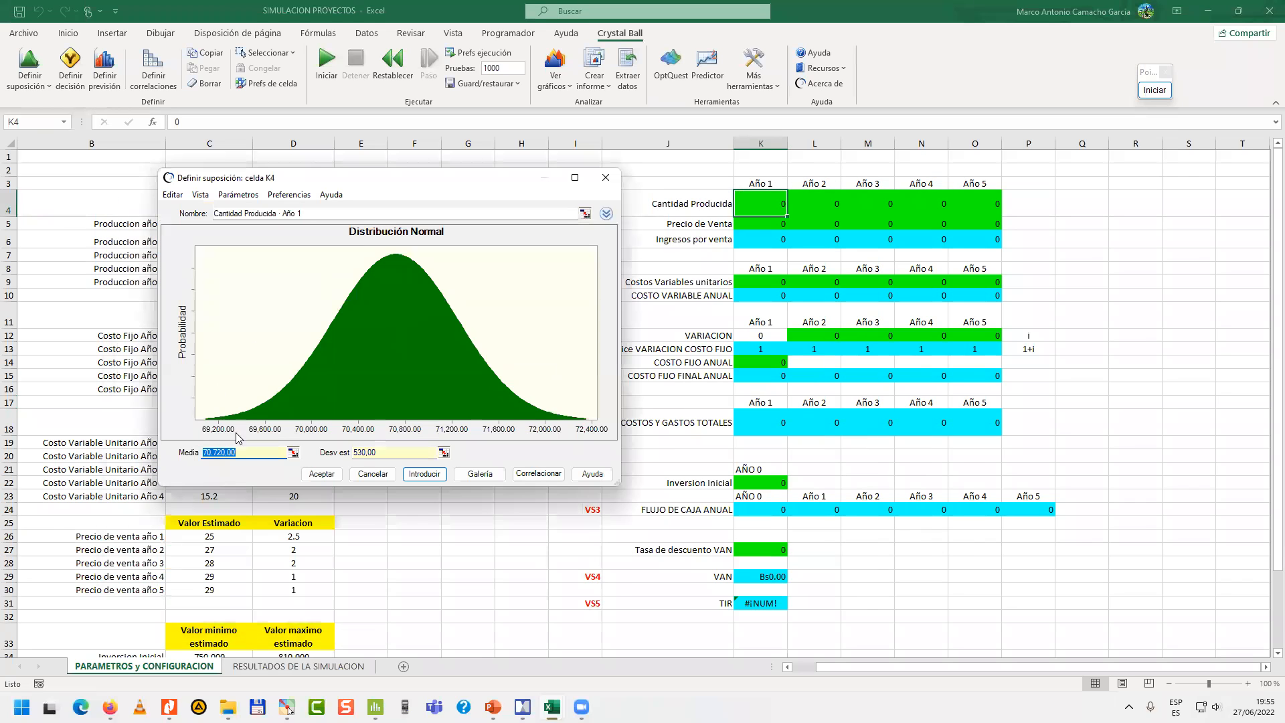
{"action": "left_click", "coordinate": [606, 177]}
Review the Crystal Ball assumption of the Año 1 COSTO FIJO ANUAL in cell K14 and close it without changes.
{"action": "left_click", "coordinate": [768, 422]}
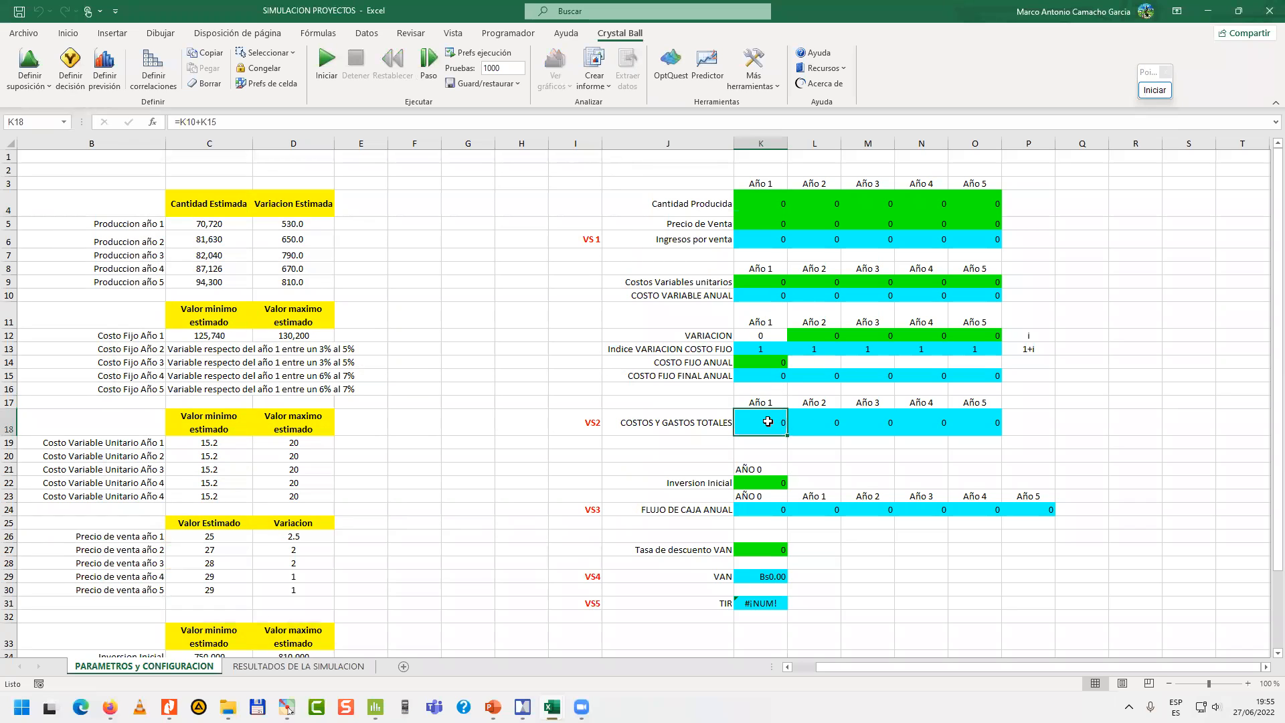
{"action": "left_click", "coordinate": [757, 367]}
{"action": "left_click", "coordinate": [51, 74]}
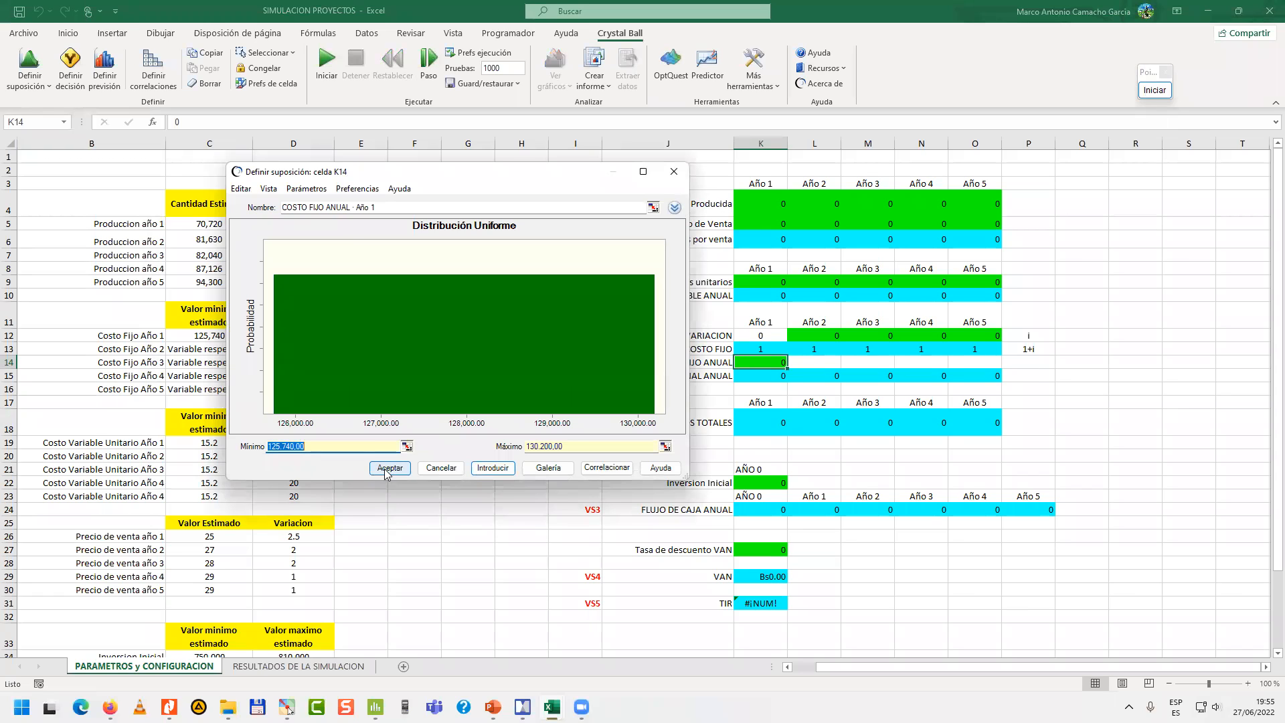
{"action": "left_click", "coordinate": [438, 473]}
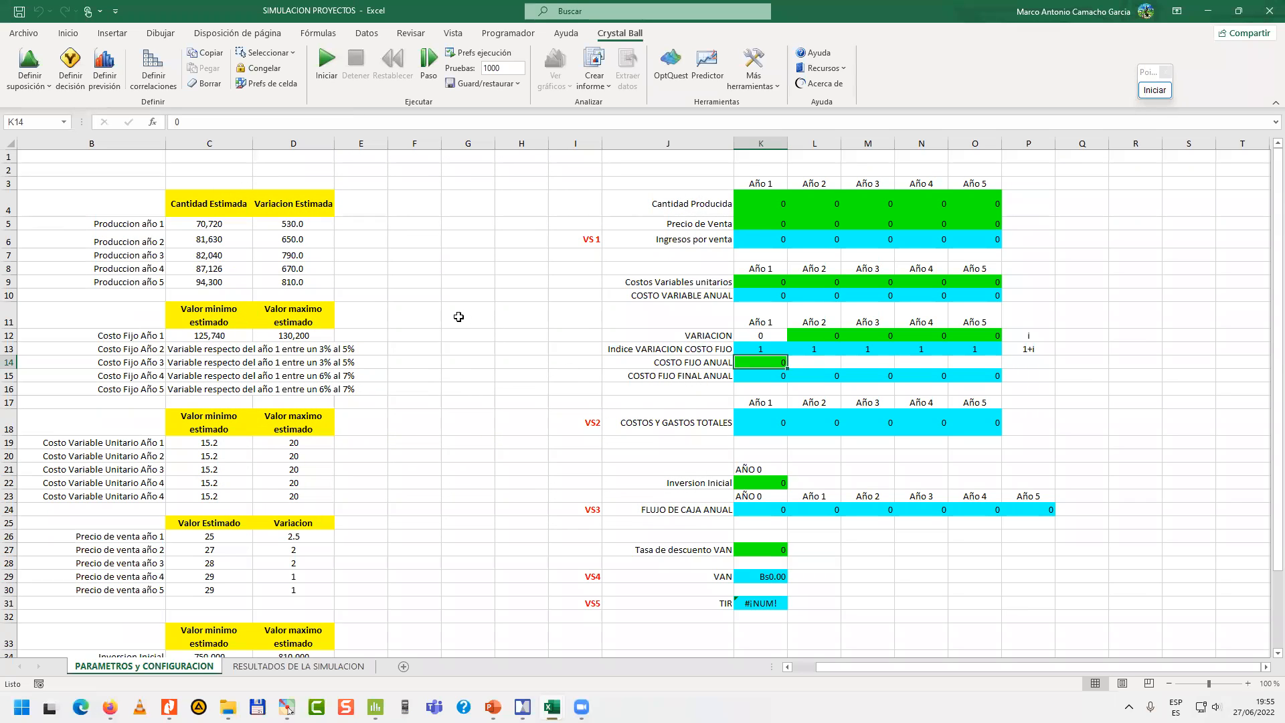
Run the Crystal Ball simulation and move the VAN forecast chart to the front, clear of the other charts.
{"action": "left_click", "coordinate": [326, 60]}
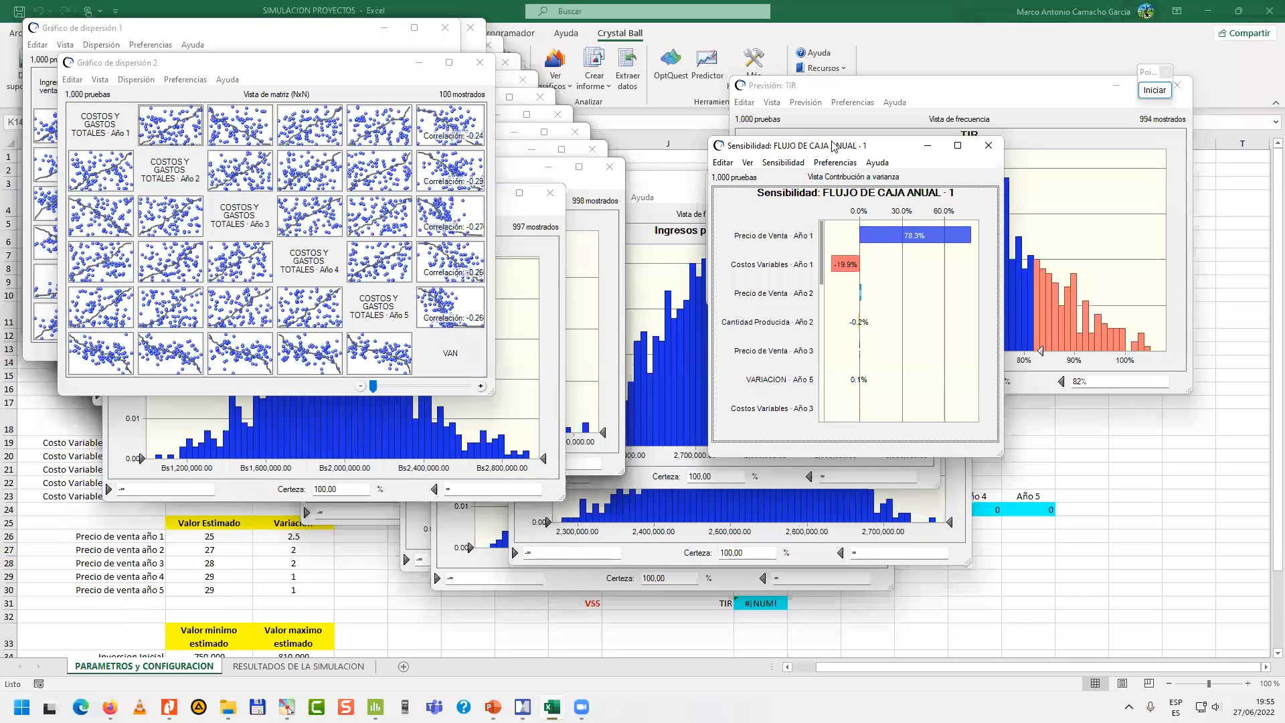
{"action": "left_click", "coordinate": [533, 235]}
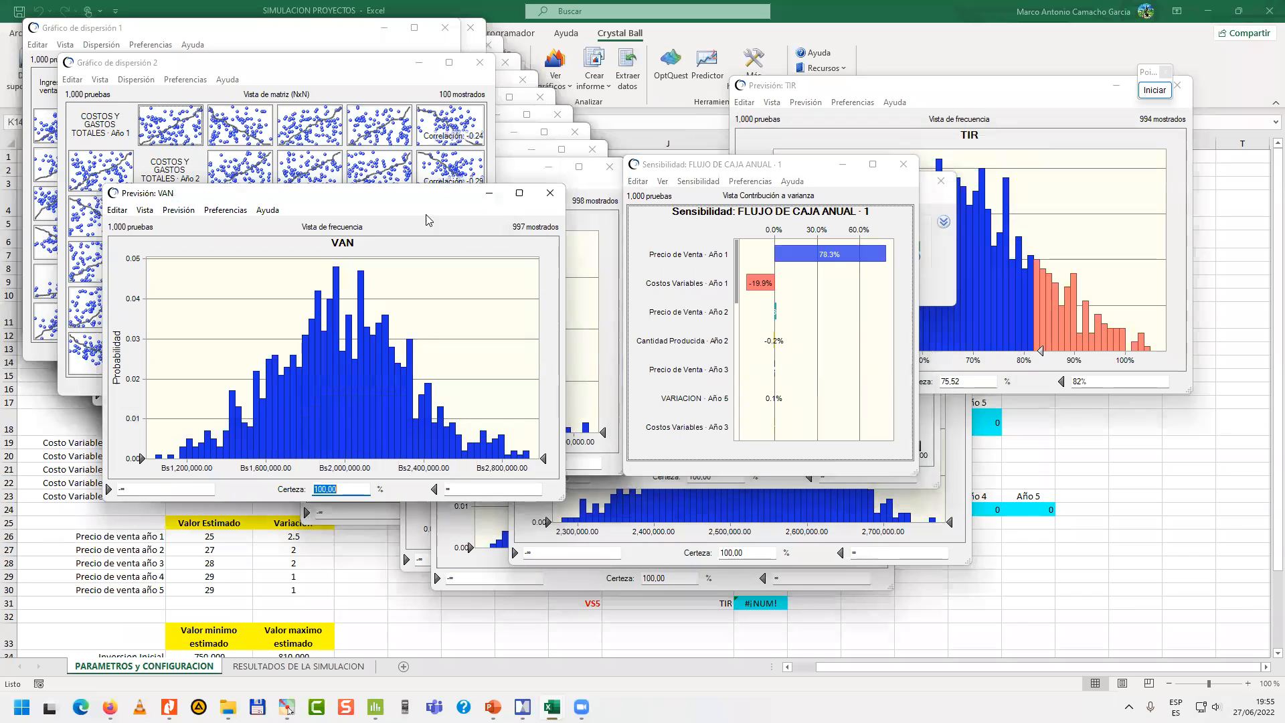
{"action": "left_click_drag", "start_coordinate": [393, 197], "coordinate": [389, 99]}
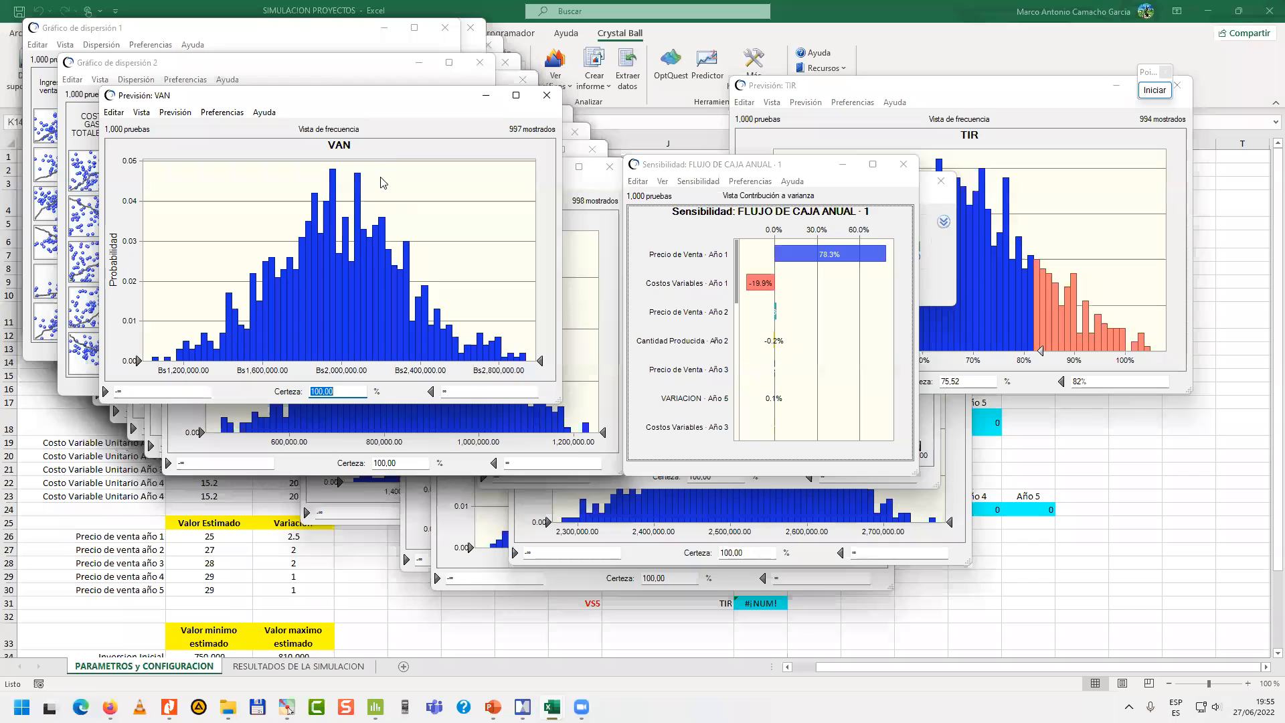
Try 0 as the VAN forecast's lower certainty limit, and raise the limit to about Bs1,168,085.
{"action": "left_click", "coordinate": [137, 394]}
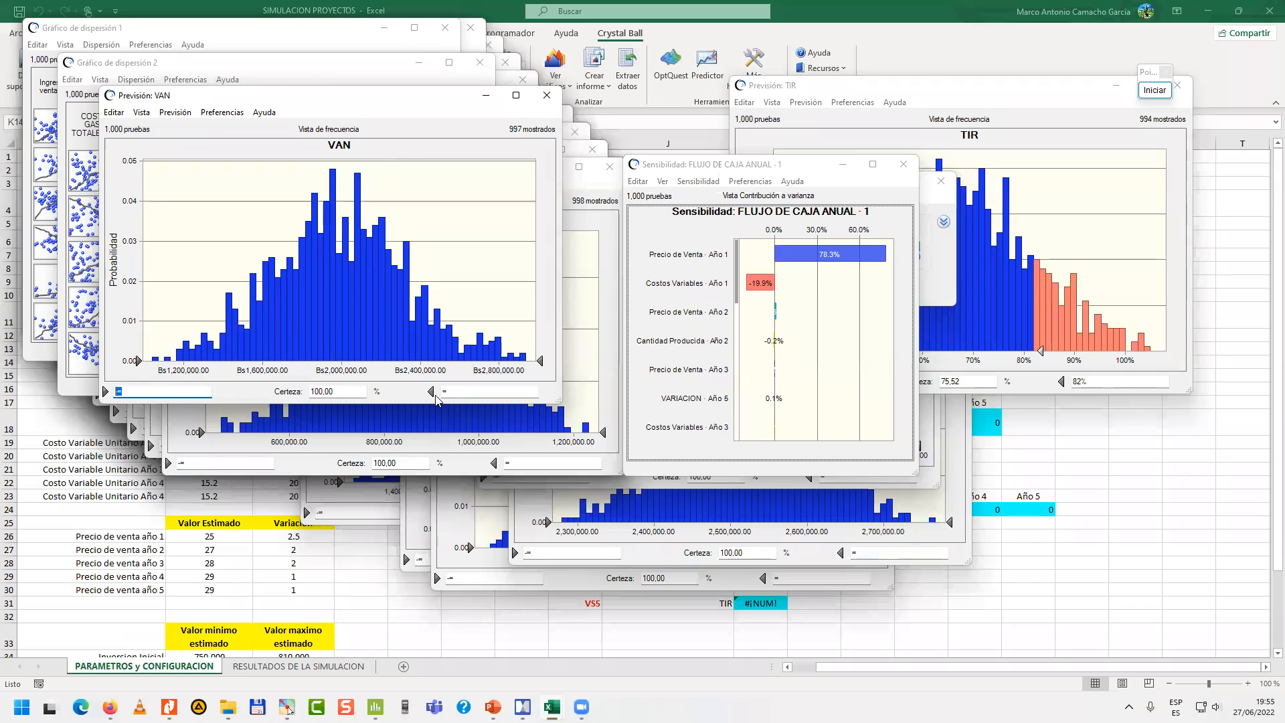
{"action": "type", "text": "0"}
{"action": "key", "text": "Return"}
{"action": "left_click_drag", "start_coordinate": [139, 363], "coordinate": [173, 362]}
{"action": "left_click", "coordinate": [321, 392]}
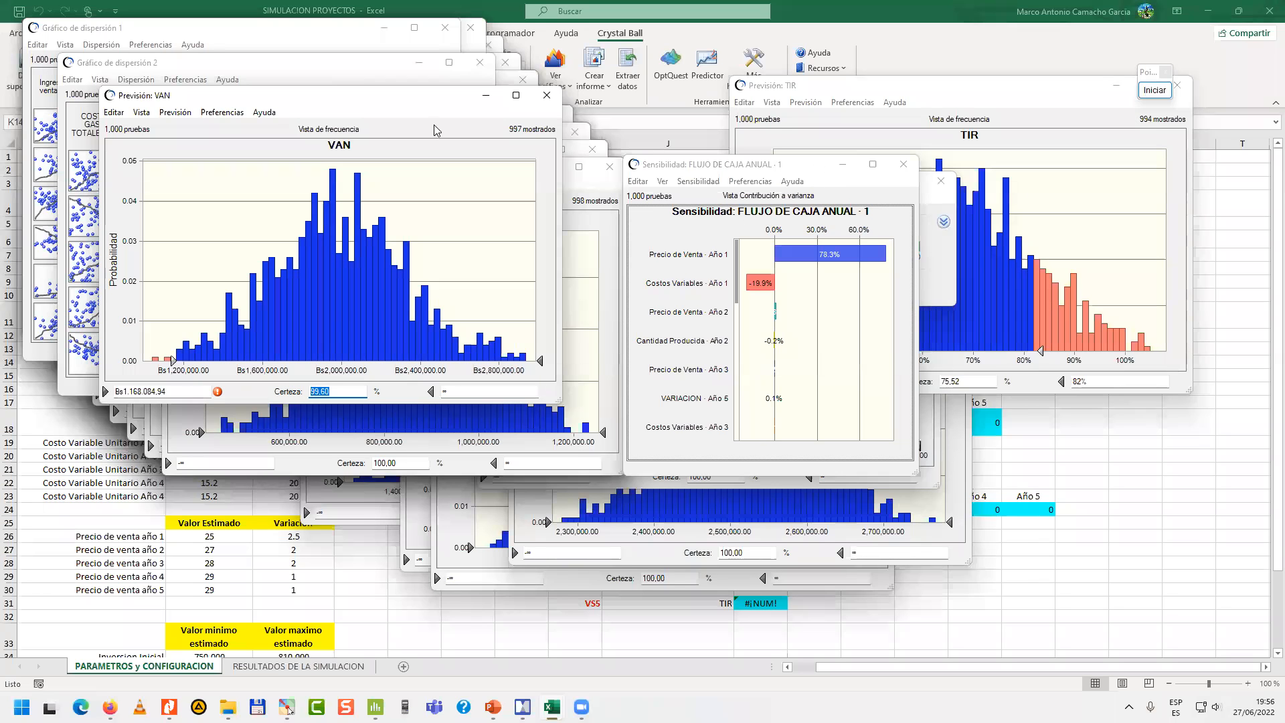
Open the sensitivity chart of the VAN forecast, enlarge it and compare it with the VAN frequency chart.
{"action": "left_click", "coordinate": [146, 116]}
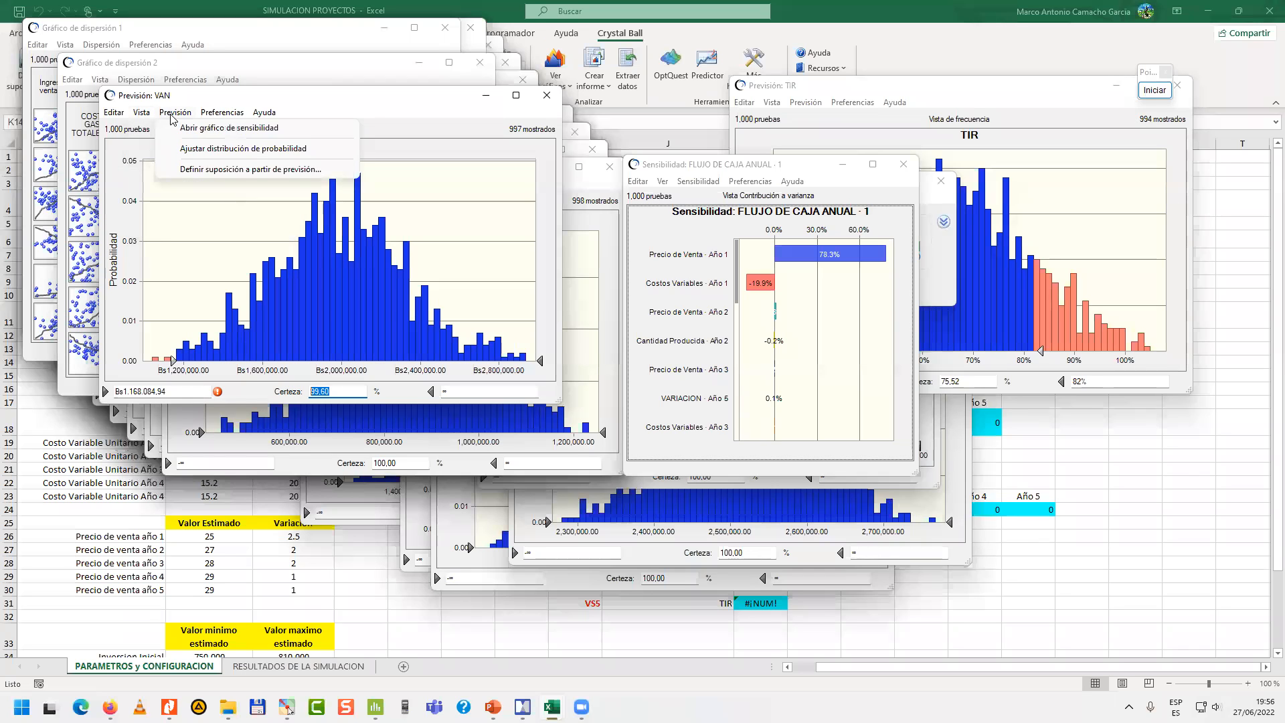
{"action": "left_click", "coordinate": [202, 130]}
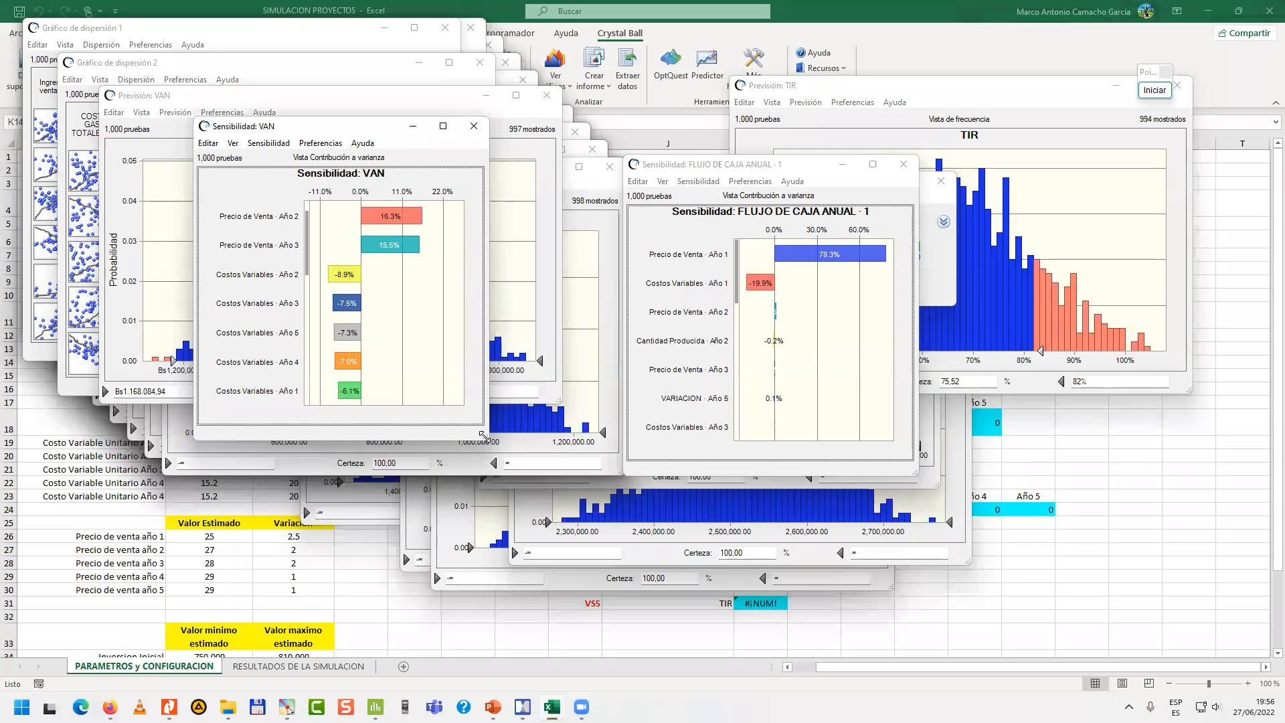
{"action": "left_click_drag", "start_coordinate": [481, 436], "coordinate": [735, 578]}
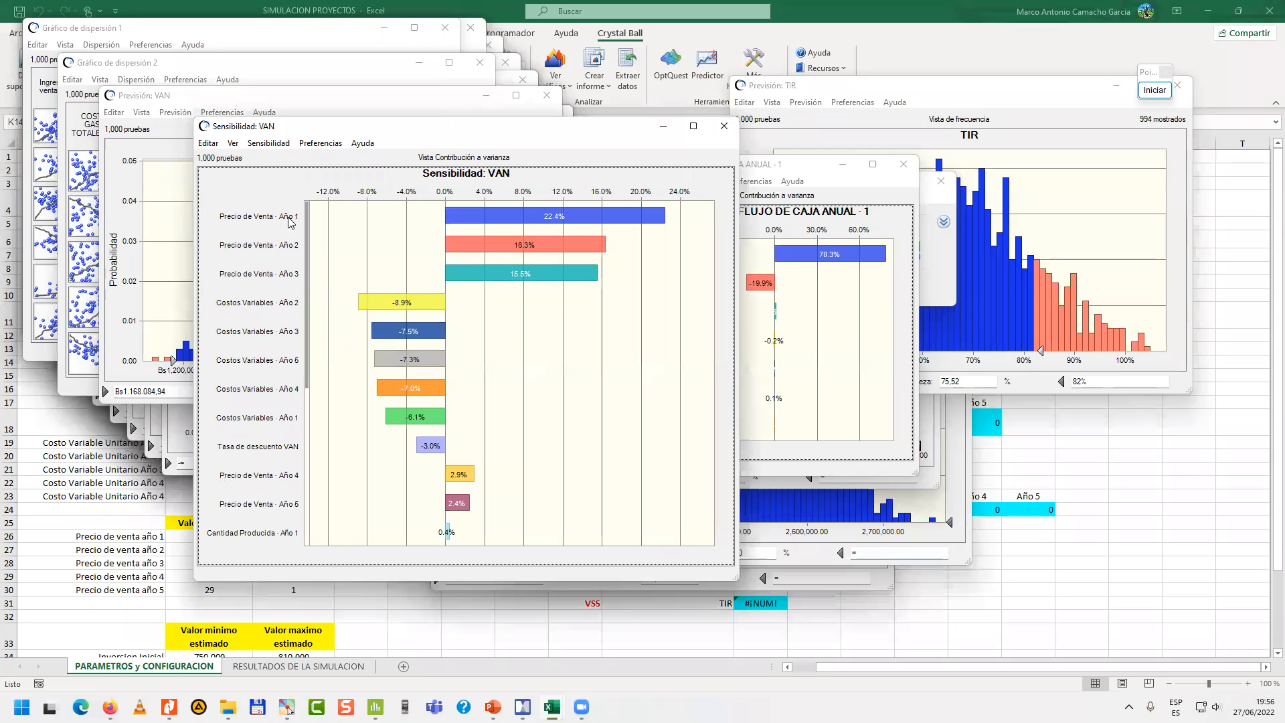
{"action": "mouse_move", "coordinate": [570, 221]}
{"action": "left_click_drag", "start_coordinate": [546, 126], "coordinate": [594, 96]}
{"action": "left_click_drag", "start_coordinate": [467, 105], "coordinate": [774, 113]}
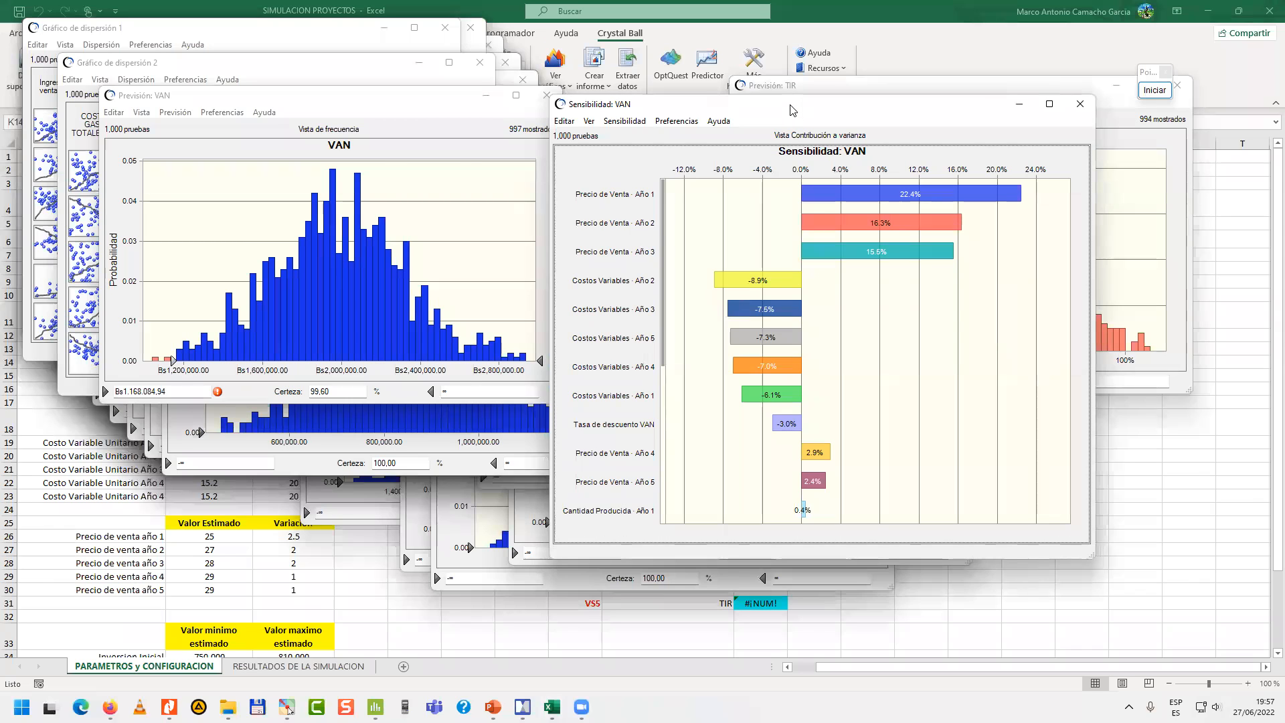
{"action": "left_click_drag", "start_coordinate": [793, 111], "coordinate": [436, 145]}
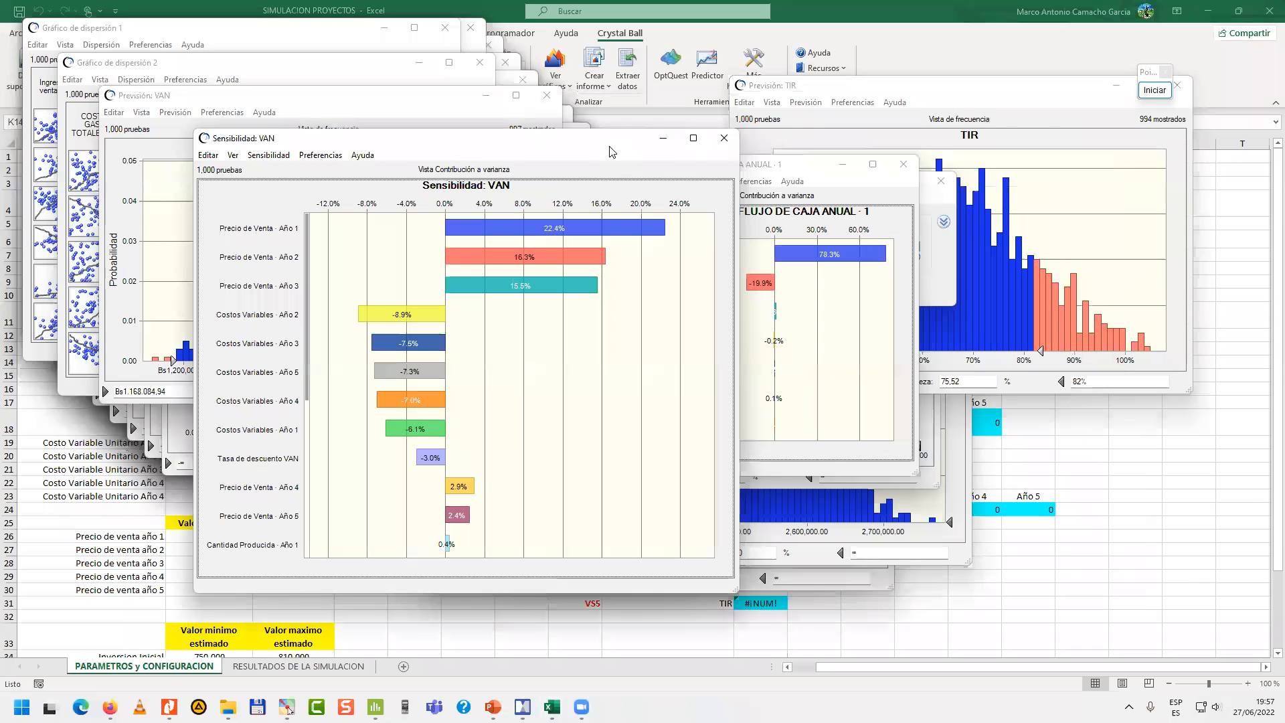
Bring the TIR forecast chart in front of the VAN sensitivity chart and enlarge it.
{"action": "left_click", "coordinate": [873, 91]}
{"action": "left_click_drag", "start_coordinate": [871, 89], "coordinate": [394, 118]}
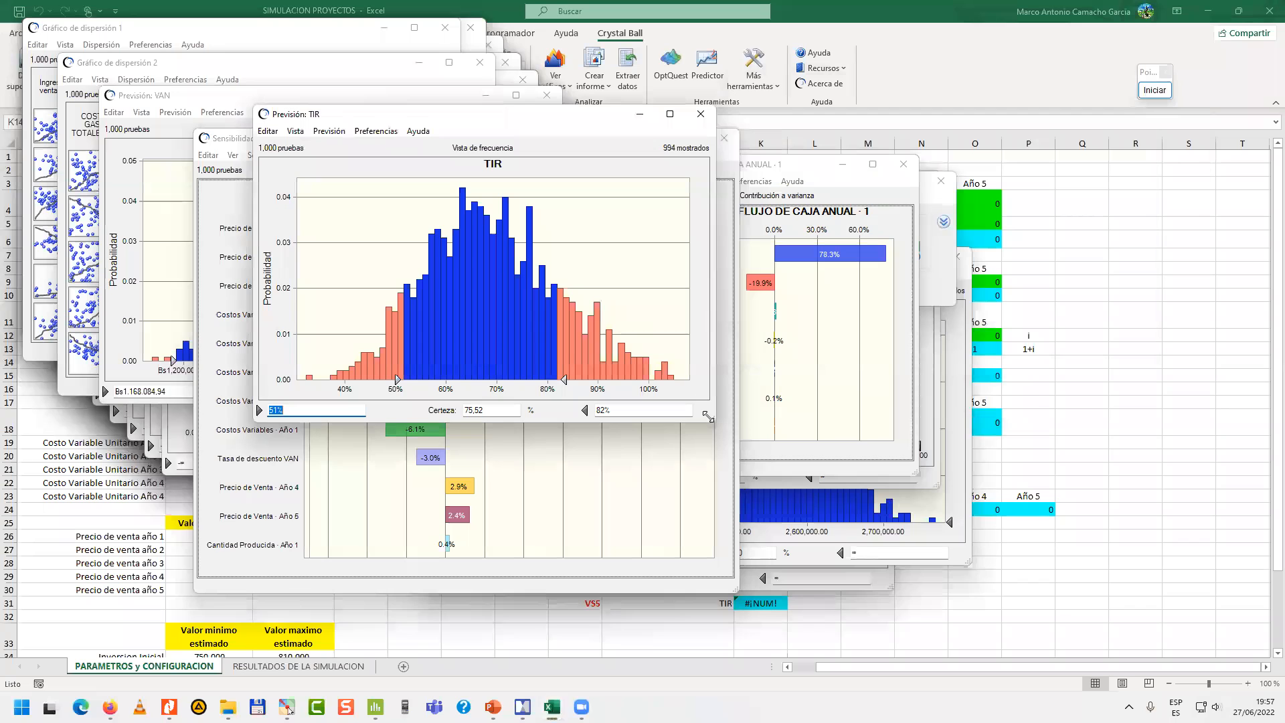
{"action": "left_click_drag", "start_coordinate": [850, 527], "coordinate": [849, 530]}
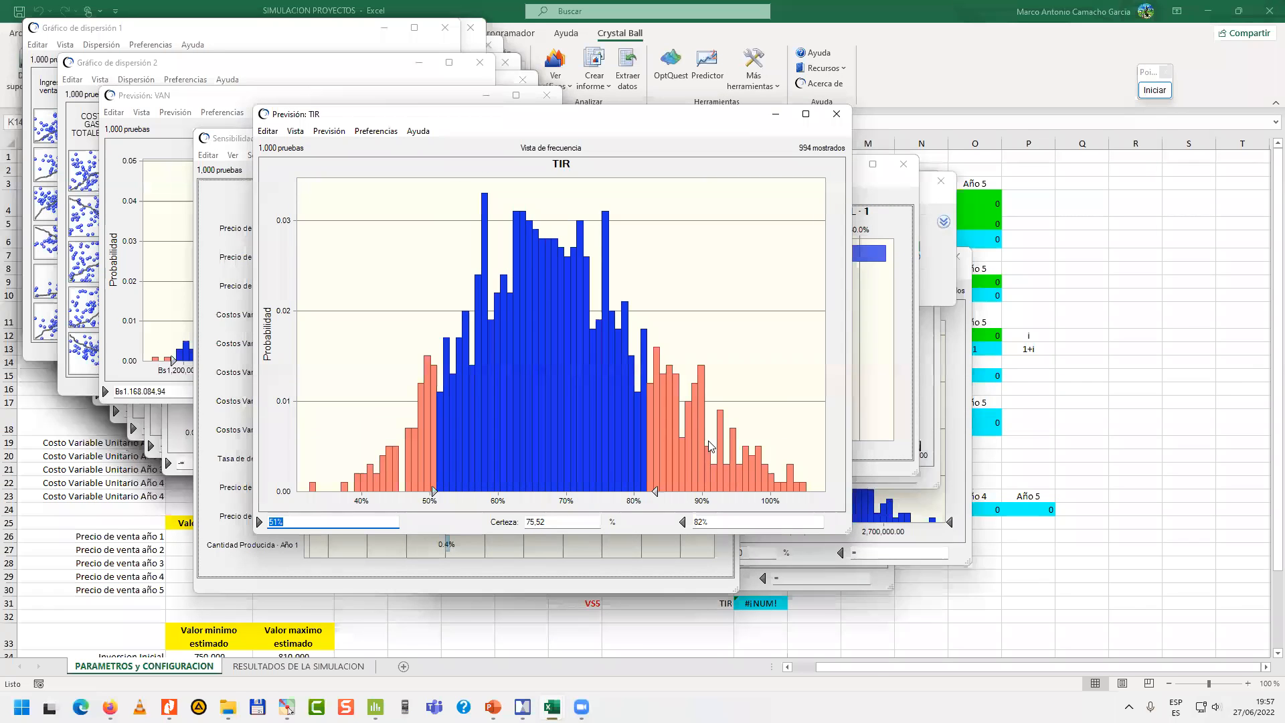
Move the TIR forecast's certainty limits to 39% and 60%, and enter 40 as the lower limit.
{"action": "left_click_drag", "start_coordinate": [434, 492], "coordinate": [353, 492]}
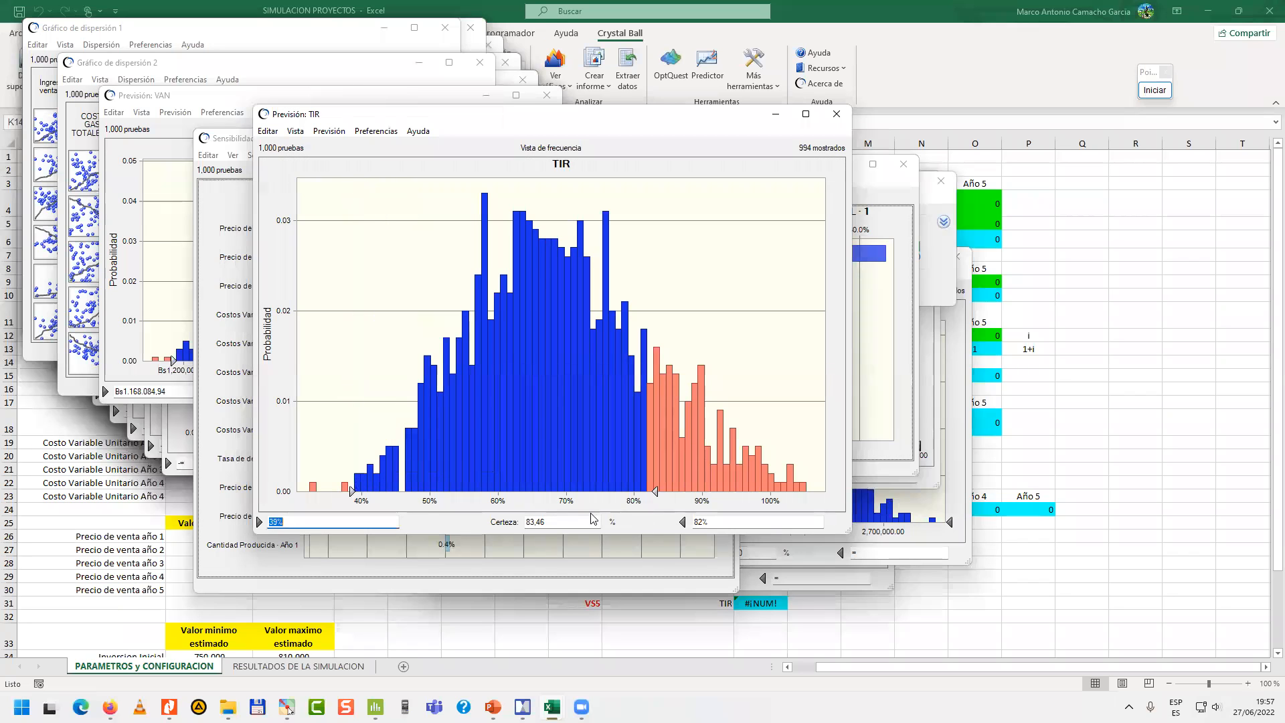
{"action": "mouse_move", "coordinate": [656, 490]}
{"action": "left_mouse_down"}
{"action": "mouse_move", "coordinate": [488, 496]}
{"action": "mouse_move", "coordinate": [499, 502]}
{"action": "left_mouse_up"}
{"action": "left_click", "coordinate": [345, 530]}
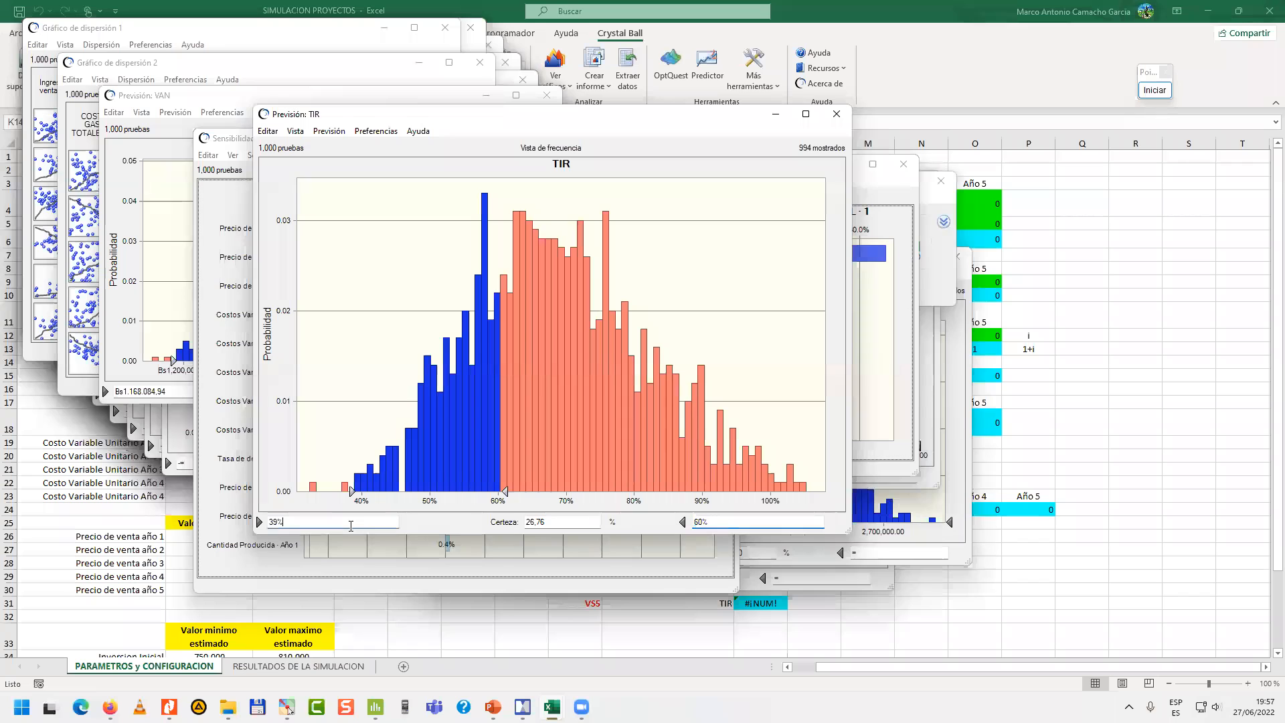
{"action": "key", "text": "ctrl+a"}
{"action": "type", "text": "40"}
{"action": "key", "text": "Return"}
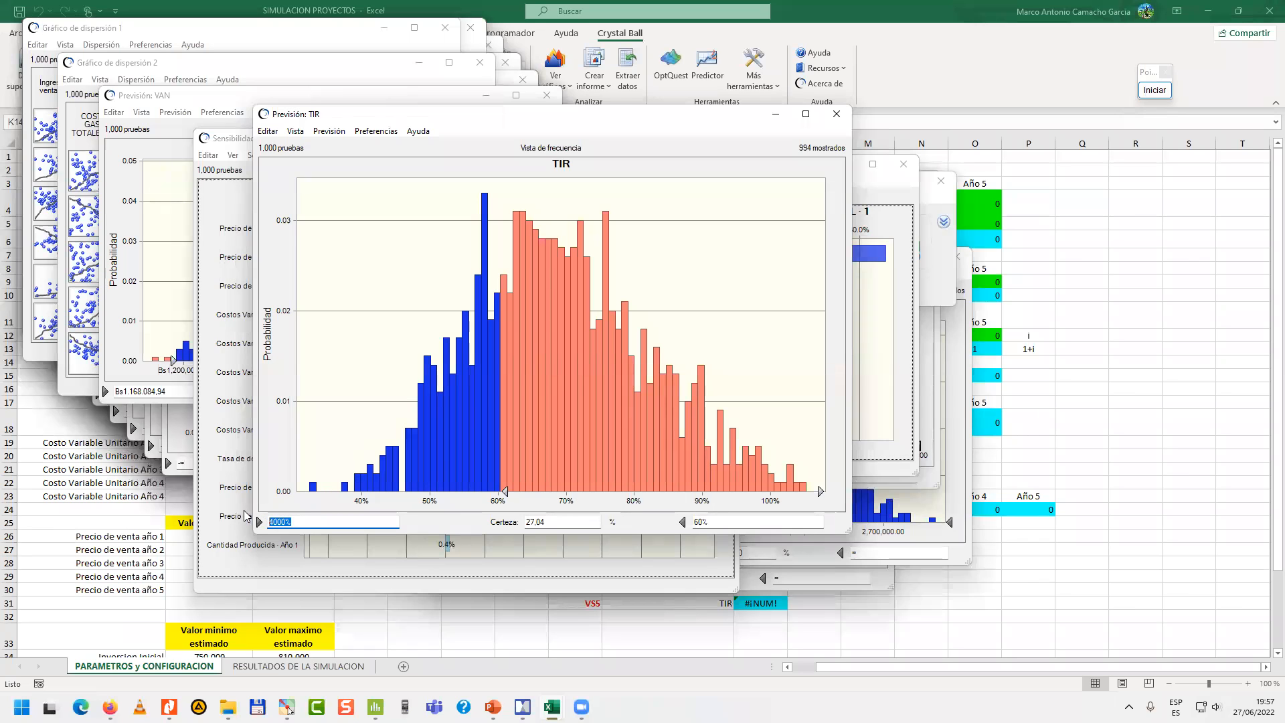
Set the TIR forecast's lower certainty limit to 40% and select its certainty value.
{"action": "type", "text": "40"}
{"action": "key", "text": "Return"}
{"action": "left_click", "coordinate": [564, 521]}
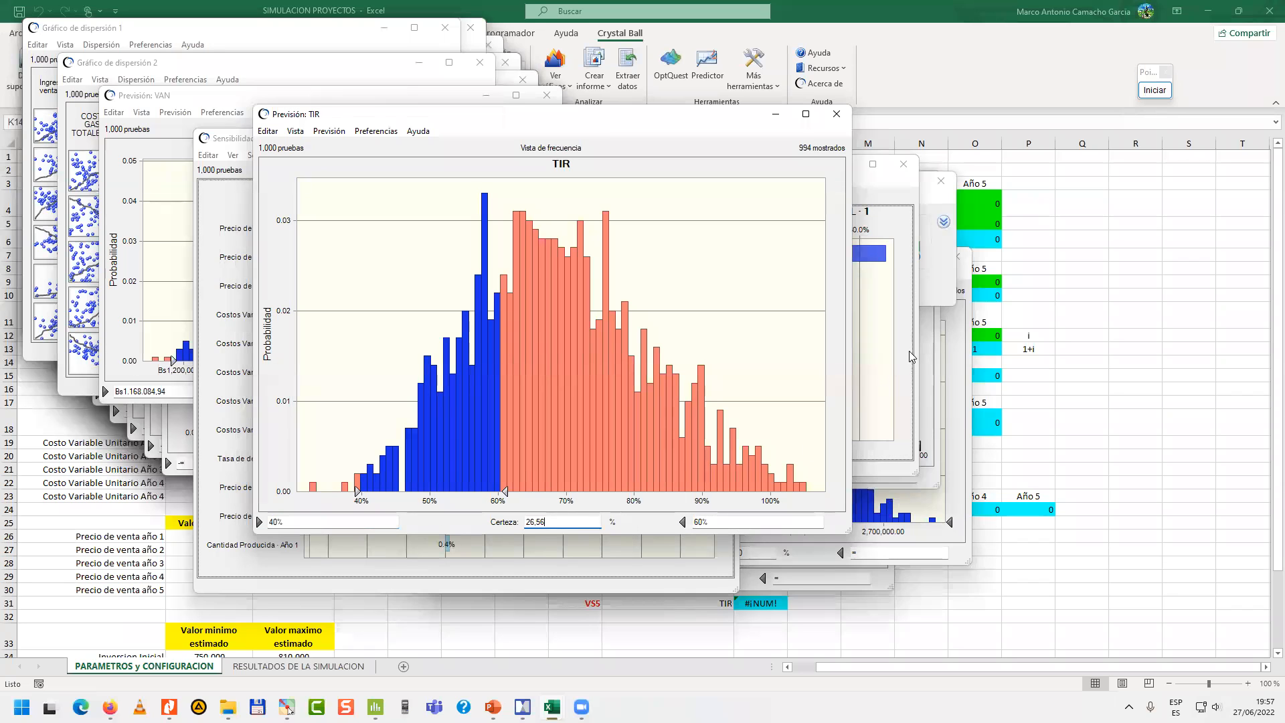
Magnify the screen to 200% with the annotation tool and examine the TIR chart's certainty and its limits.
{"action": "left_click", "coordinate": [1155, 90]}
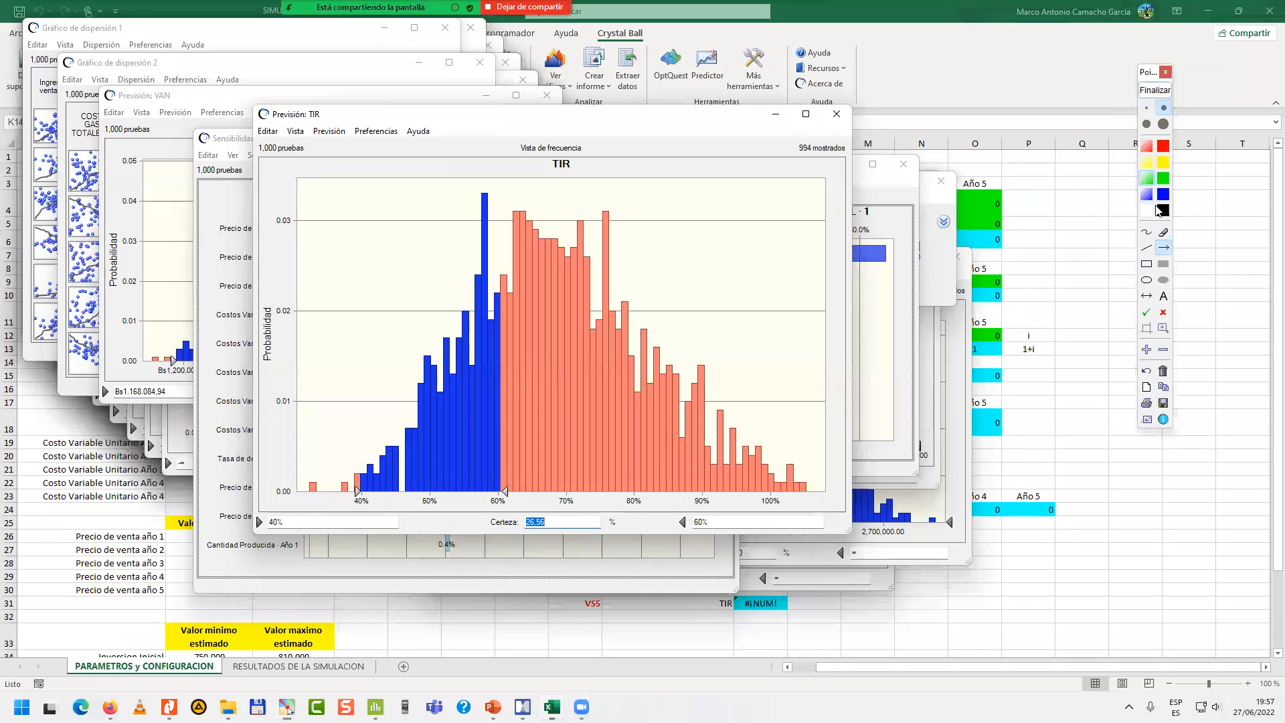
{"action": "left_click", "coordinate": [1148, 350]}
{"action": "left_click_drag", "start_coordinate": [611, 428], "coordinate": [831, 255]}
{"action": "left_click_drag", "start_coordinate": [370, 460], "coordinate": [250, 439]}
{"action": "left_click_drag", "start_coordinate": [547, 437], "coordinate": [639, 445]}
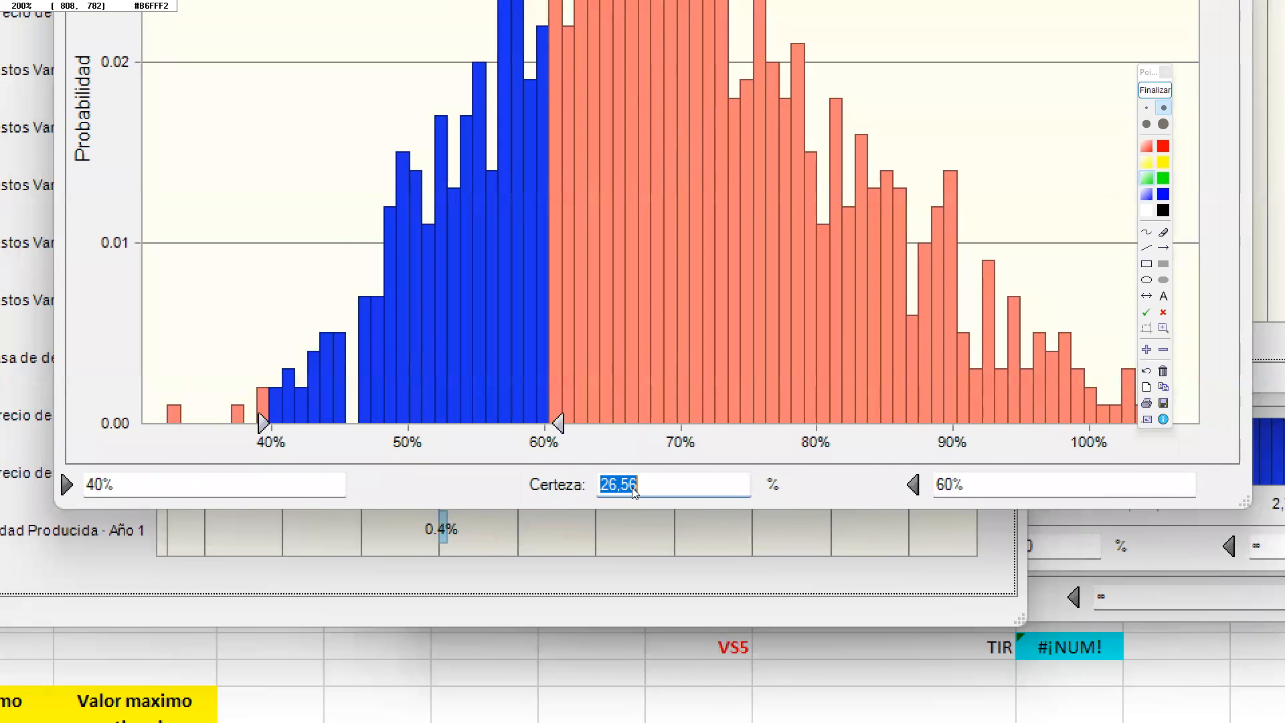
{"action": "mouse_move", "coordinate": [669, 406]}
{"action": "left_mouse_down"}
{"action": "mouse_move", "coordinate": [717, 516]}
{"action": "mouse_move", "coordinate": [714, 569]}
{"action": "left_mouse_up"}
{"action": "left_click", "coordinate": [1162, 95]}
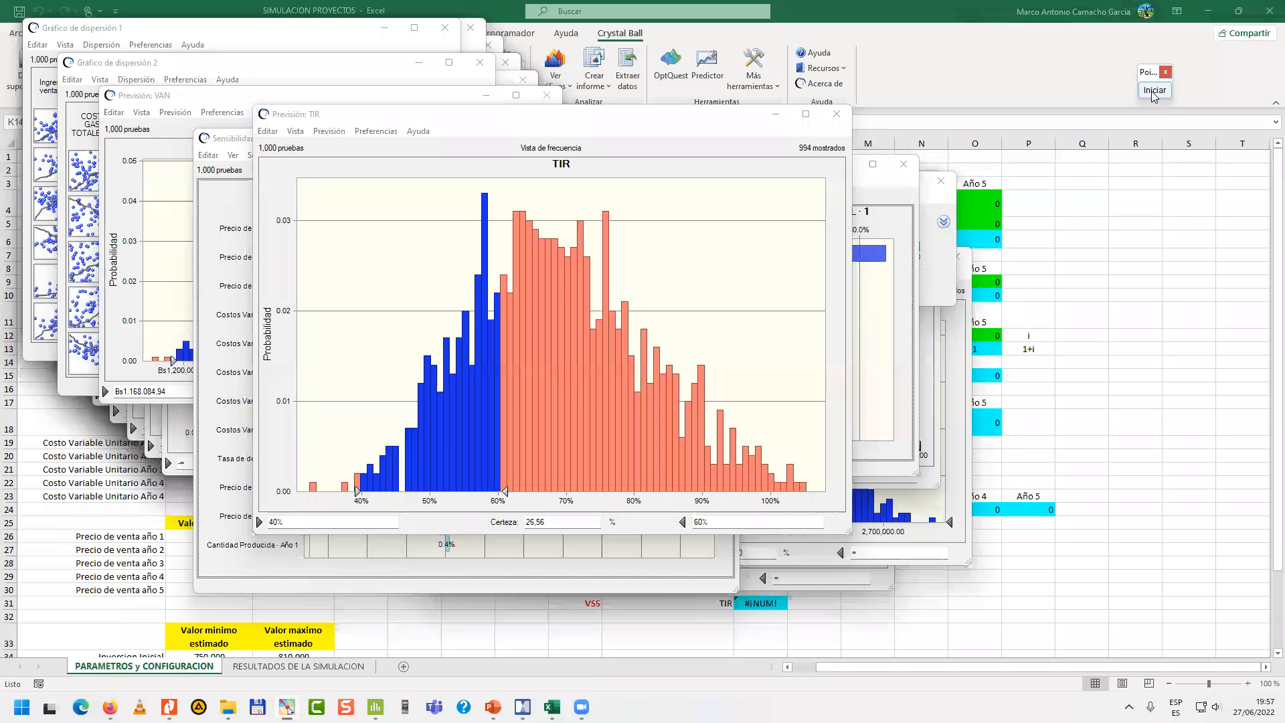
Close the SIMULACION PROYECTOS workbook together with its forecast charts.
{"action": "left_click", "coordinate": [713, 129]}
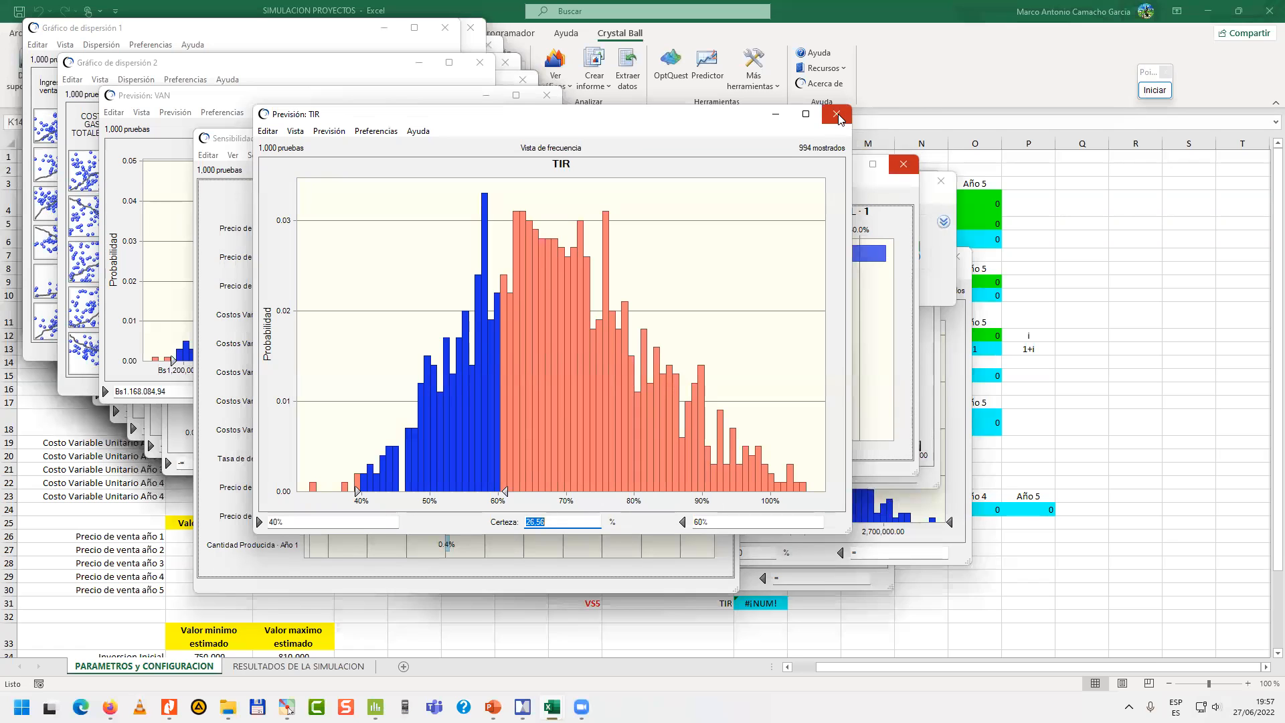
{"action": "left_click", "coordinate": [1267, 10]}
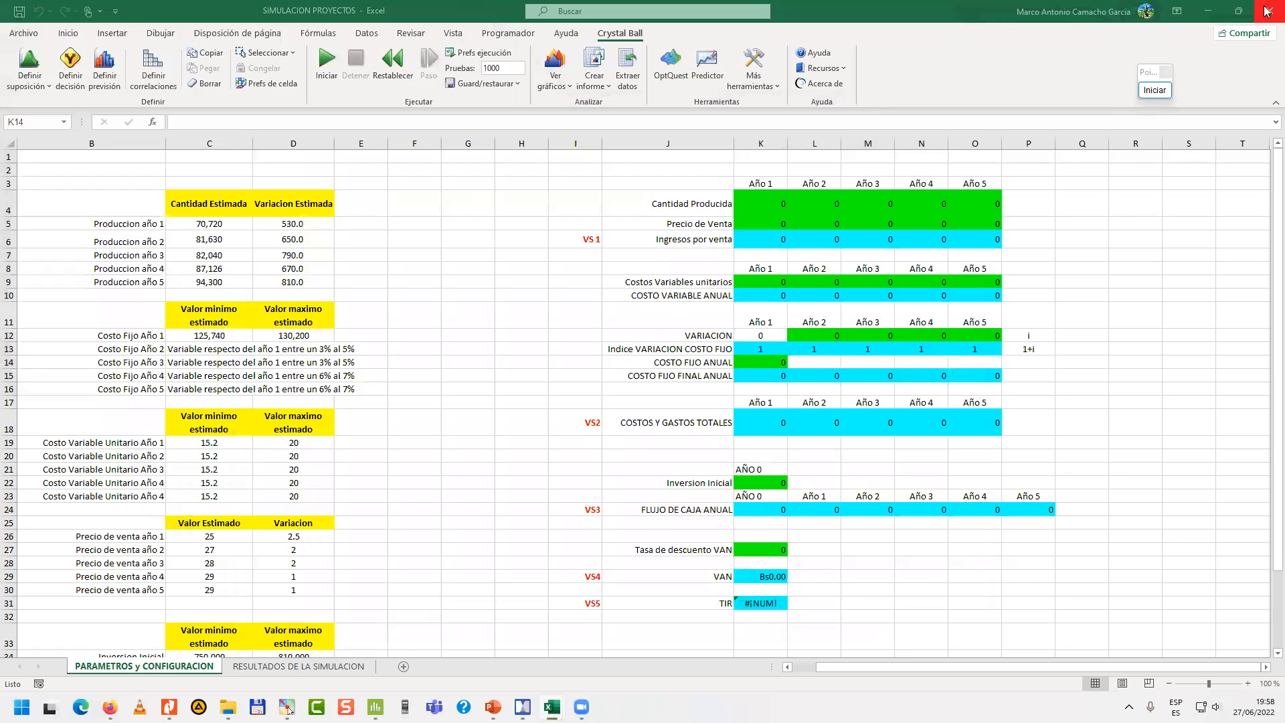
{"action": "left_click", "coordinate": [642, 378]}
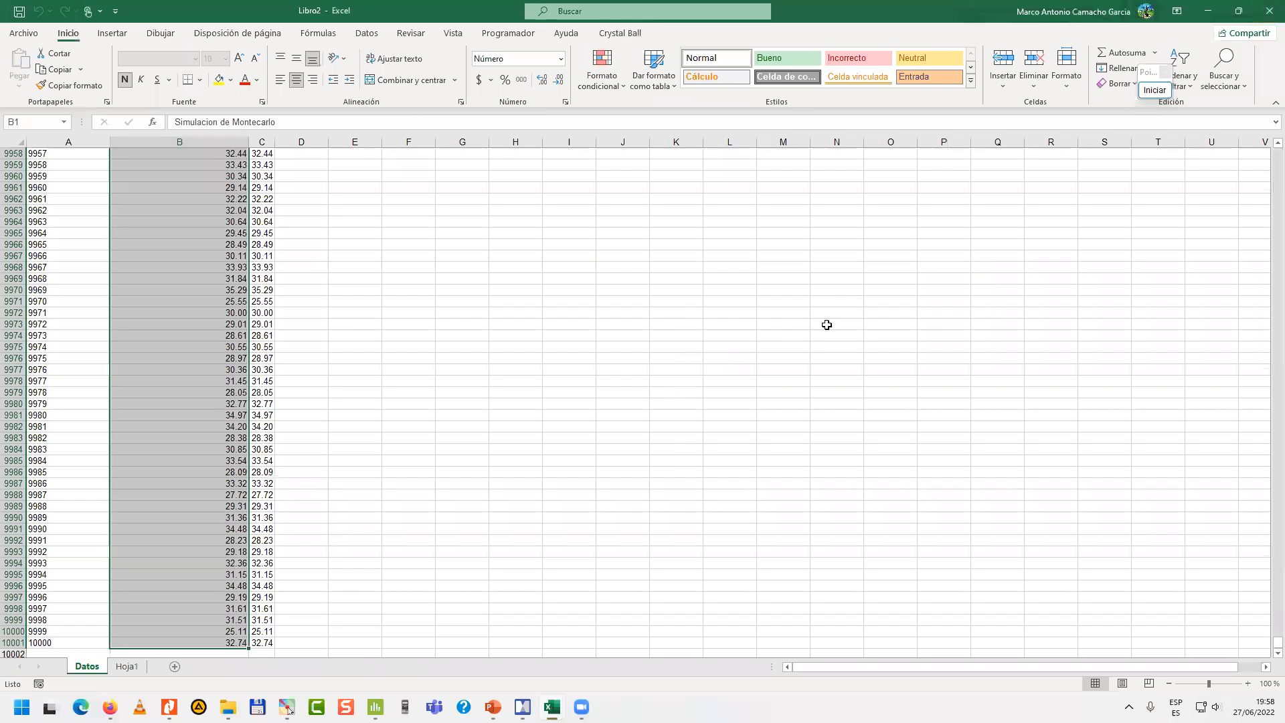
Point out Crystal Ball in the Libro2 workbook with a temporary green annotation arrow, and end the annotation.
{"action": "left_click", "coordinate": [783, 292]}
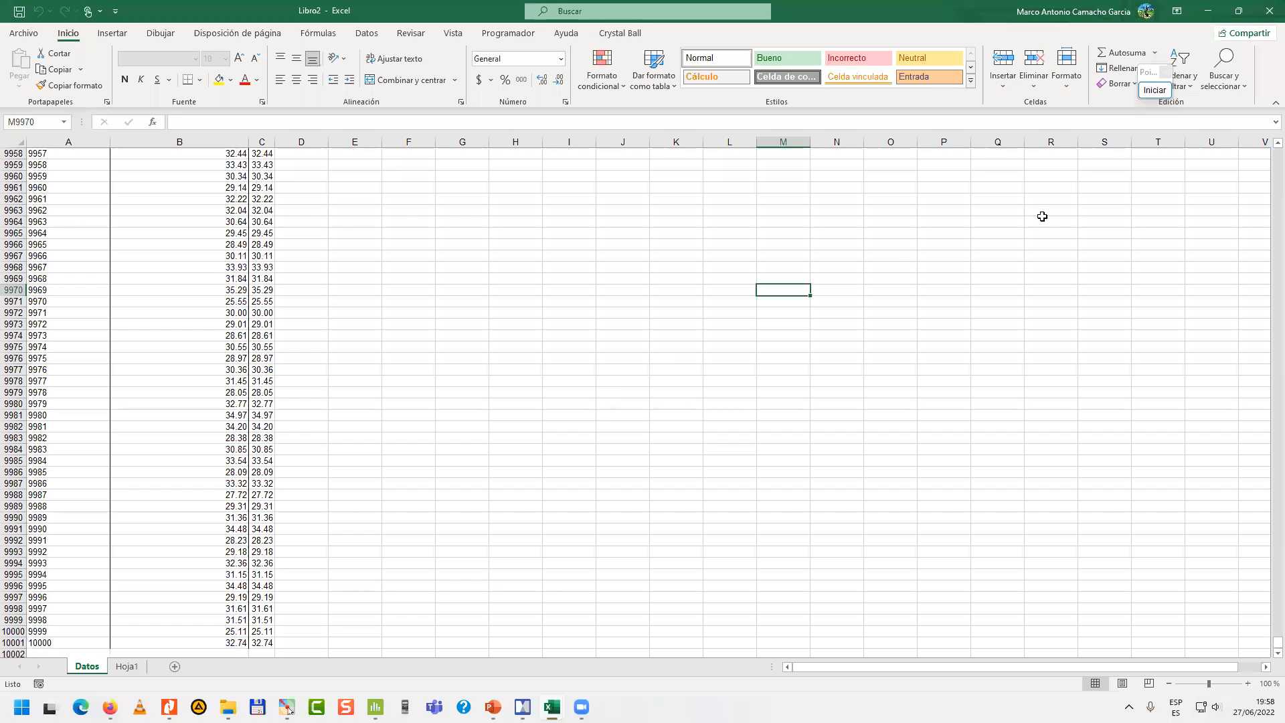
{"action": "left_click", "coordinate": [1155, 91]}
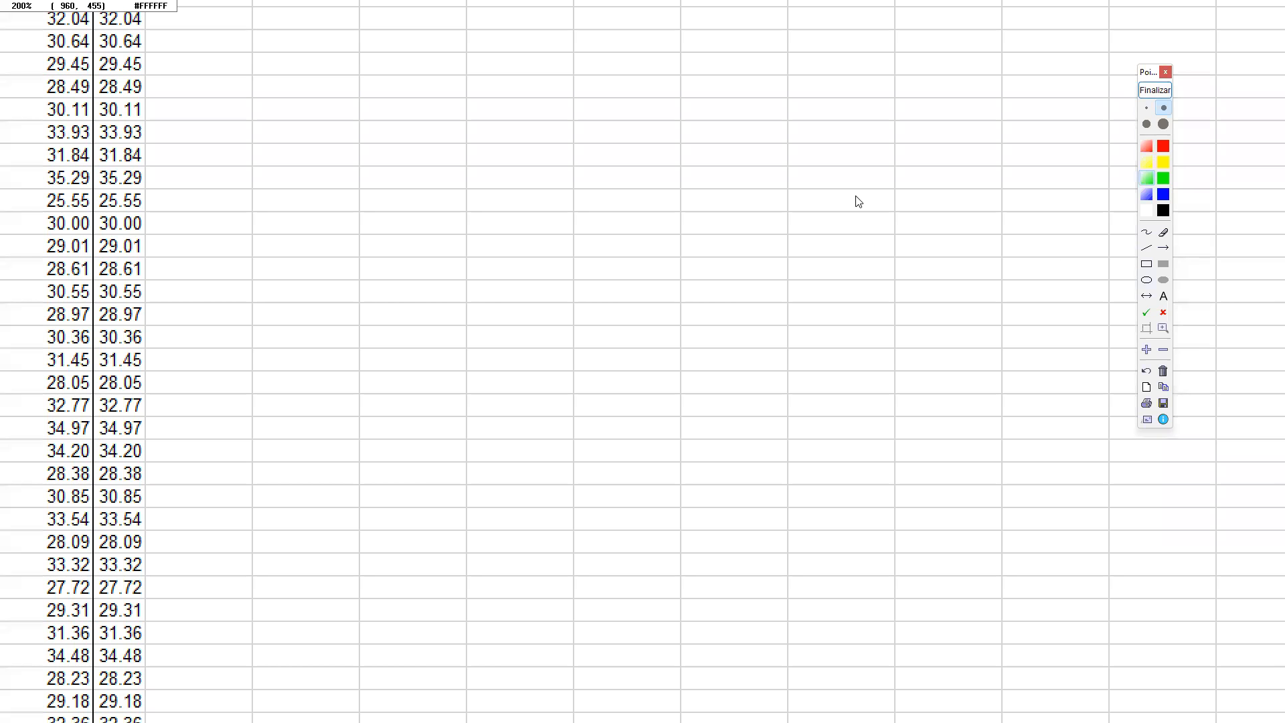
{"action": "left_click_drag", "start_coordinate": [851, 204], "coordinate": [825, 541]}
{"action": "left_click_drag", "start_coordinate": [647, 385], "coordinate": [622, 455]}
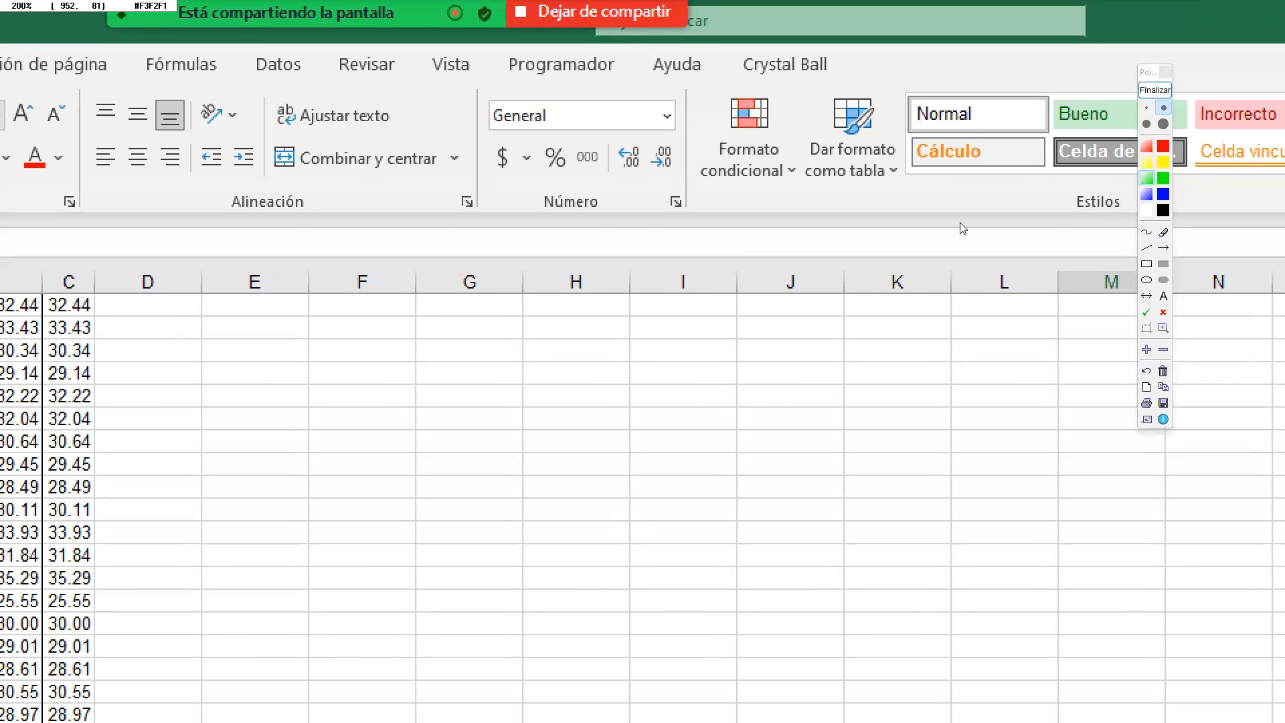
{"action": "left_click", "coordinate": [1164, 248]}
{"action": "left_click_drag", "start_coordinate": [763, 184], "coordinate": [634, 47]}
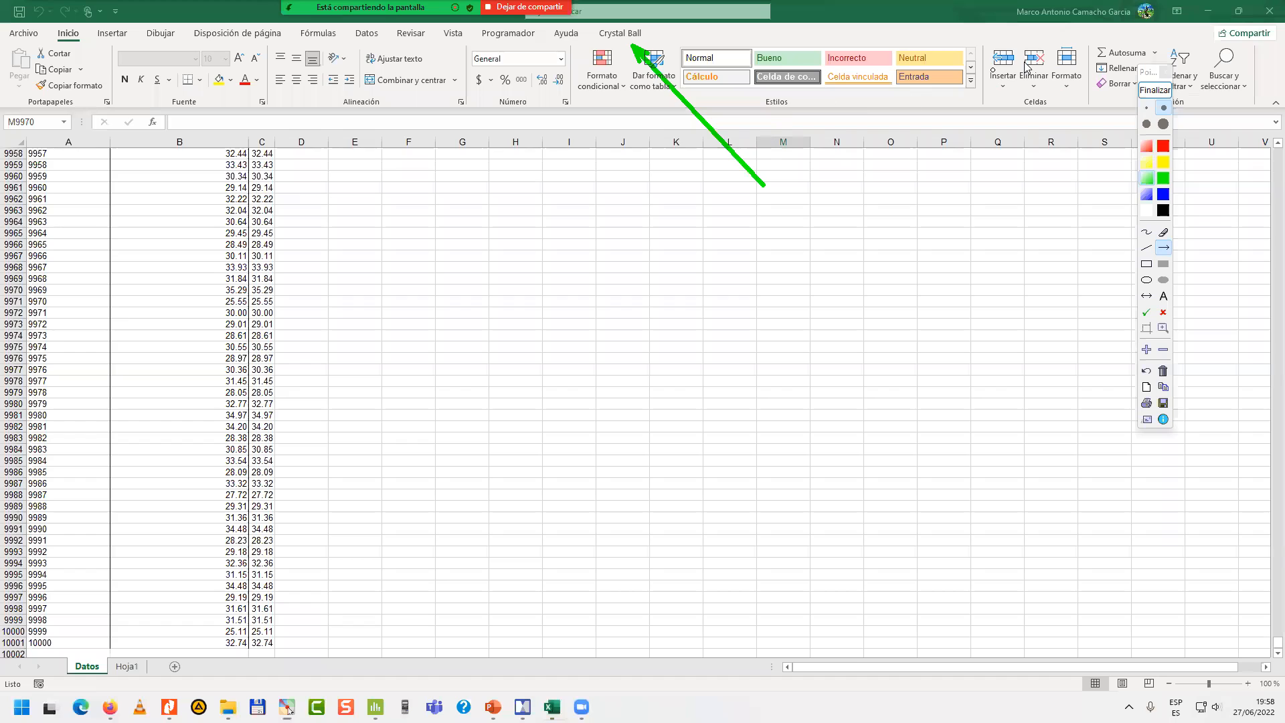
{"action": "left_click", "coordinate": [1155, 89]}
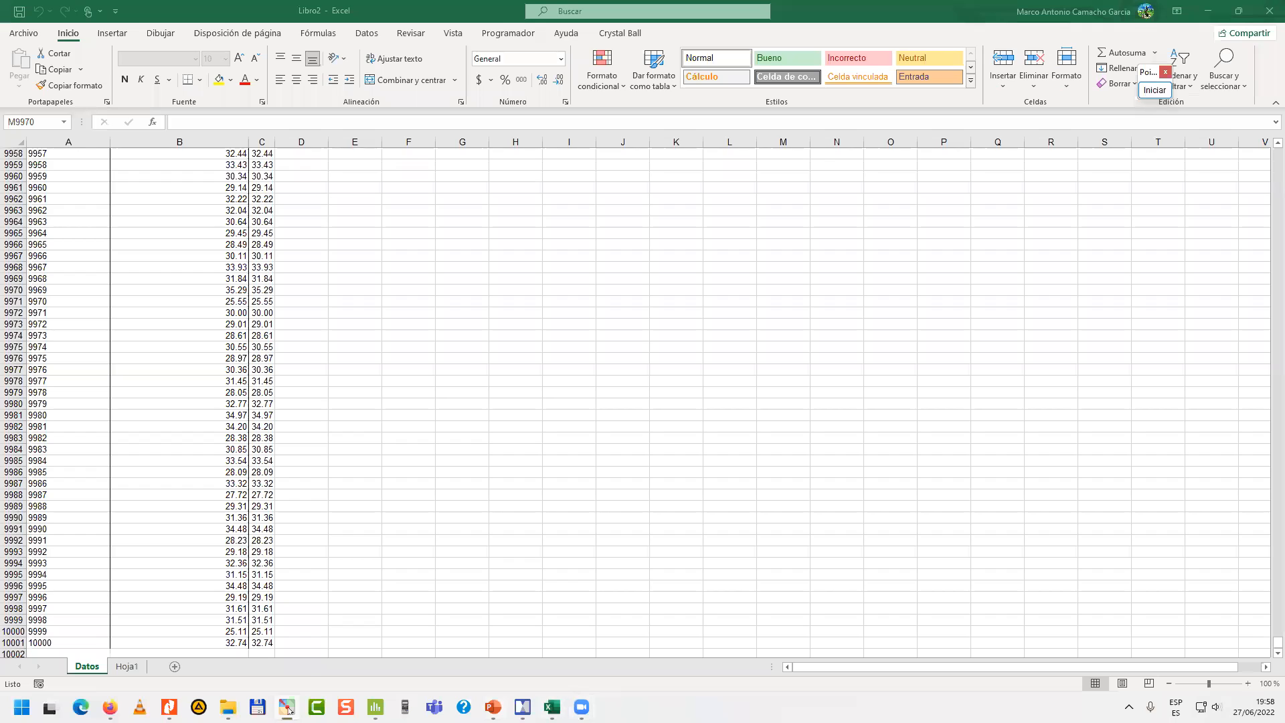
Switch to the course mind map showing the modules of the Contenido Mínimo branch.
{"action": "left_click", "coordinate": [288, 708]}
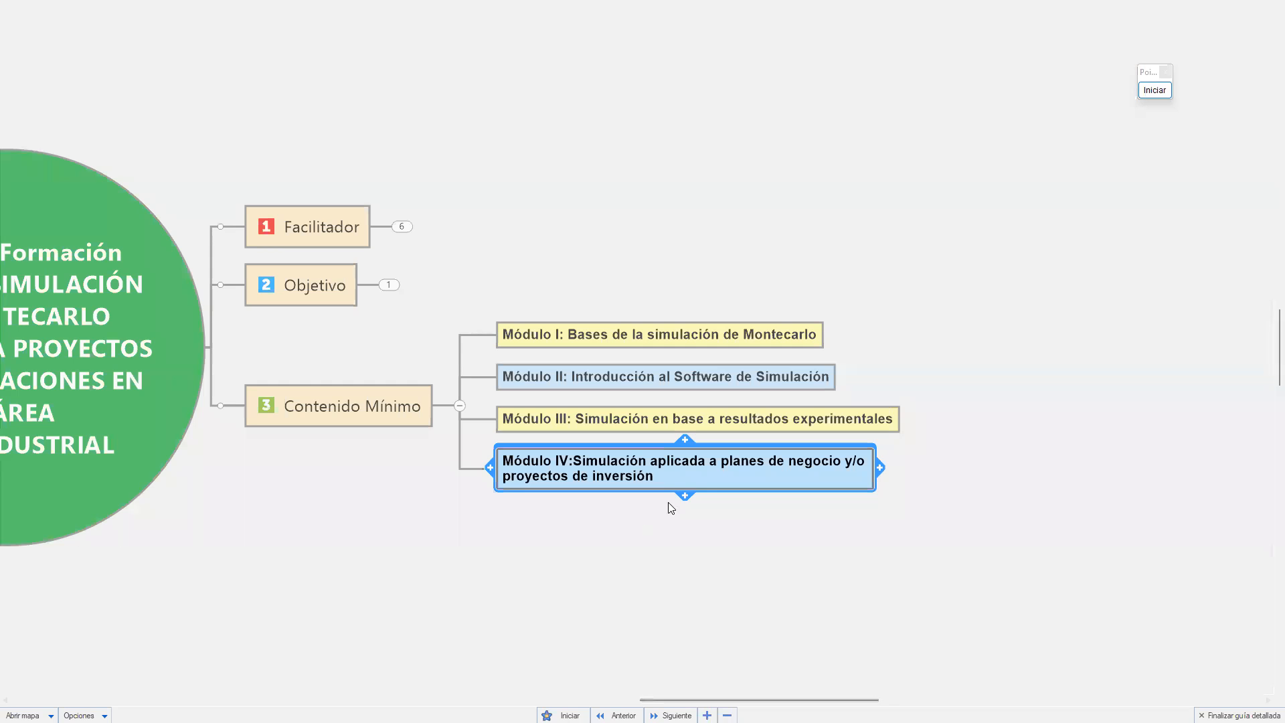
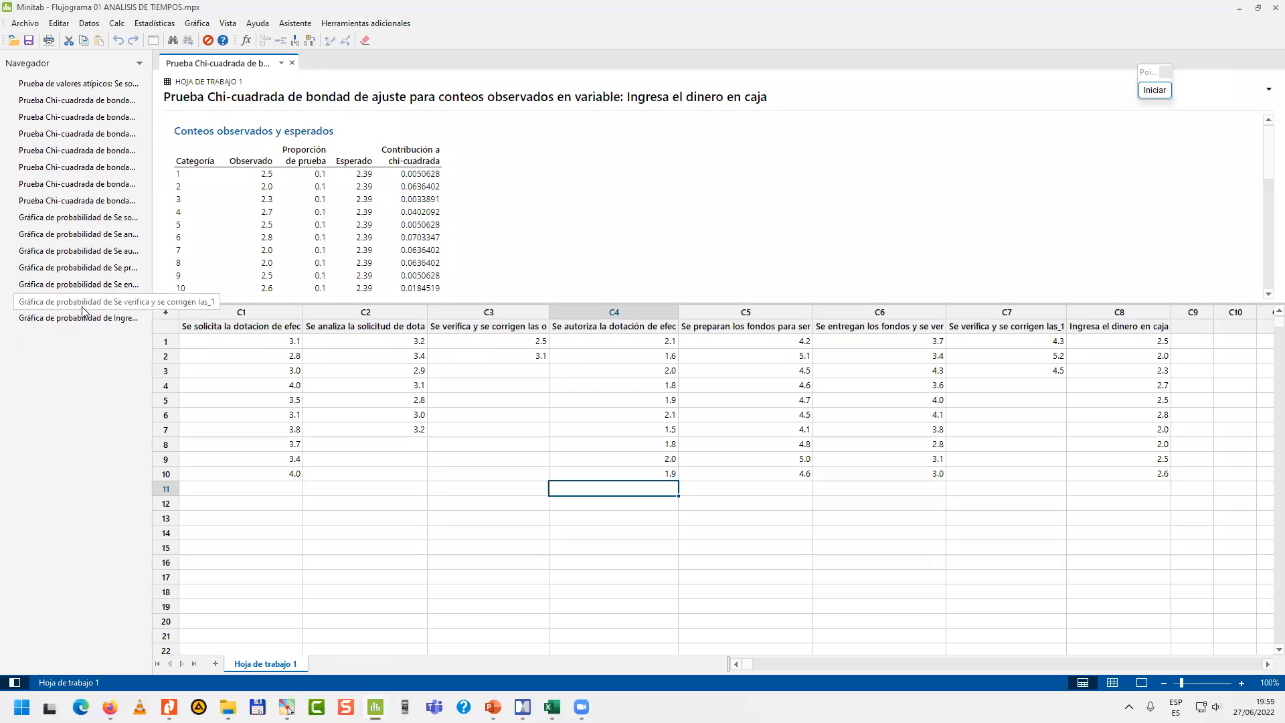
Display the probability plot of "Se solicita la dotacion de efec" and enlarge the output area to show the whole chart.
{"action": "left_click", "coordinate": [100, 217]}
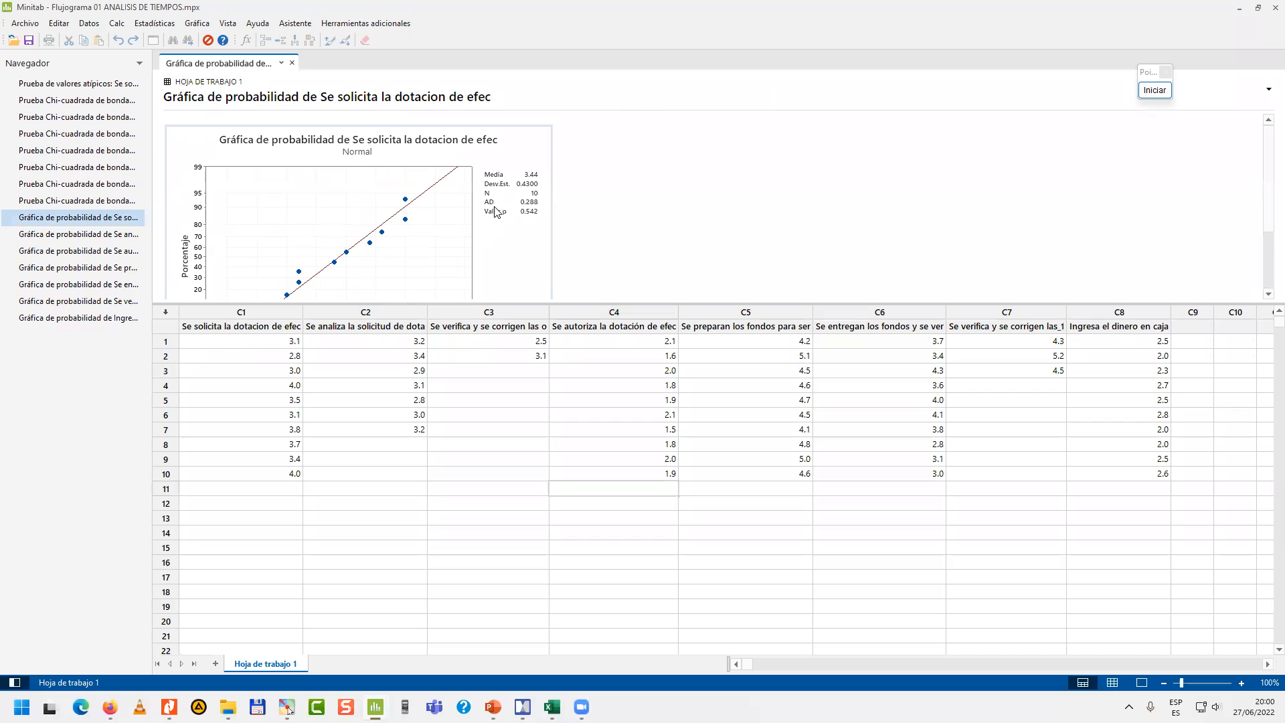
{"action": "left_click_drag", "start_coordinate": [503, 305], "coordinate": [499, 483]}
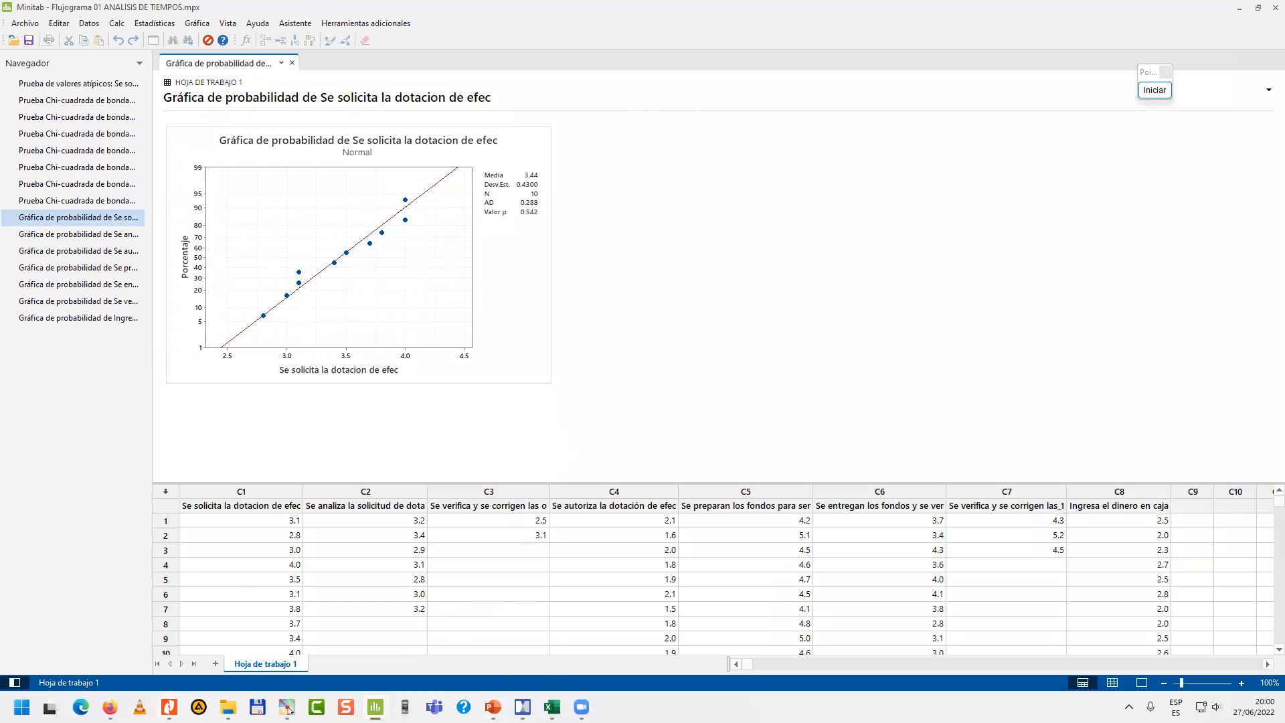
Switch to the cash replenishment flowchart PDF in Nitro Pro and point out "Se solicita la dotación de efectivo" with a temporary green arrow.
{"action": "left_click", "coordinate": [195, 665]}
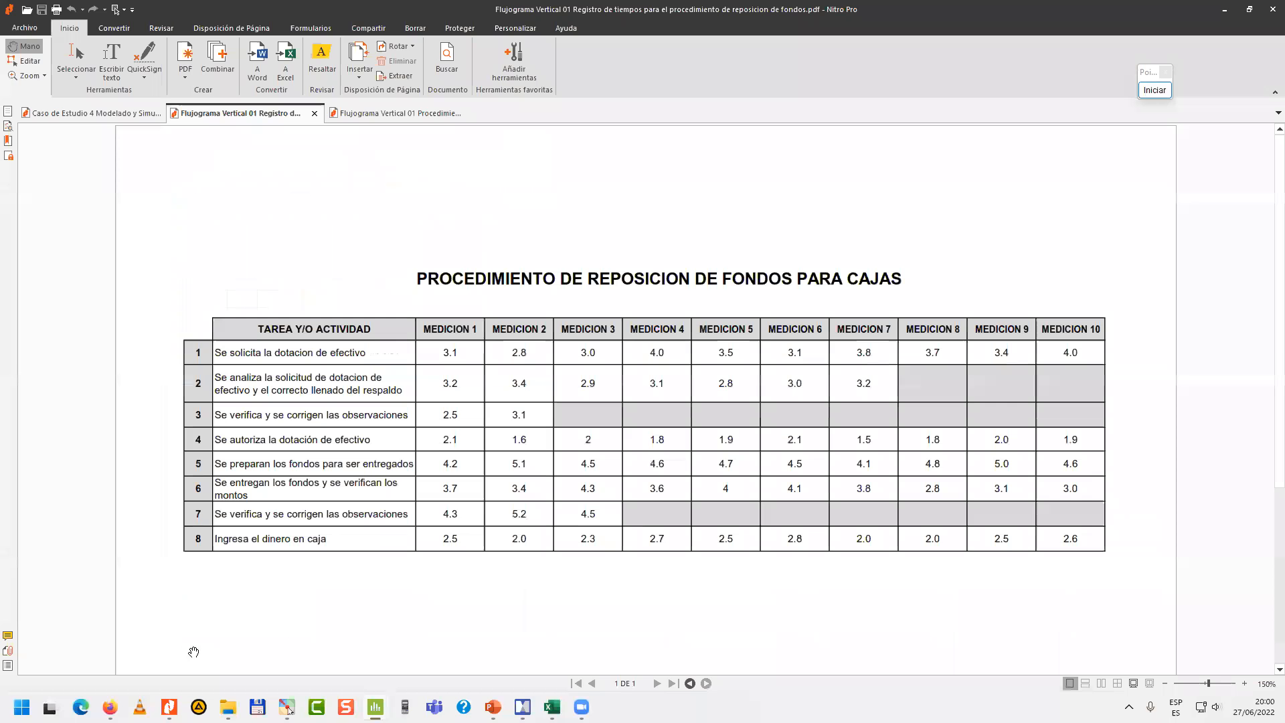
{"action": "left_click", "coordinate": [388, 112]}
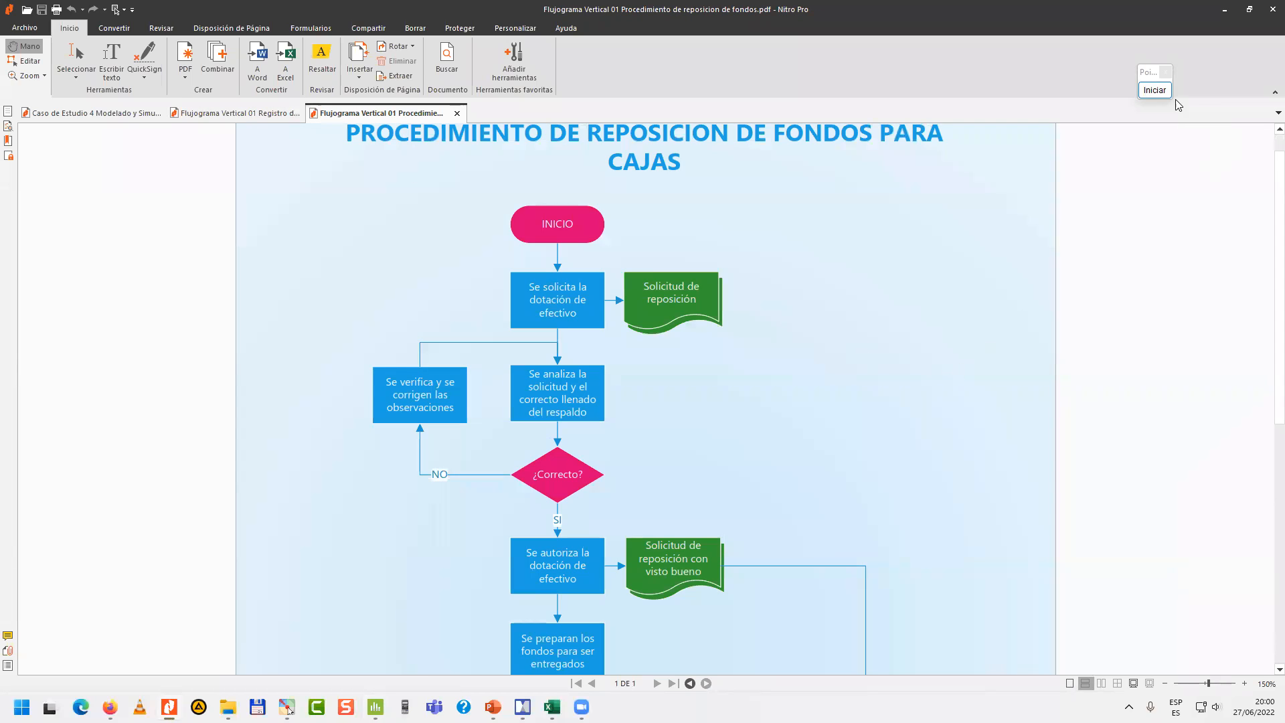
{"action": "left_click", "coordinate": [1154, 90]}
{"action": "left_click_drag", "start_coordinate": [430, 287], "coordinate": [506, 299]}
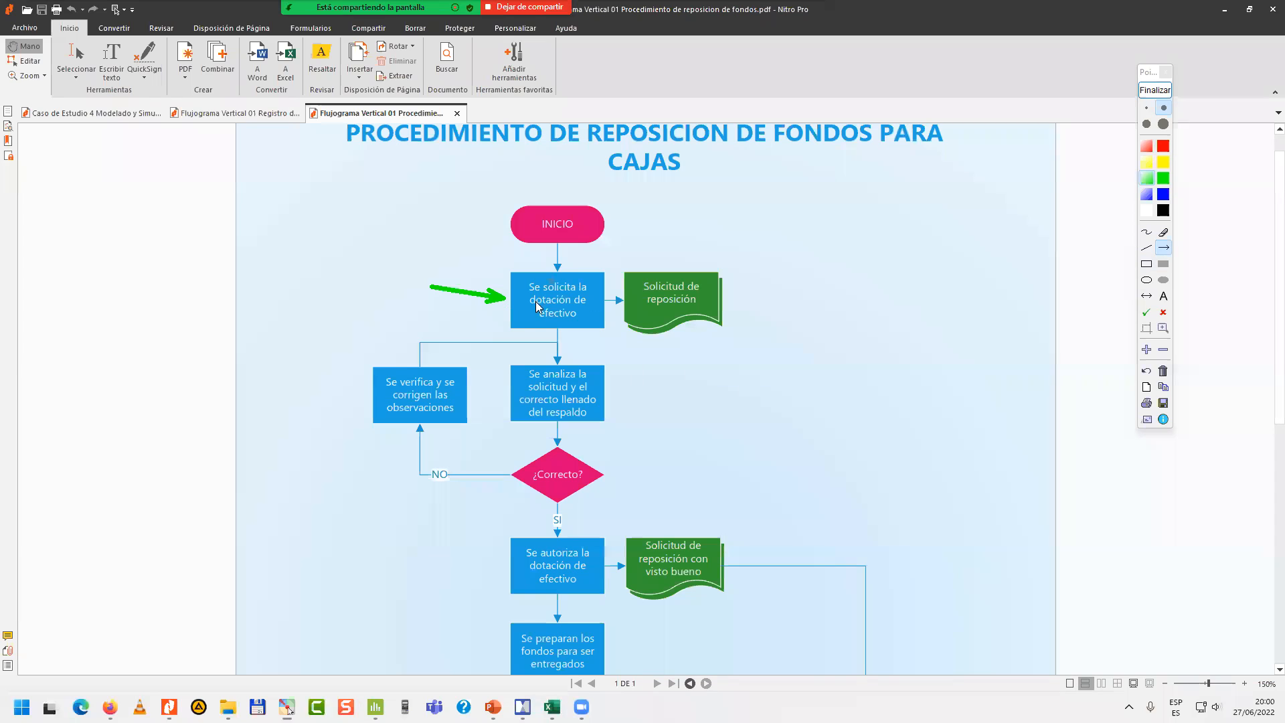
{"action": "left_click", "coordinate": [1155, 90]}
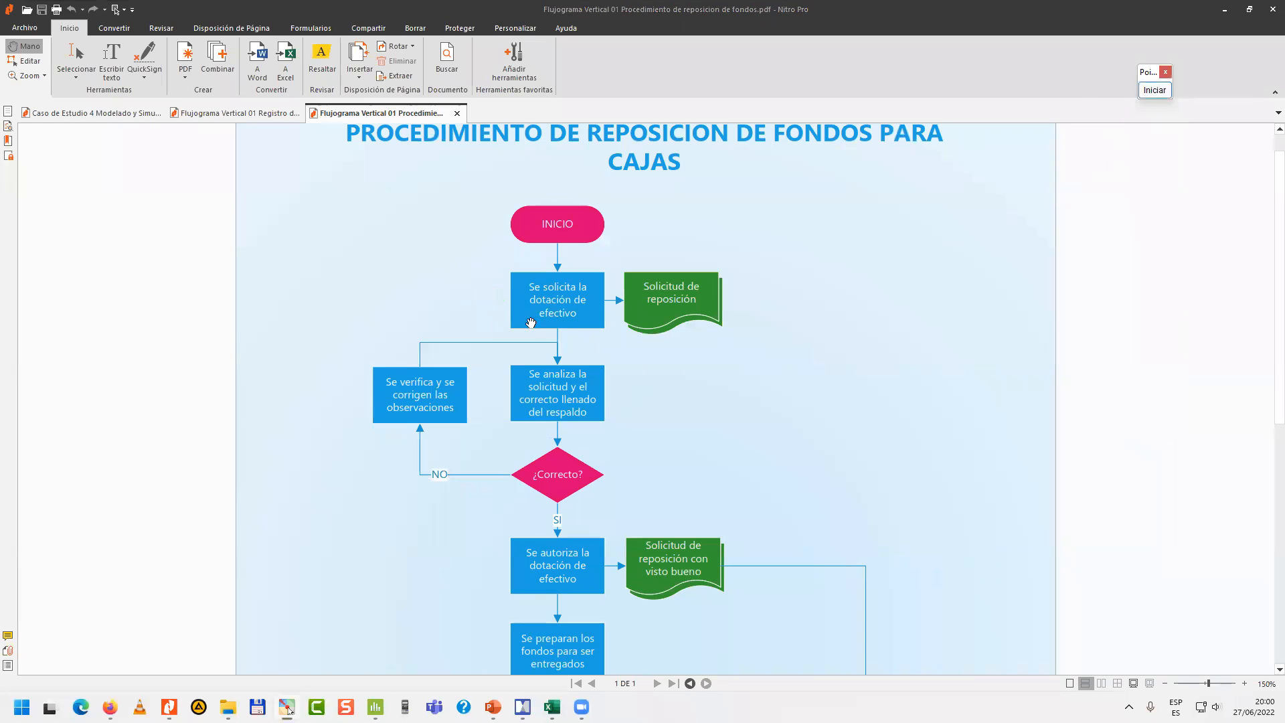
Return to the Minitab project Flujograma 01 ANALISIS DE TIEMPOS and examine the chi-square goodness-of-fit results for "Se solicita la dotacion de efec".
{"action": "mouse_move", "coordinate": [552, 707]}
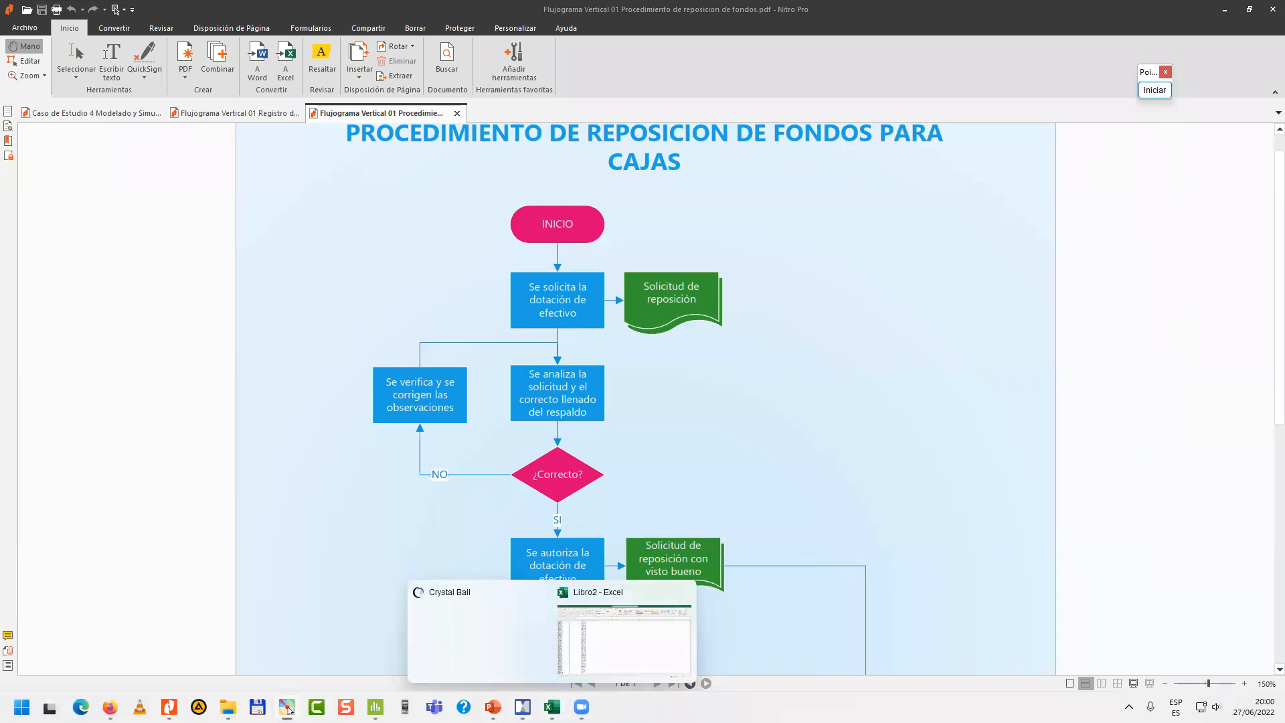
{"action": "mouse_move", "coordinate": [375, 707]}
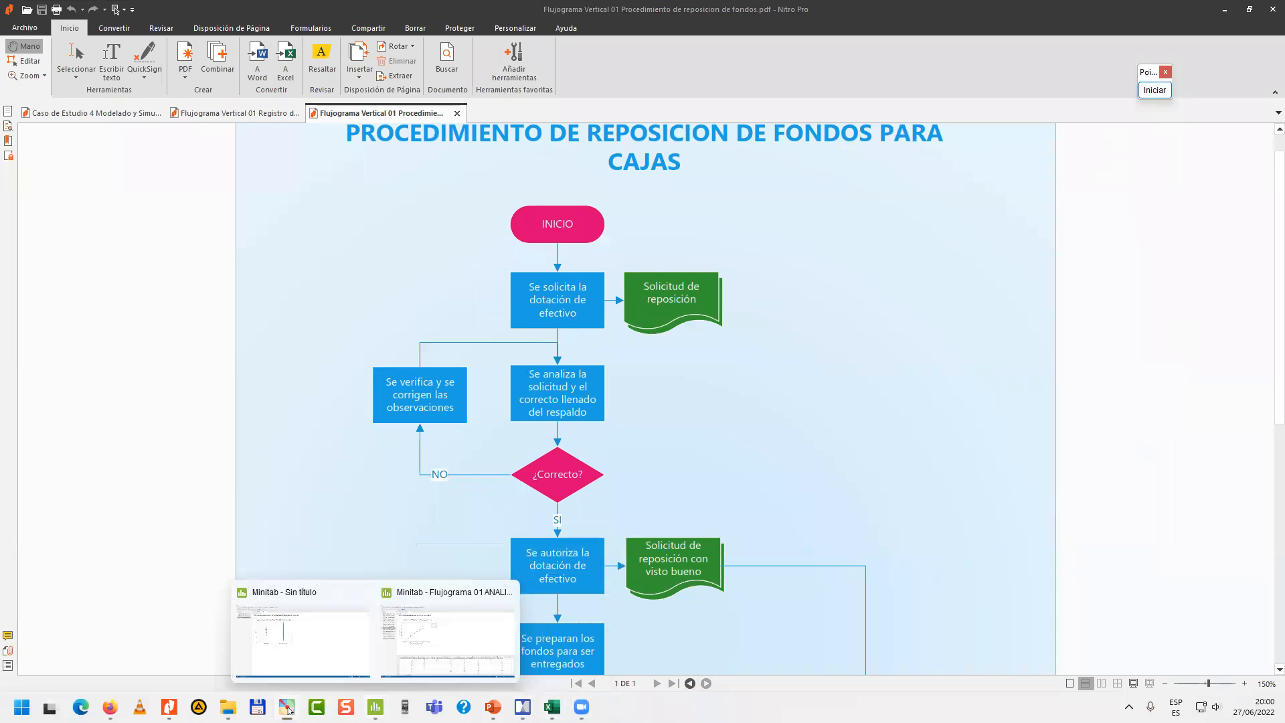
{"action": "left_click", "coordinate": [416, 653]}
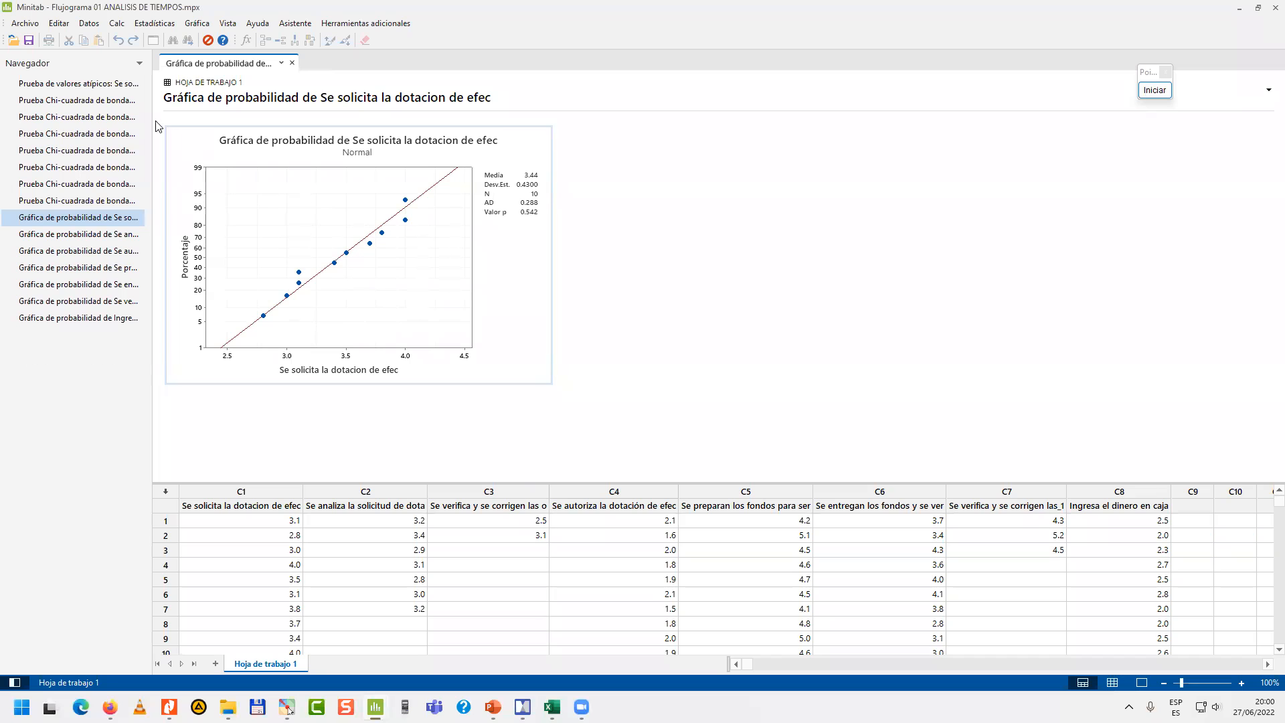
{"action": "left_click", "coordinate": [100, 101]}
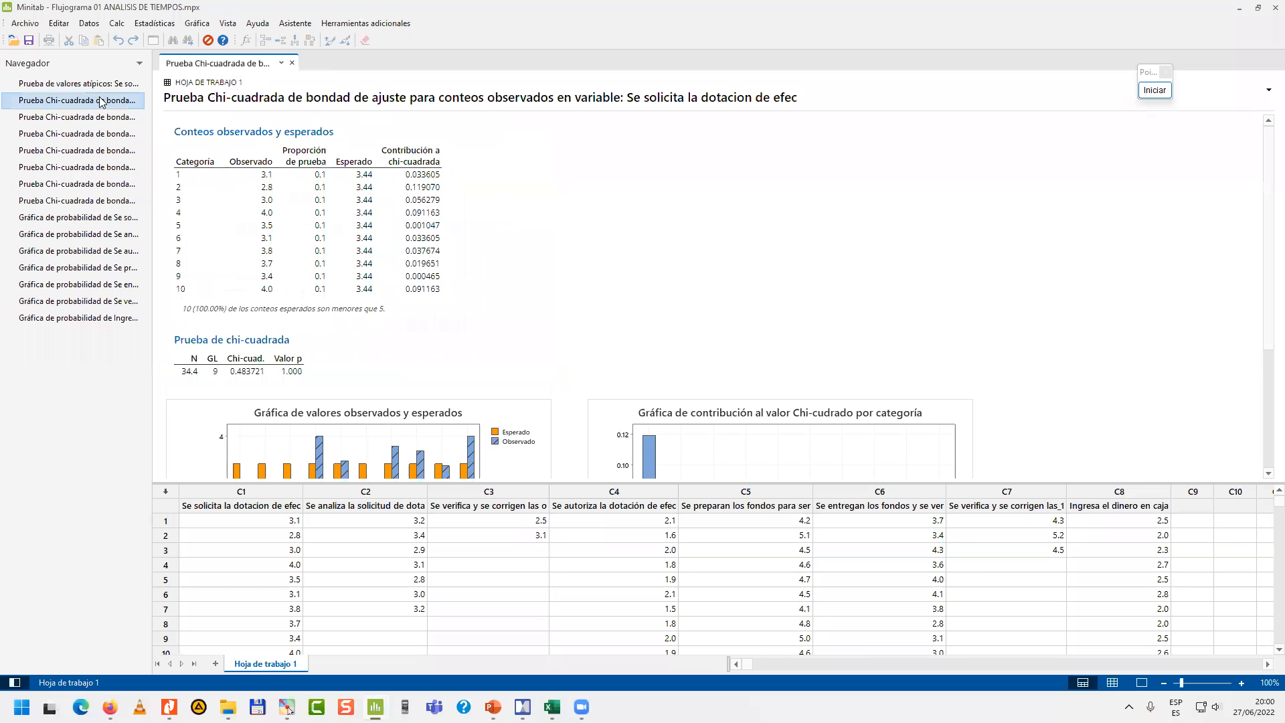
{"action": "scroll", "coordinate": [630, 219], "scroll_direction": "down", "scroll_amount": 3}
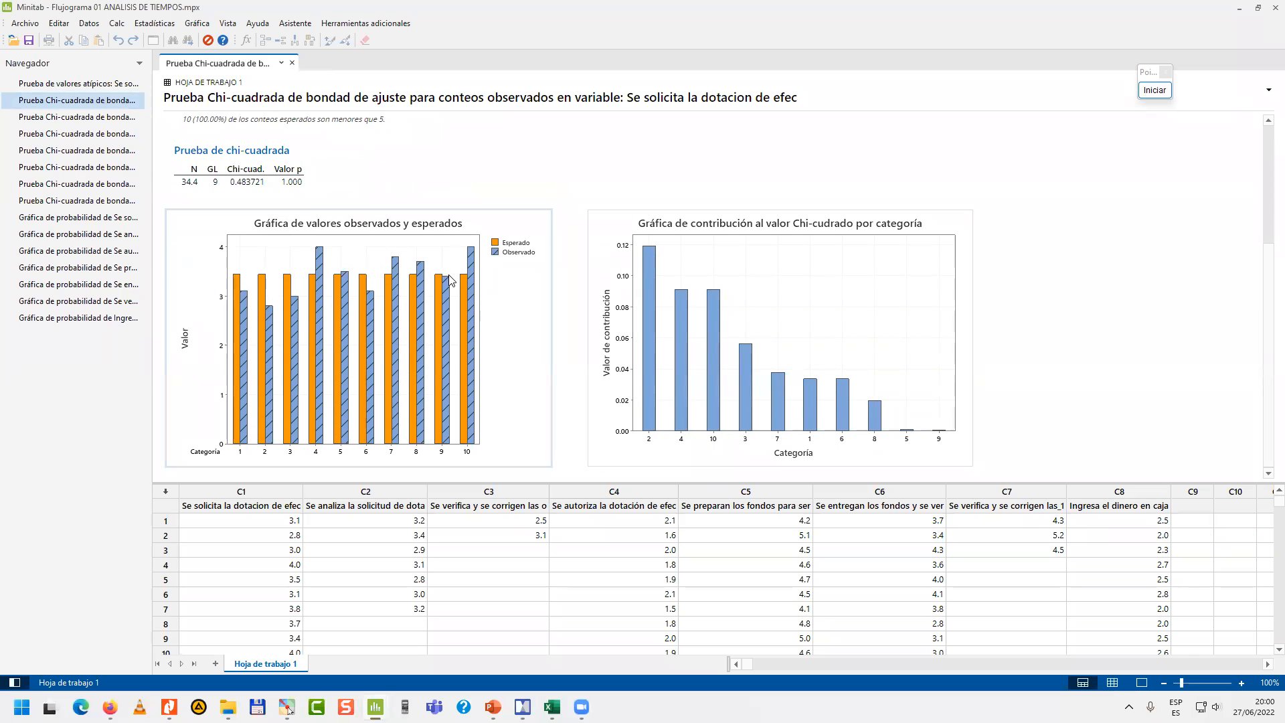
{"action": "scroll", "coordinate": [817, 164], "scroll_direction": "up", "scroll_amount": 1}
Mark the chi-square p-value with two temporary green arrows and the observed-versus-expected chart with a check mark, and end the annotation.
{"action": "left_click", "coordinate": [1154, 94]}
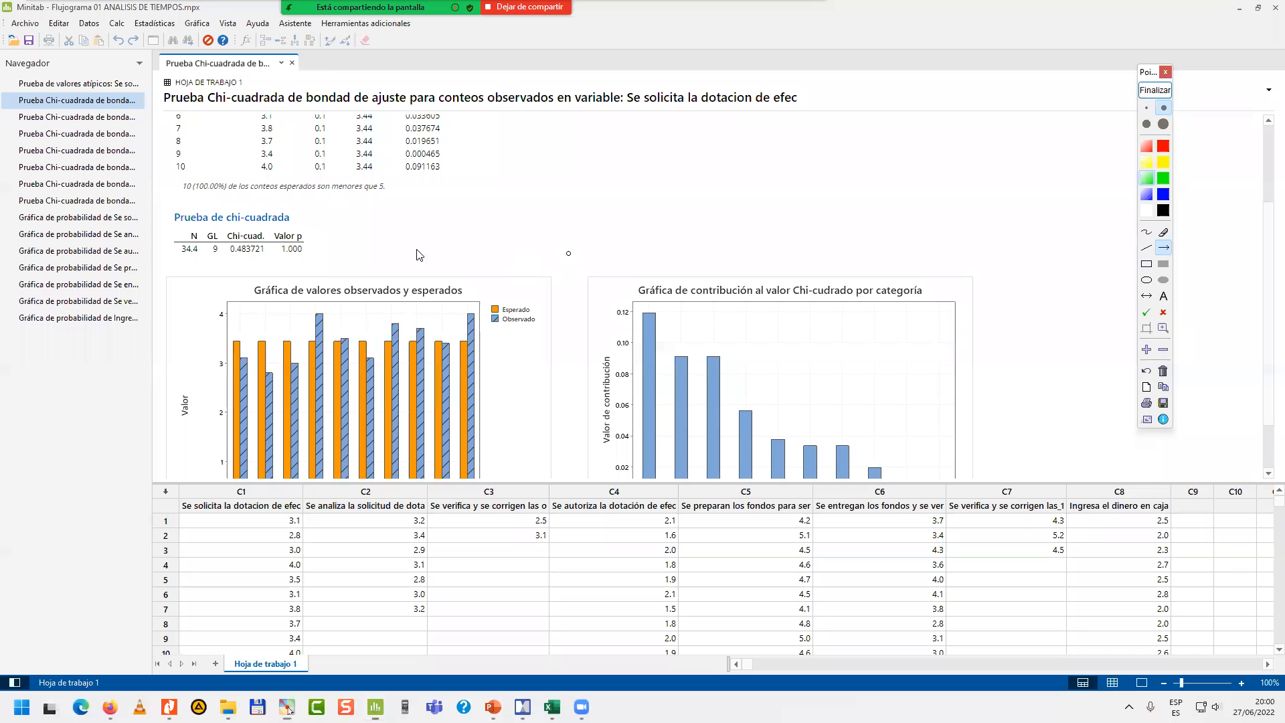
{"action": "left_click_drag", "start_coordinate": [360, 234], "coordinate": [305, 251]}
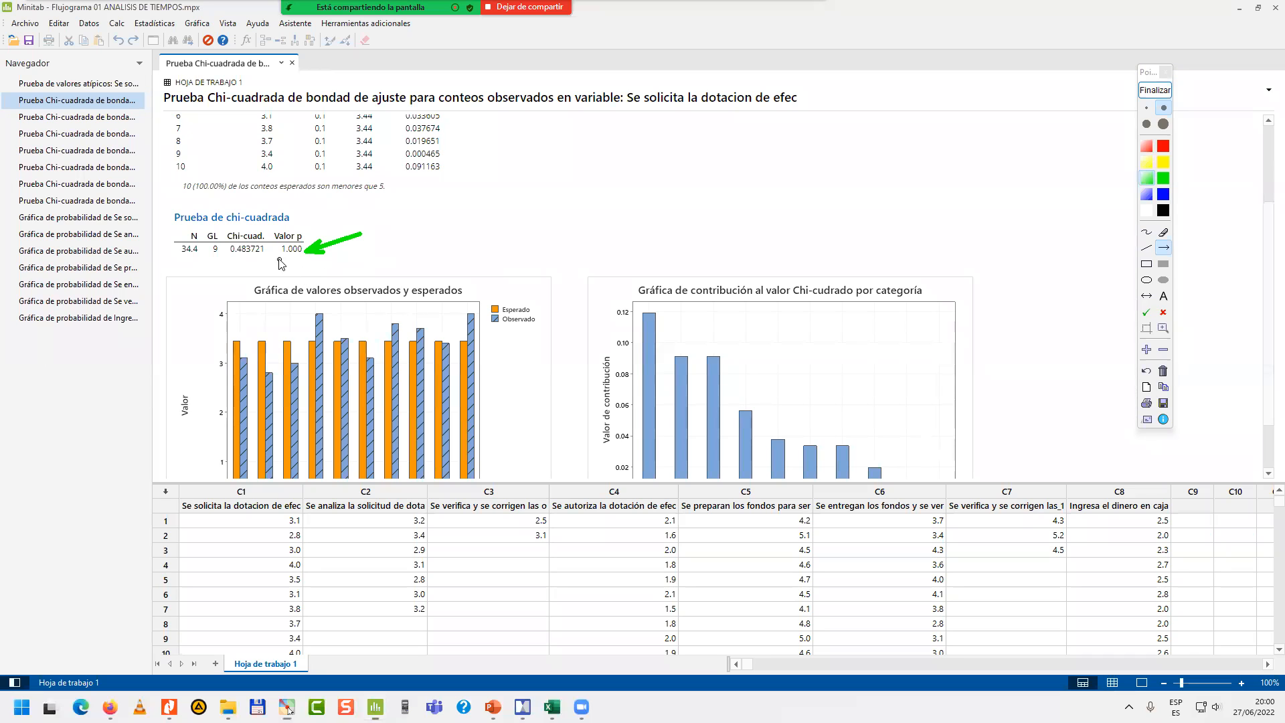
{"action": "left_click_drag", "start_coordinate": [284, 276], "coordinate": [282, 254]}
{"action": "left_click", "coordinate": [1147, 311]}
{"action": "left_click", "coordinate": [499, 365]}
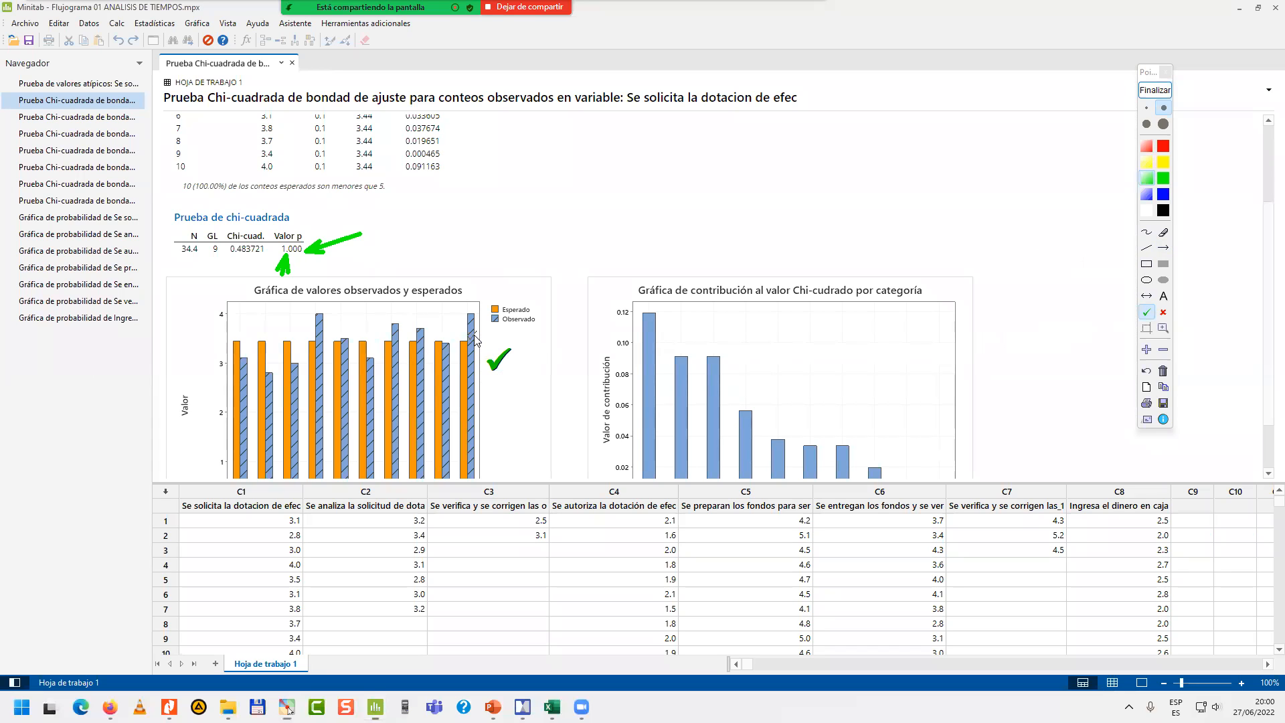
{"action": "left_click", "coordinate": [1155, 91]}
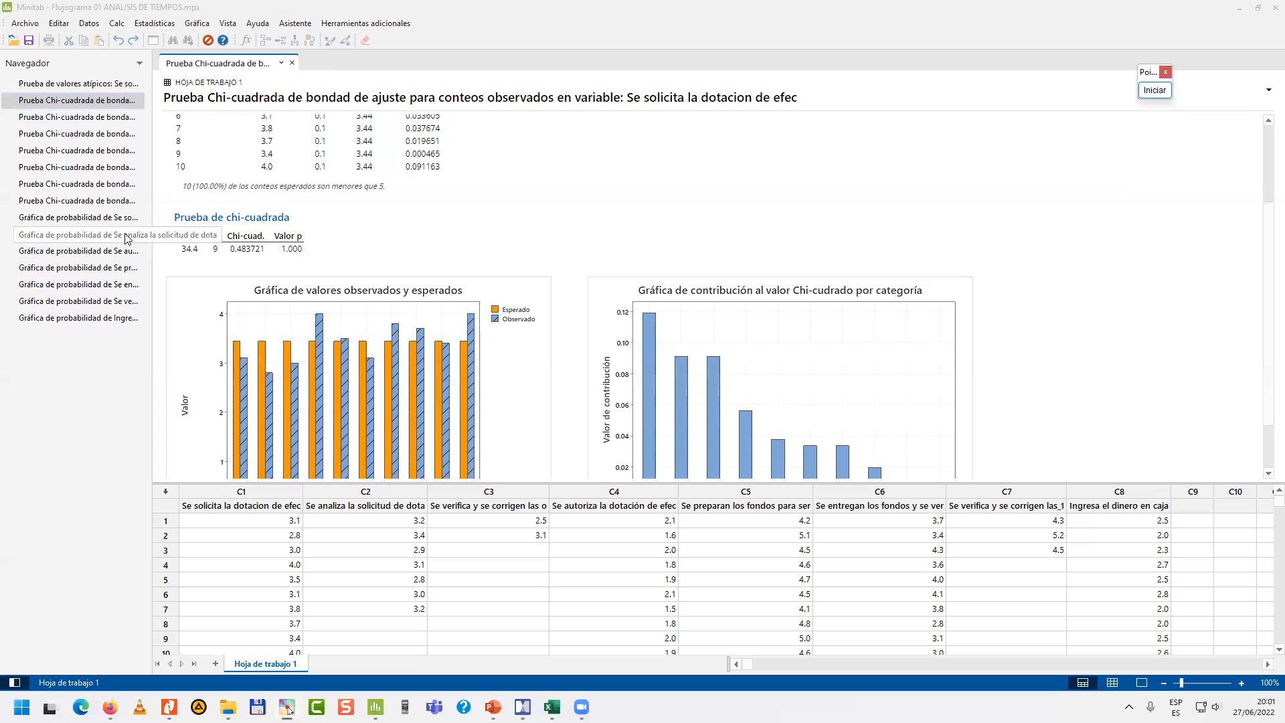
Magnify the probability plot of "Se solicita la dotacion de efec" to 200% and examine its mean, standard deviation and p-value.
{"action": "left_click", "coordinate": [111, 220]}
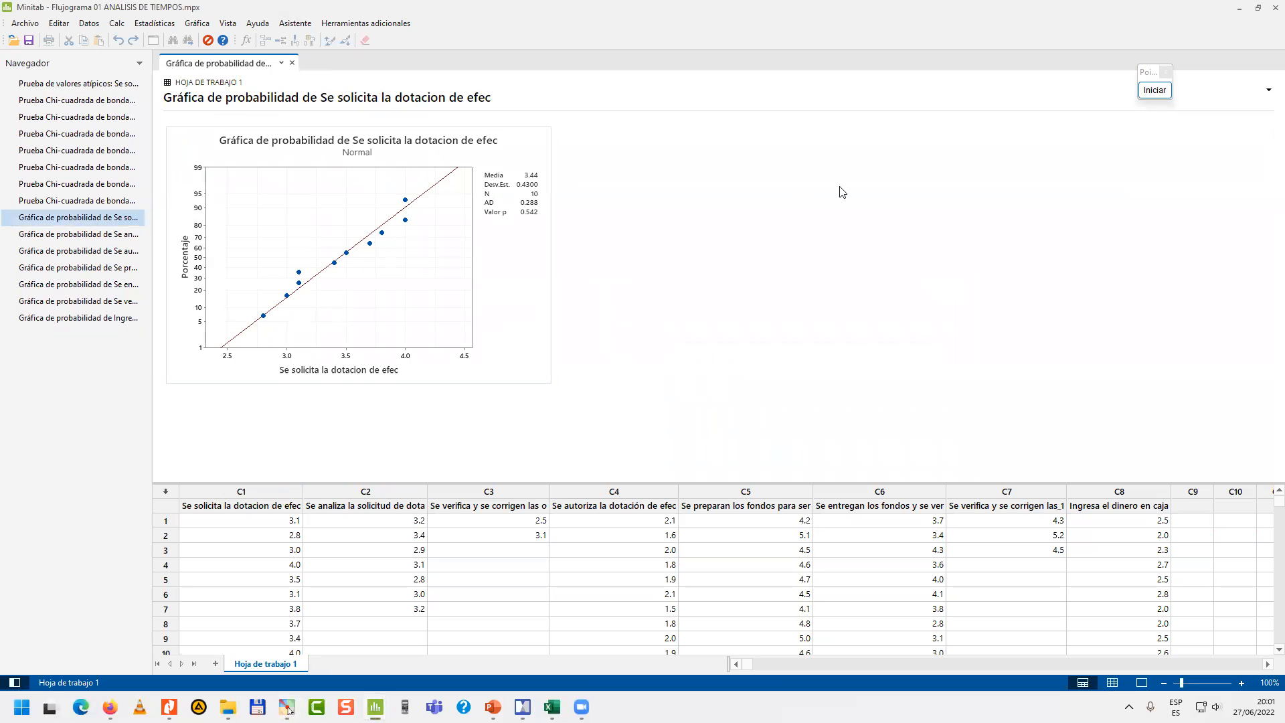
{"action": "left_click", "coordinate": [1155, 91]}
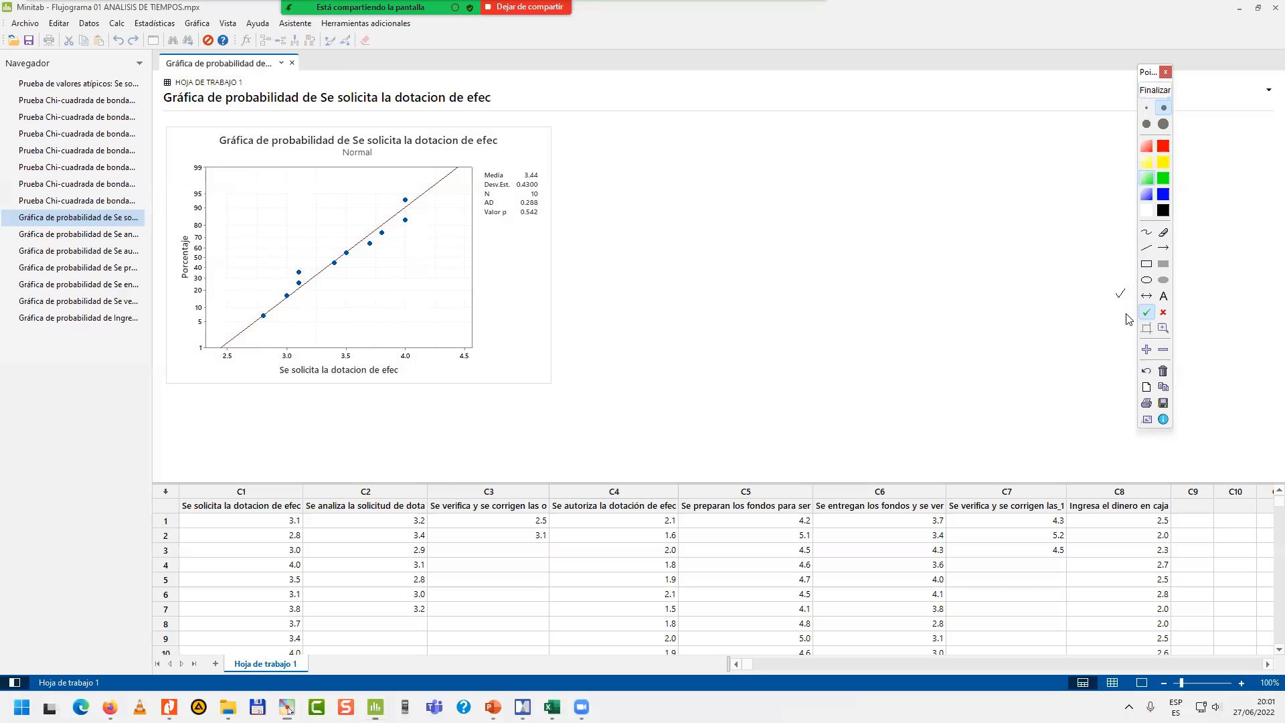
{"action": "left_click", "coordinate": [1146, 349]}
{"action": "left_click_drag", "start_coordinate": [526, 243], "coordinate": [723, 470]}
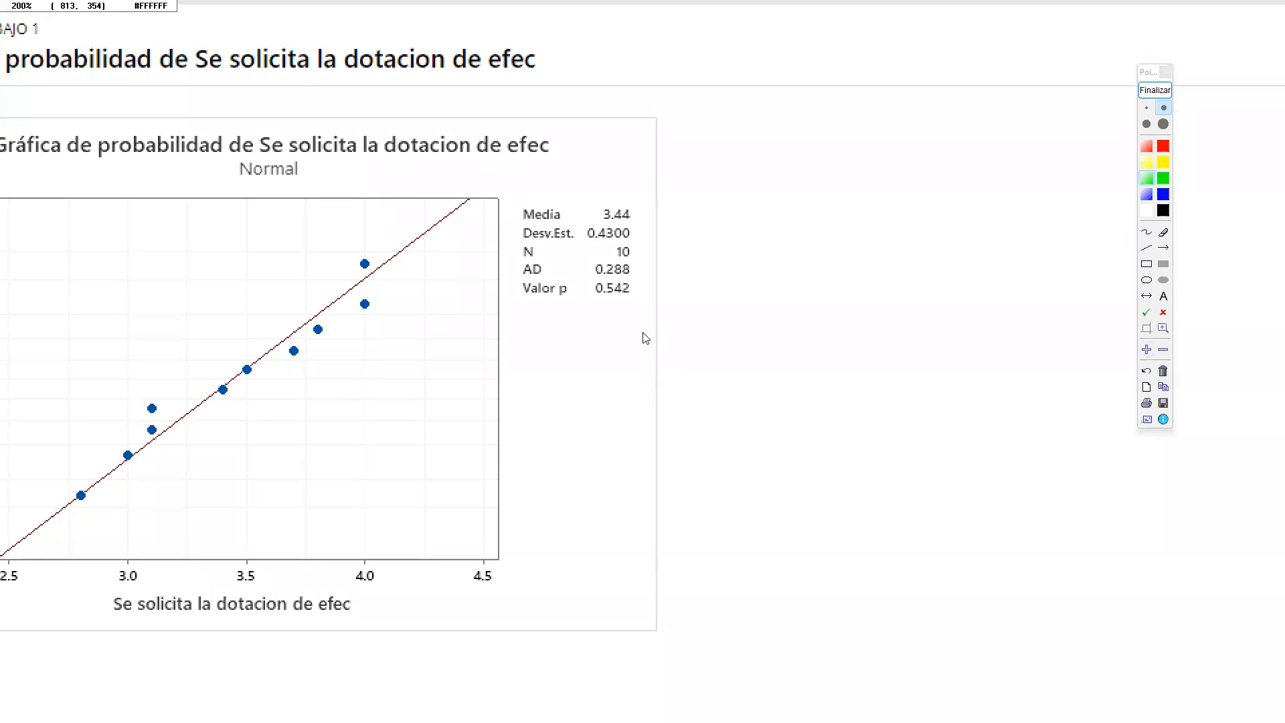
{"action": "left_click_drag", "start_coordinate": [604, 301], "coordinate": [710, 308]}
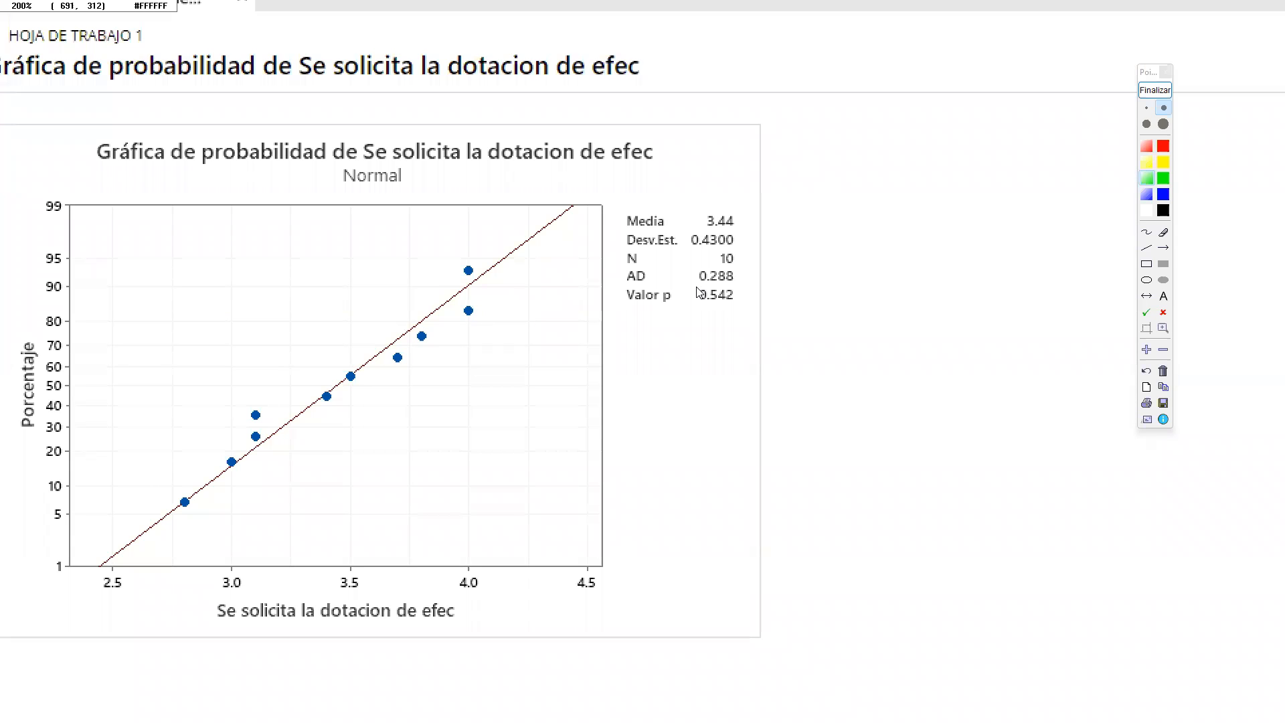
{"action": "left_click", "coordinate": [1155, 89]}
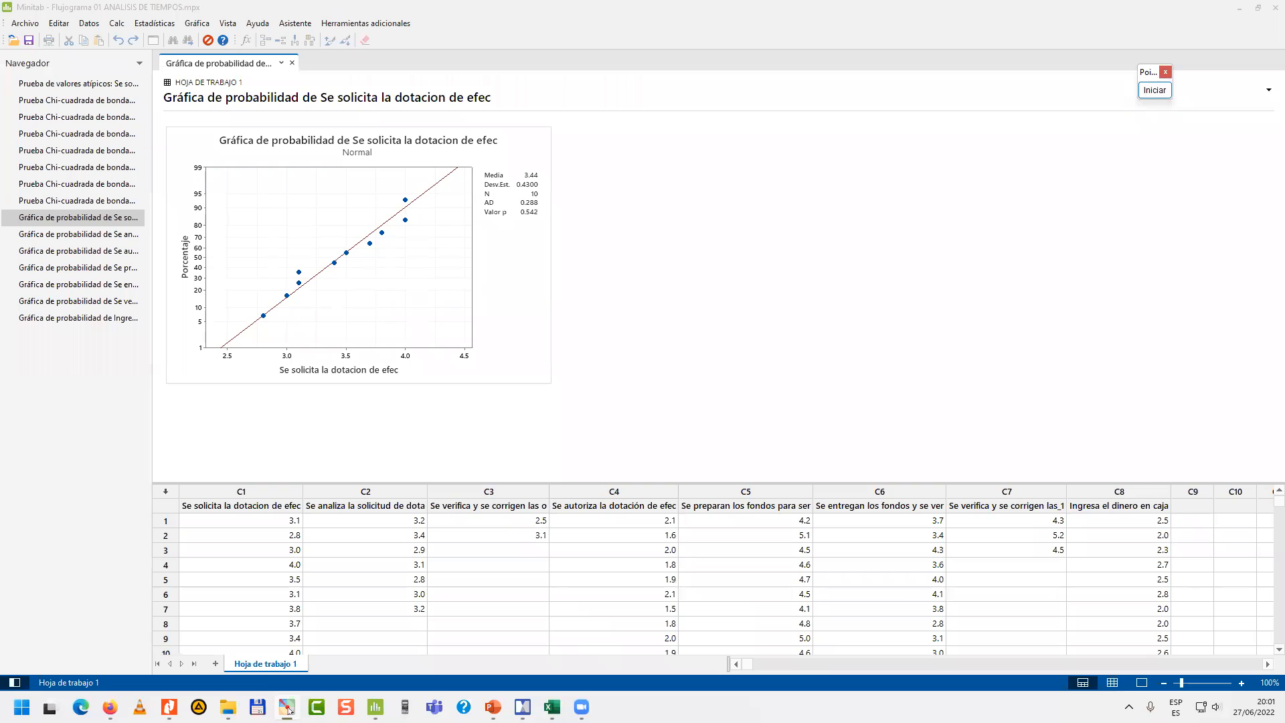
Switch to the iGrafx process model and inspect the time distribution in activity 2's properties, closing them without changes.
{"action": "left_click", "coordinate": [287, 707]}
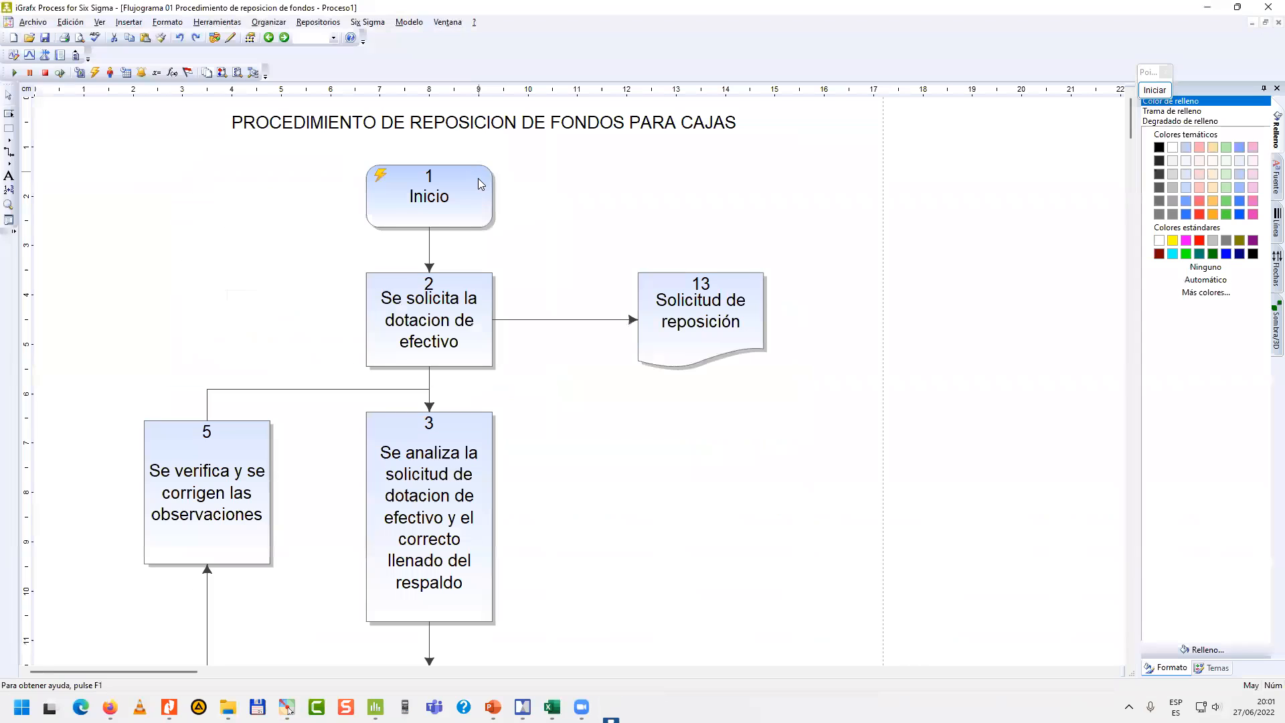
{"action": "left_click", "coordinate": [451, 312]}
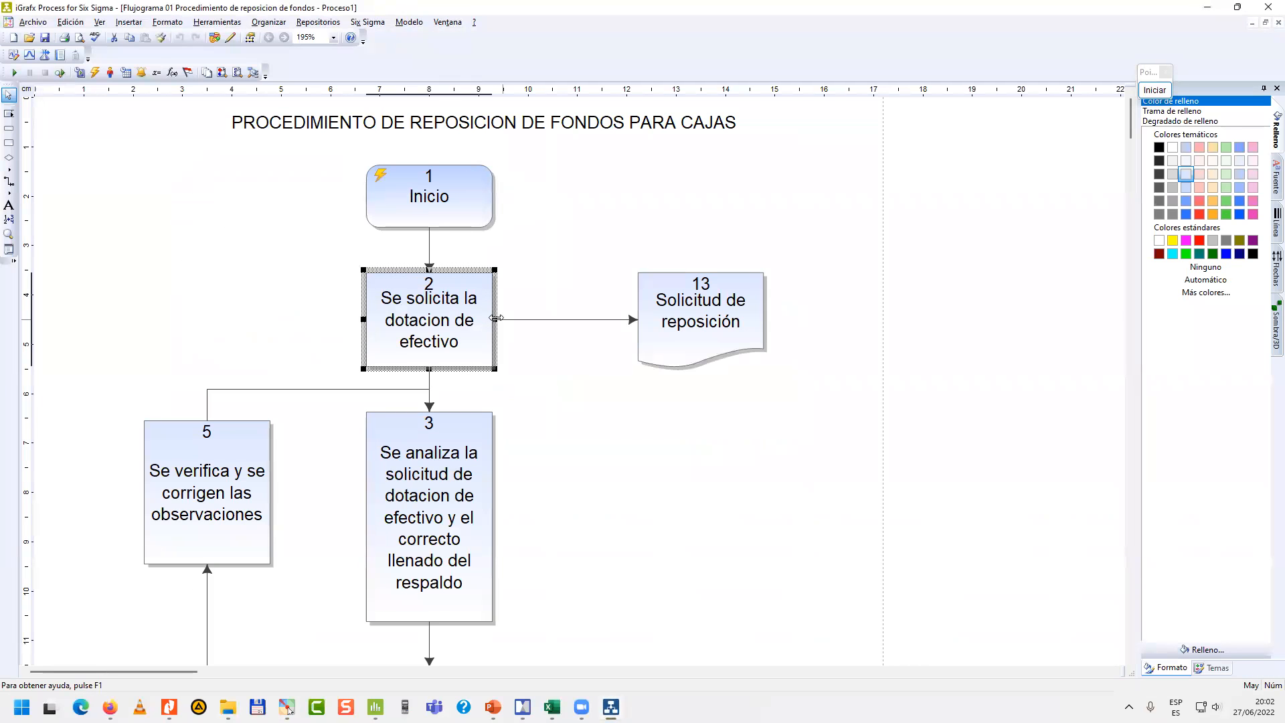
{"action": "right_click", "coordinate": [467, 327]}
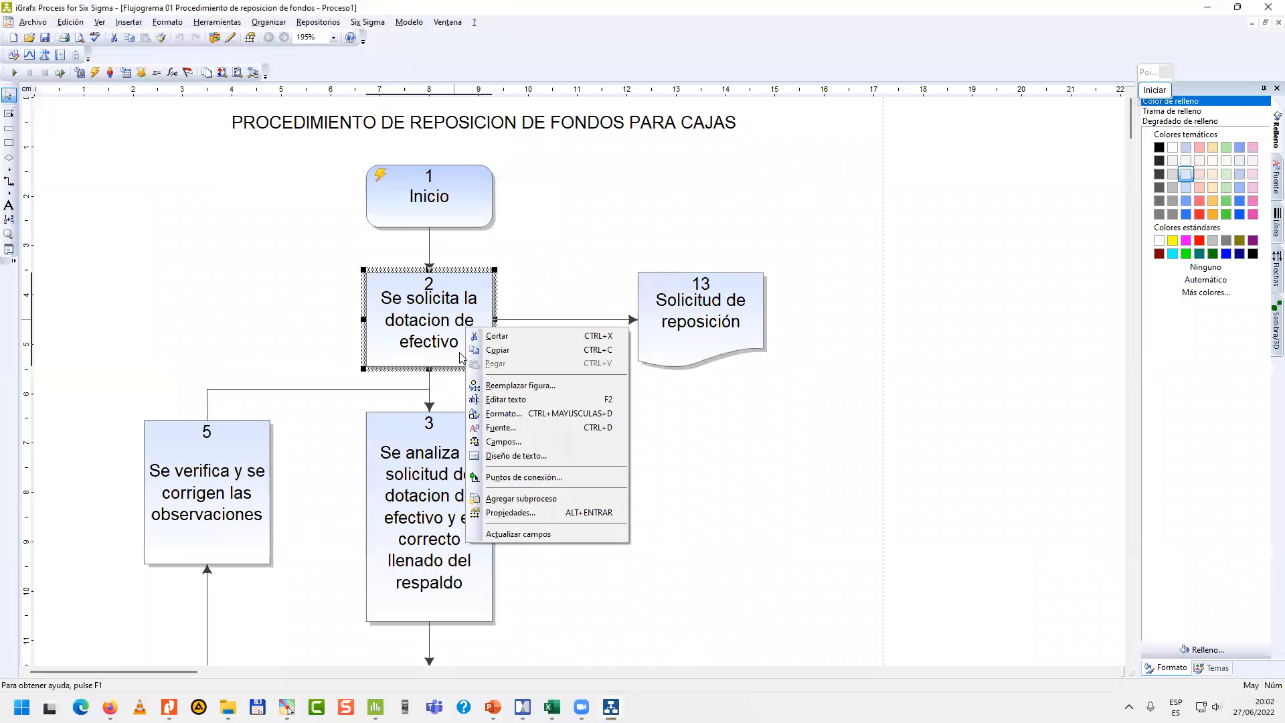
{"action": "left_click", "coordinate": [523, 513]}
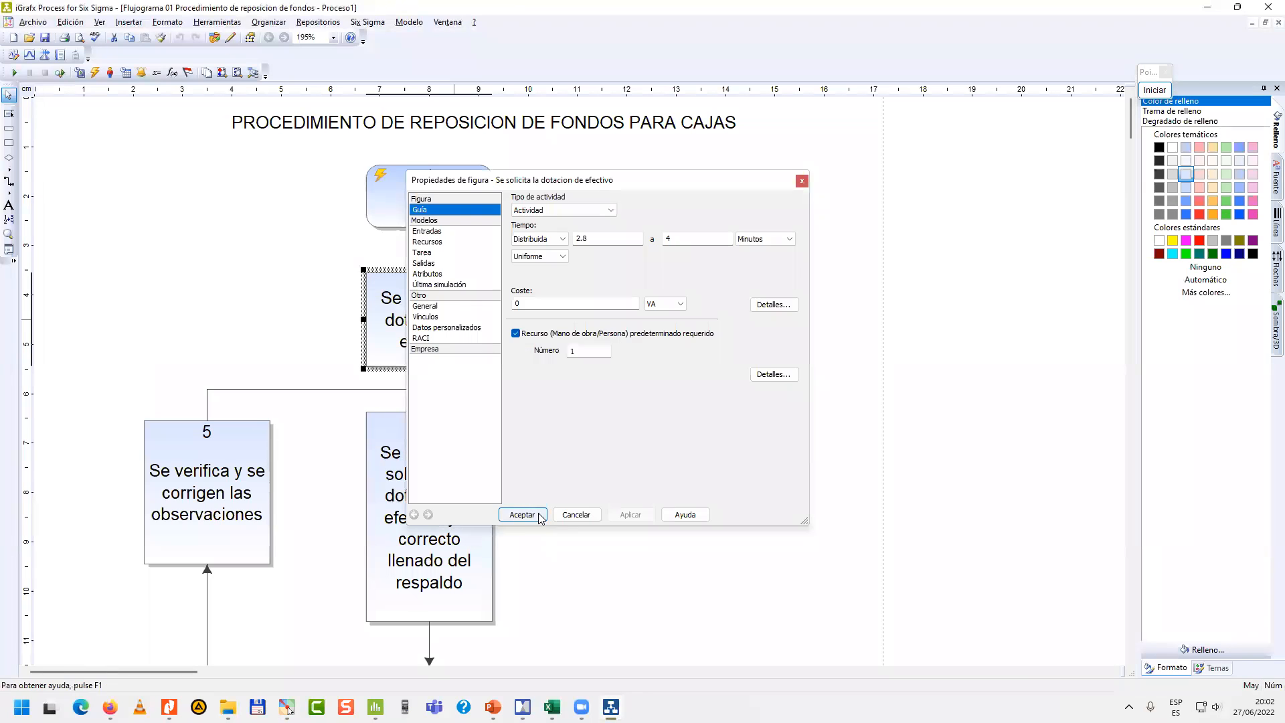
{"action": "left_click_drag", "start_coordinate": [597, 185], "coordinate": [607, 228]}
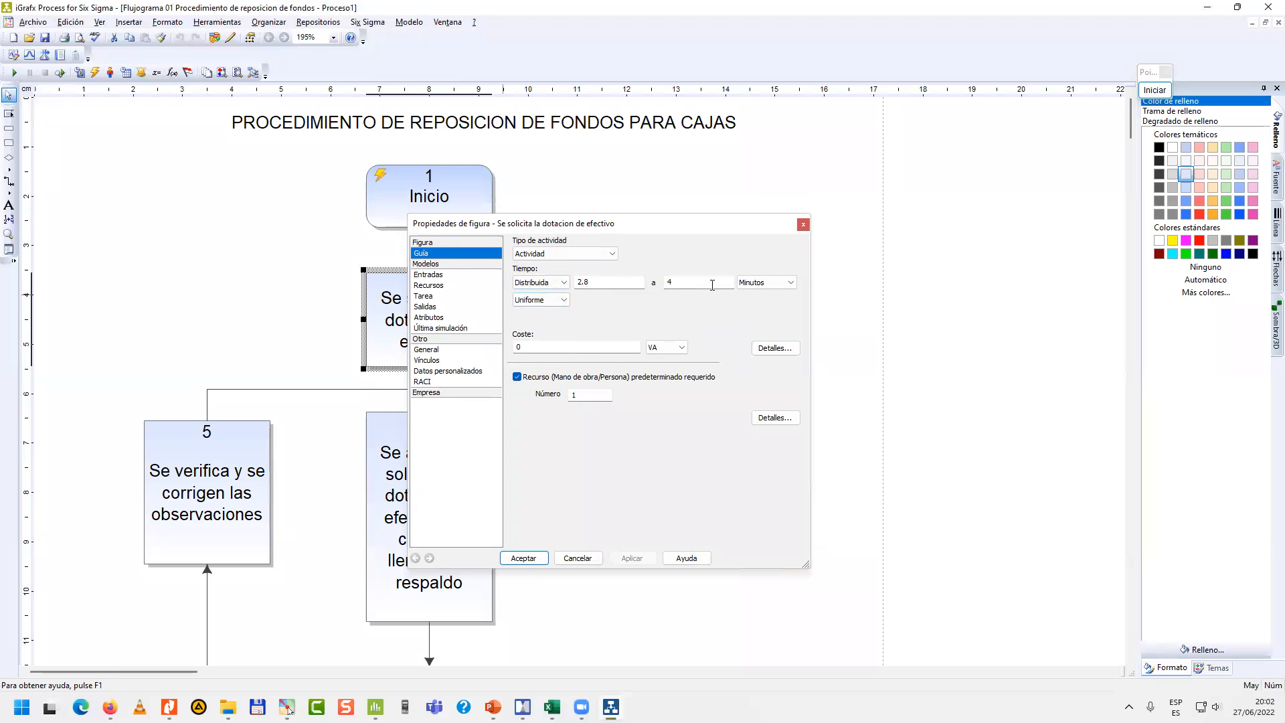
{"action": "left_click_drag", "start_coordinate": [630, 226], "coordinate": [846, 136]}
{"action": "left_click", "coordinate": [766, 483]}
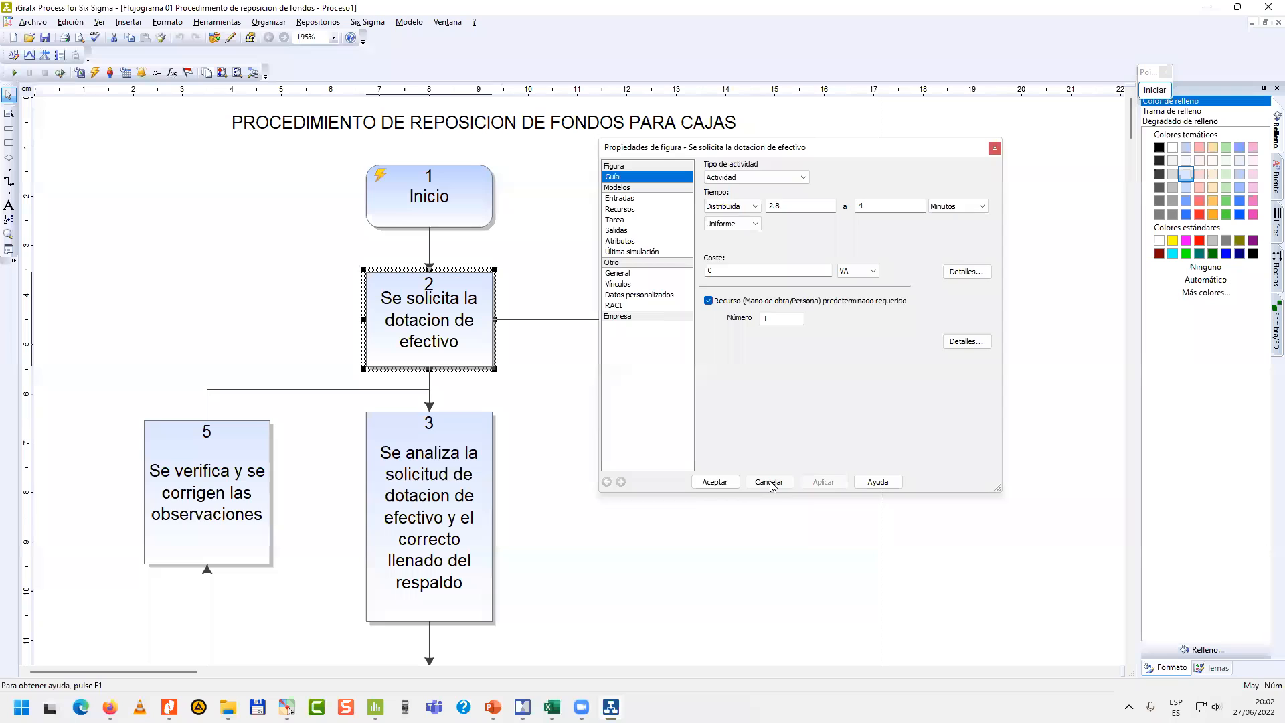
Inspect the No and Sí percentages in the properties of decision 4 "¿Correcto?", closing them without changes.
{"action": "left_click", "coordinate": [409, 455]}
{"action": "left_click", "coordinate": [248, 462]}
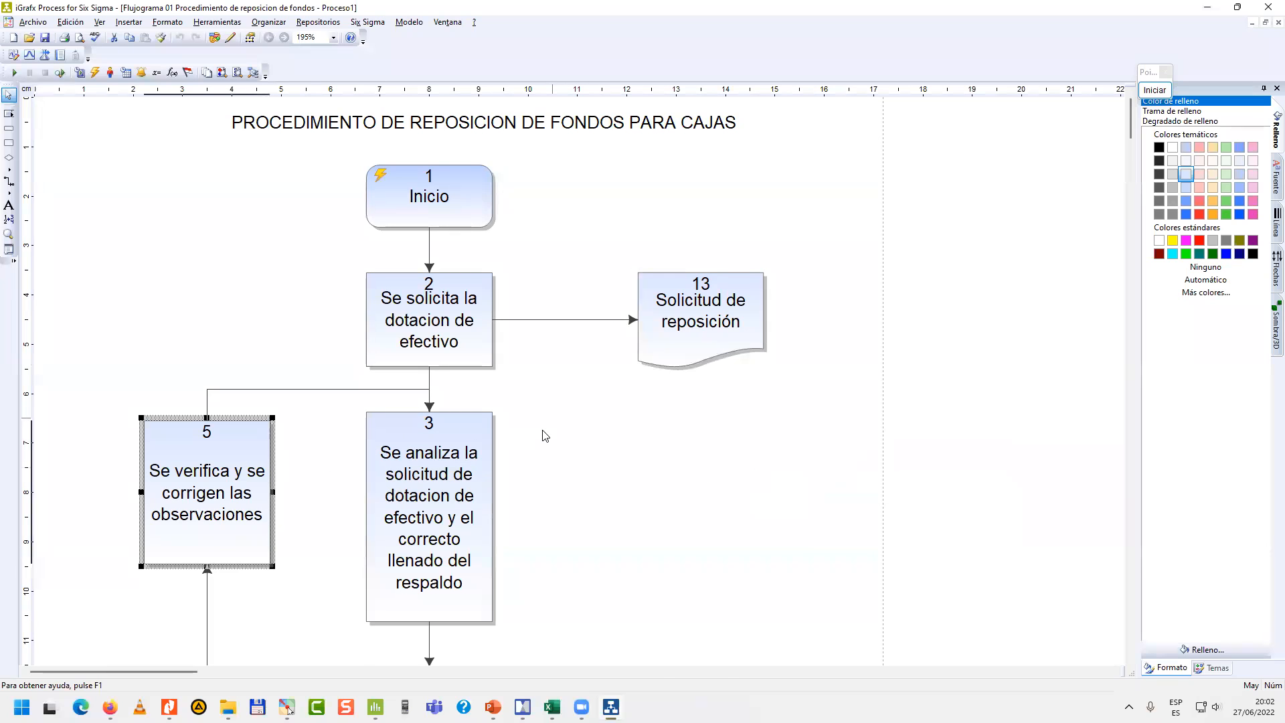
{"action": "scroll", "coordinate": [545, 436], "scroll_direction": "down", "scroll_amount": 3}
{"action": "scroll", "coordinate": [546, 428], "scroll_direction": "up", "scroll_amount": 3}
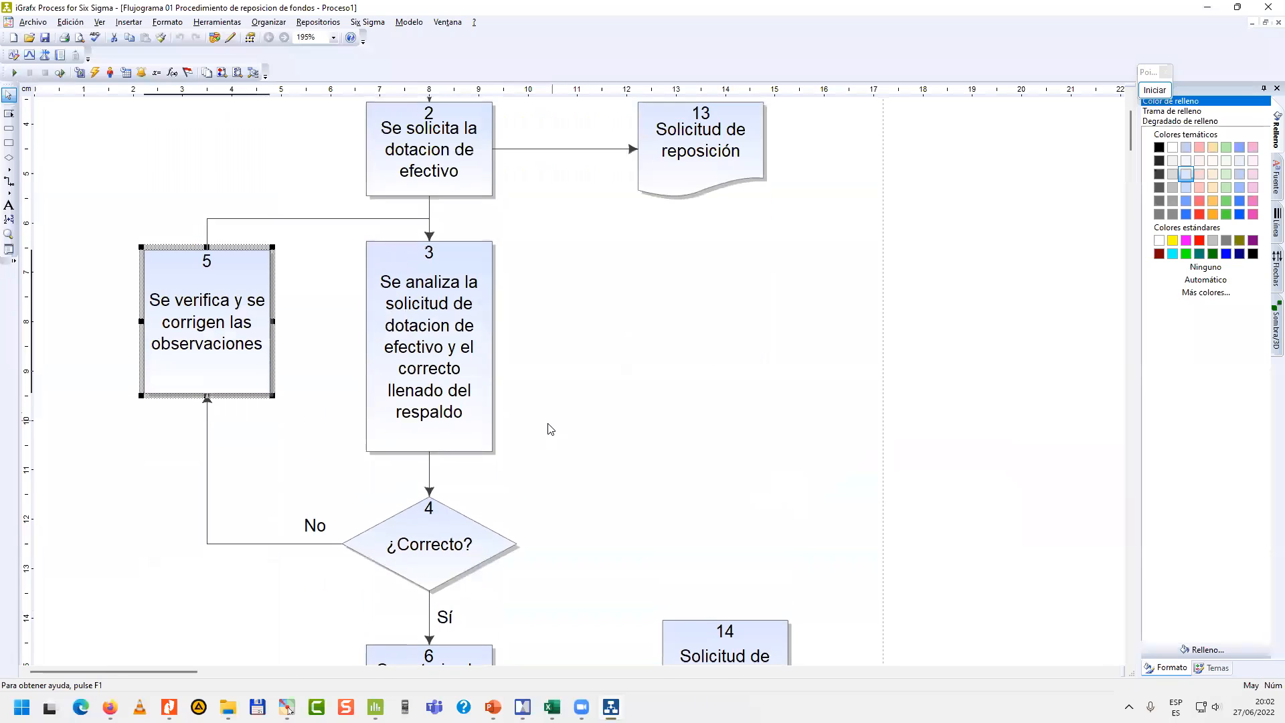
{"action": "scroll", "coordinate": [544, 424], "scroll_direction": "down", "scroll_amount": 3}
{"action": "left_click", "coordinate": [614, 373]}
{"action": "left_click", "coordinate": [449, 362]}
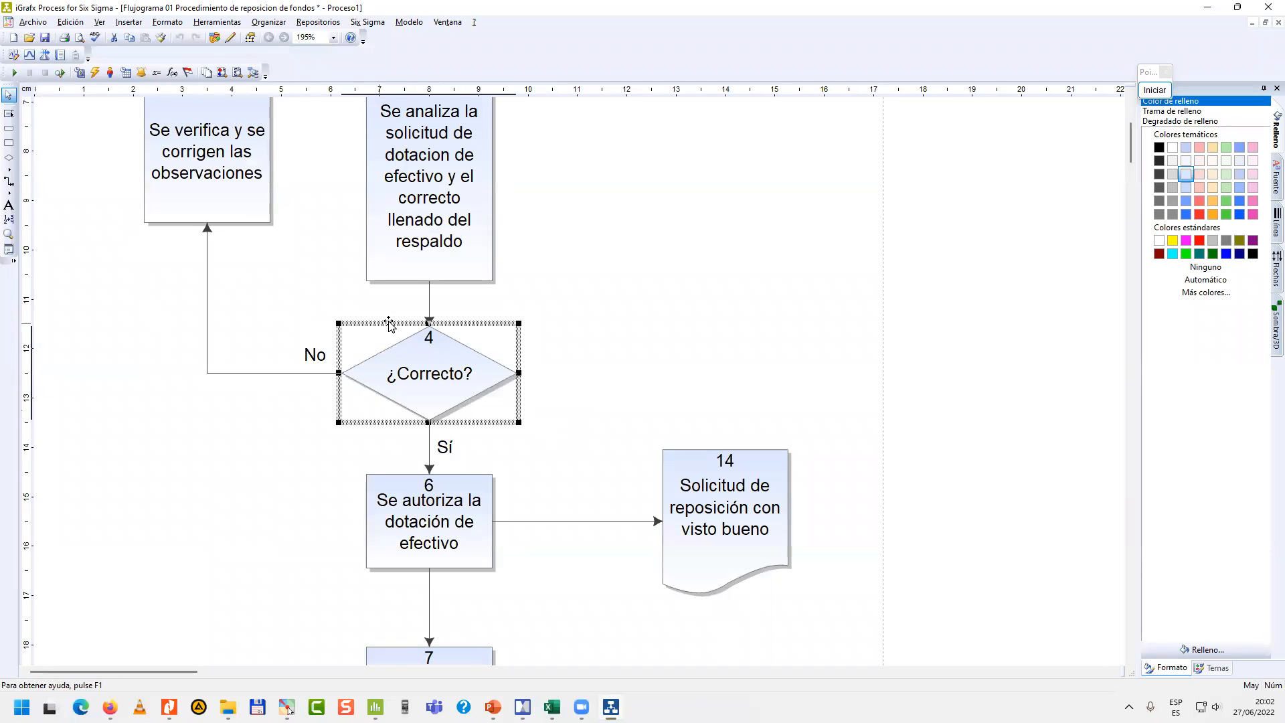
{"action": "right_click", "coordinate": [446, 345]}
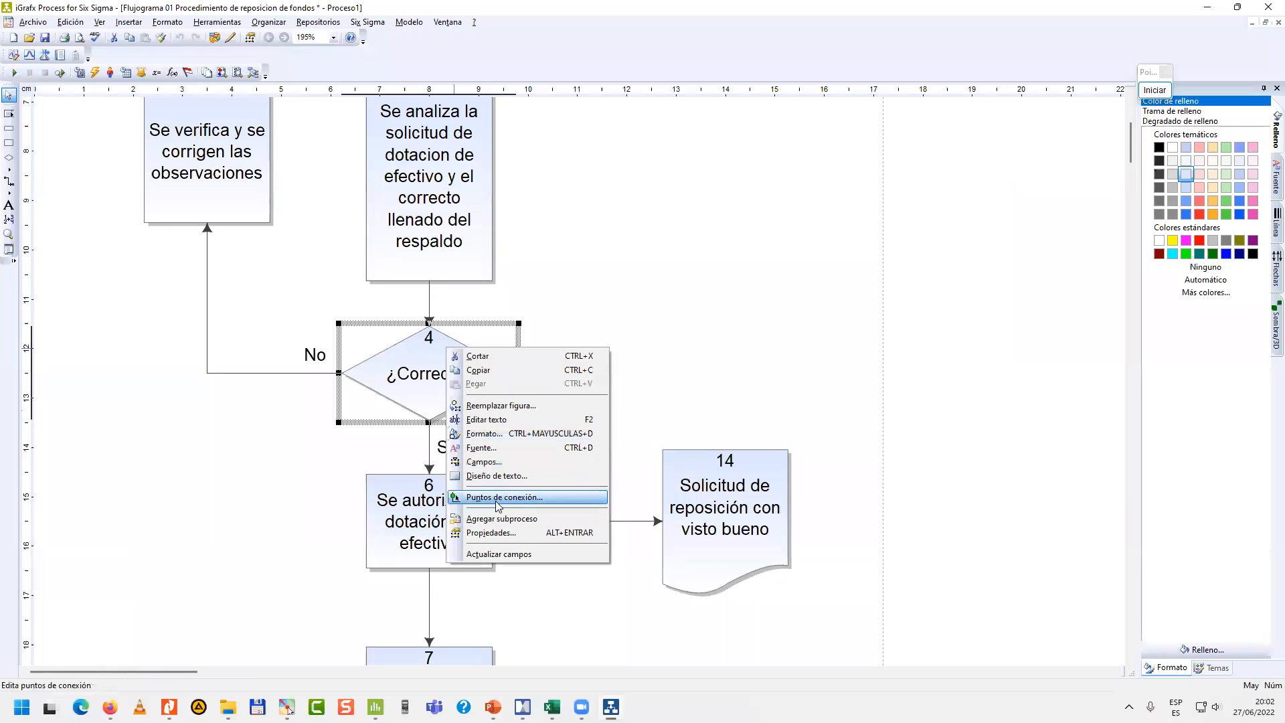
{"action": "left_click", "coordinate": [509, 532]}
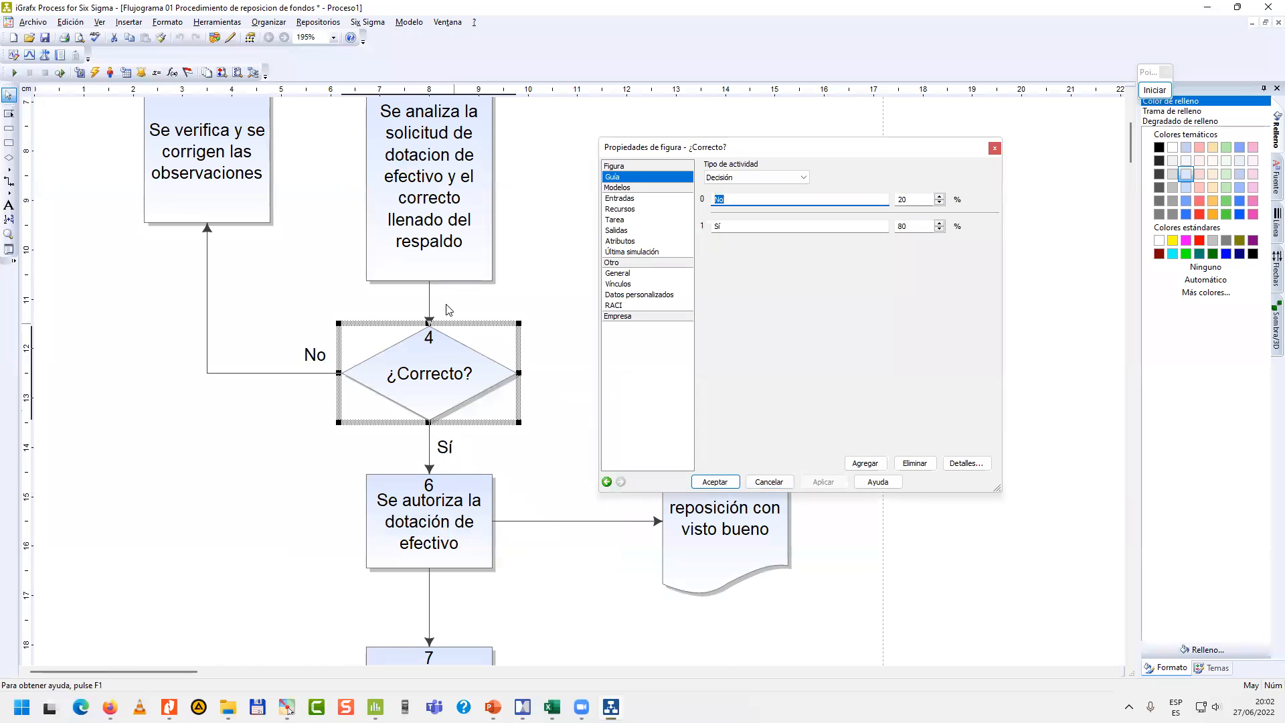
{"action": "left_click", "coordinate": [905, 227]}
{"action": "left_click", "coordinate": [917, 197]}
{"action": "left_click", "coordinate": [771, 483]}
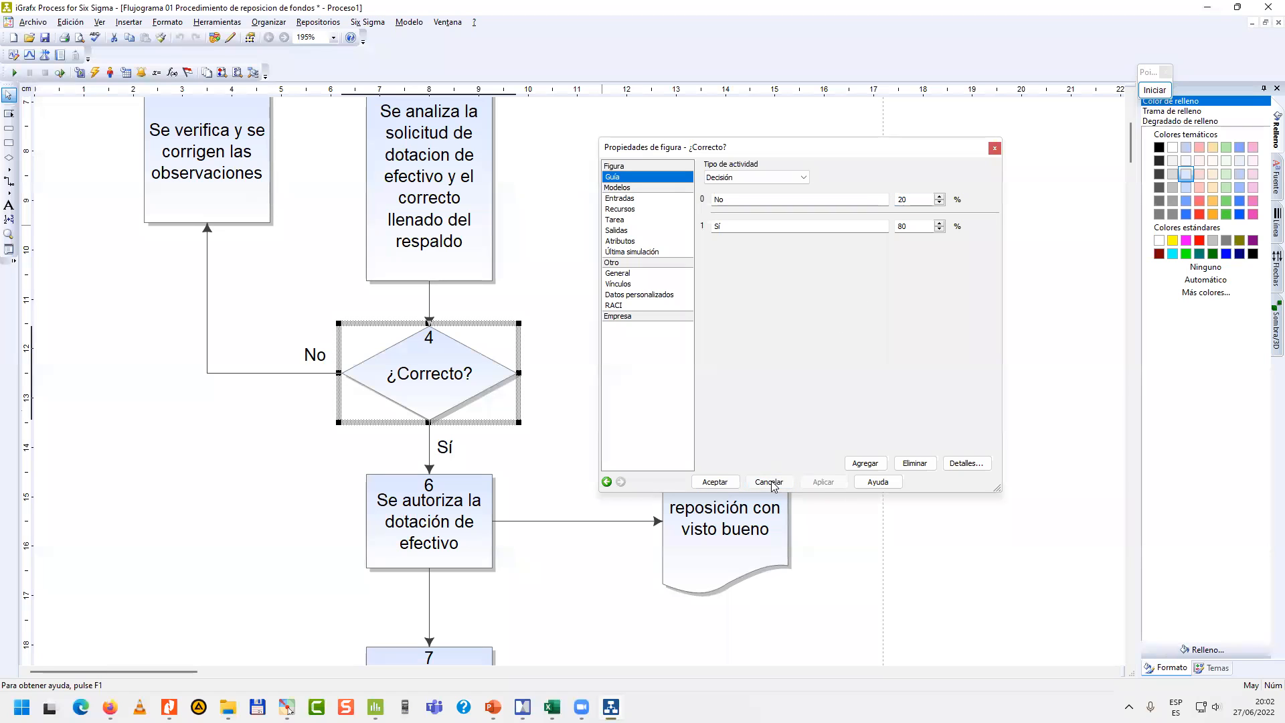
Review the remaining activities of the process flowchart down to the Conclusión shape.
{"action": "scroll", "coordinate": [671, 386], "scroll_direction": "down", "scroll_amount": 3}
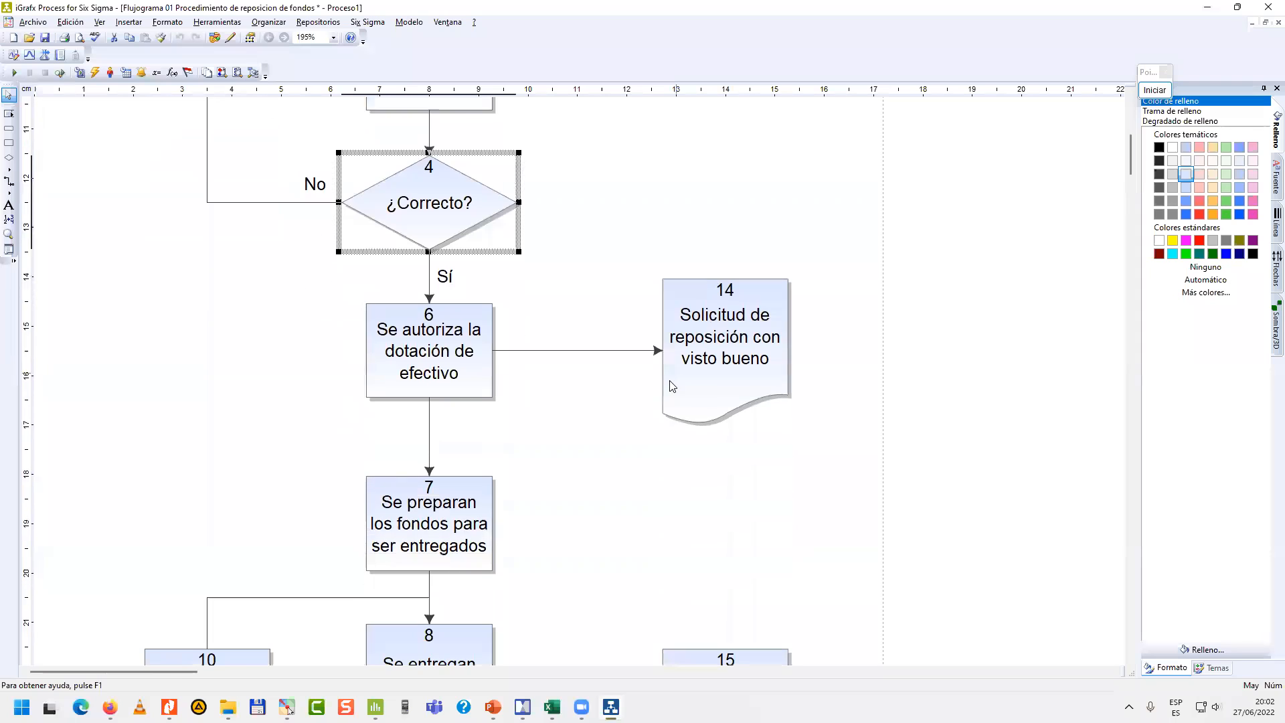
{"action": "scroll", "coordinate": [671, 387], "scroll_direction": "down", "scroll_amount": 7}
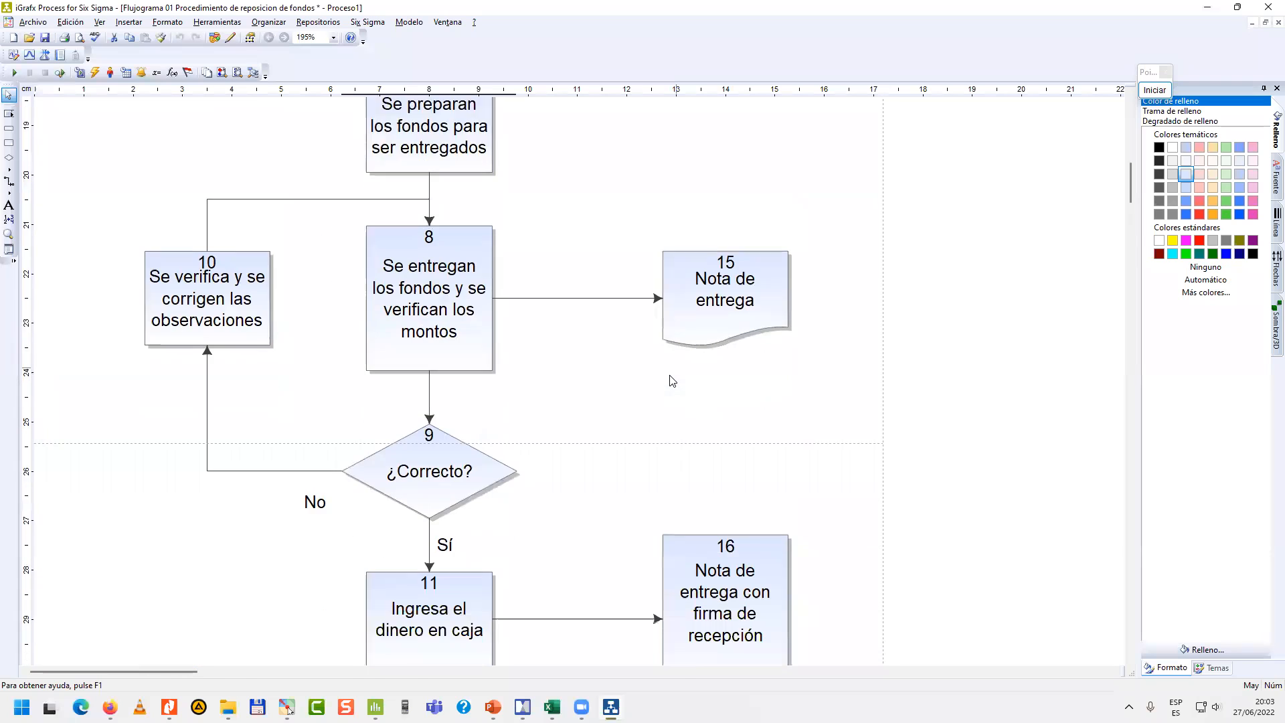
{"action": "scroll", "coordinate": [672, 380], "scroll_direction": "down", "scroll_amount": 3}
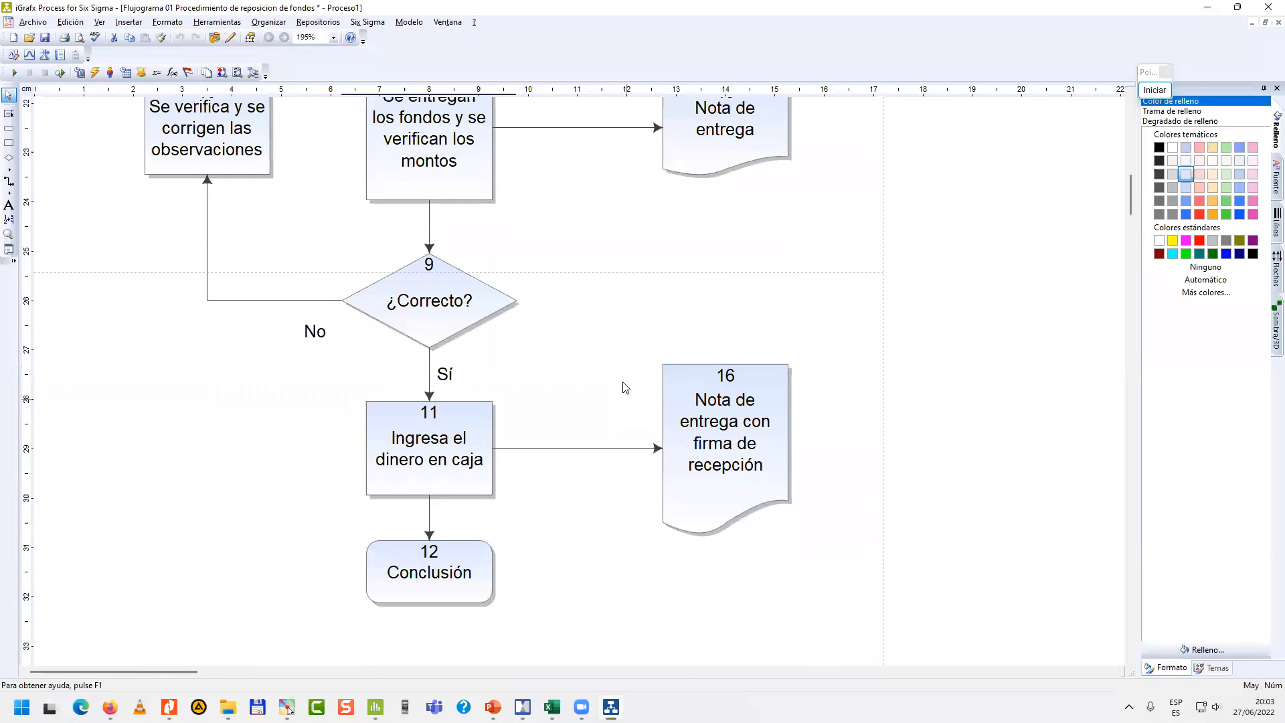
Inspect the time distribution in the properties of activity 11 "Ingresa el dinero en caja", closing them without changes.
{"action": "scroll", "coordinate": [605, 385], "scroll_direction": "down", "scroll_amount": 2}
{"action": "left_click", "coordinate": [476, 344]}
{"action": "right_click", "coordinate": [475, 341]}
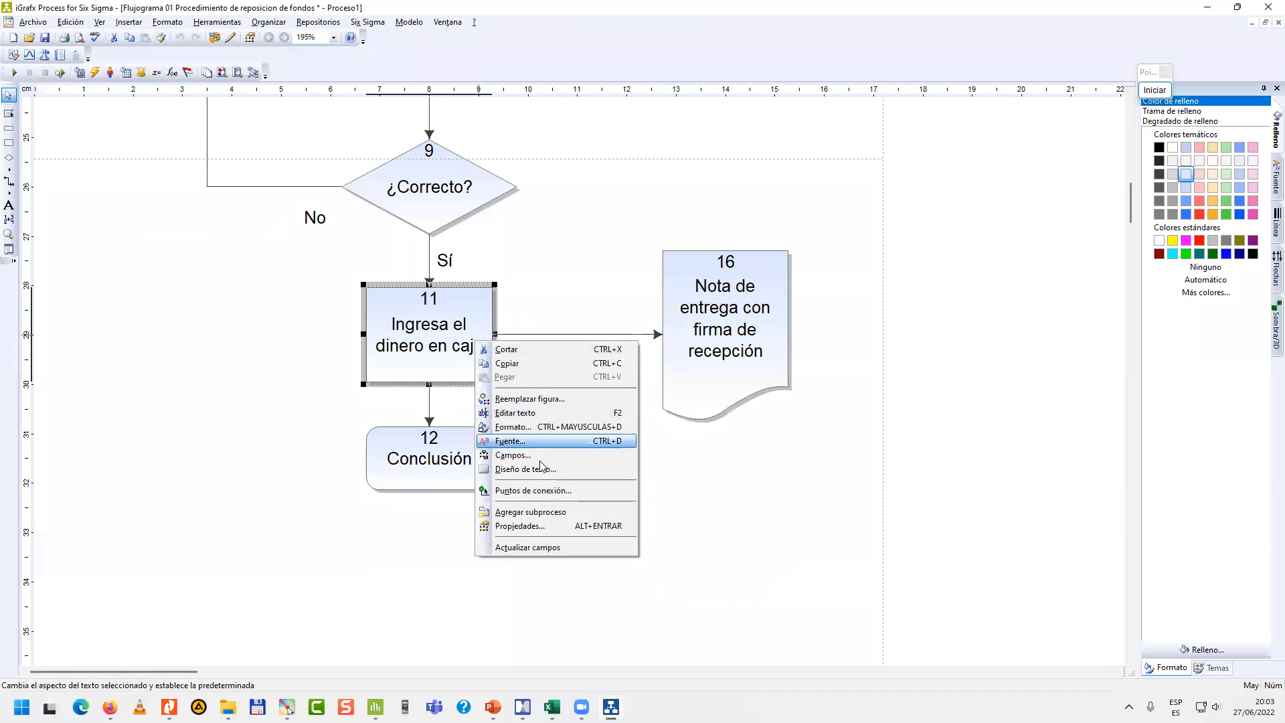
{"action": "left_click", "coordinate": [552, 528]}
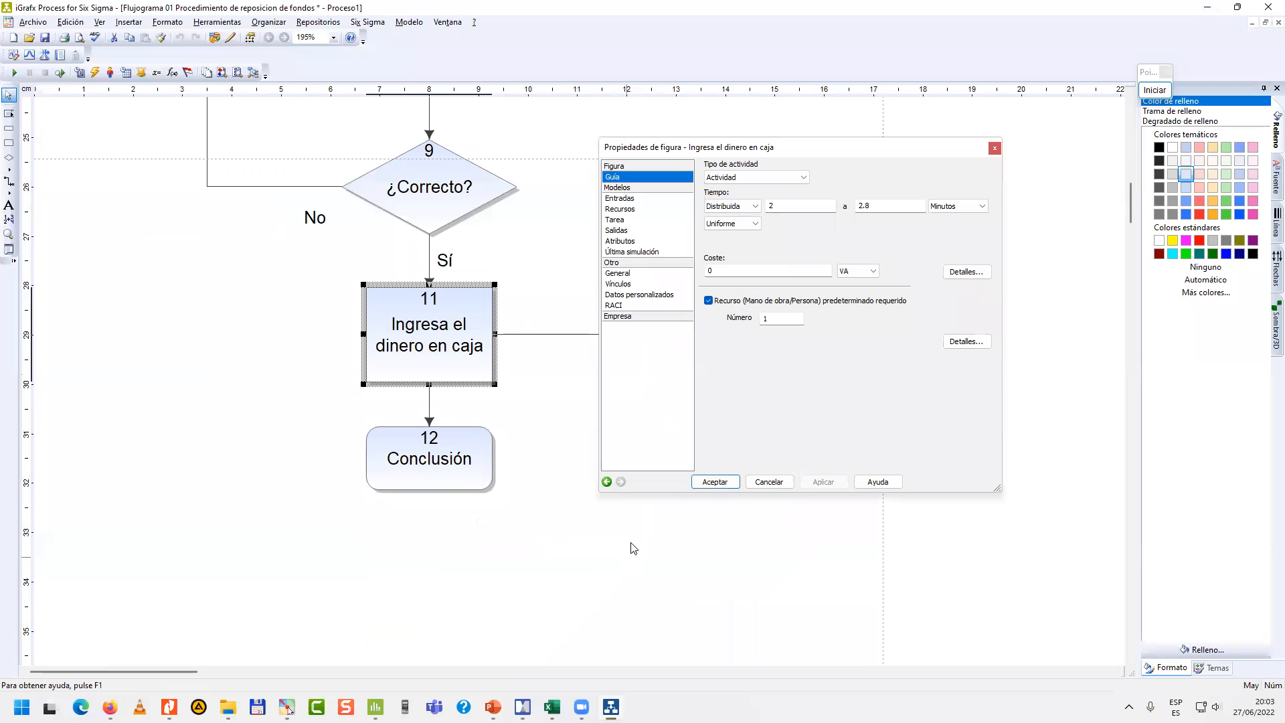
{"action": "left_click_drag", "start_coordinate": [798, 146], "coordinate": [603, 200]}
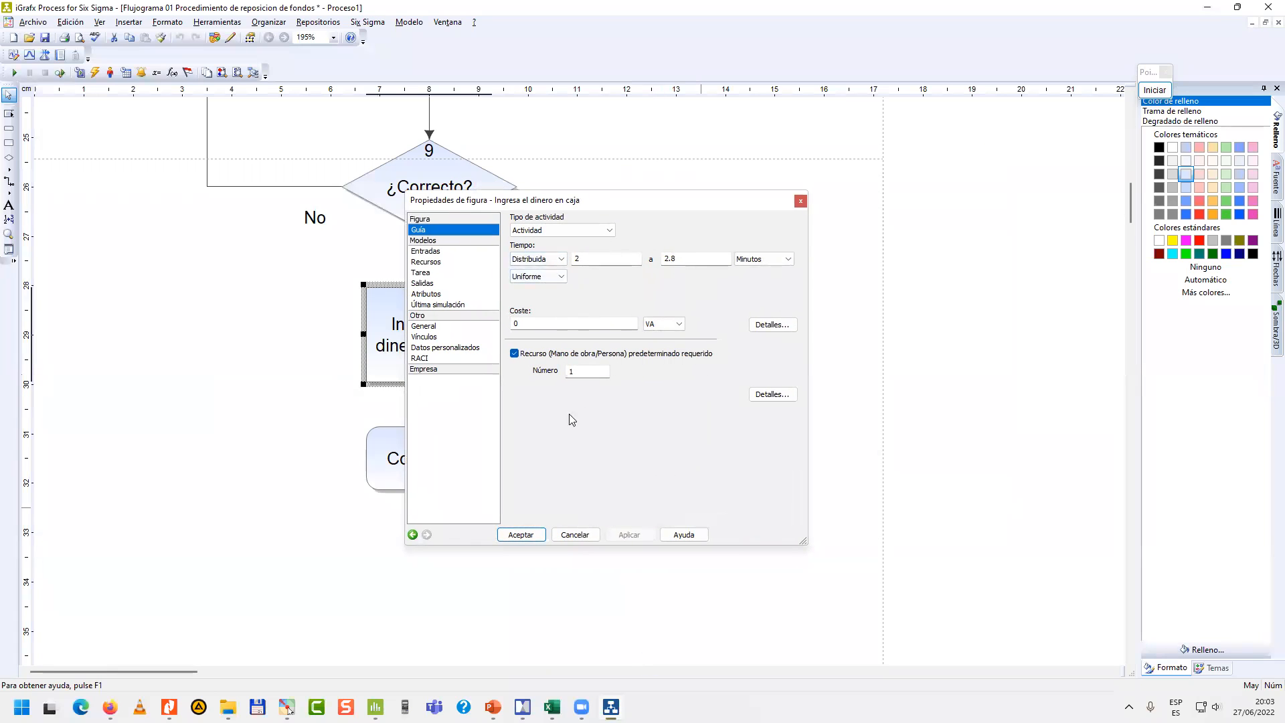
{"action": "left_click", "coordinate": [528, 541]}
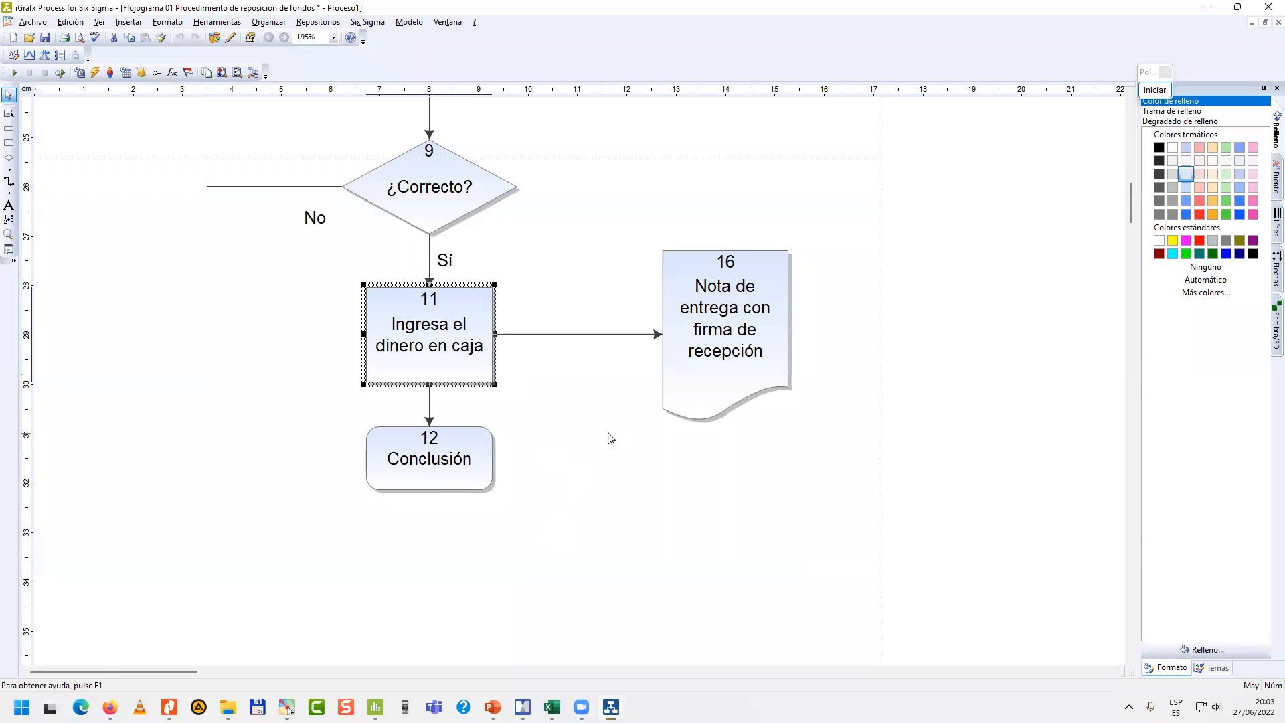
Inspect the simulation end and time equivalence settings in the run configuration, accepting them without changes.
{"action": "left_click", "coordinate": [420, 25]}
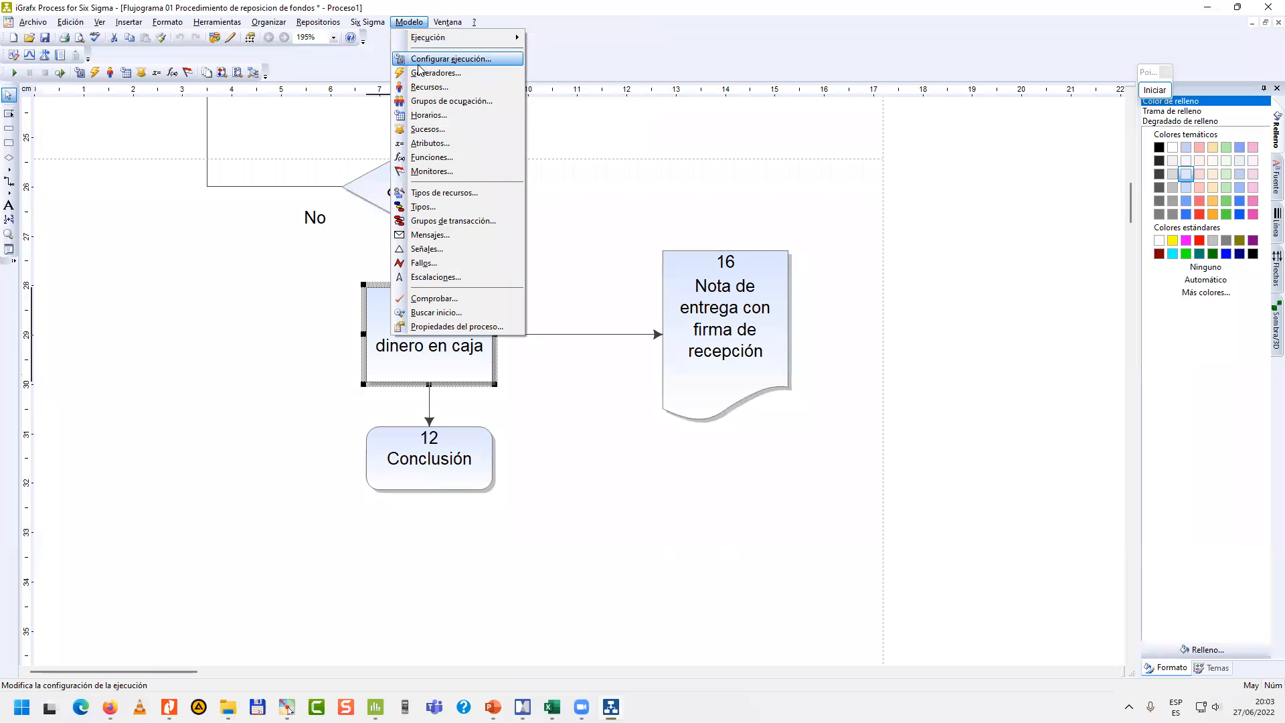
{"action": "left_click", "coordinate": [422, 60]}
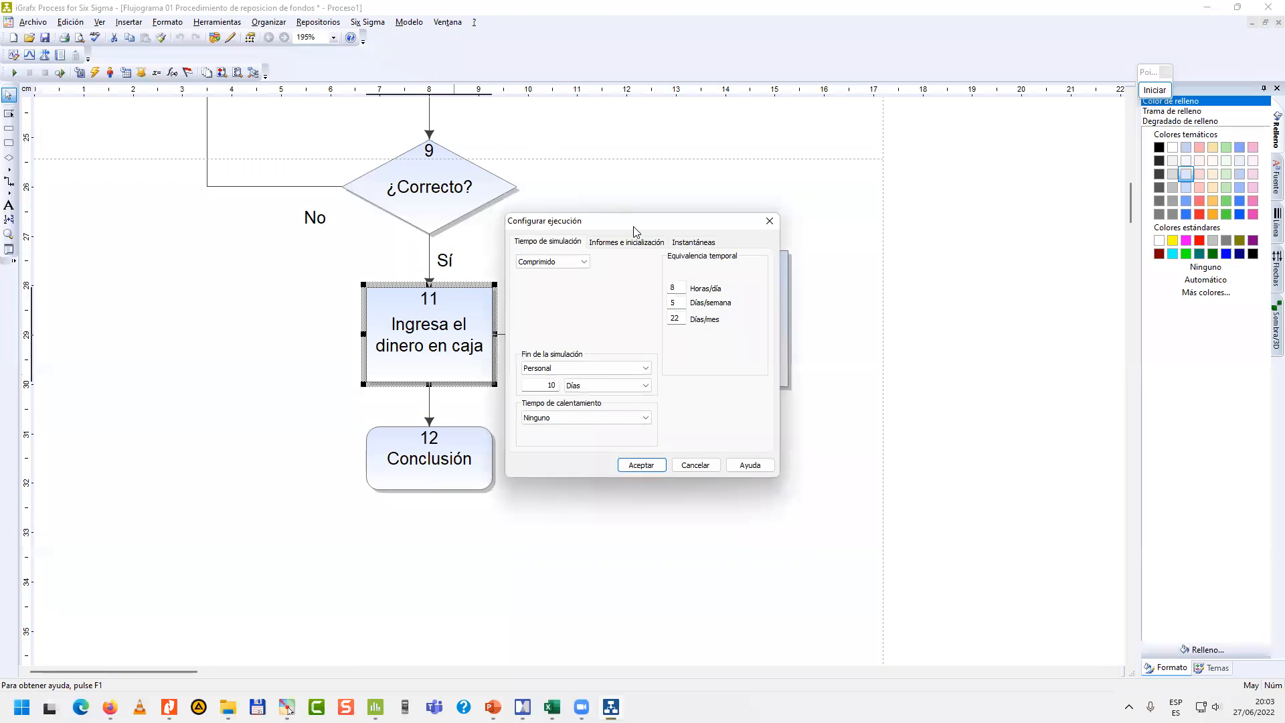
{"action": "left_click_drag", "start_coordinate": [647, 224], "coordinate": [681, 165]}
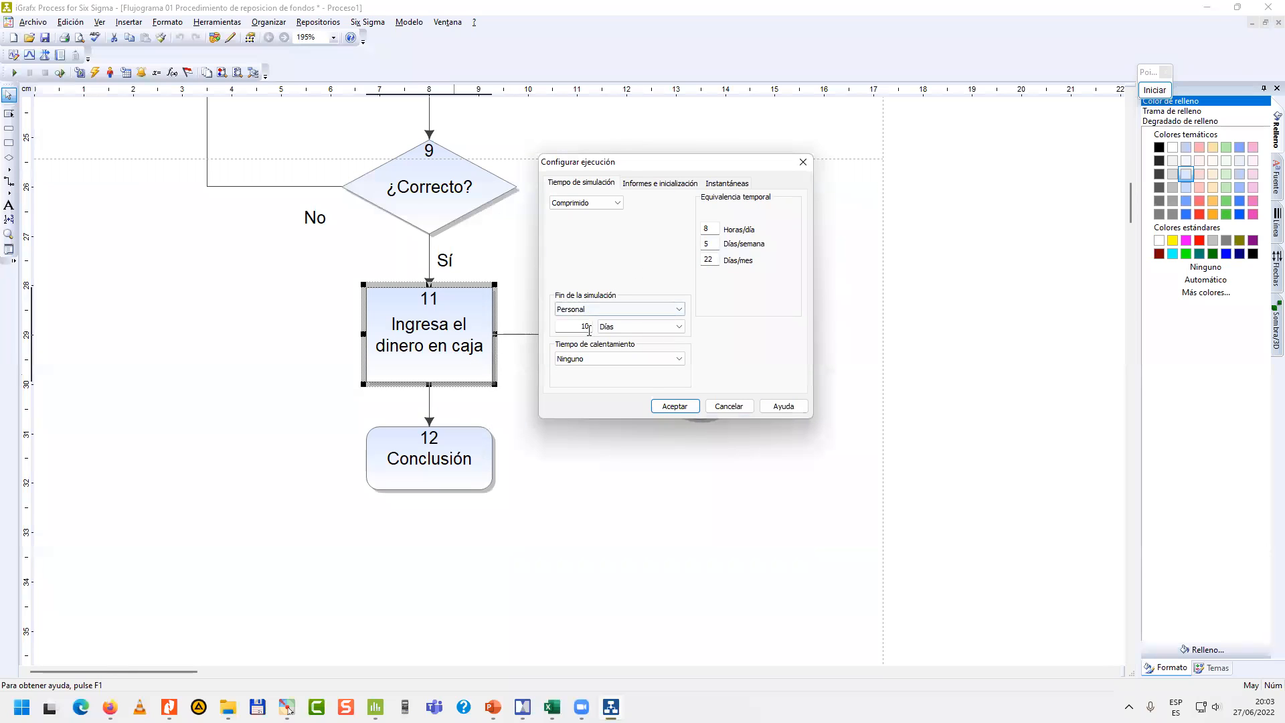
{"action": "left_click_drag", "start_coordinate": [578, 330], "coordinate": [599, 329]}
{"action": "left_click", "coordinate": [686, 410]}
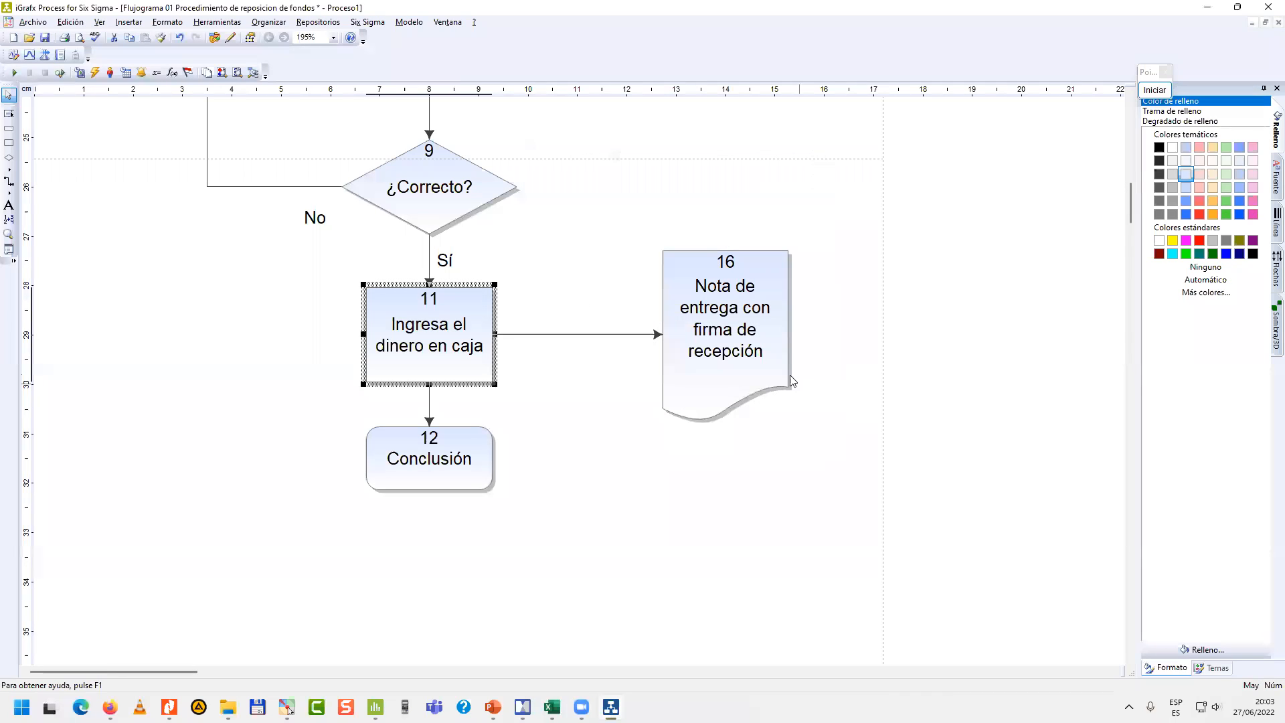
Review the whole fund replenishment flowchart from Inicio to Conclusión at a reduced scale, with no shape selected.
{"action": "scroll", "coordinate": [815, 343], "scroll_direction": "down", "scroll_amount": 3, "text": "ctrl"}
{"action": "scroll", "coordinate": [619, 327], "scroll_direction": "up", "scroll_amount": 4}
{"action": "scroll", "coordinate": [620, 326], "scroll_direction": "up", "scroll_amount": 2}
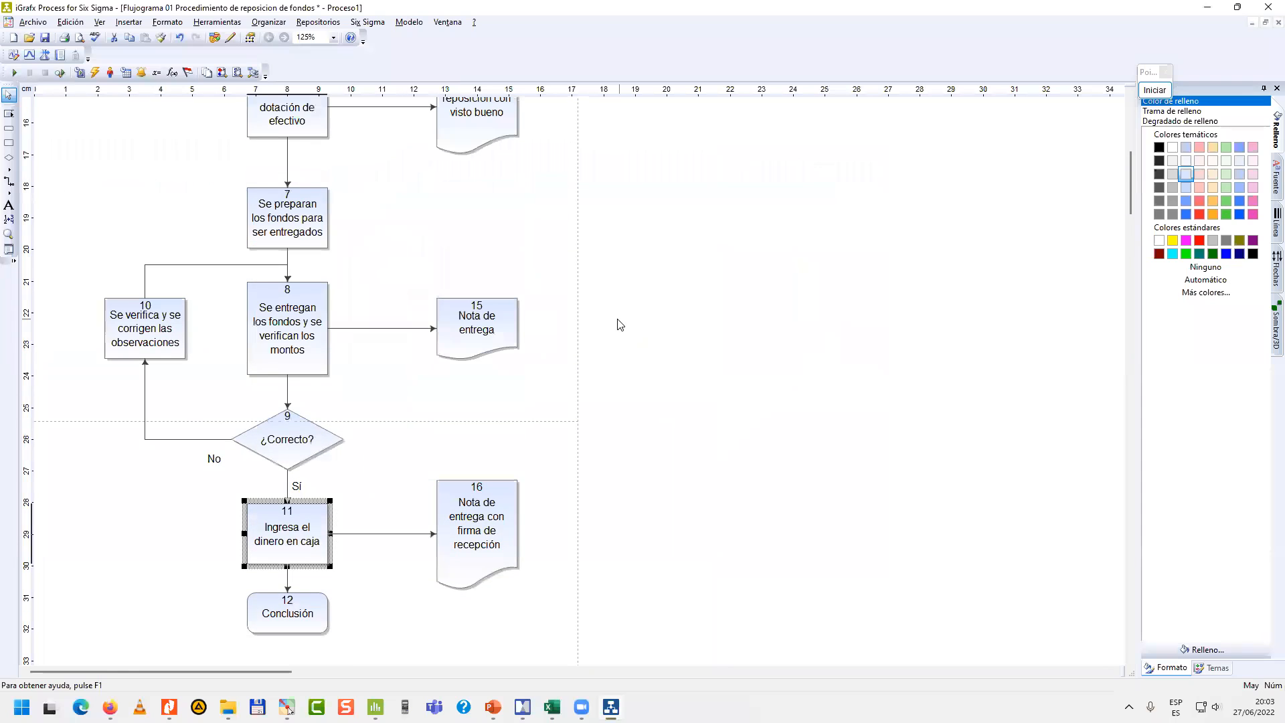
{"action": "scroll", "coordinate": [617, 324], "scroll_direction": "down", "scroll_amount": 1, "text": "ctrl"}
{"action": "scroll", "coordinate": [474, 310], "scroll_direction": "up", "scroll_amount": 3}
{"action": "scroll", "coordinate": [474, 312], "scroll_direction": "up", "scroll_amount": 5}
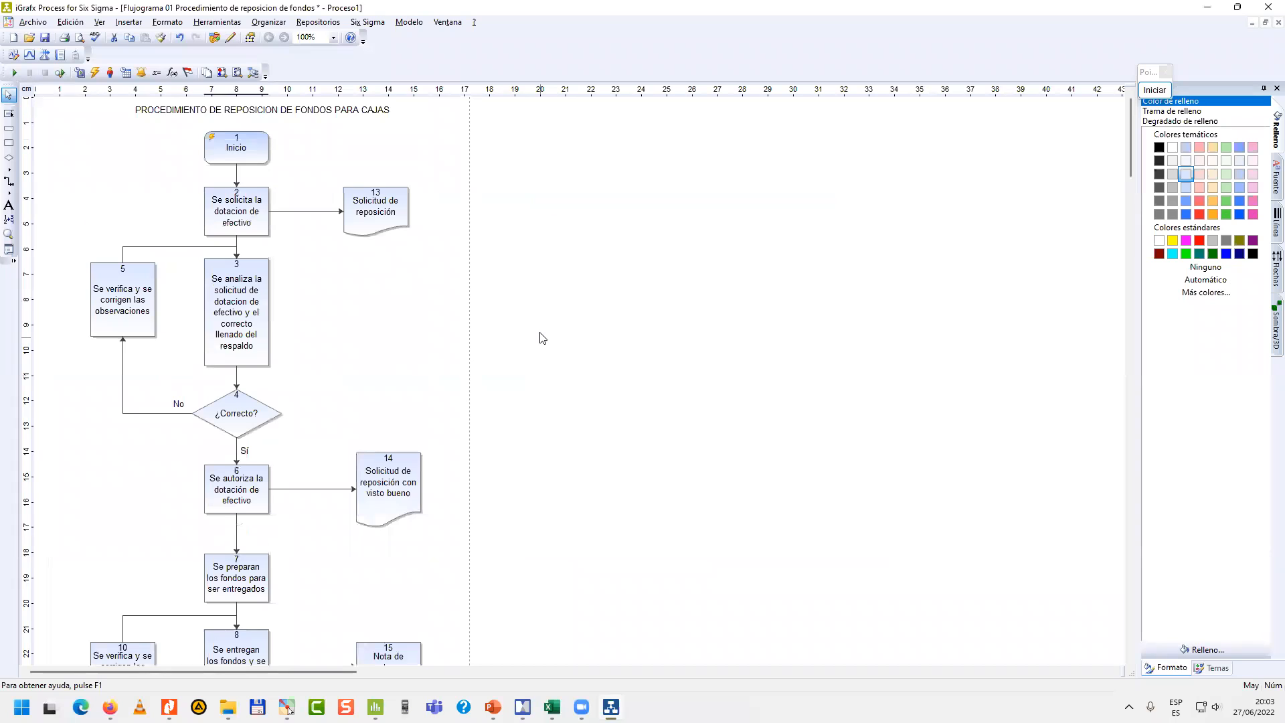
{"action": "scroll", "coordinate": [542, 338], "scroll_direction": "down", "scroll_amount": 1, "text": "ctrl"}
{"action": "scroll", "coordinate": [356, 331], "scroll_direction": "down", "scroll_amount": 2}
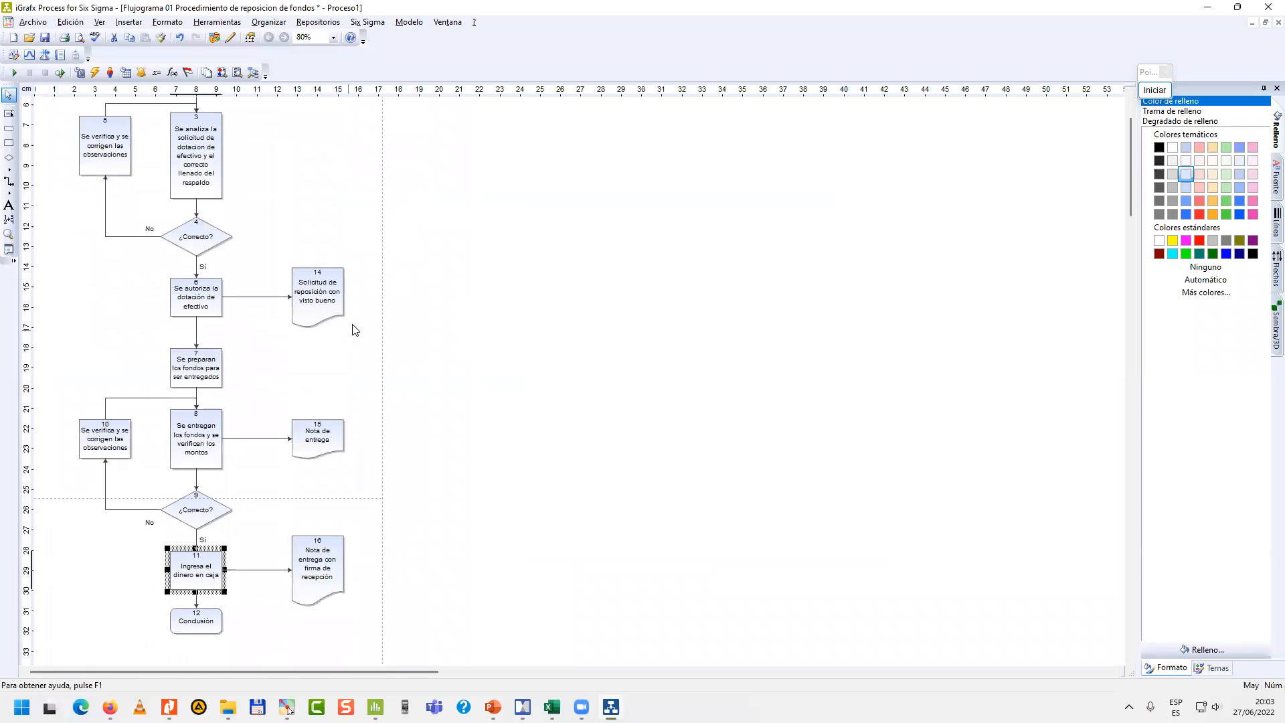
{"action": "scroll", "coordinate": [357, 321], "scroll_direction": "up", "scroll_amount": 2}
{"action": "scroll", "coordinate": [296, 321], "scroll_direction": "down", "scroll_amount": 3}
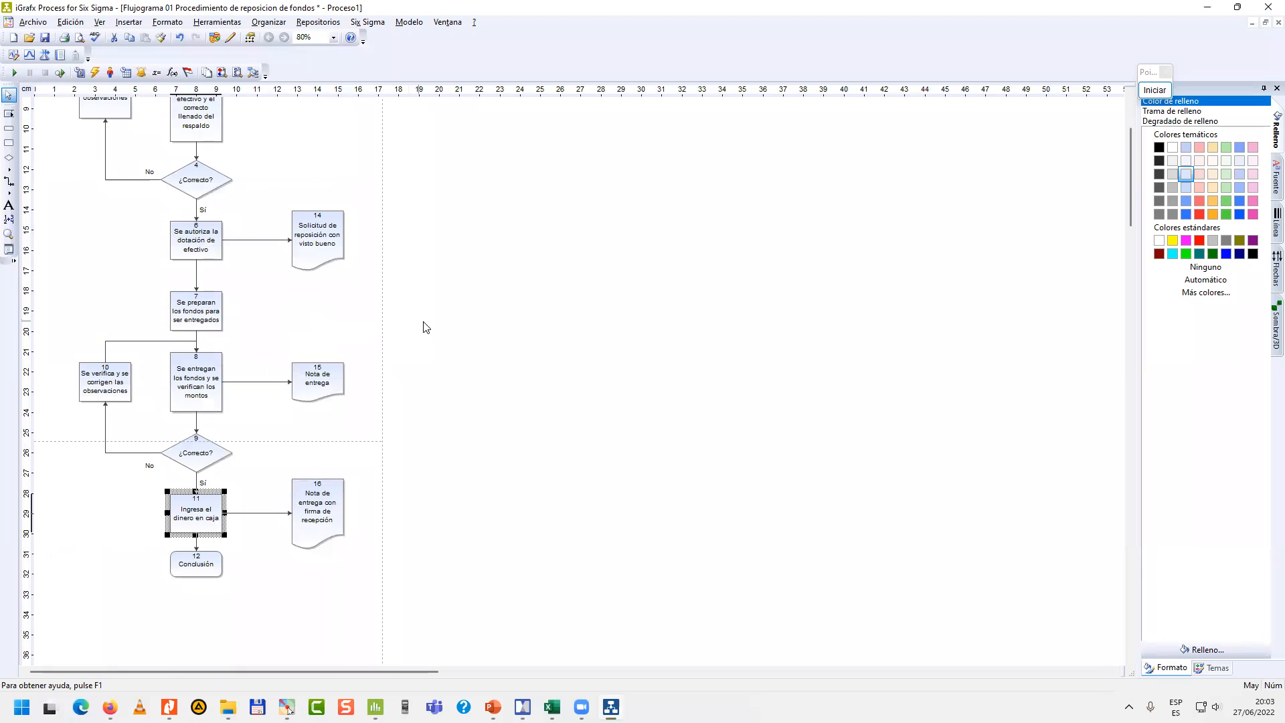
{"action": "left_click", "coordinate": [365, 311]}
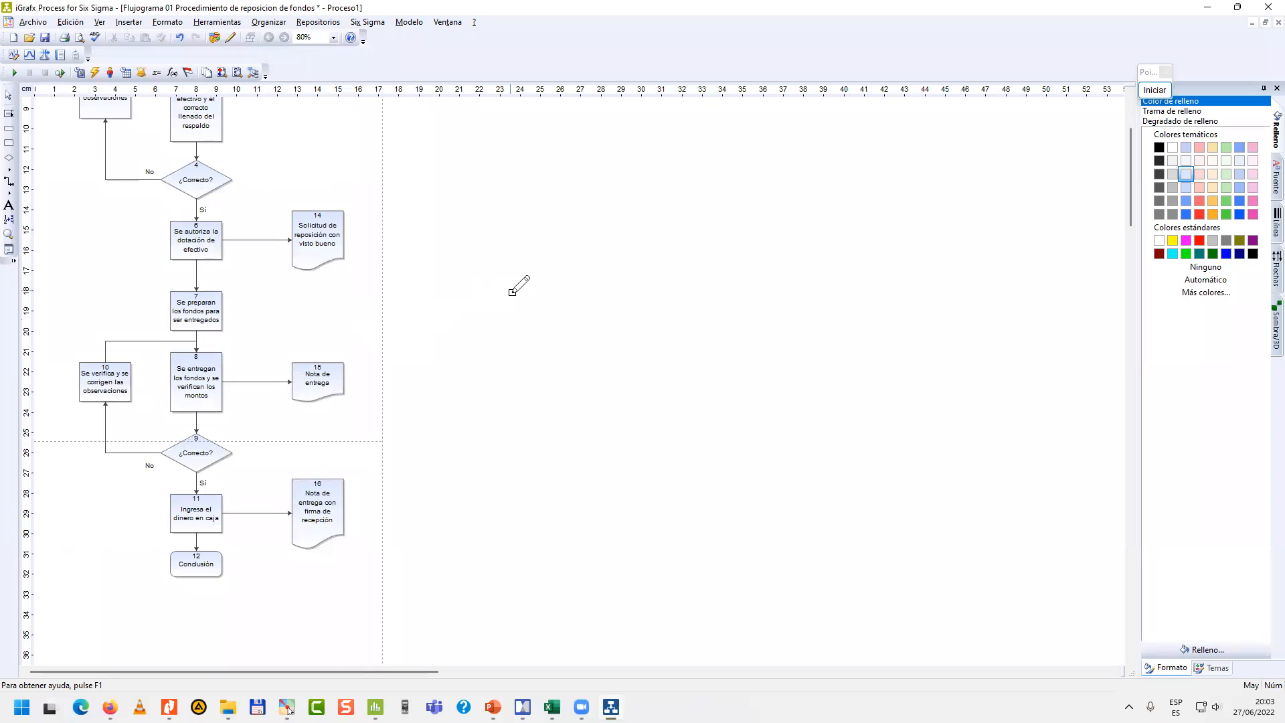
{"action": "scroll", "coordinate": [519, 287], "scroll_direction": "up", "scroll_amount": 1}
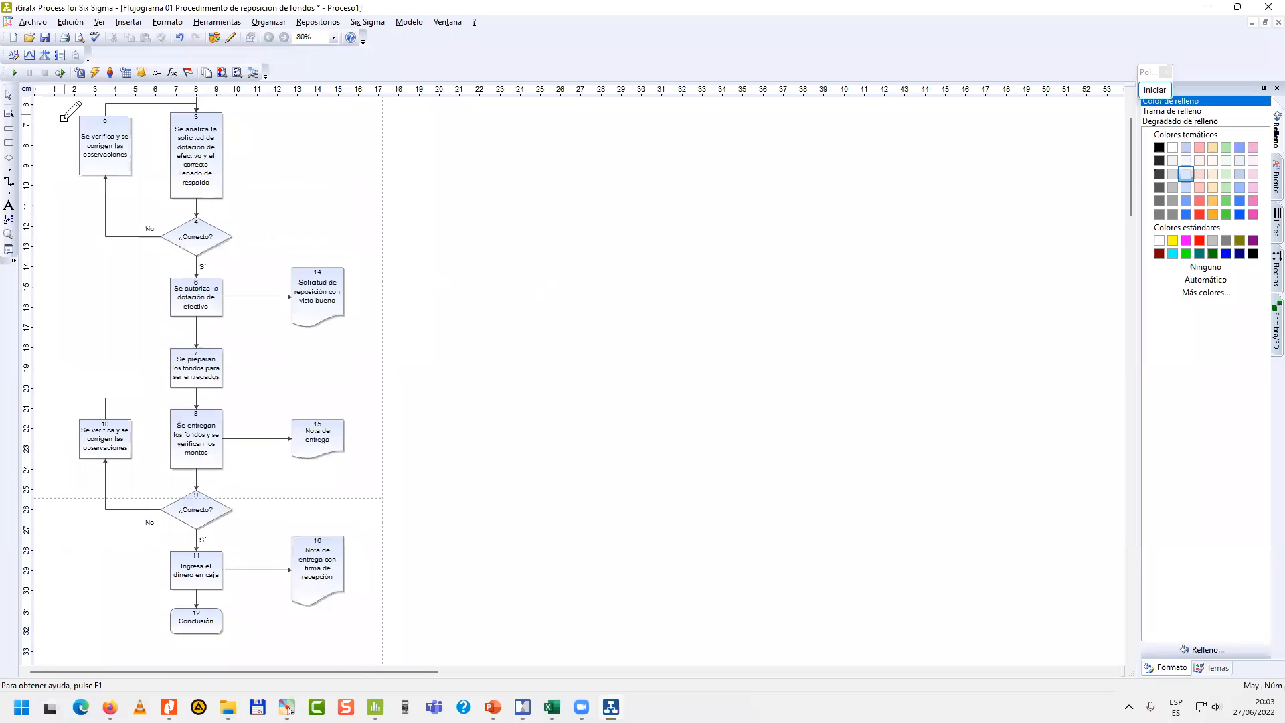
Run the process simulation in trace mode (Recorrer) at a slower animation speed, with the full flowchart in view.
{"action": "left_click", "coordinate": [60, 74]}
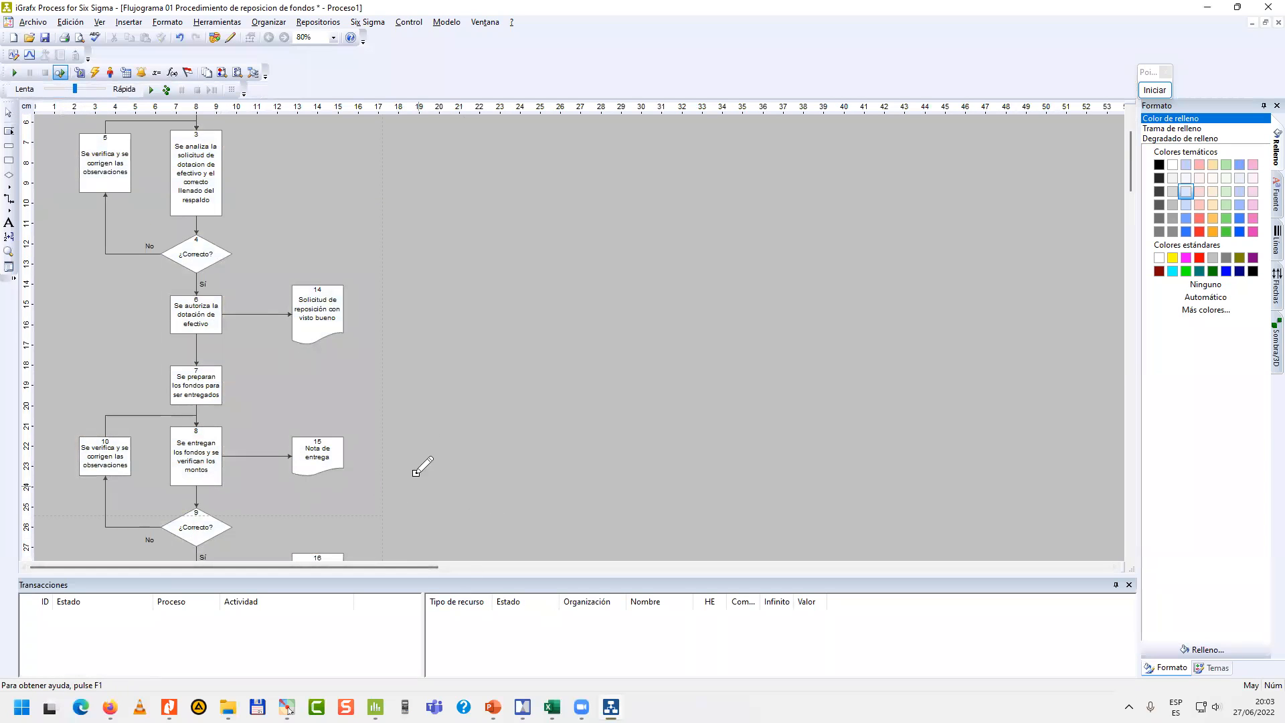
{"action": "scroll", "coordinate": [418, 307], "scroll_direction": "up", "scroll_amount": 1}
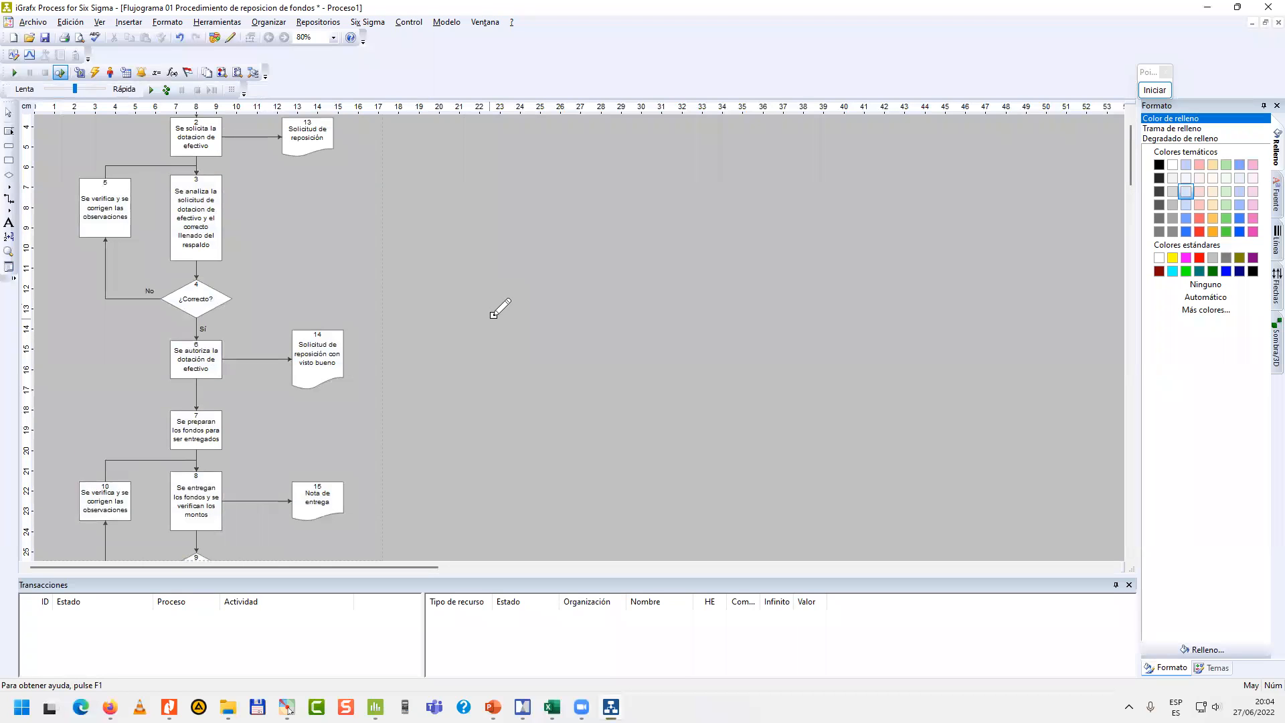
{"action": "scroll", "coordinate": [494, 313], "scroll_direction": "down", "scroll_amount": 1}
{"action": "scroll", "coordinate": [494, 314], "scroll_direction": "down", "scroll_amount": 1}
{"action": "scroll", "coordinate": [482, 313], "scroll_direction": "up", "scroll_amount": 1}
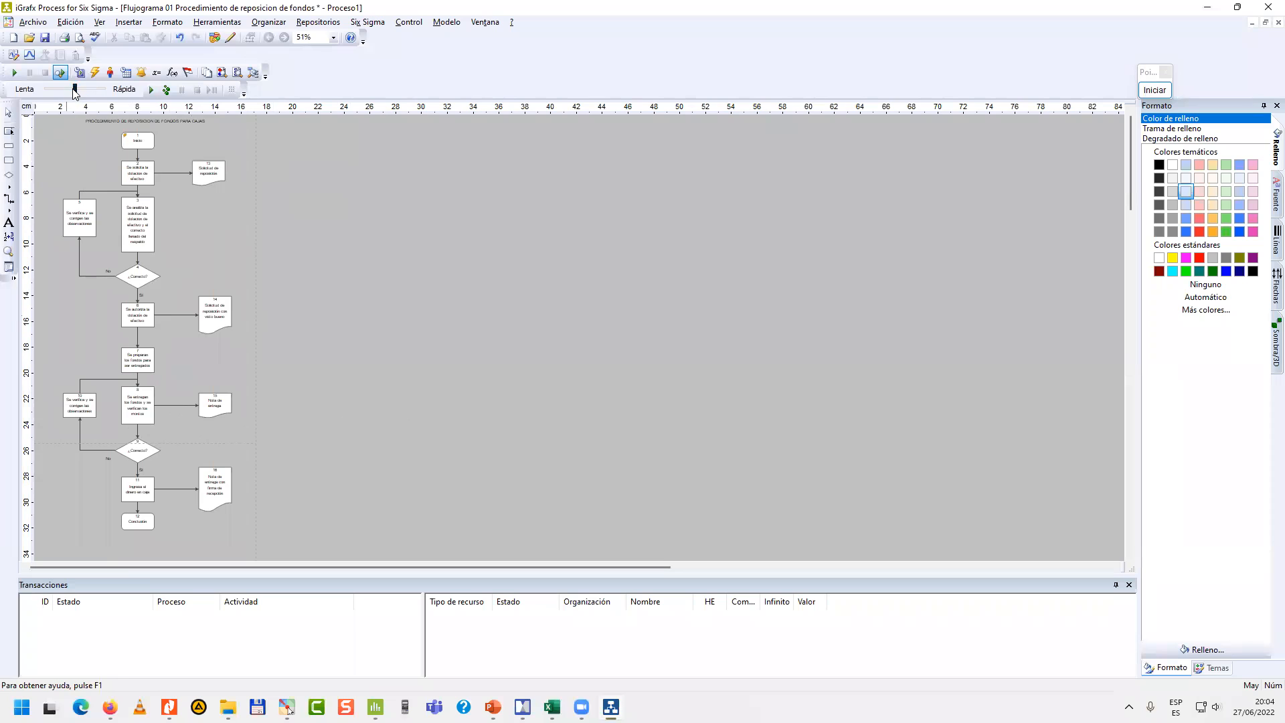
{"action": "left_click_drag", "start_coordinate": [78, 94], "coordinate": [57, 91]}
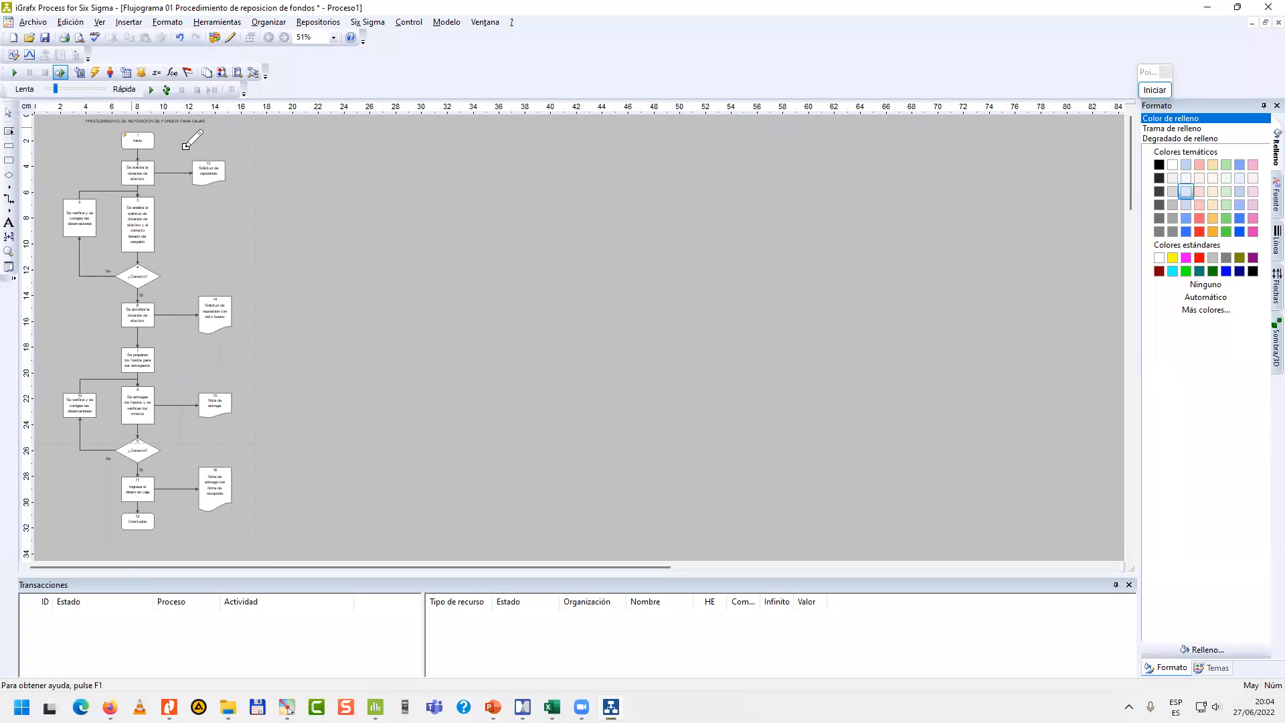
{"action": "left_click", "coordinate": [15, 72]}
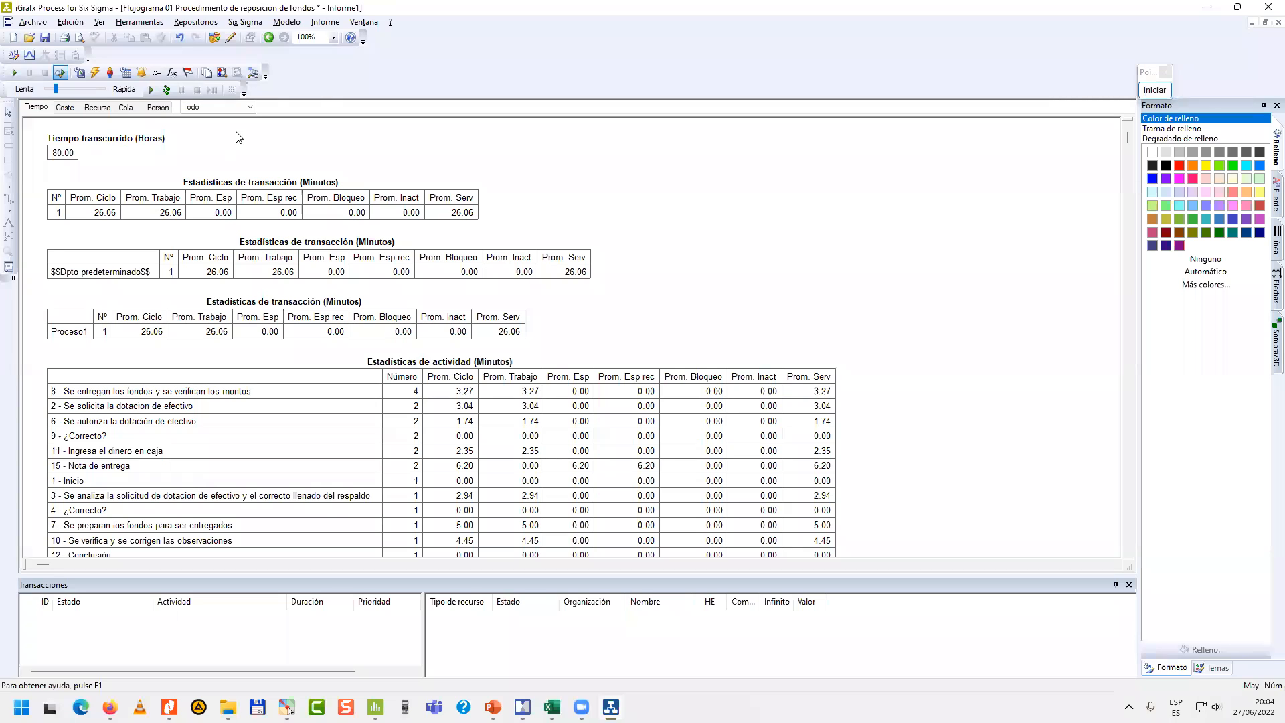
Examine the elapsed time, transaction statistics and activity statistics in the simulation report.
{"action": "left_click", "coordinate": [62, 156]}
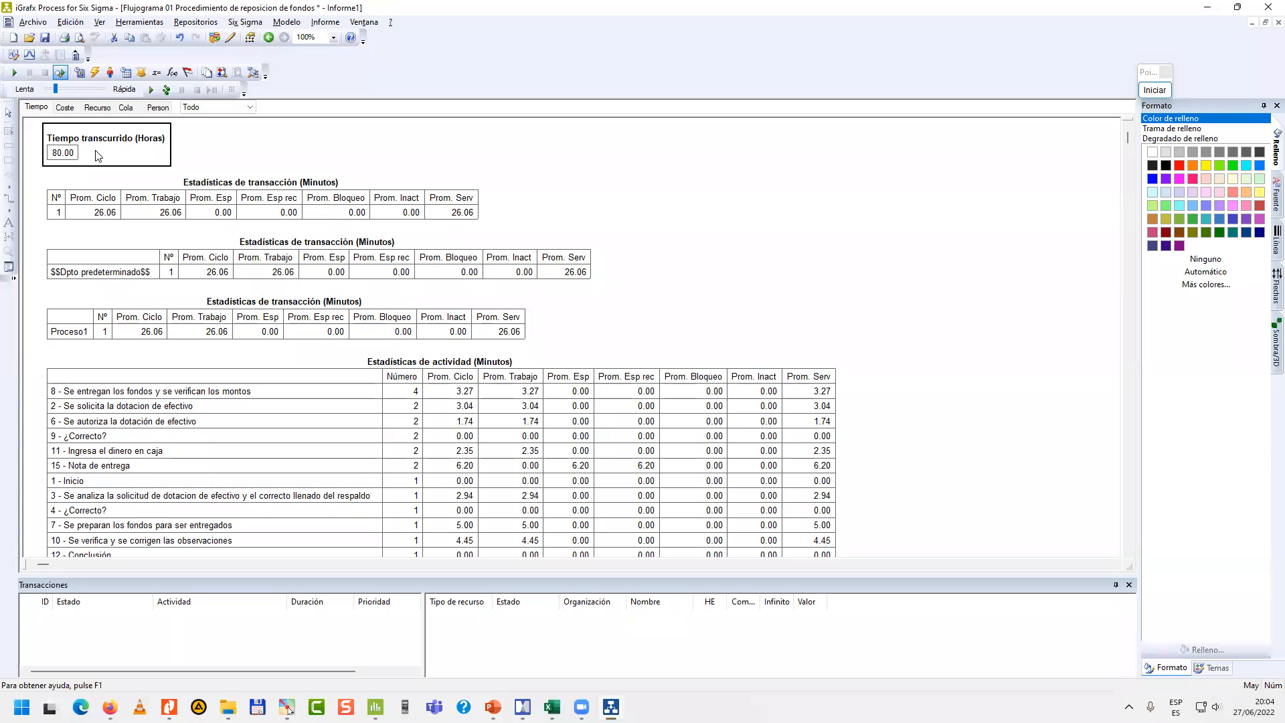
{"action": "scroll", "coordinate": [572, 271], "scroll_direction": "down", "scroll_amount": 3}
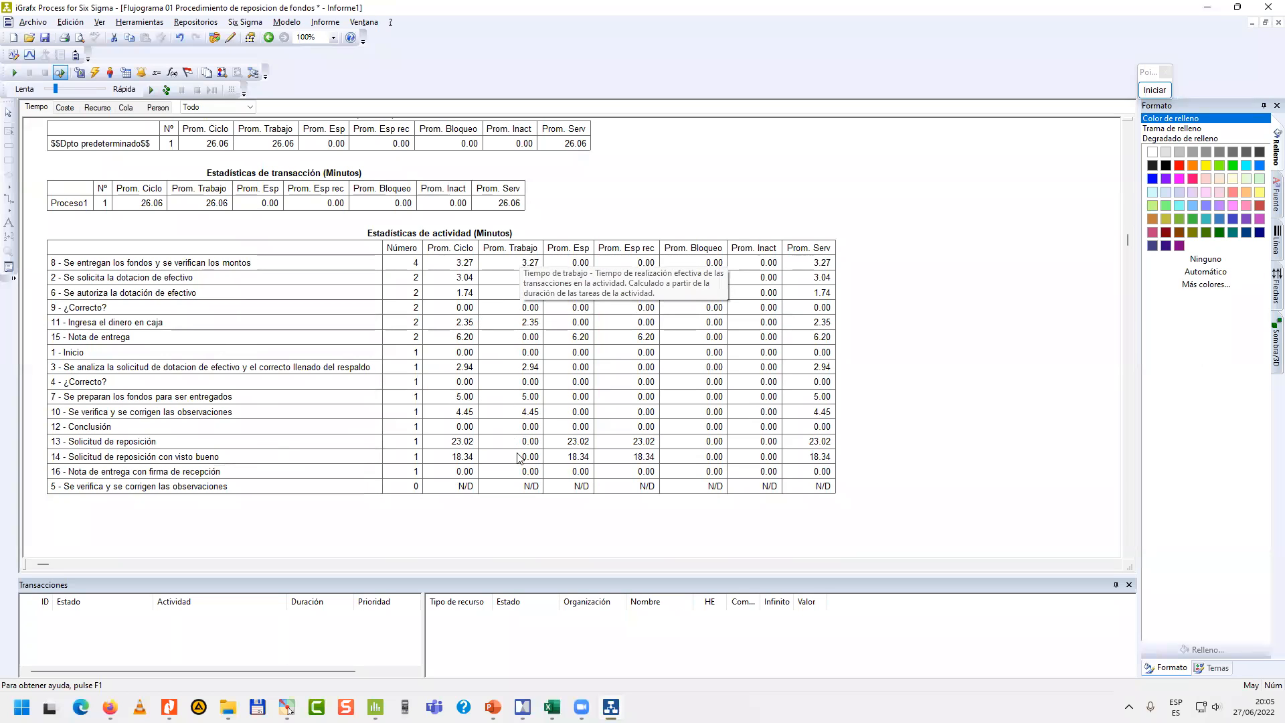
{"action": "scroll", "coordinate": [308, 294], "scroll_direction": "up", "scroll_amount": 3}
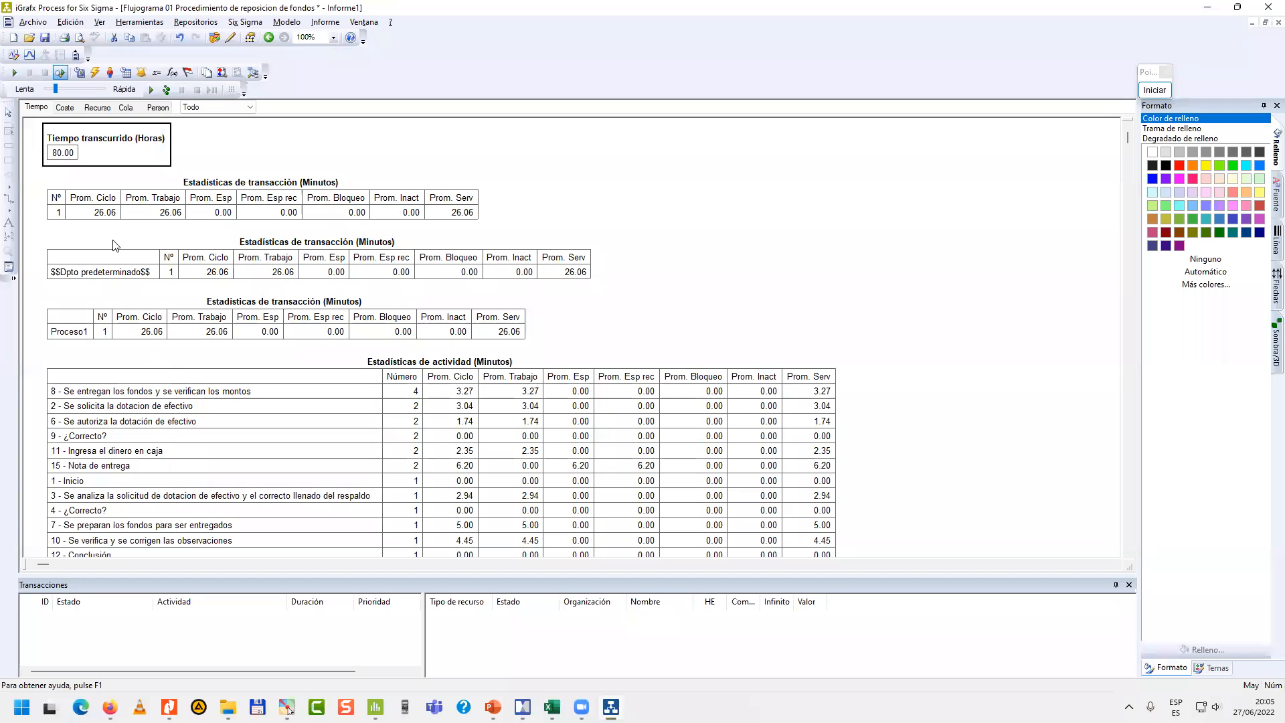
{"action": "left_click", "coordinate": [112, 214]}
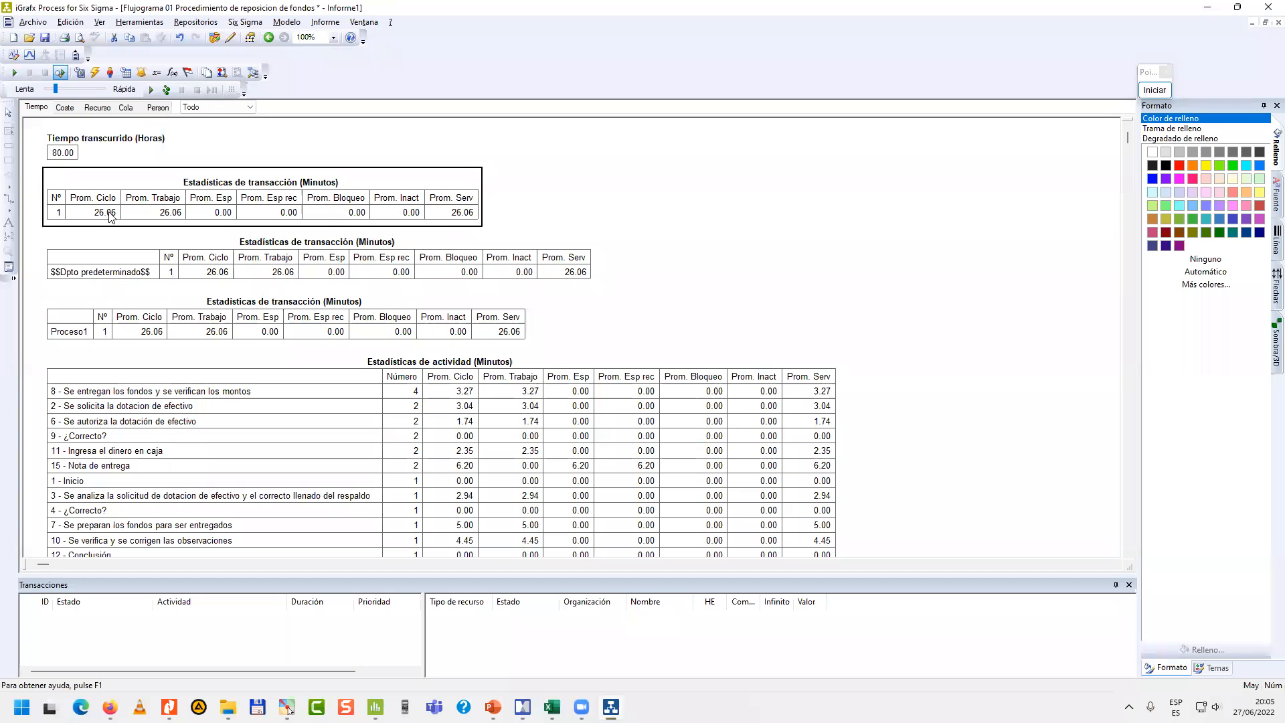
{"action": "left_click", "coordinate": [69, 154]}
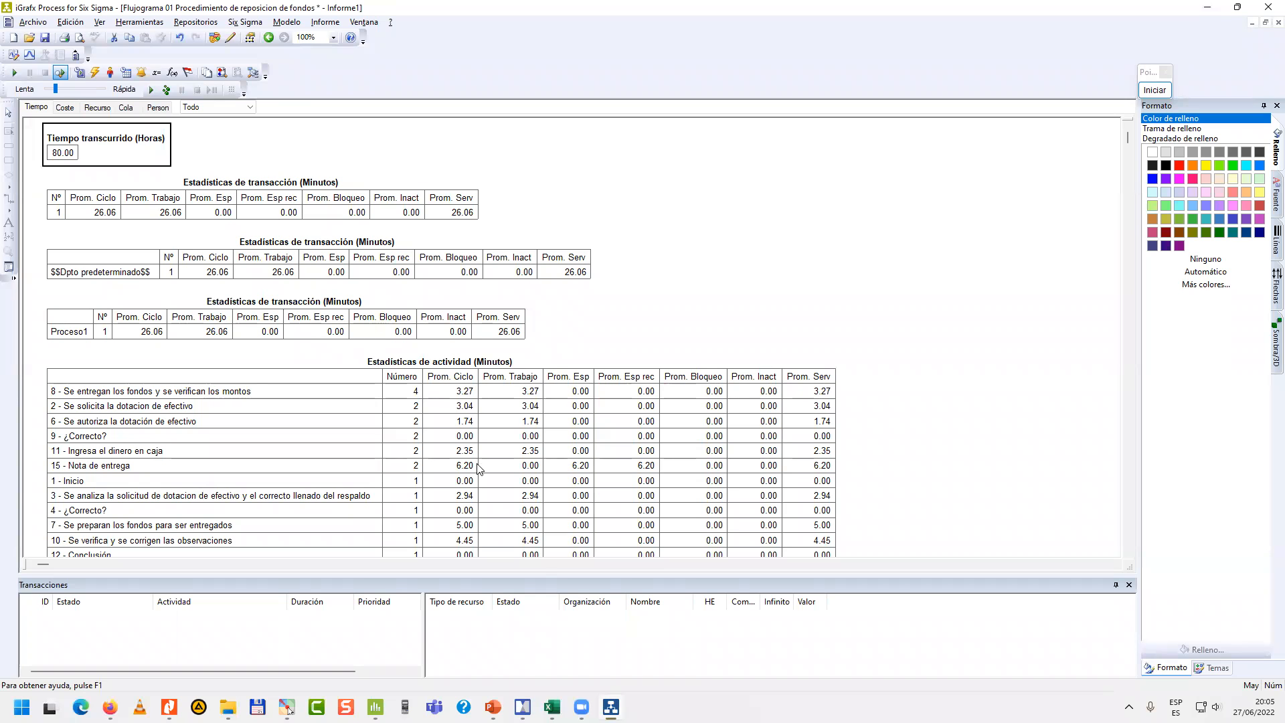
Switch to the PowerPoint presentation showing the Monte Carlo random variable generation scheme.
{"action": "mouse_move", "coordinate": [493, 707]}
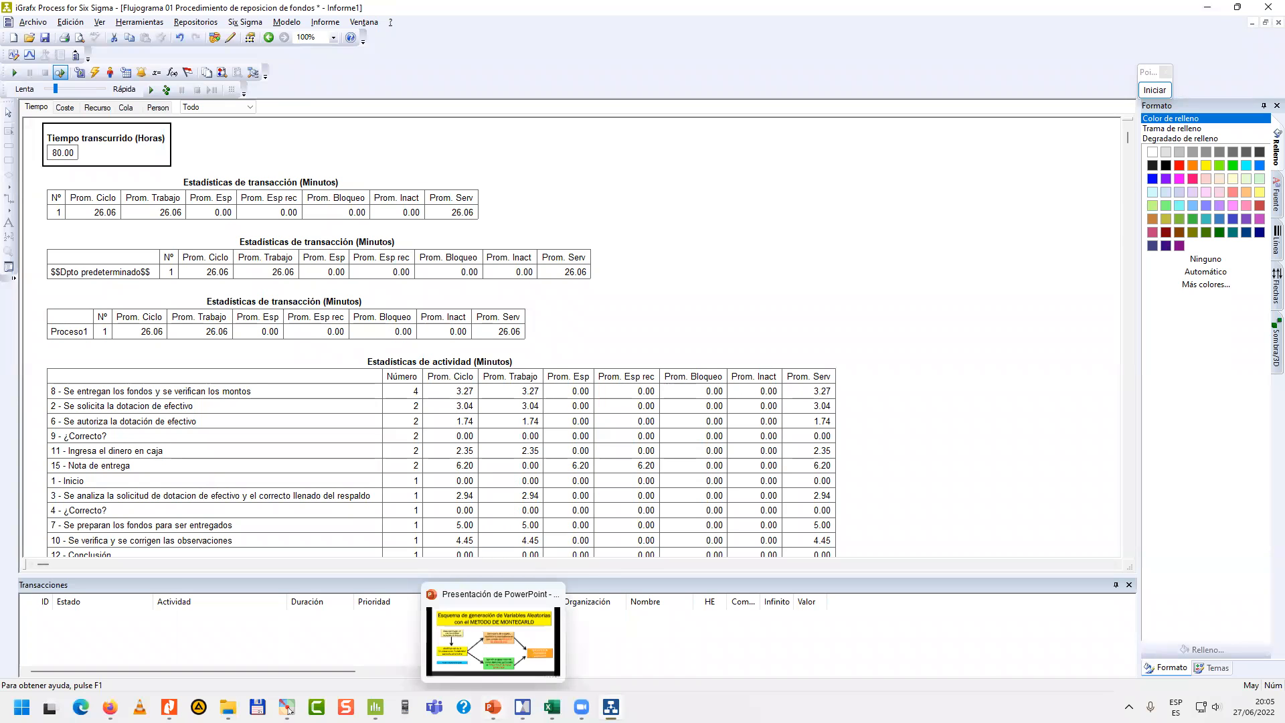